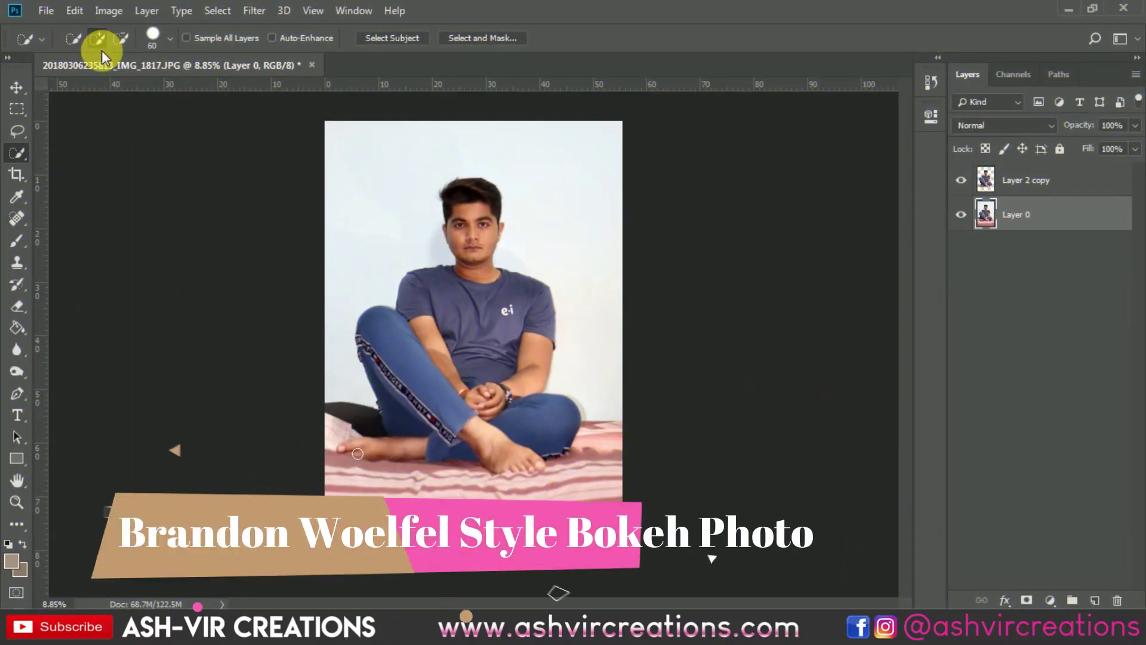
- Select the seated man on Layer 0 with Quick Selection and copy the selection to a new layer
{"action": "mouse_move", "coordinate": [494, 291]}
{"action": "left_mouse_down"}
{"action": "mouse_move", "coordinate": [424, 290]}
{"action": "mouse_move", "coordinate": [411, 341]}
{"action": "mouse_move", "coordinate": [381, 356]}
{"action": "mouse_move", "coordinate": [393, 426]}
{"action": "mouse_move", "coordinate": [464, 418]}
{"action": "mouse_move", "coordinate": [532, 429]}
{"action": "left_mouse_up"}
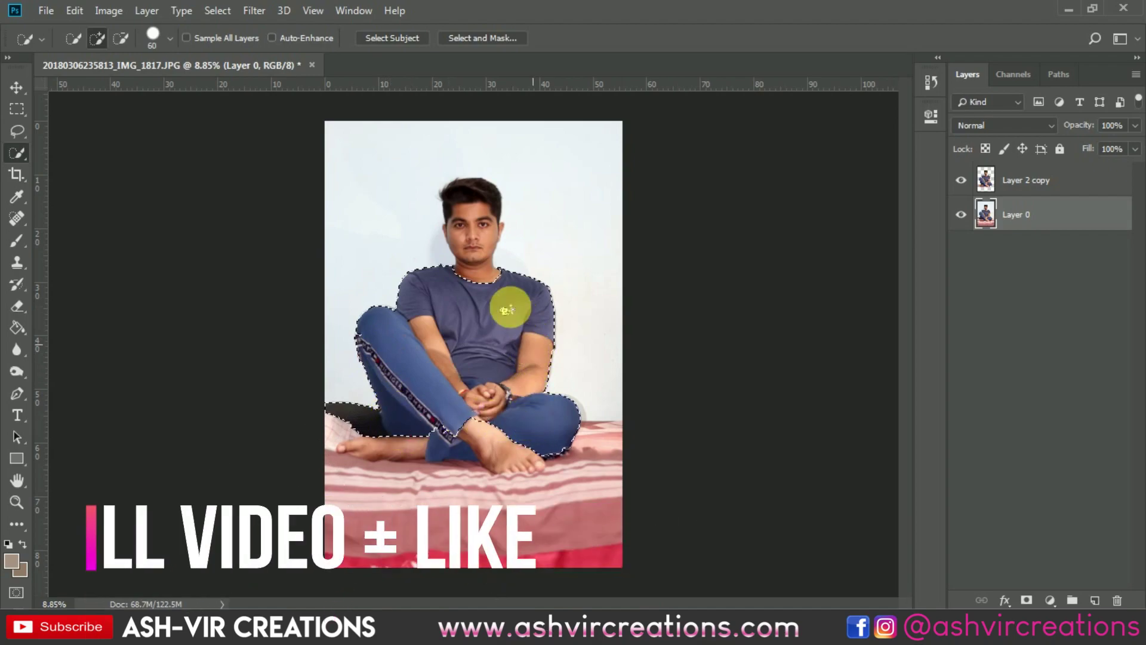
{"action": "left_click_drag", "start_coordinate": [465, 203], "coordinate": [489, 228]}
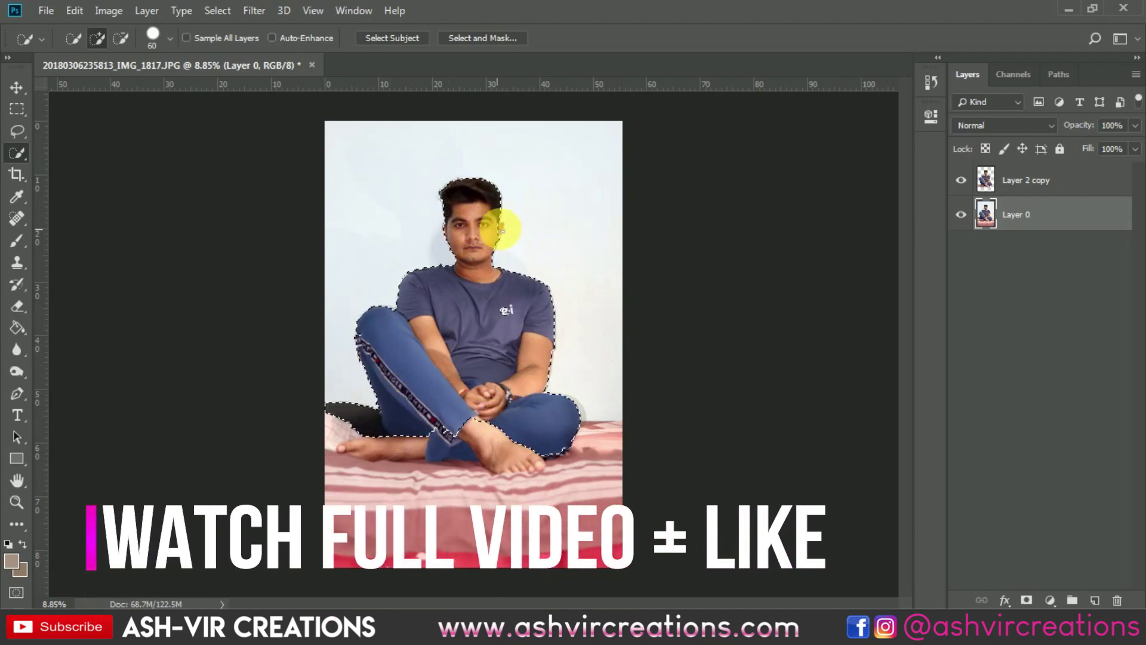
{"action": "mouse_move", "coordinate": [480, 268]}
{"action": "left_mouse_down"}
{"action": "mouse_move", "coordinate": [436, 403]}
{"action": "mouse_move", "coordinate": [465, 307]}
{"action": "left_mouse_up"}
{"action": "right_click", "coordinate": [466, 308]}
{"action": "left_click", "coordinate": [505, 417]}
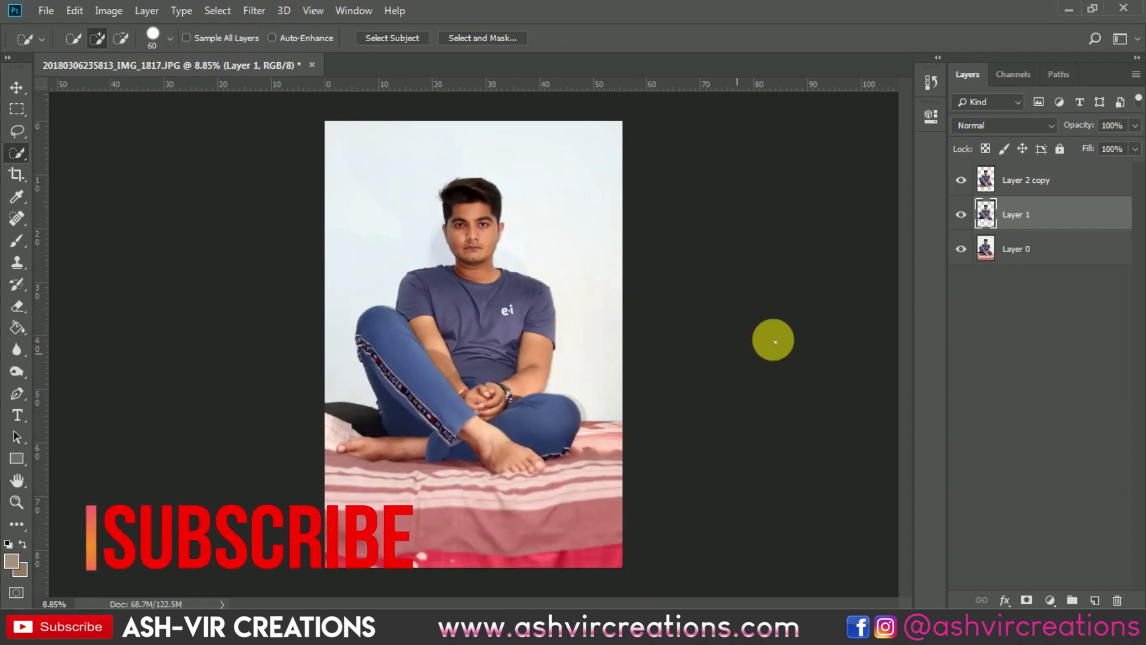
- Delete the newly copied layer, briefly hiding Layer 0 to check the existing cut-out on Layer 2 copy
{"action": "left_click", "coordinate": [961, 249]}
{"action": "key", "text": "Delete"}
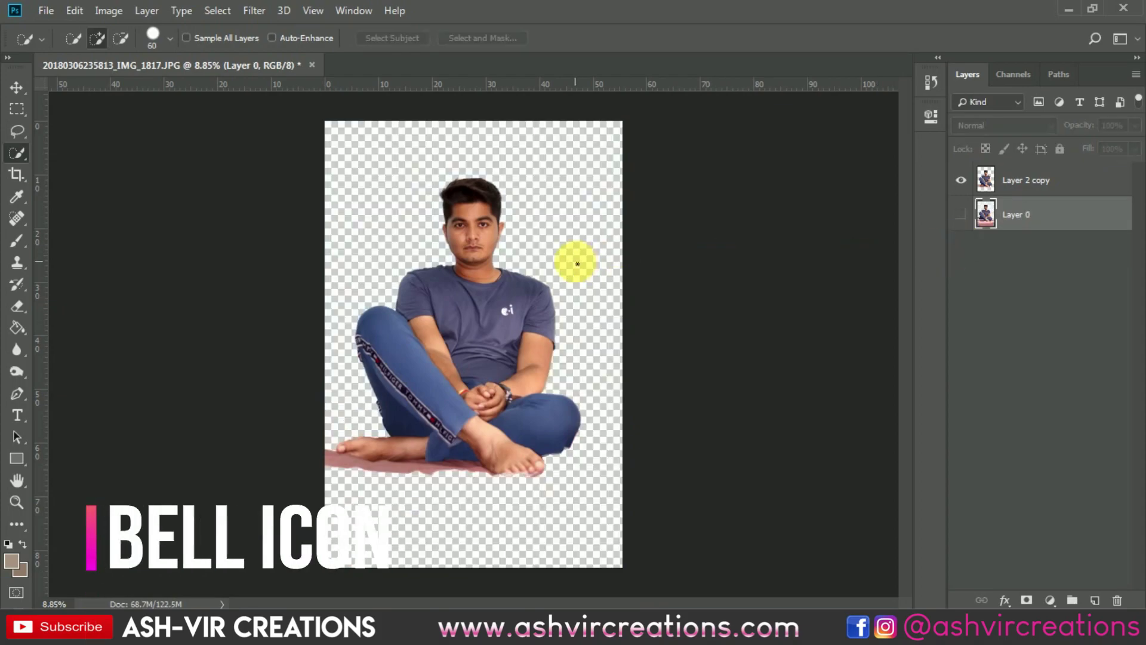
{"action": "key", "text": "v"}
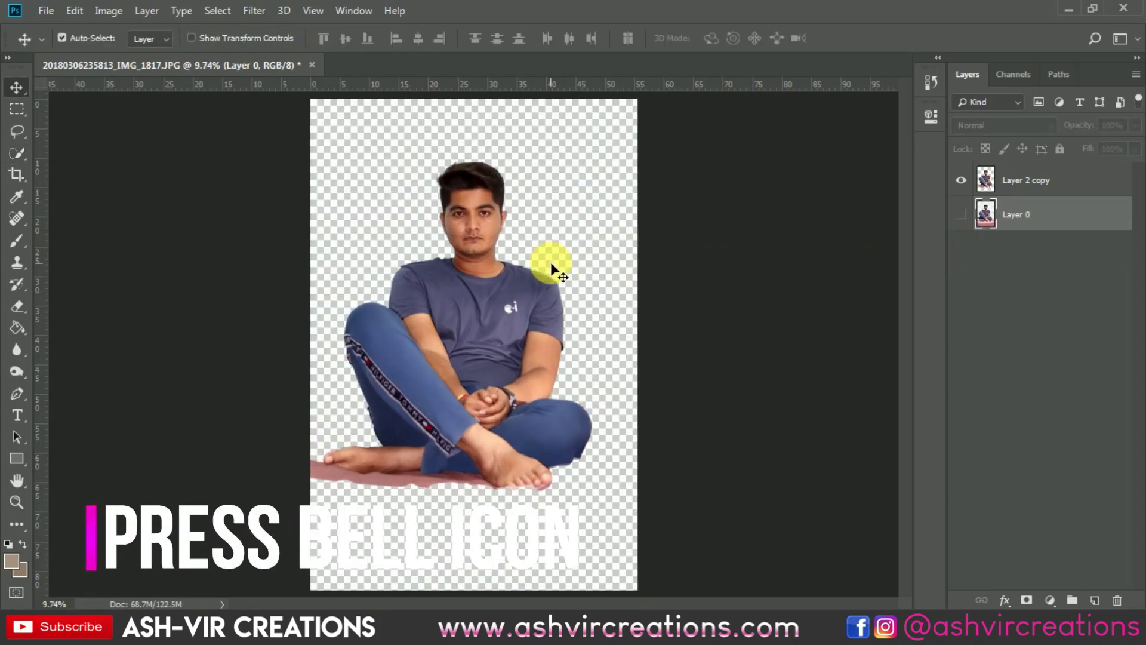
{"action": "left_click", "coordinate": [962, 216]}
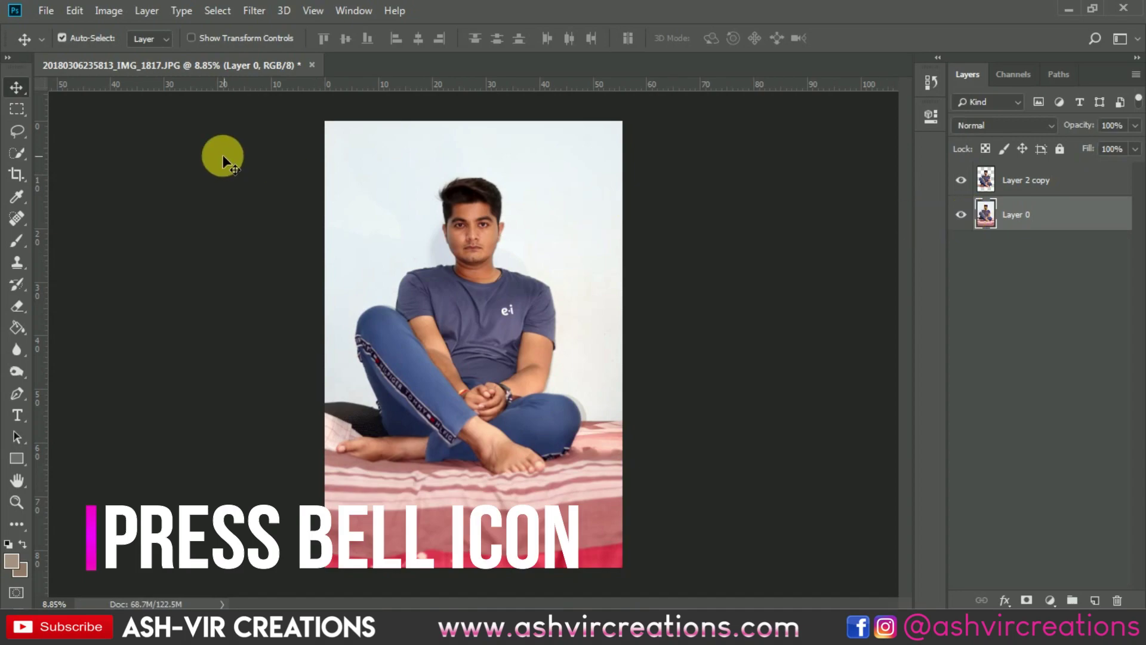
- Open the background image BED from the Desktop folder
{"action": "left_click", "coordinate": [46, 11]}
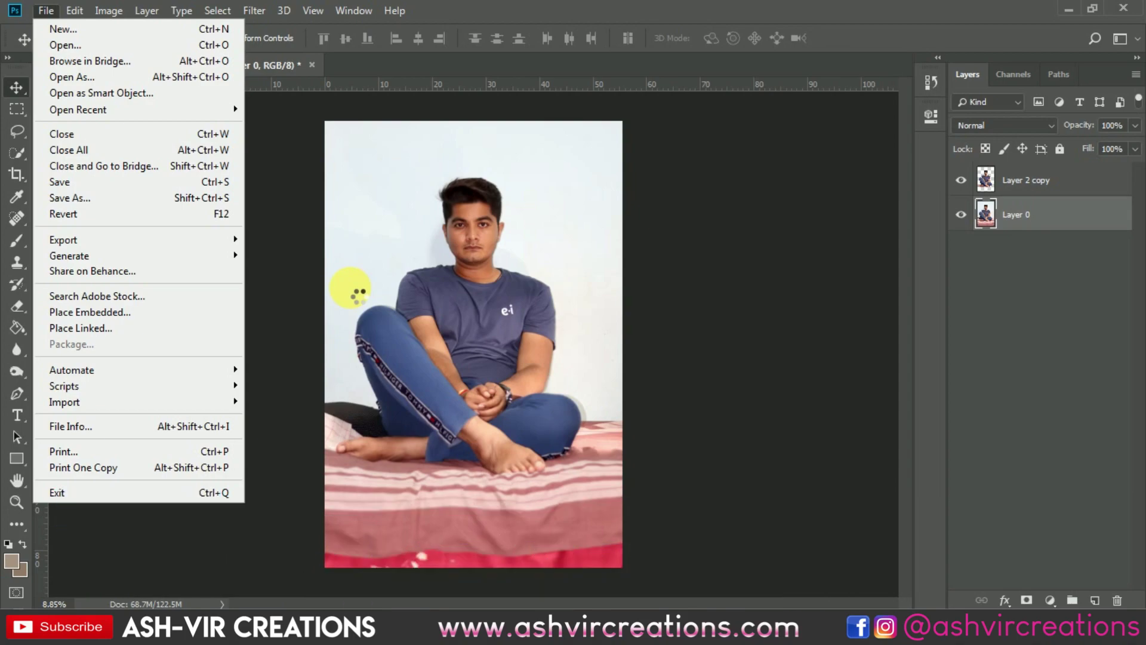
{"action": "key", "text": "Escape"}
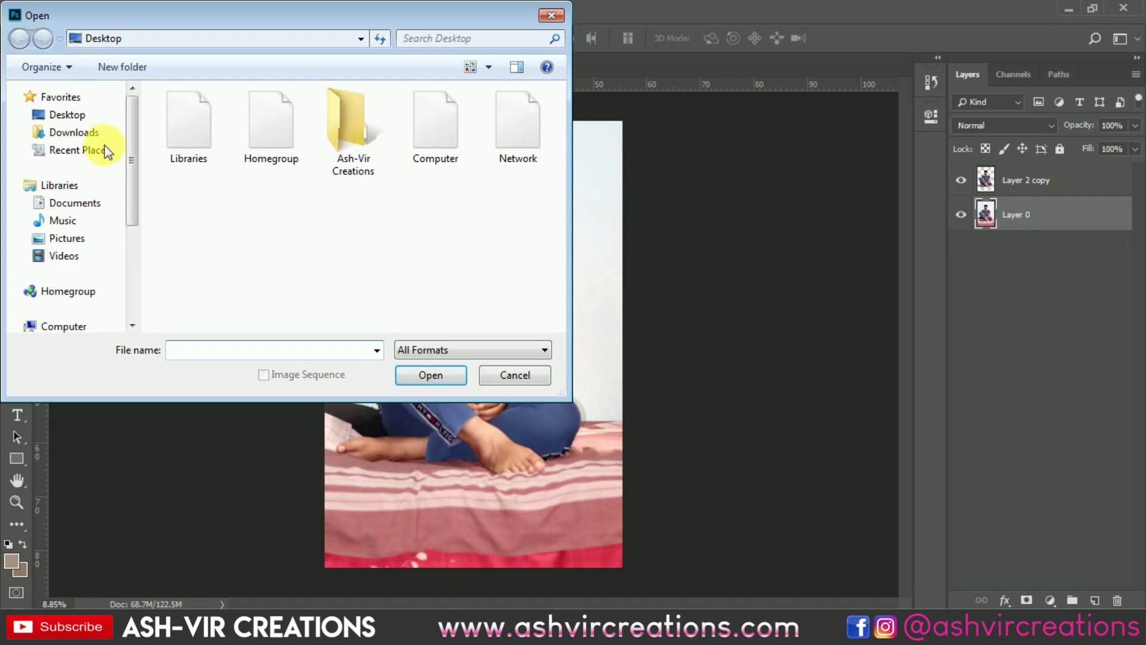
{"action": "left_click", "coordinate": [528, 295]}
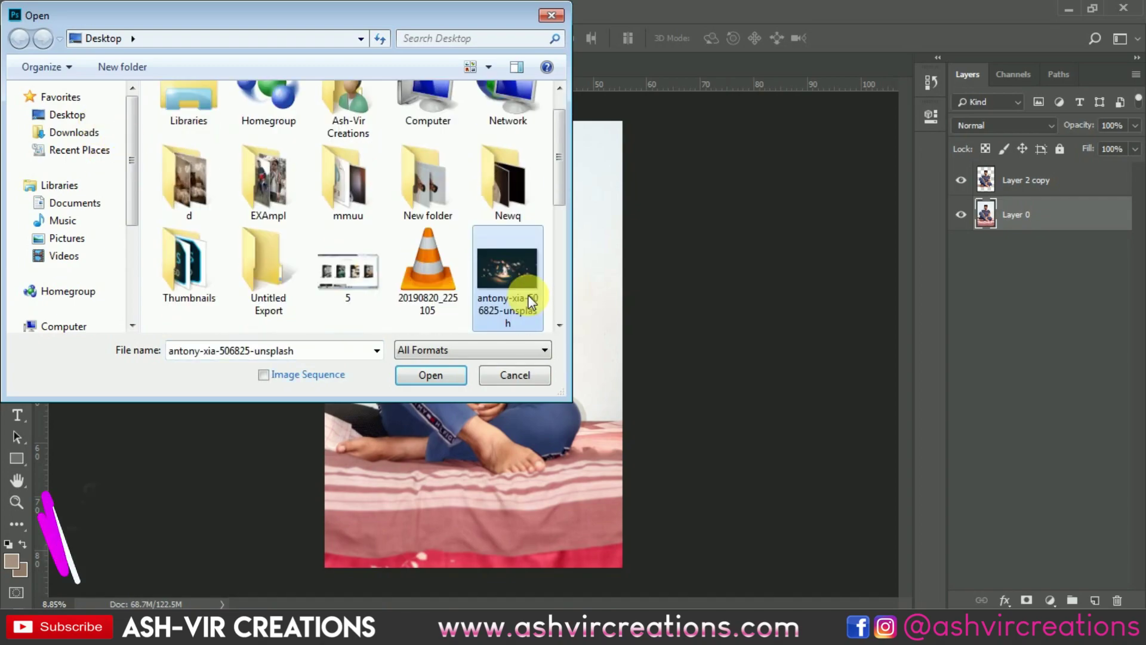
{"action": "scroll", "coordinate": [529, 301], "scroll_direction": "down", "scroll_amount": 1}
{"action": "scroll", "coordinate": [359, 239], "scroll_direction": "down", "scroll_amount": 2}
{"action": "scroll", "coordinate": [459, 215], "scroll_direction": "up", "scroll_amount": 1}
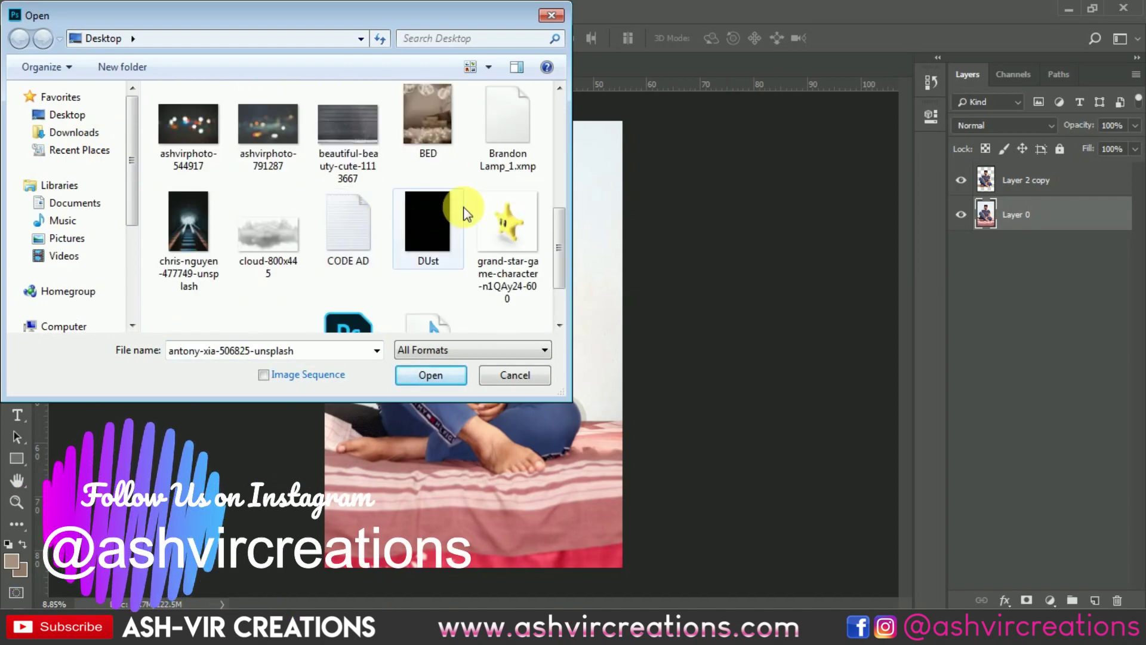
{"action": "left_click", "coordinate": [458, 135]}
{"action": "double_click", "coordinate": [459, 135]}
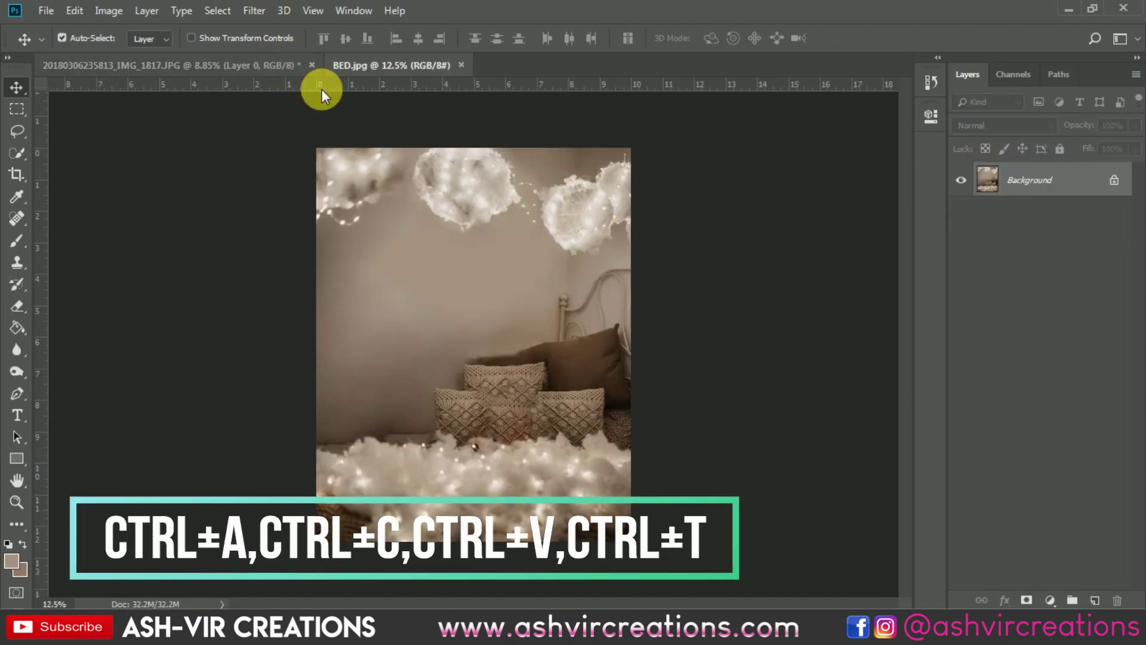
- Bring the man's cut-out into the BED.jpg document and try scaling it to 52.88% in front of the pillows
{"action": "left_click", "coordinate": [286, 65]}
{"action": "left_click_drag", "start_coordinate": [484, 221], "coordinate": [474, 246]}
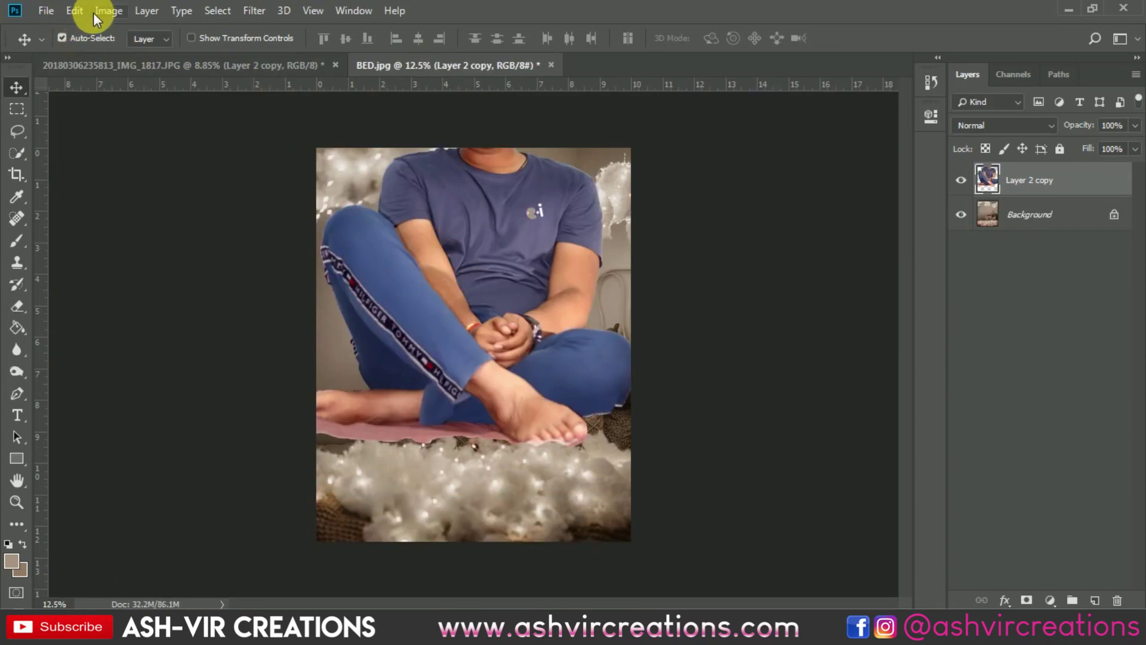
{"action": "left_click", "coordinate": [75, 11]}
{"action": "left_click", "coordinate": [144, 355]}
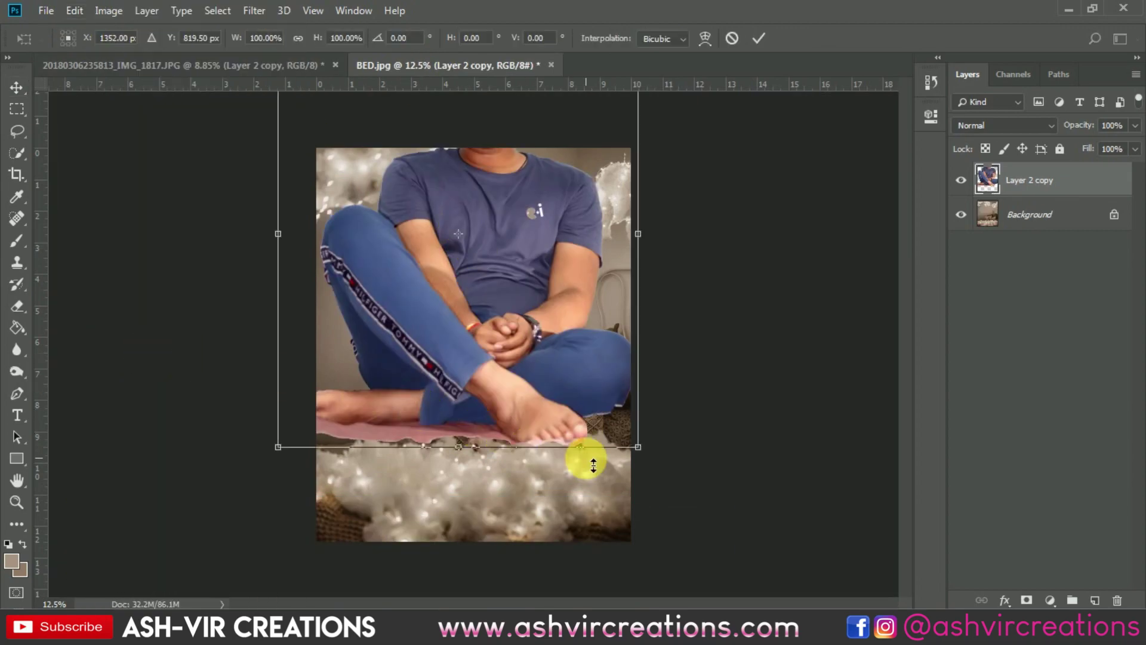
{"action": "left_click_drag", "start_coordinate": [637, 452], "coordinate": [534, 364]}
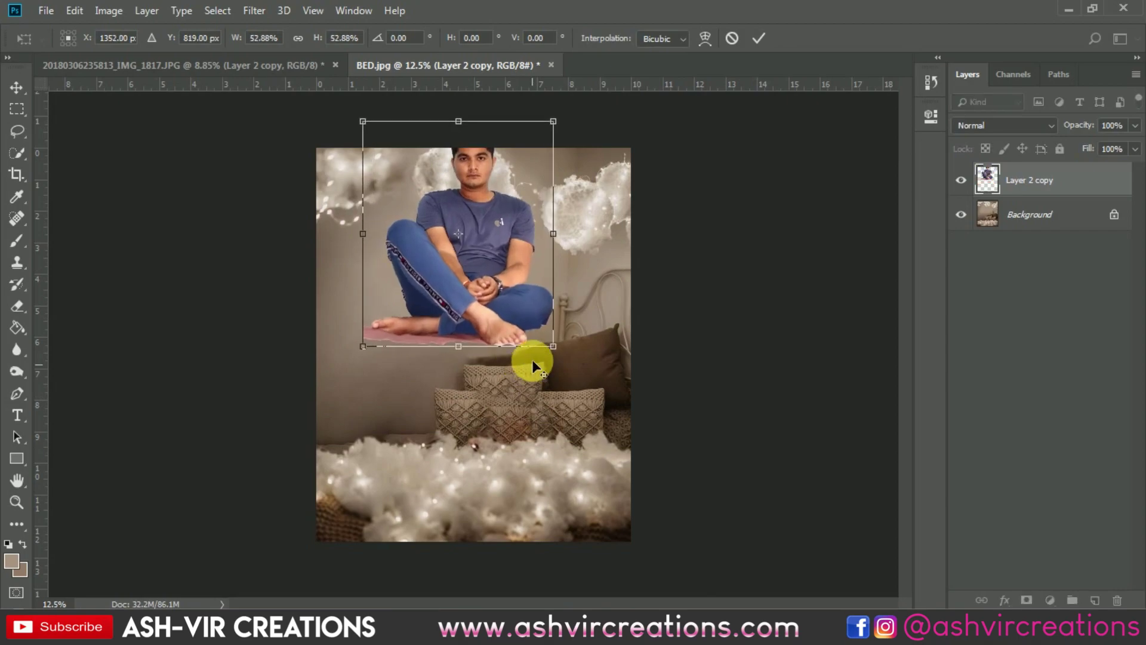
{"action": "left_click_drag", "start_coordinate": [506, 189], "coordinate": [485, 306]}
{"action": "scroll", "coordinate": [485, 307], "scroll_direction": "up", "scroll_amount": 3}
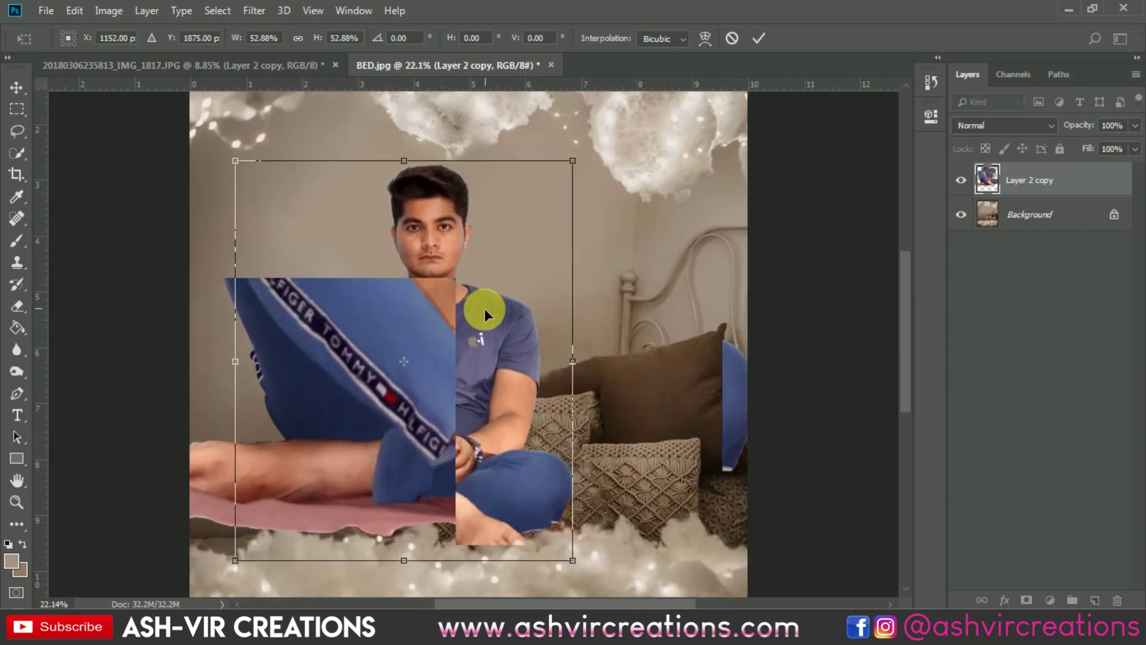
{"action": "scroll", "coordinate": [489, 297], "scroll_direction": "up", "scroll_amount": 2}
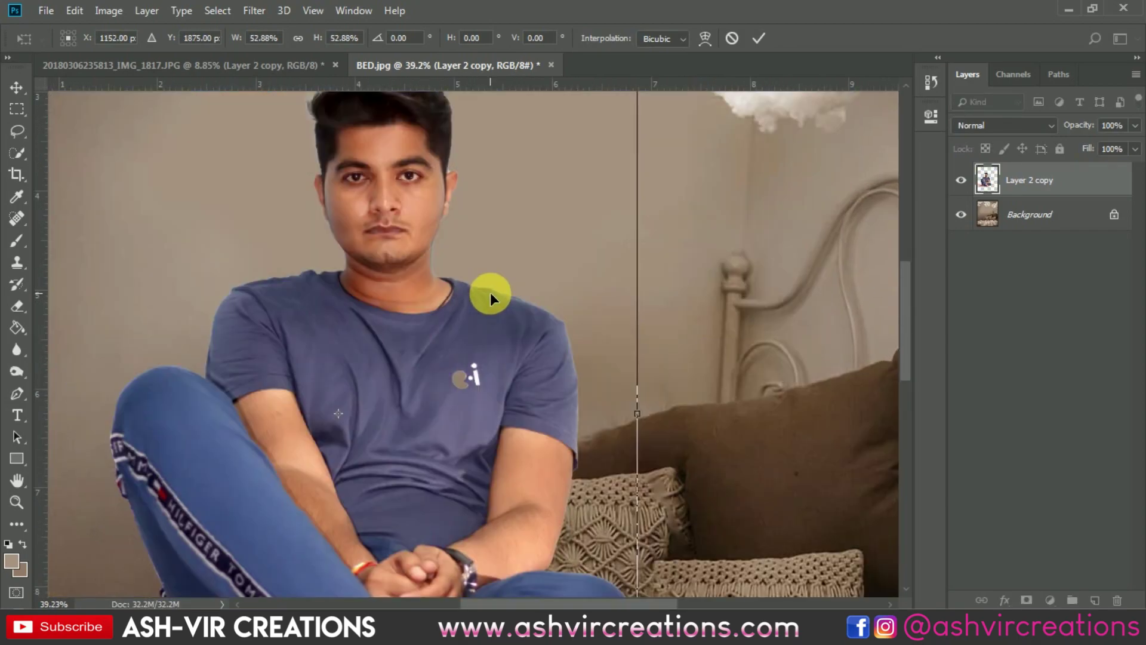
{"action": "scroll", "coordinate": [489, 292], "scroll_direction": "up", "scroll_amount": 3}
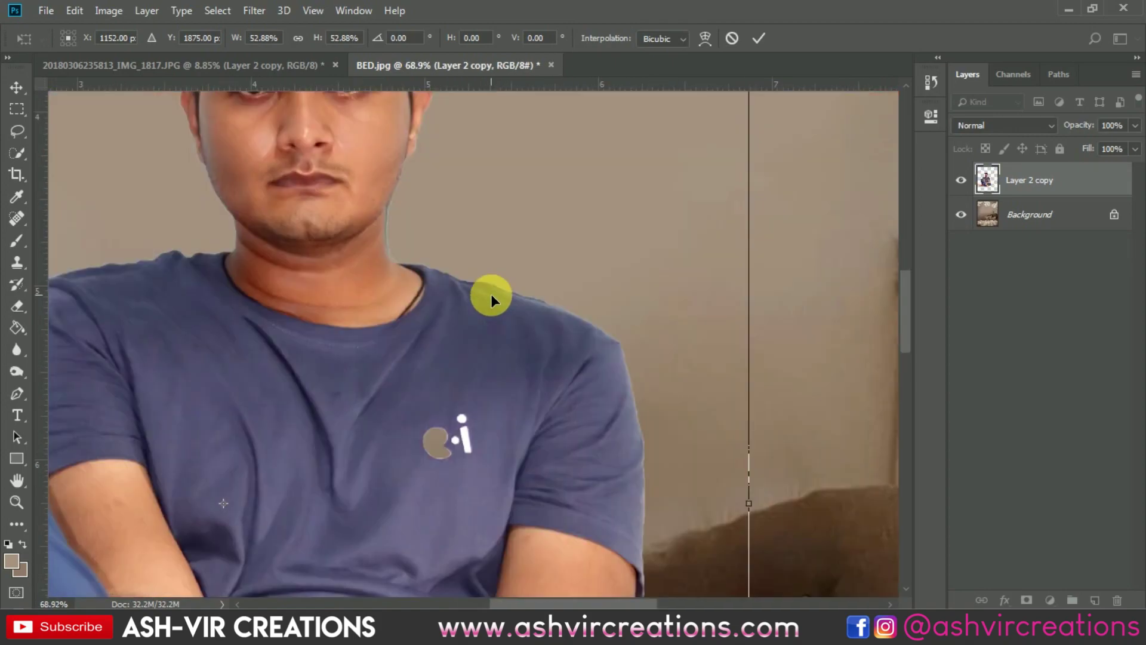
{"action": "scroll", "coordinate": [491, 298], "scroll_direction": "down", "scroll_amount": 3}
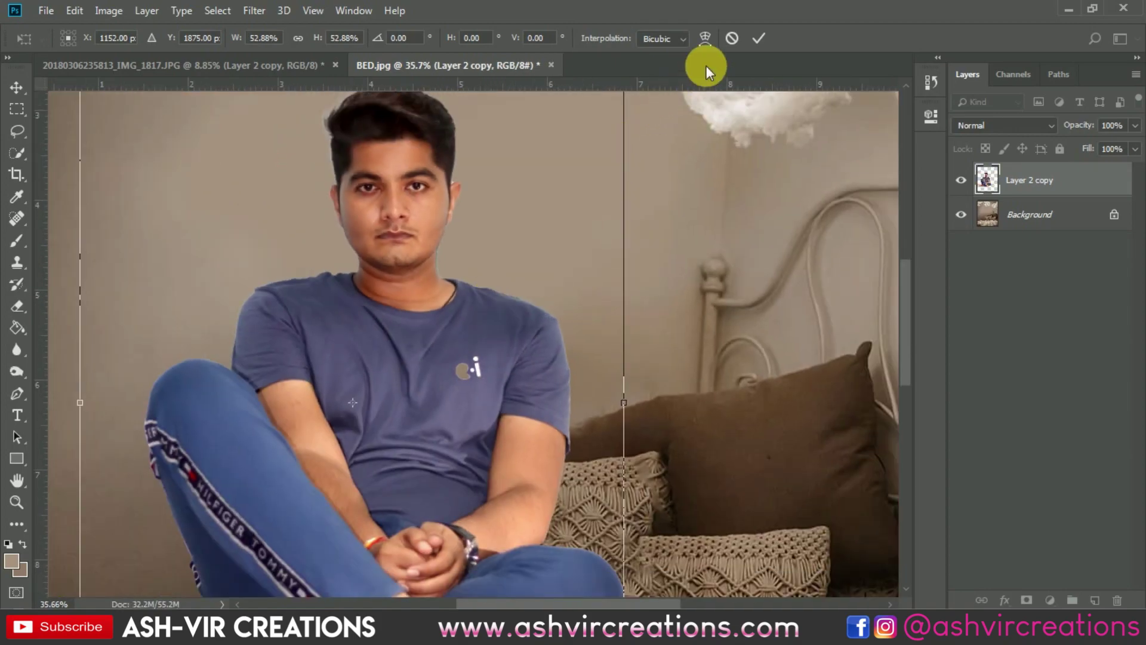
{"action": "key", "text": "Escape"}
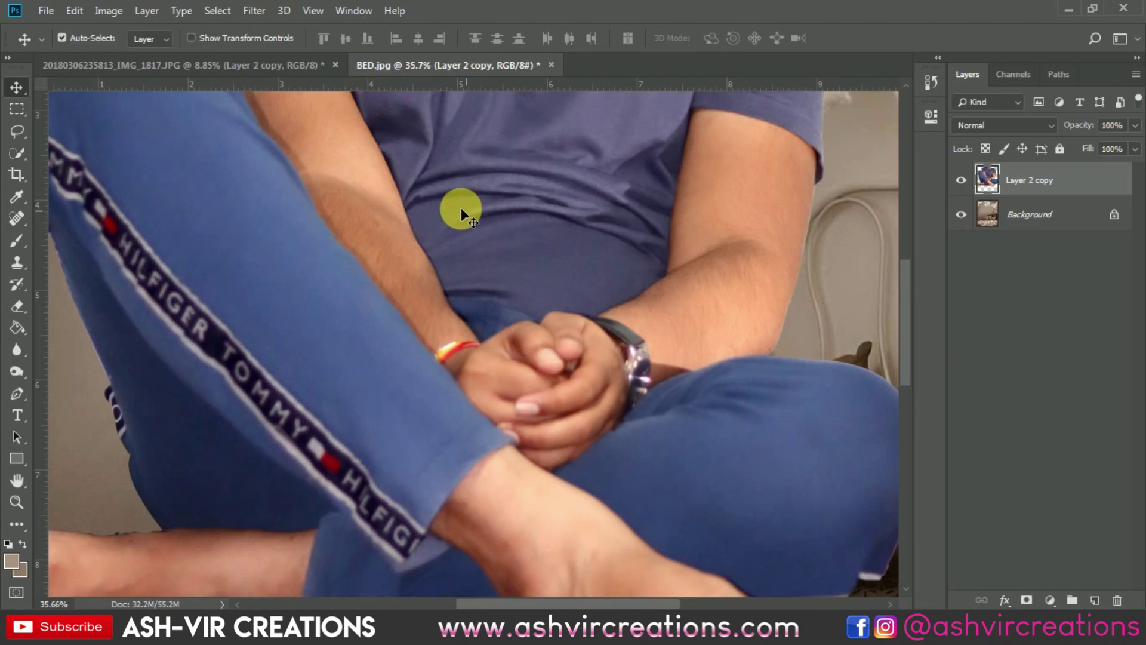
- In the portrait document, lasso the shirt logo, copy it from Layer 0 to a new layer, and merge it into Layer 2 copy
{"action": "left_click", "coordinate": [201, 67]}
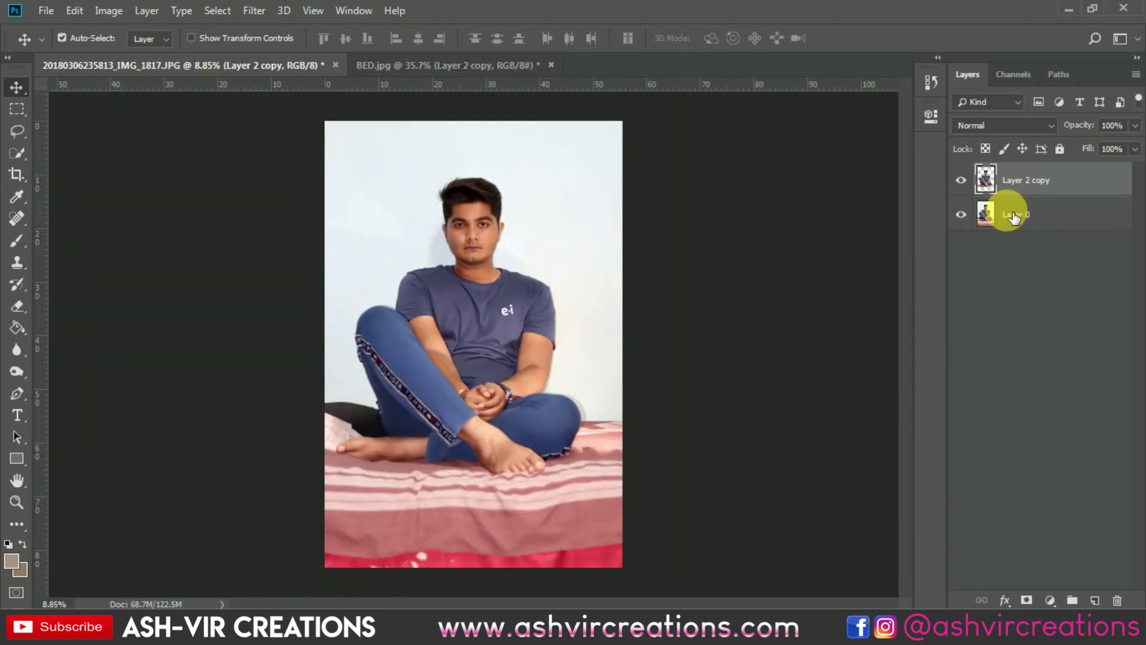
{"action": "left_click", "coordinate": [16, 130]}
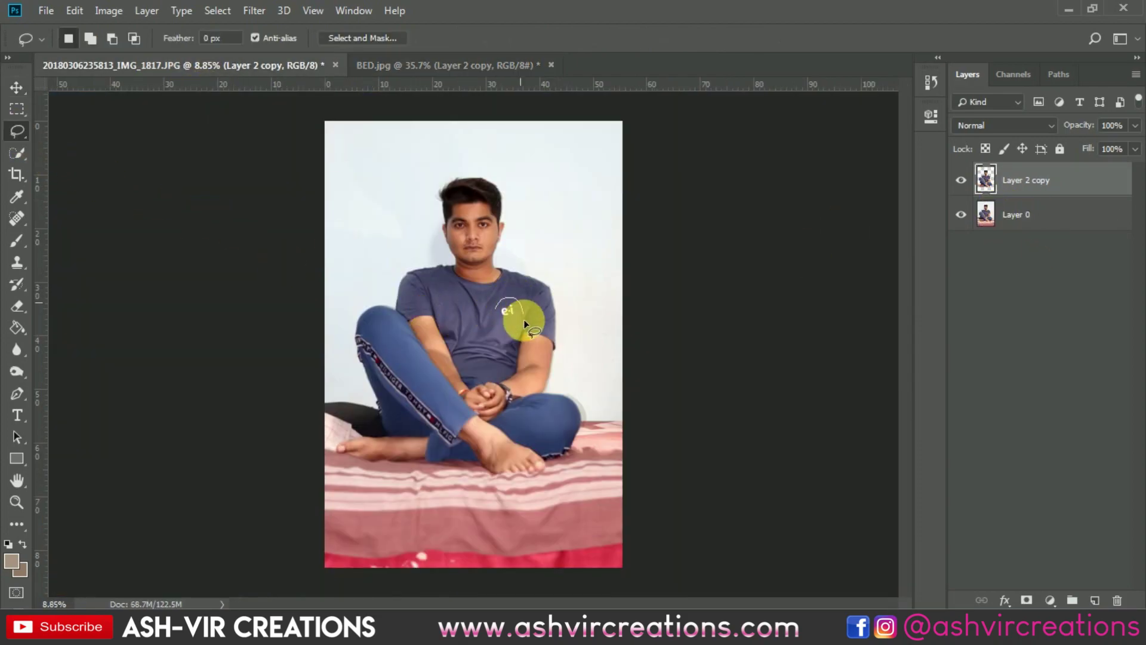
{"action": "left_click", "coordinate": [1010, 216]}
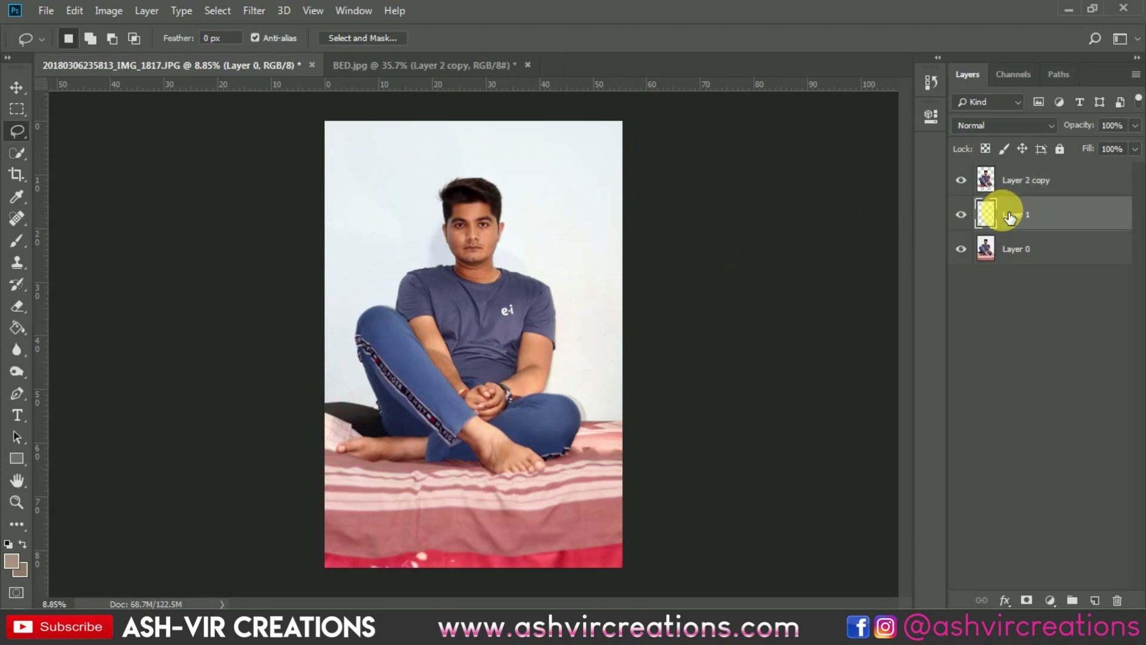
{"action": "left_click", "coordinate": [1025, 185], "text": "shift"}
{"action": "key", "text": "ctrl+e"}
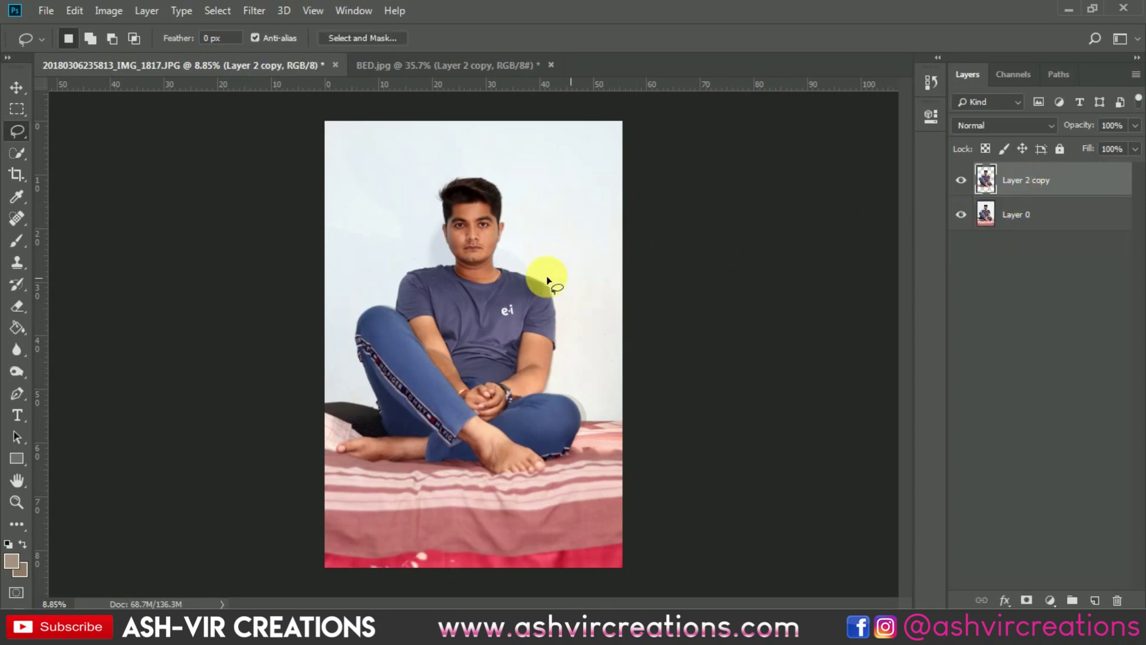
- Bring the repaired cut-out into BED.jpg and delete the earlier cut-out layer there
{"action": "key", "text": "v"}
{"action": "left_click_drag", "start_coordinate": [486, 280], "coordinate": [1005, 199]}
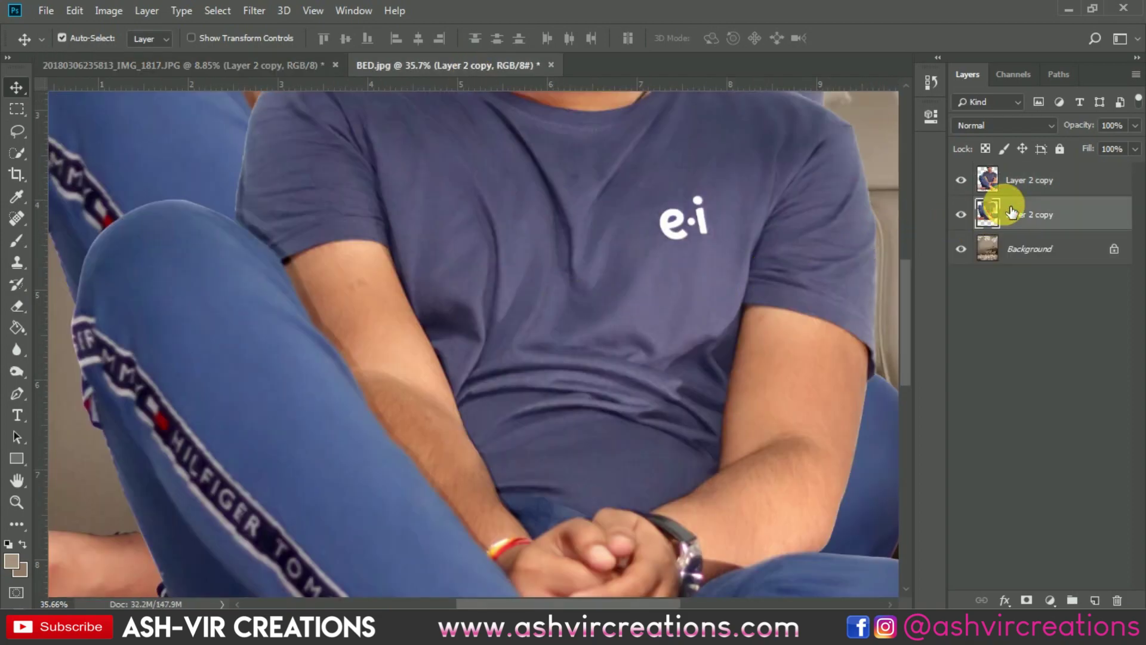
{"action": "scroll", "coordinate": [659, 235], "scroll_direction": "down", "scroll_amount": 5}
{"action": "left_click", "coordinate": [501, 302]}
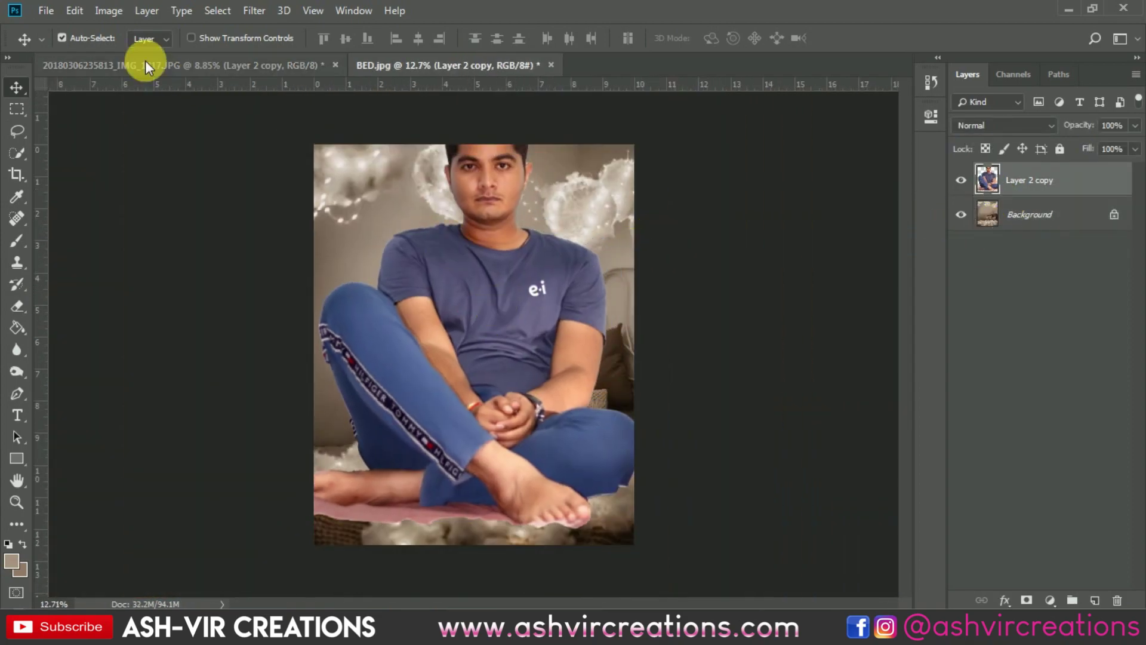
- Scale the man's cut-out to 56.86% and place it against the background's left edge, seated on the glowing fluff
{"action": "left_click", "coordinate": [75, 12]}
{"action": "left_click", "coordinate": [127, 352]}
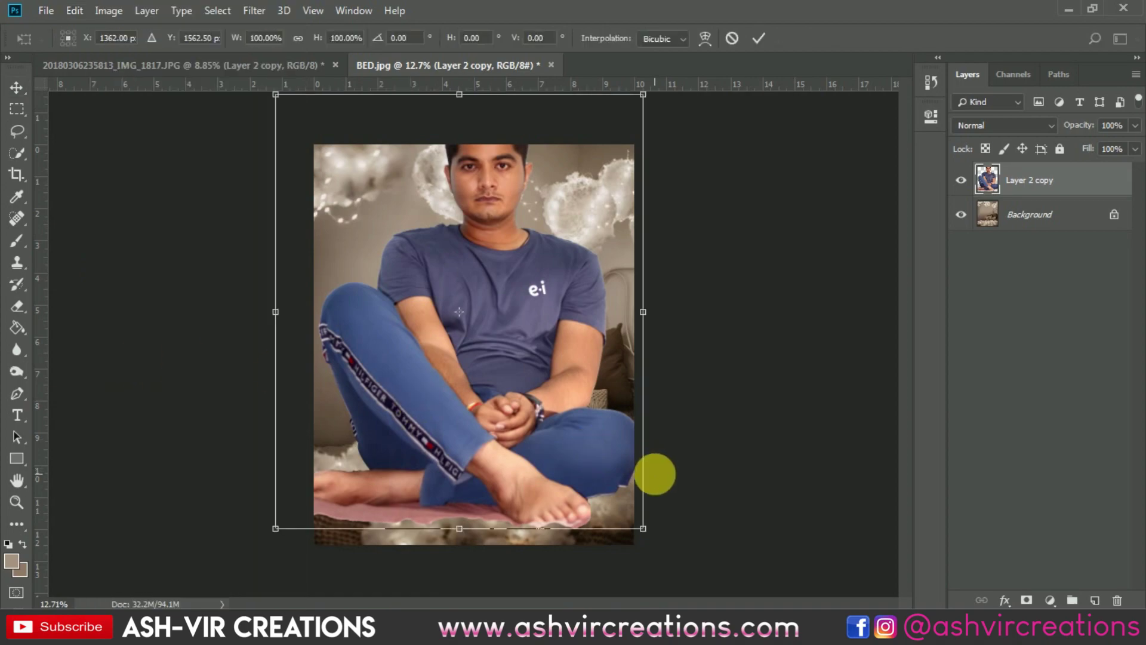
{"action": "left_click_drag", "start_coordinate": [644, 524], "coordinate": [578, 452]}
{"action": "left_click_drag", "start_coordinate": [510, 325], "coordinate": [470, 331]}
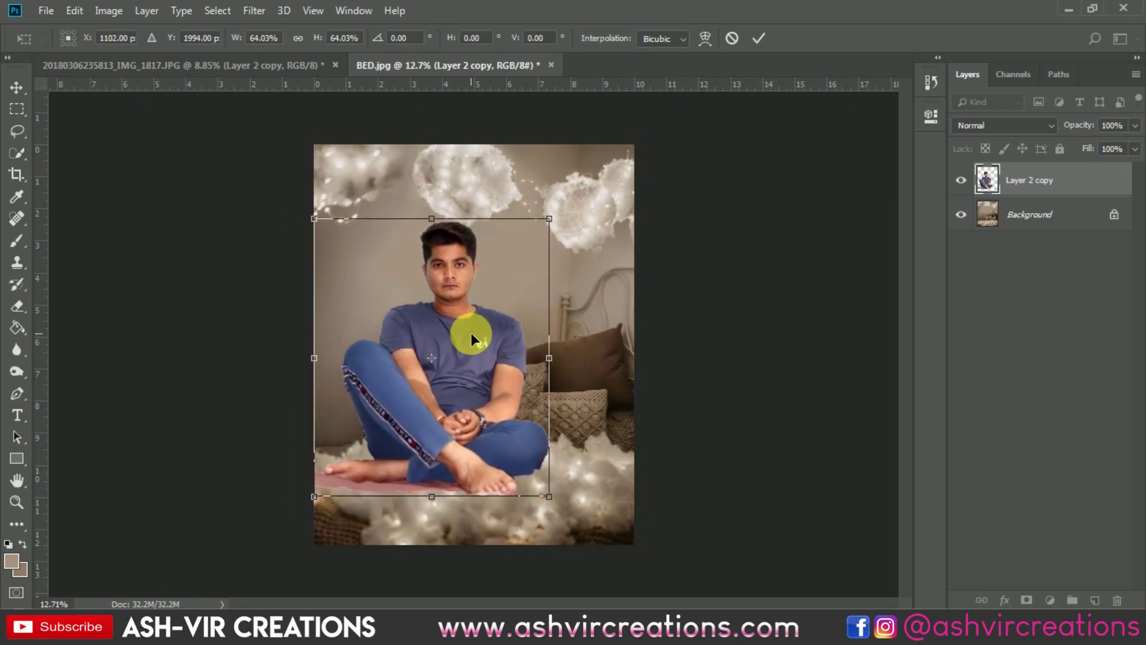
{"action": "scroll", "coordinate": [471, 332], "scroll_direction": "up", "scroll_amount": 1}
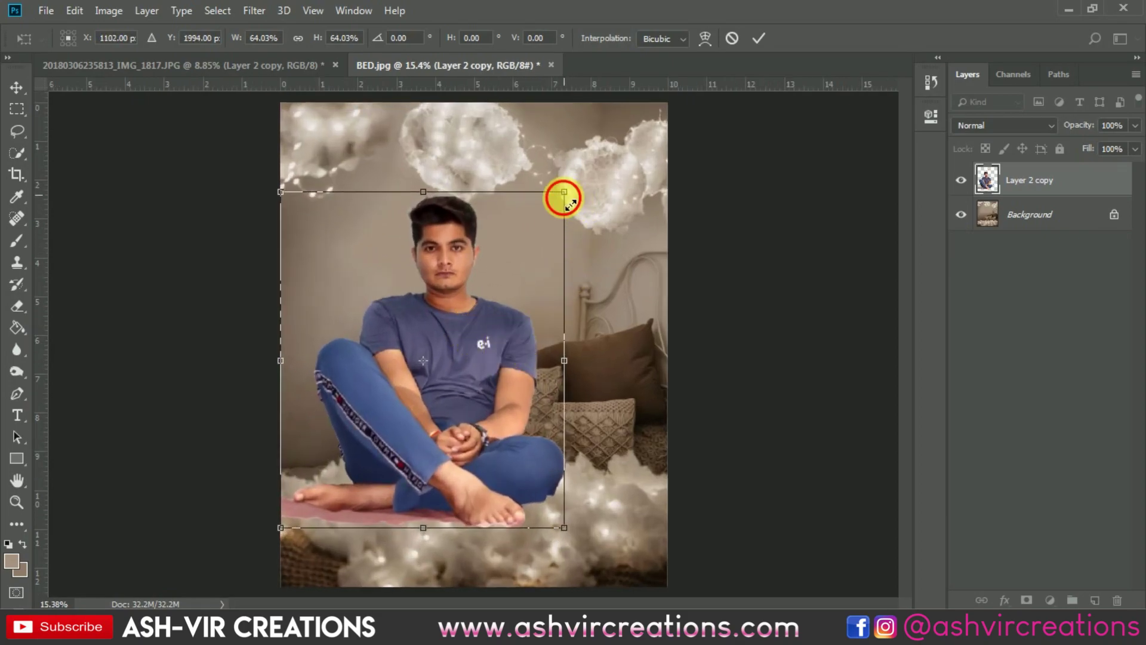
{"action": "left_click_drag", "start_coordinate": [563, 192], "coordinate": [546, 215]}
{"action": "mouse_move", "coordinate": [487, 309]}
{"action": "left_mouse_down"}
{"action": "mouse_move", "coordinate": [469, 304]}
{"action": "mouse_move", "coordinate": [475, 317]}
{"action": "left_mouse_up"}
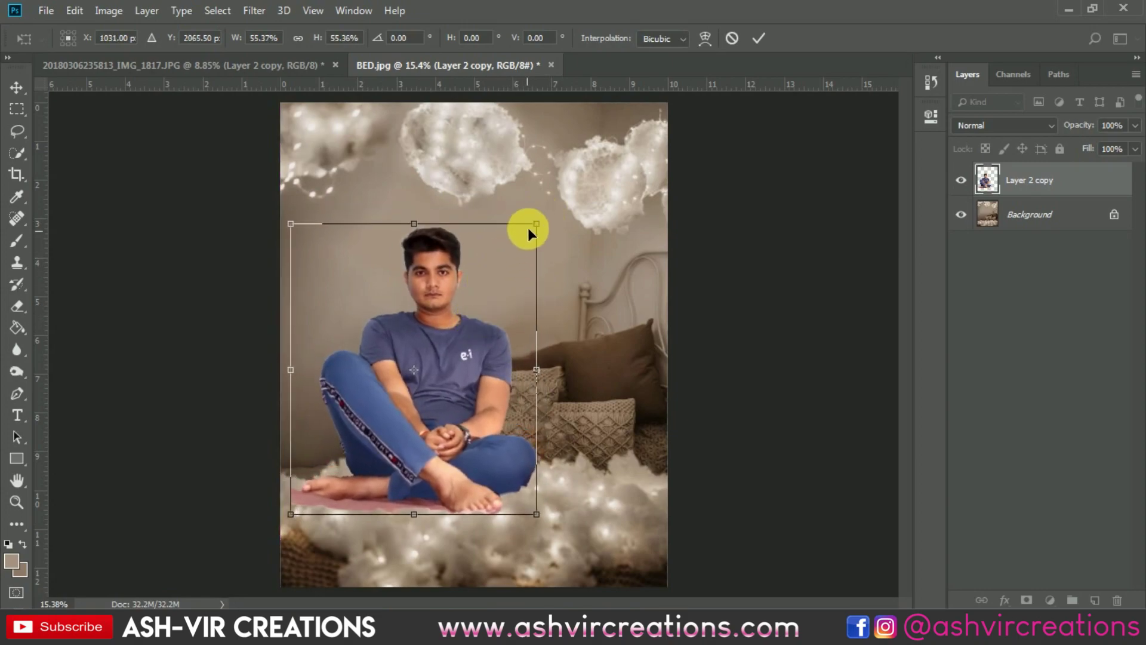
{"action": "left_click_drag", "start_coordinate": [535, 224], "coordinate": [542, 216]}
{"action": "left_click_drag", "start_coordinate": [466, 310], "coordinate": [456, 310]}
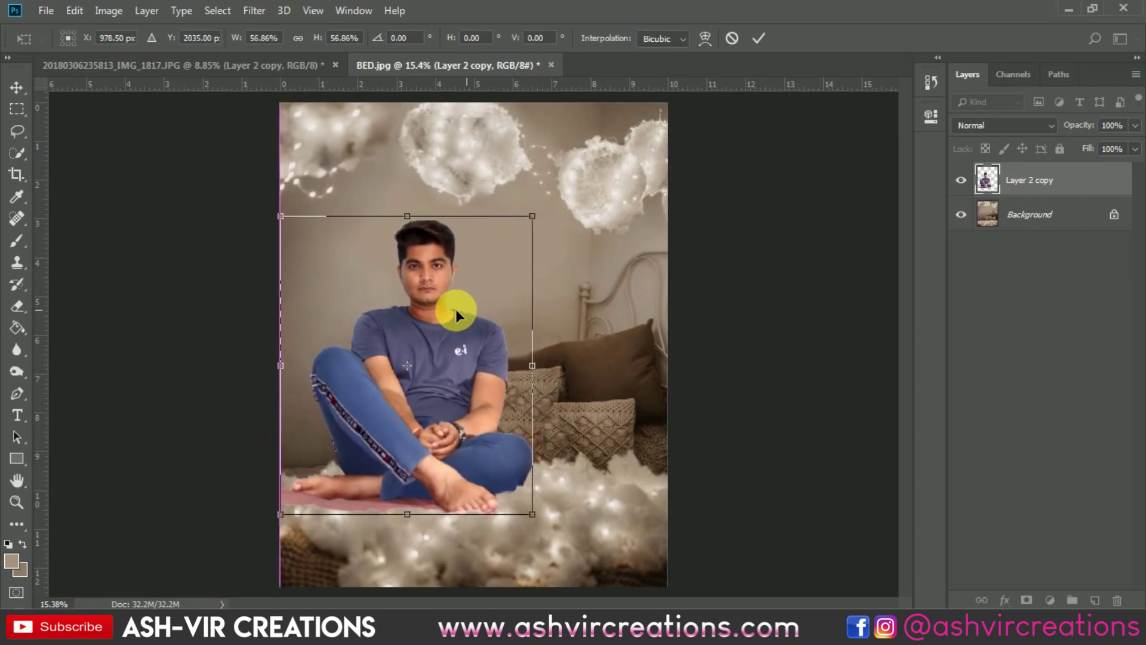
{"action": "key", "text": "Return"}
- Add an empty layer above the man's cut-out, clip it to the cut-out, and select the cut-out layer
{"action": "scroll", "coordinate": [452, 305], "scroll_direction": "down", "scroll_amount": 3}
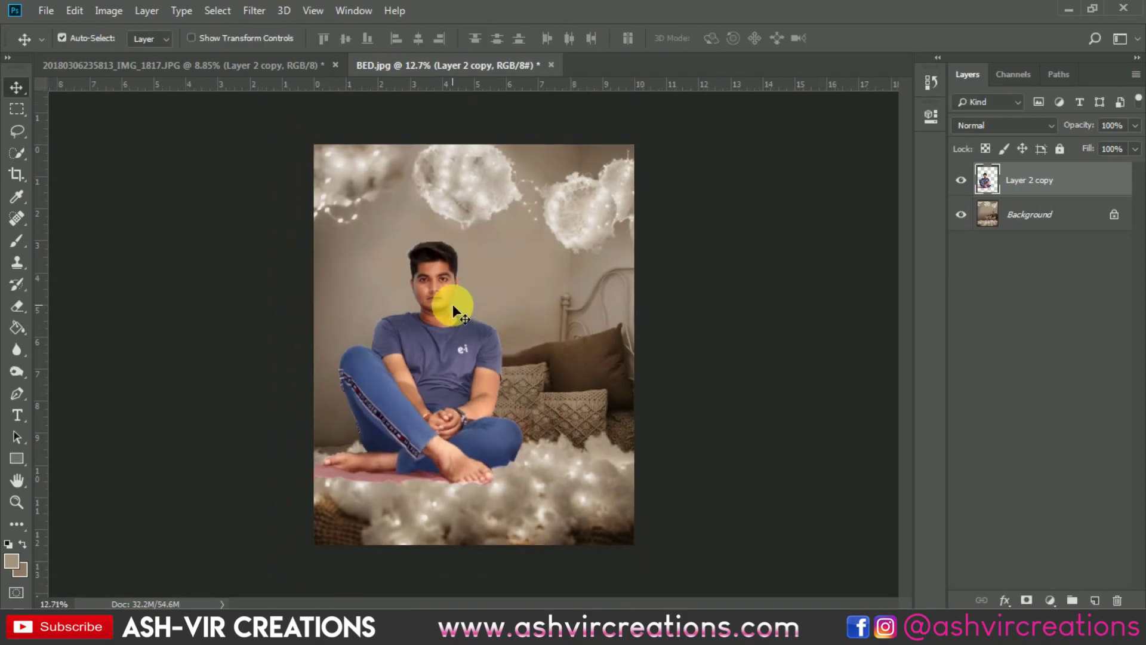
{"action": "scroll", "coordinate": [452, 303], "scroll_direction": "up", "scroll_amount": 5}
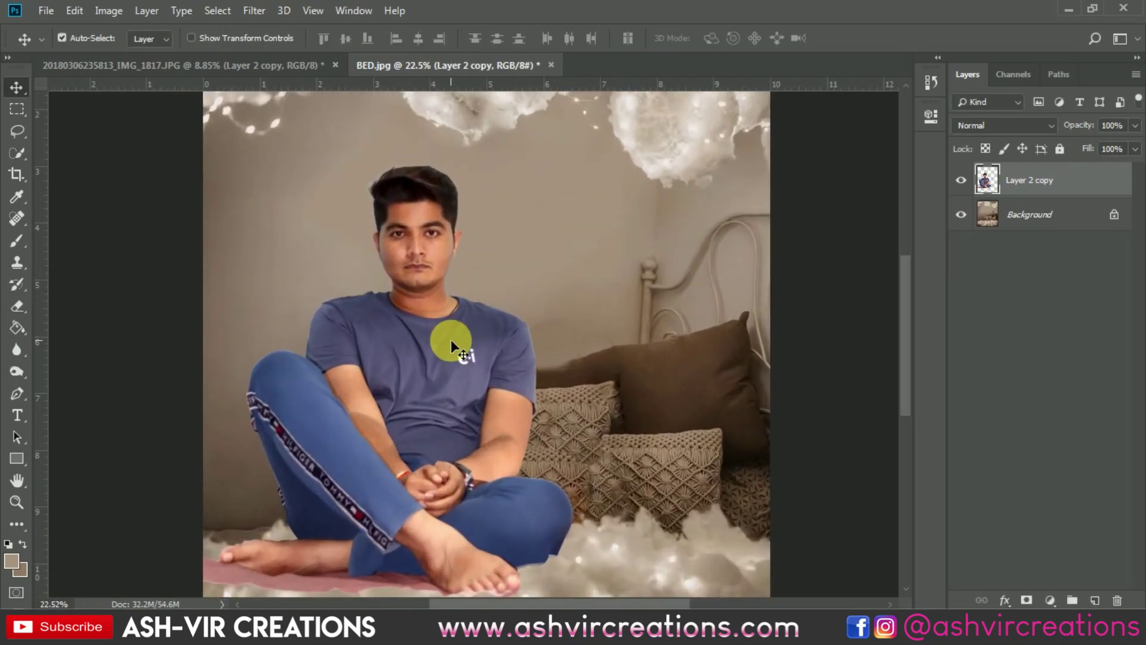
{"action": "scroll", "coordinate": [379, 184], "scroll_direction": "up", "scroll_amount": 4}
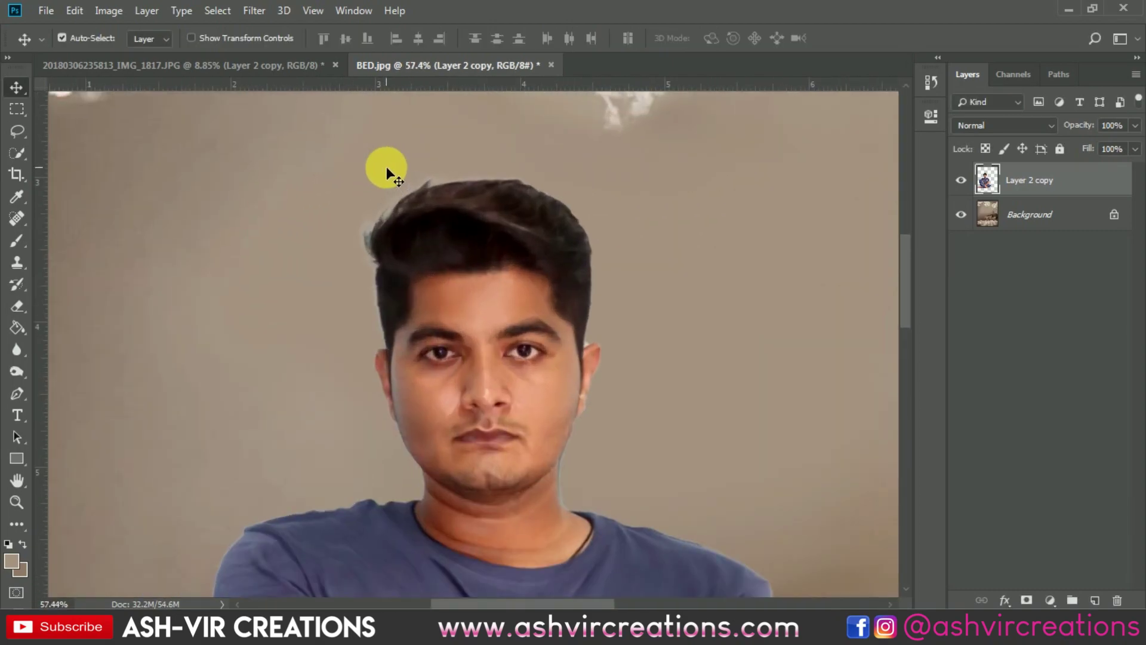
{"action": "left_click", "coordinate": [1096, 600]}
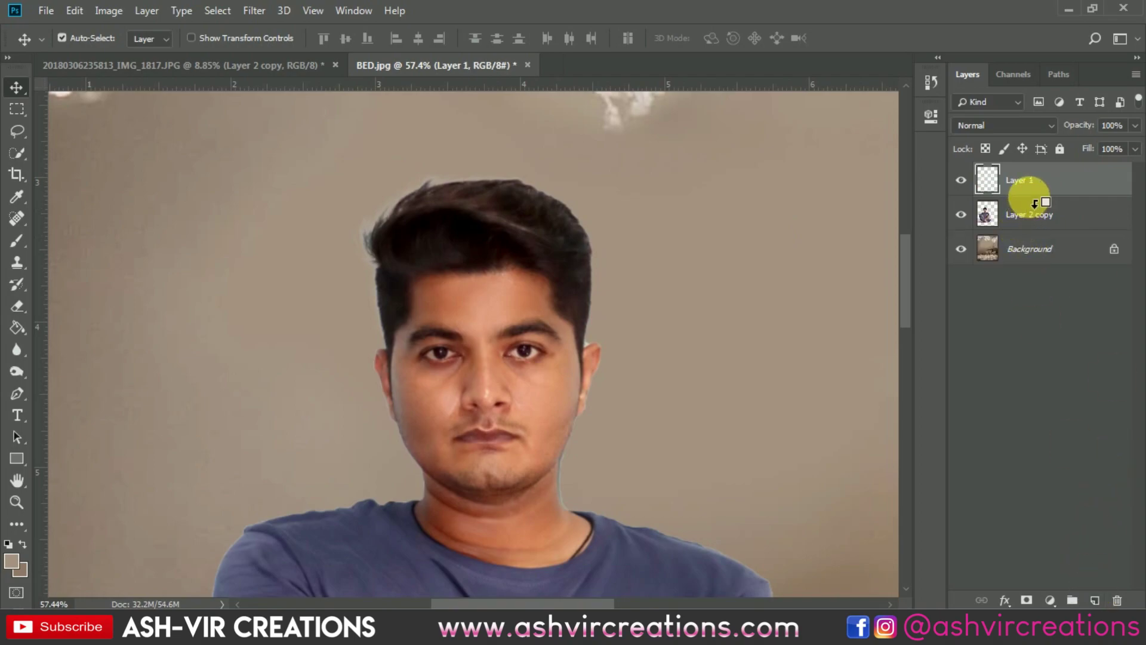
{"action": "left_click", "coordinate": [1045, 224]}
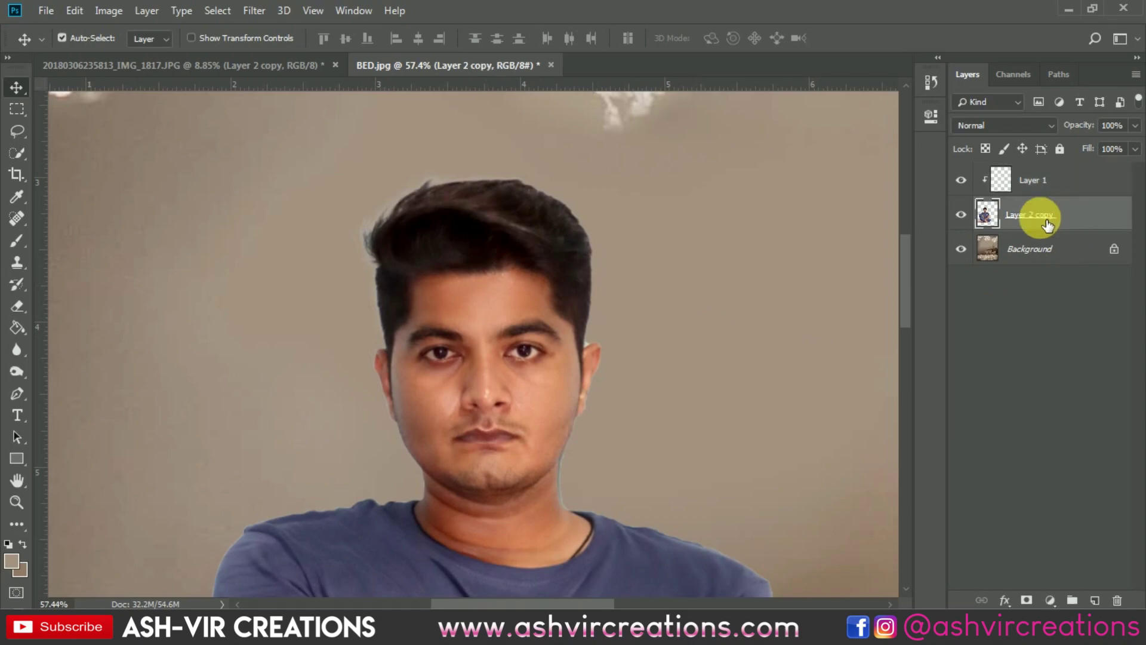
- Erase the pale fringe between the hair and ear on Layer 2 copy using a 5 px Hard Round eraser
{"action": "scroll", "coordinate": [573, 307], "scroll_direction": "up", "scroll_amount": 5}
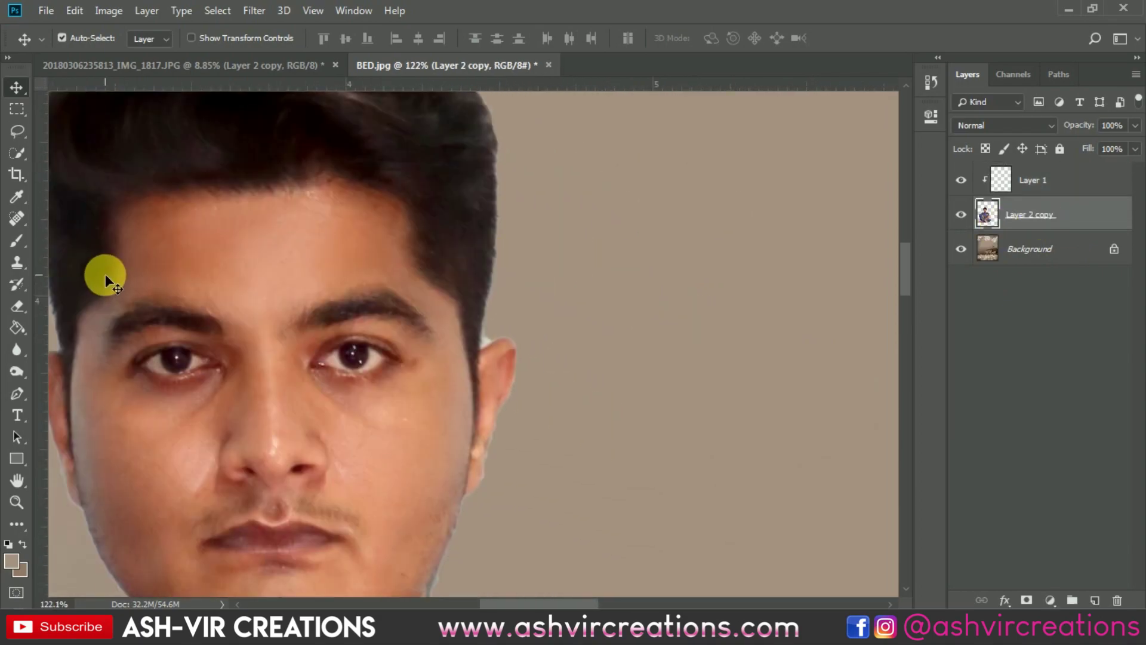
{"action": "left_click", "coordinate": [18, 307]}
{"action": "right_click", "coordinate": [541, 293]}
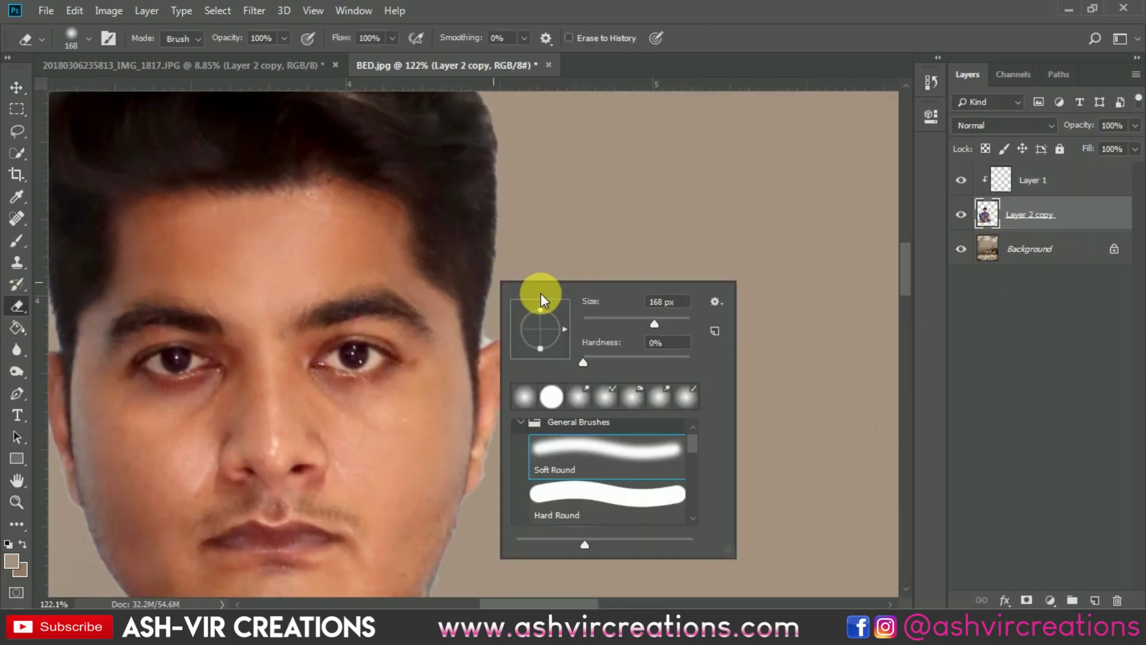
{"action": "left_click", "coordinate": [600, 325]}
{"action": "double_click", "coordinate": [545, 460]}
{"action": "scroll", "coordinate": [527, 314], "scroll_direction": "up", "scroll_amount": 3}
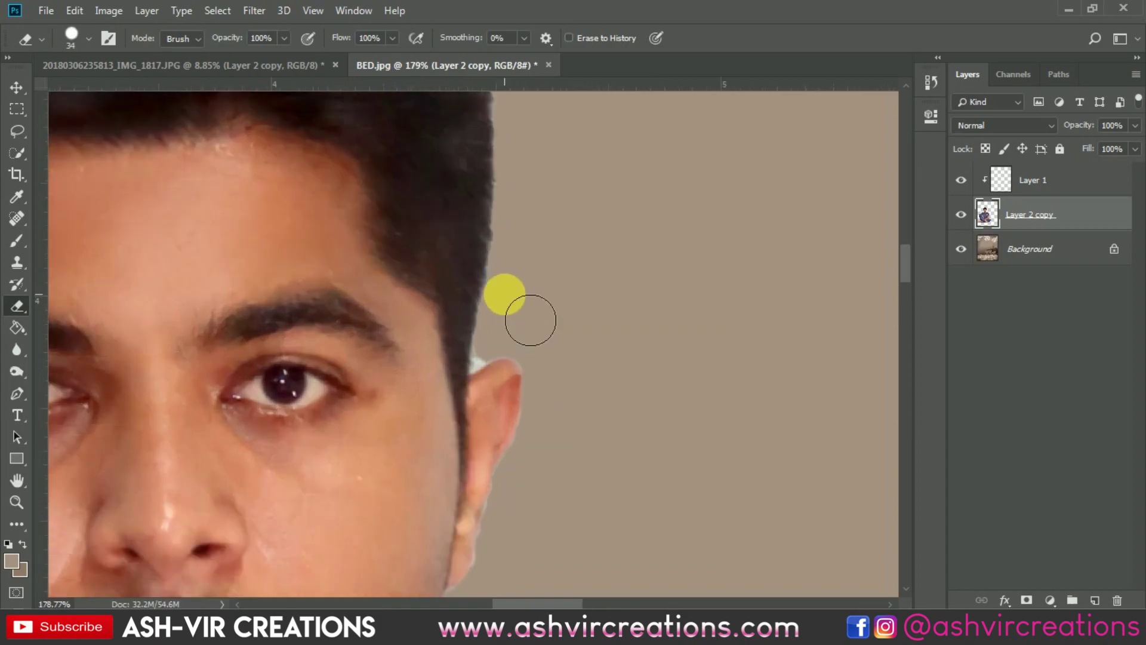
{"action": "key", "text": "bracketleft"}
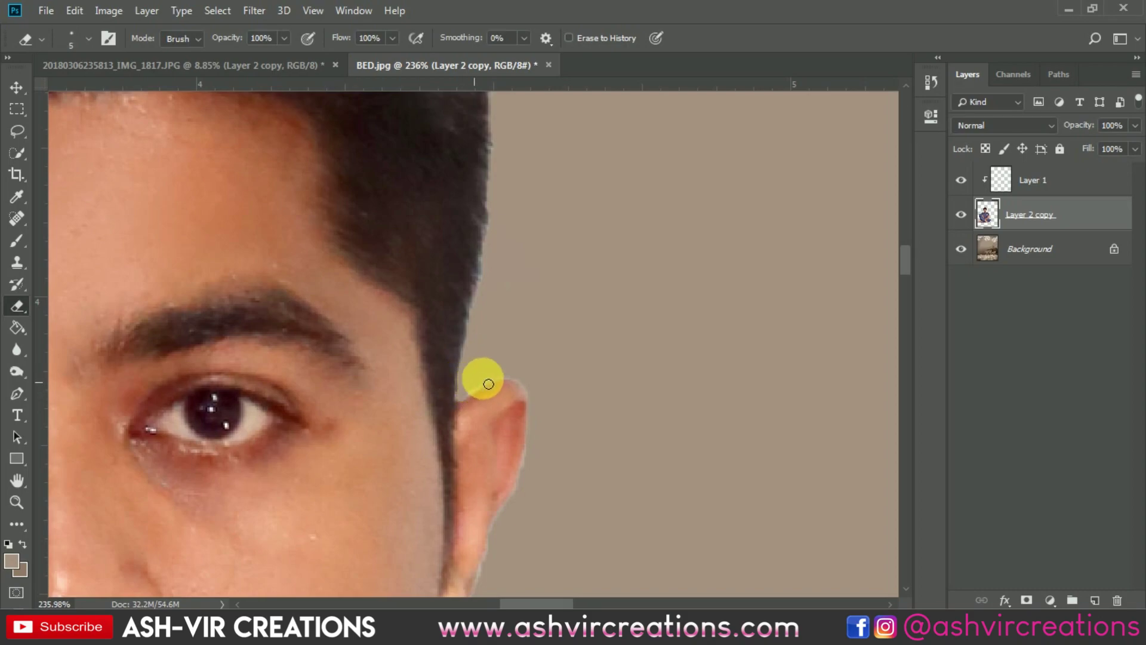
{"action": "scroll", "coordinate": [471, 397], "scroll_direction": "down", "scroll_amount": 4}
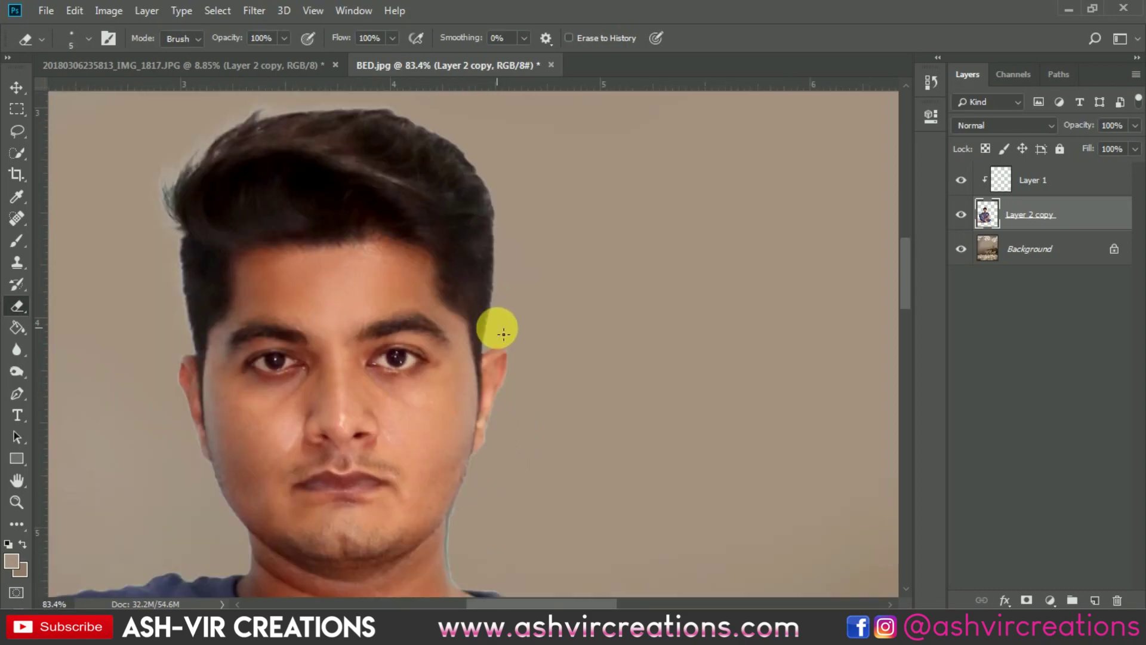
- Outline the pale fringe beside the man's neck with a Pen path and delete it from Layer 2 copy
{"action": "scroll", "coordinate": [466, 344], "scroll_direction": "up", "scroll_amount": 2}
{"action": "scroll", "coordinate": [455, 397], "scroll_direction": "down", "scroll_amount": 3}
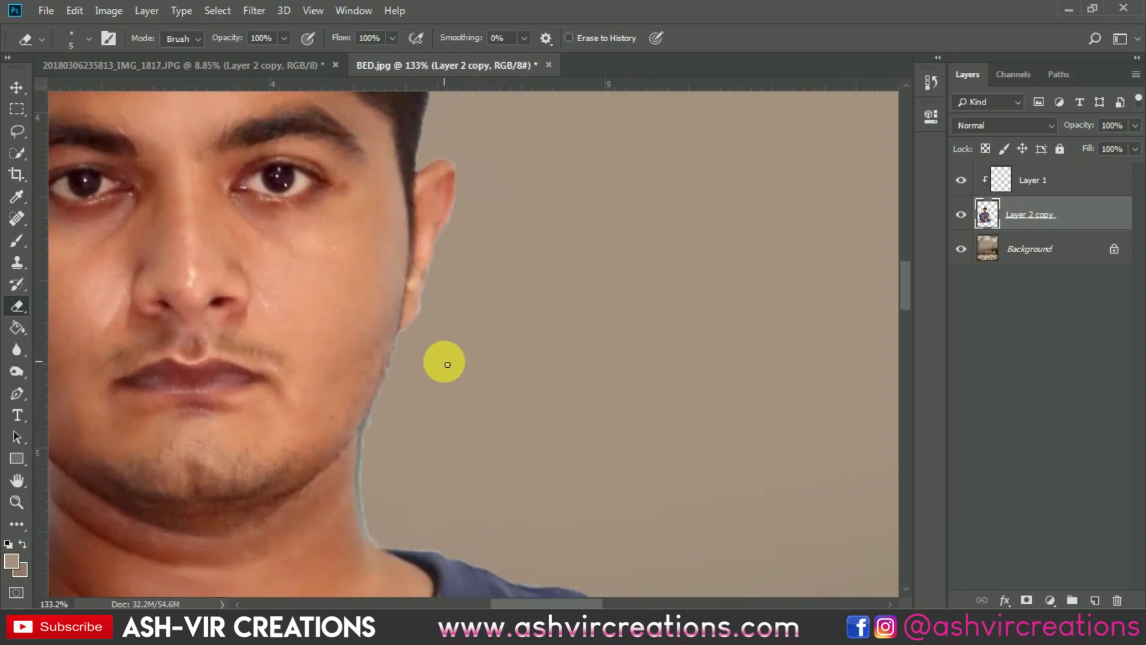
{"action": "key", "text": "p"}
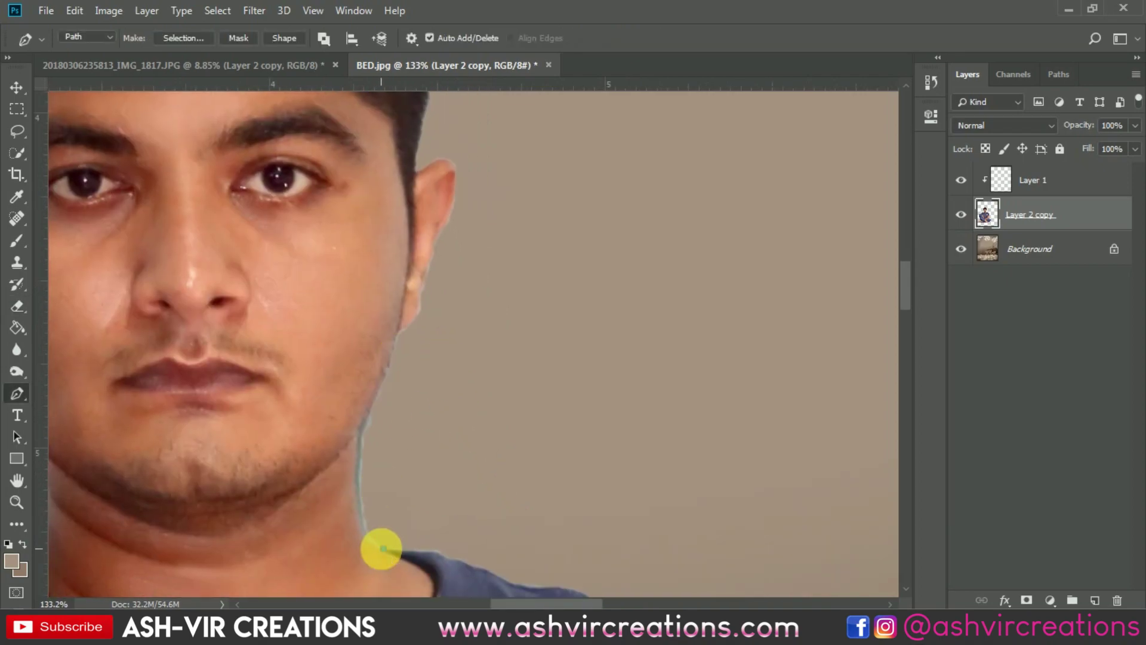
{"action": "scroll", "coordinate": [382, 548], "scroll_direction": "up", "scroll_amount": 2}
{"action": "left_click", "coordinate": [388, 549]}
{"action": "left_click", "coordinate": [361, 453]}
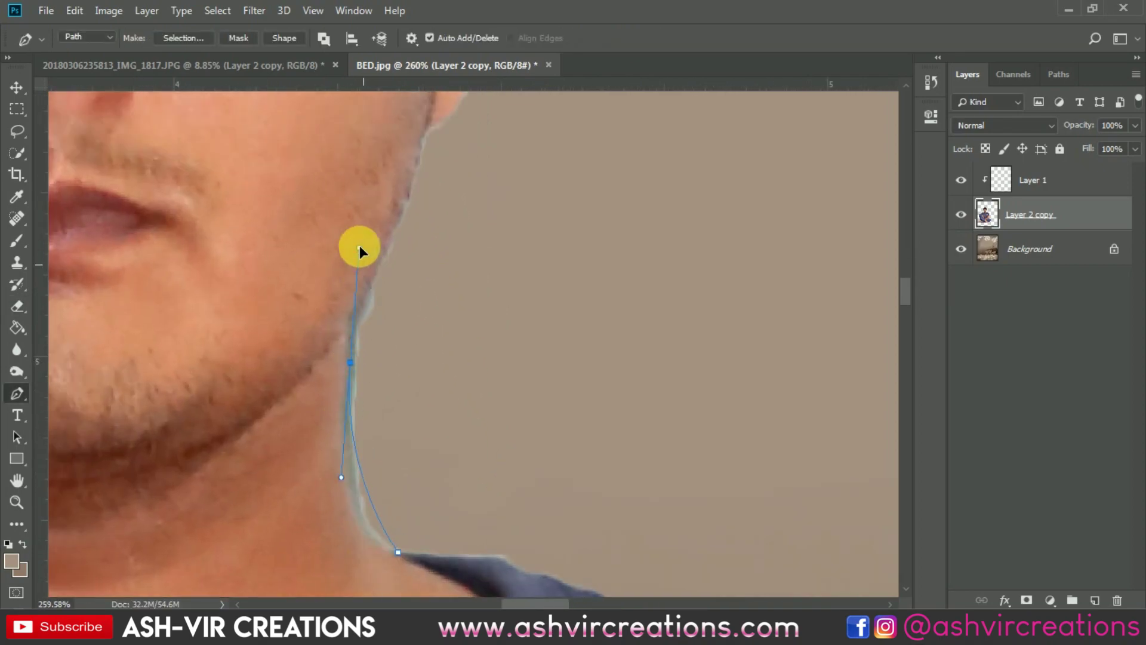
{"action": "left_click_drag", "start_coordinate": [359, 246], "coordinate": [364, 167]}
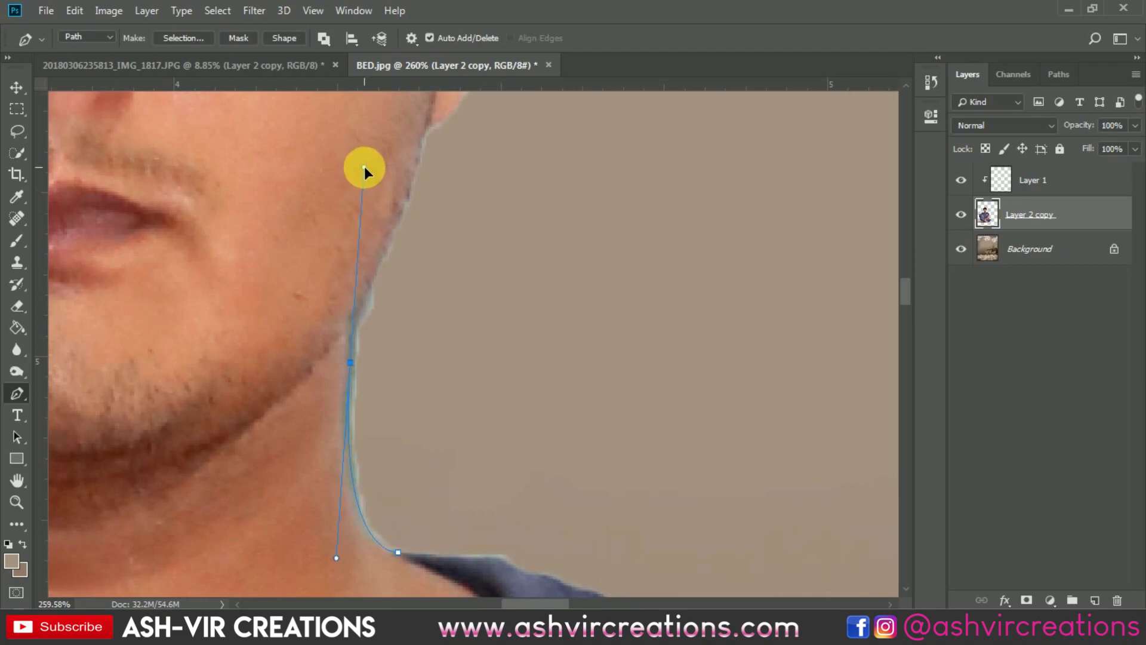
{"action": "left_click", "coordinate": [356, 372]}
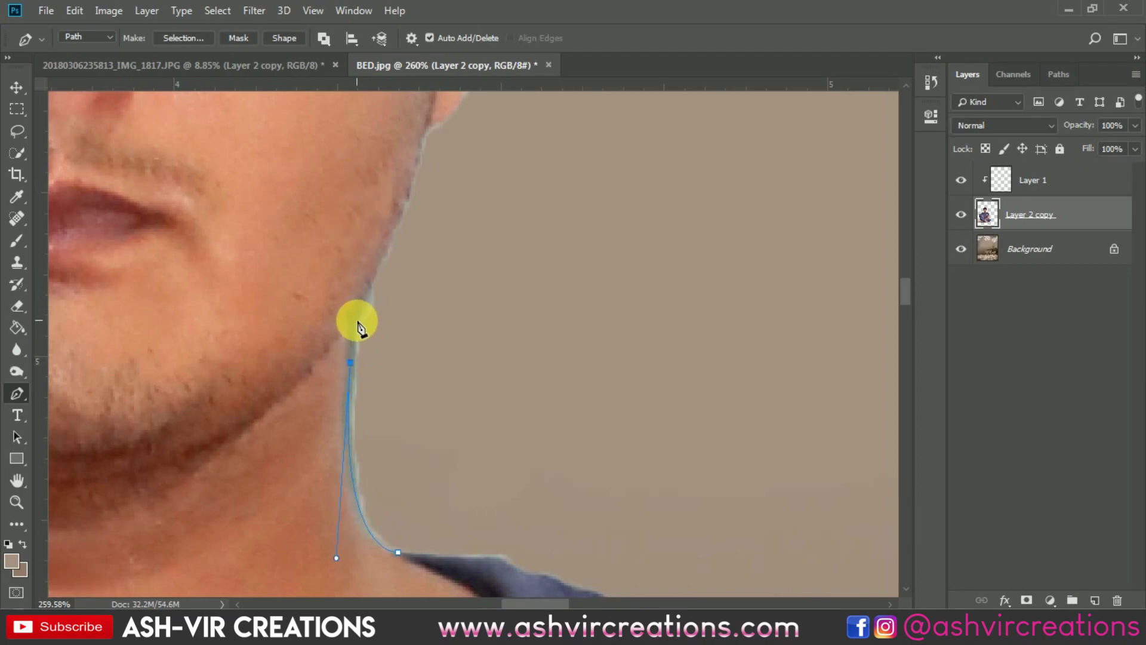
{"action": "left_click_drag", "start_coordinate": [354, 316], "coordinate": [518, 296]}
{"action": "scroll", "coordinate": [416, 249], "scroll_direction": "down", "scroll_amount": 2}
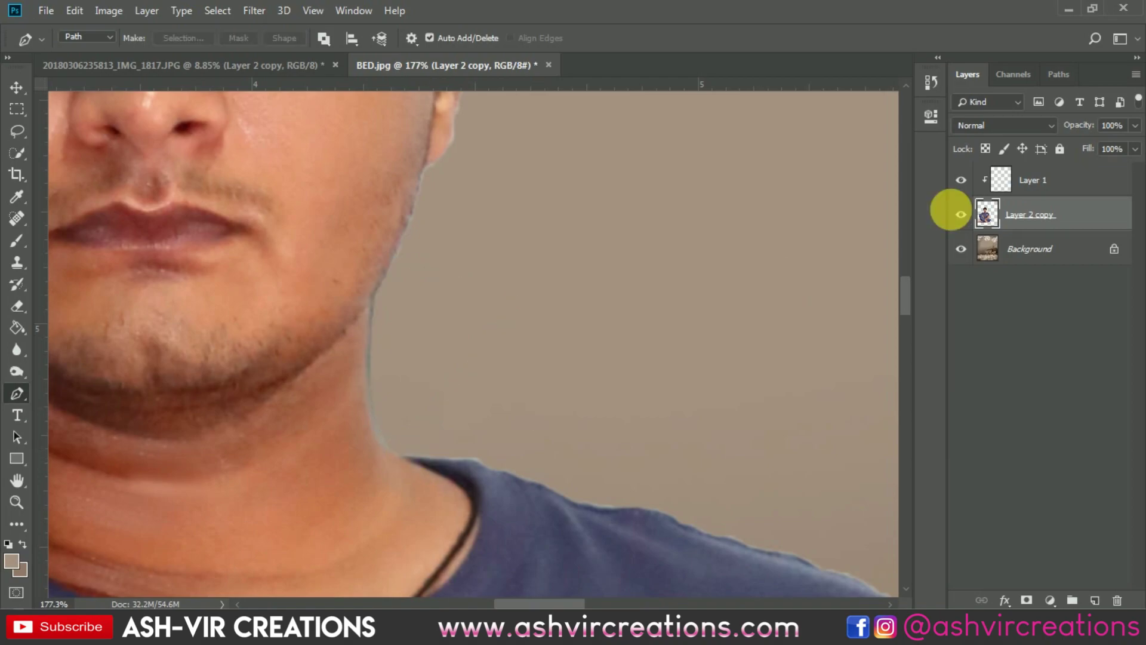
- Paint skin tone over the bluish edge of the neck on Layer 1 with a 23 px Soft Round brush
{"action": "left_click", "coordinate": [1035, 181]}
{"action": "key", "text": "b"}
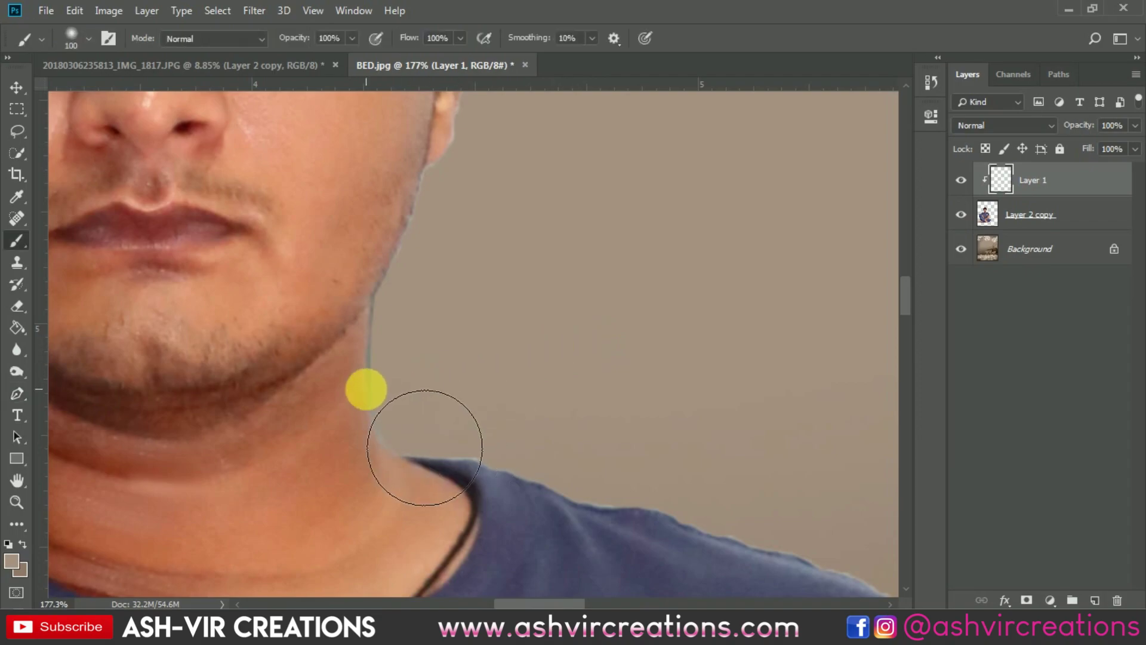
{"action": "right_click", "coordinate": [365, 393]}
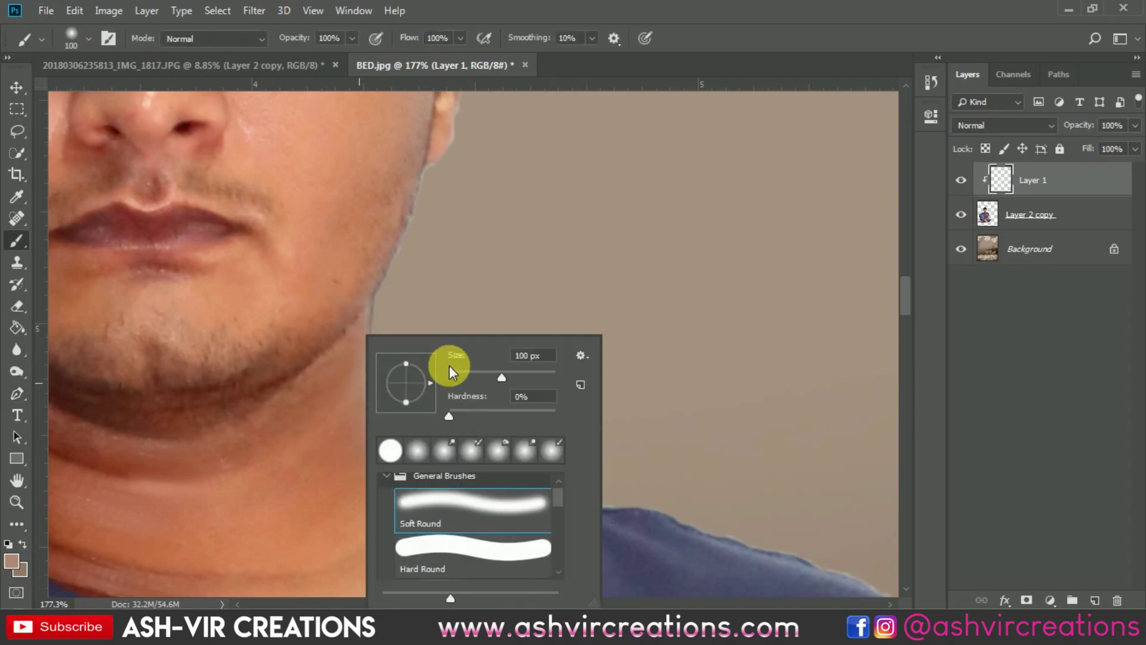
{"action": "key", "text": "Return"}
{"action": "right_click", "coordinate": [398, 334]}
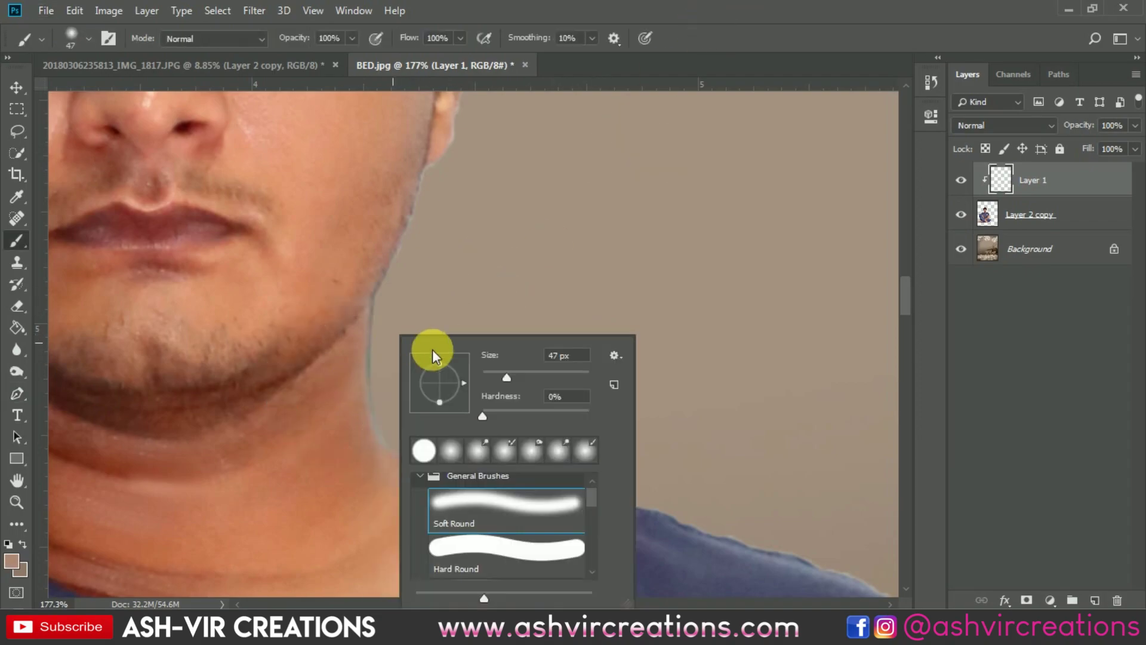
{"action": "key", "text": "Return"}
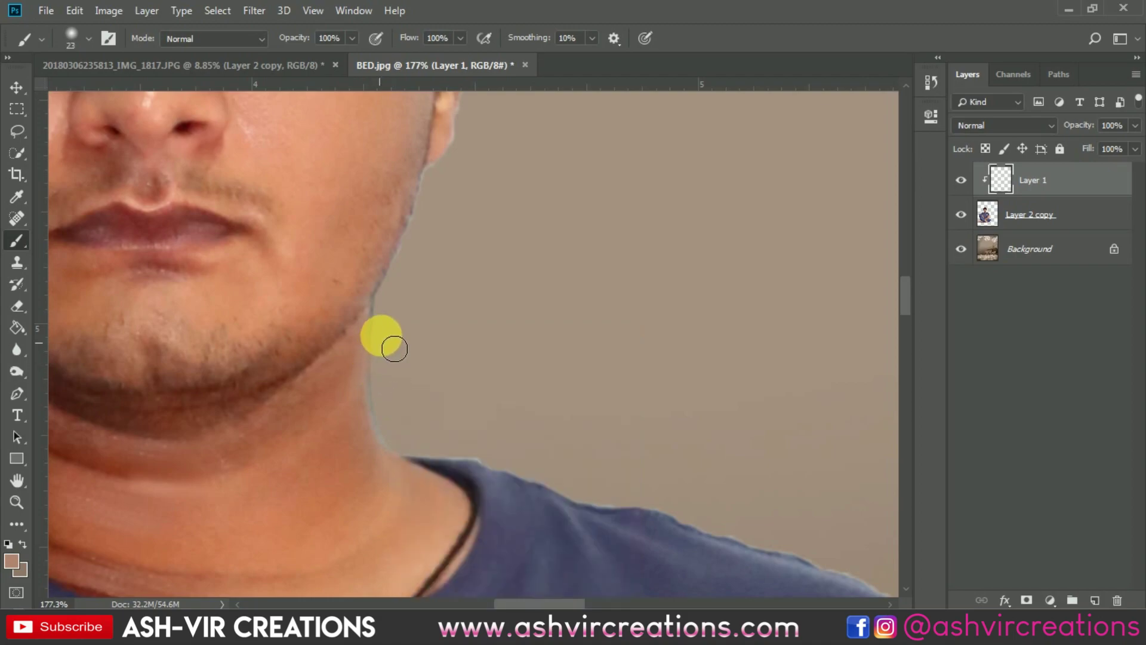
{"action": "left_click_drag", "start_coordinate": [399, 323], "coordinate": [384, 410]}
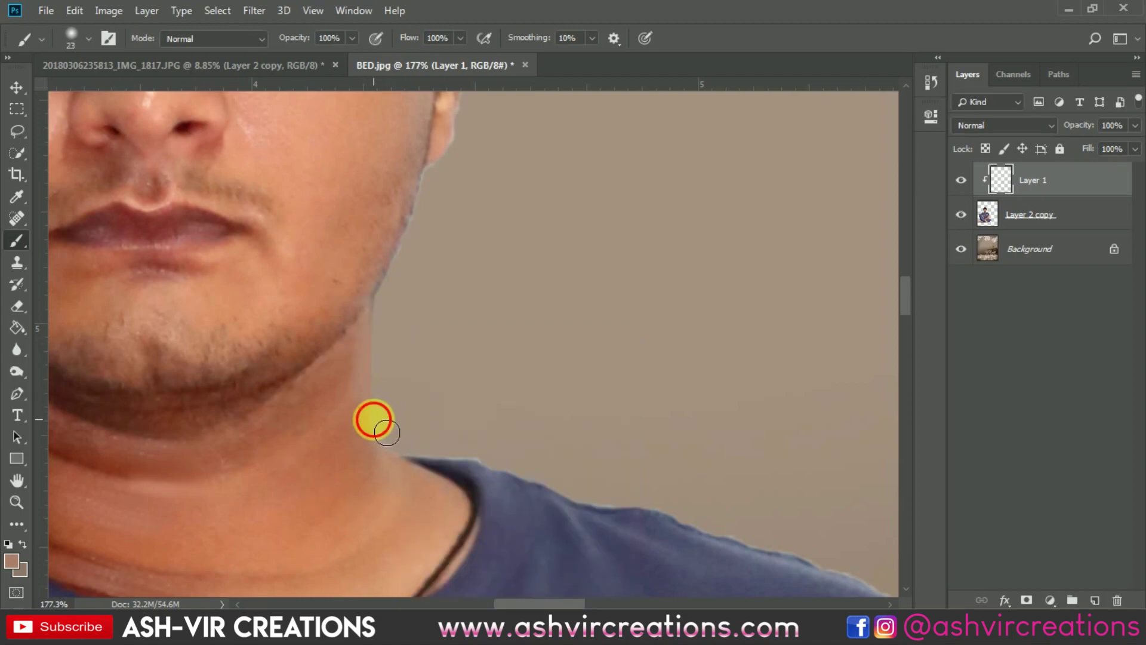
{"action": "scroll", "coordinate": [373, 419], "scroll_direction": "down", "scroll_amount": 3}
{"action": "scroll", "coordinate": [428, 332], "scroll_direction": "up", "scroll_amount": 2}
{"action": "scroll", "coordinate": [376, 363], "scroll_direction": "down", "scroll_amount": 3}
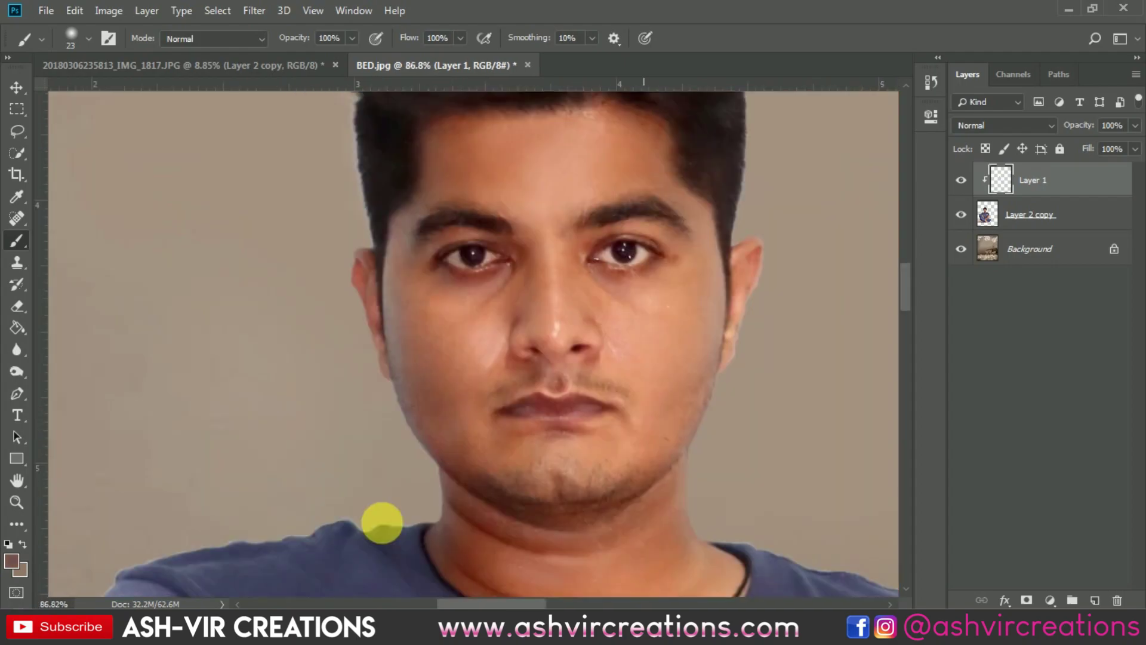
- Paint over the light edges of the jeans and shirt on Layer 1 using colours sampled from the nearby fabric
{"action": "scroll", "coordinate": [382, 522], "scroll_direction": "up", "scroll_amount": 5}
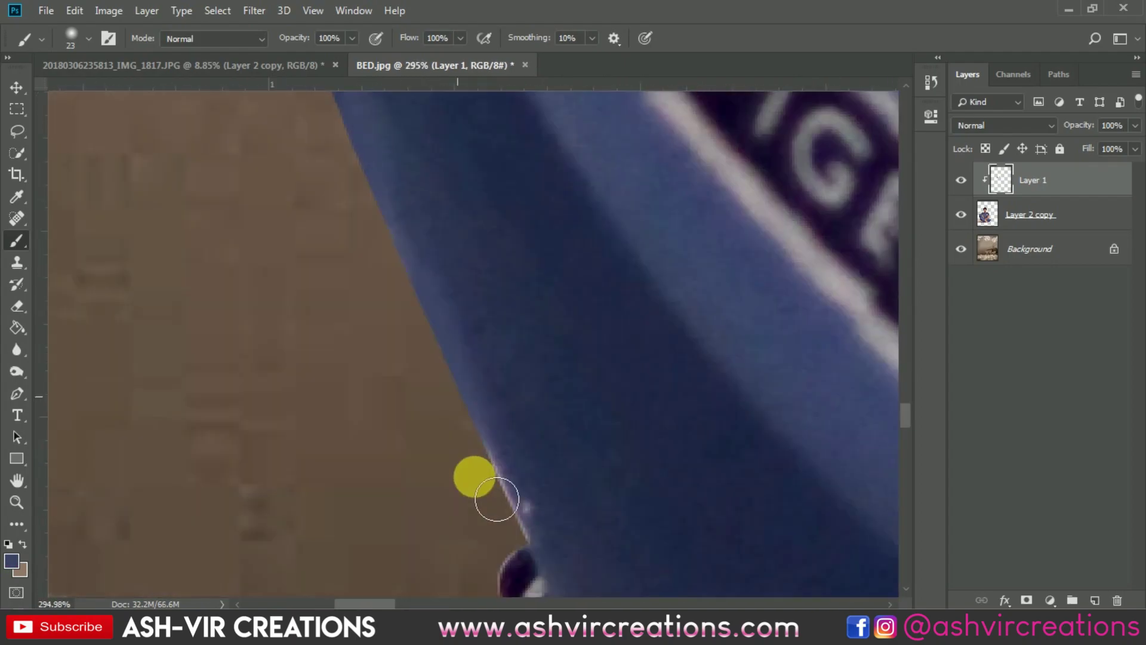
{"action": "left_click", "coordinate": [473, 476], "text": "alt"}
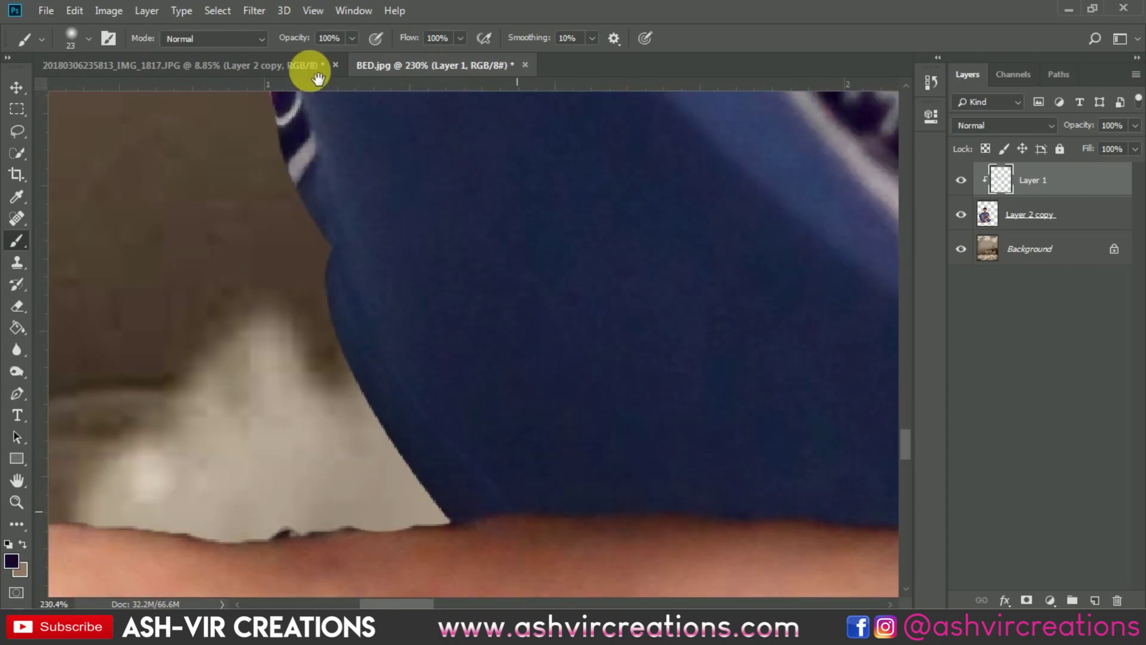
{"action": "scroll", "coordinate": [328, 300], "scroll_direction": "down", "scroll_amount": 5}
{"action": "scroll", "coordinate": [409, 289], "scroll_direction": "up", "scroll_amount": 3}
{"action": "scroll", "coordinate": [430, 333], "scroll_direction": "down", "scroll_amount": 2}
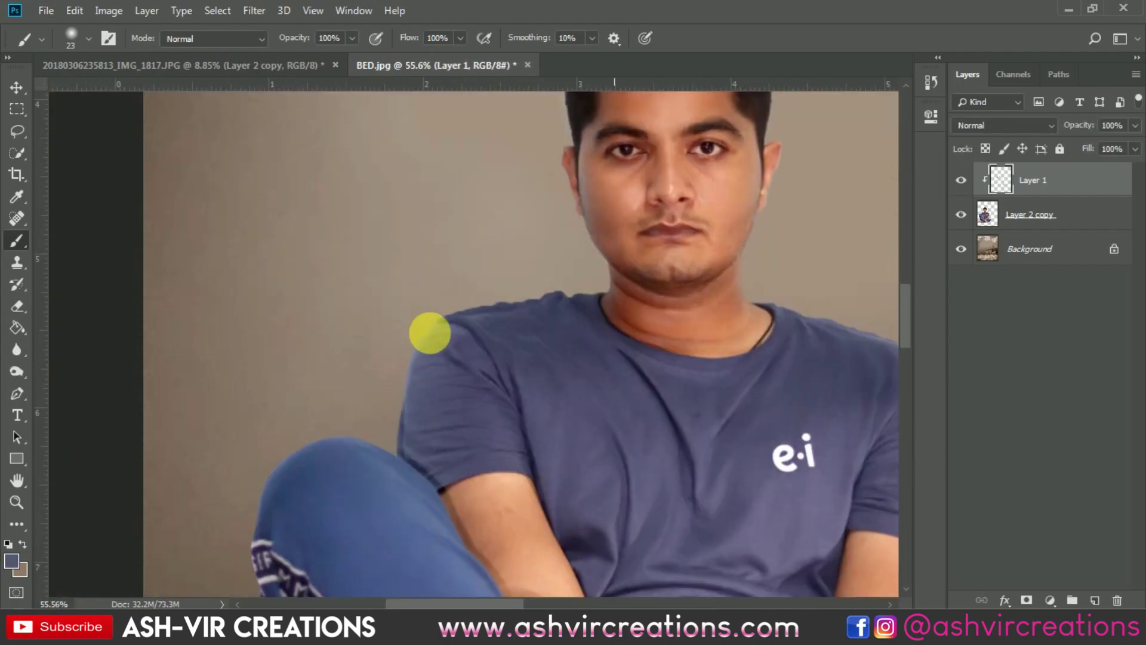
{"action": "scroll", "coordinate": [429, 333], "scroll_direction": "down", "scroll_amount": 2}
{"action": "key", "text": "v"}
{"action": "left_click", "coordinate": [1041, 222], "text": "shift"}
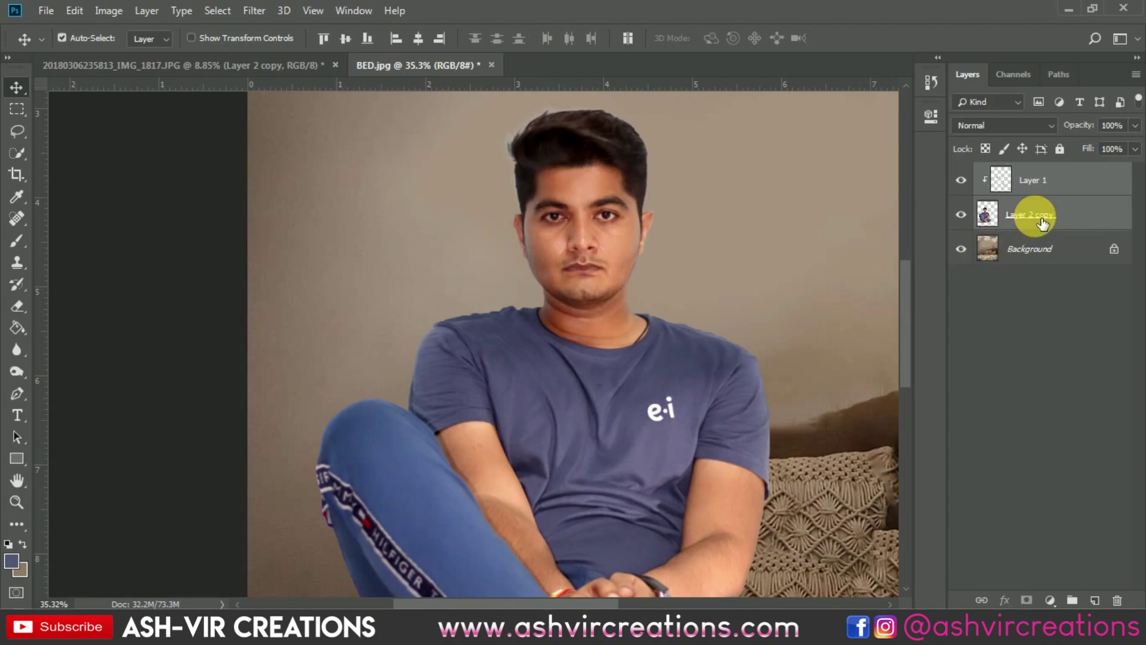
{"action": "left_click", "coordinate": [1049, 185]}
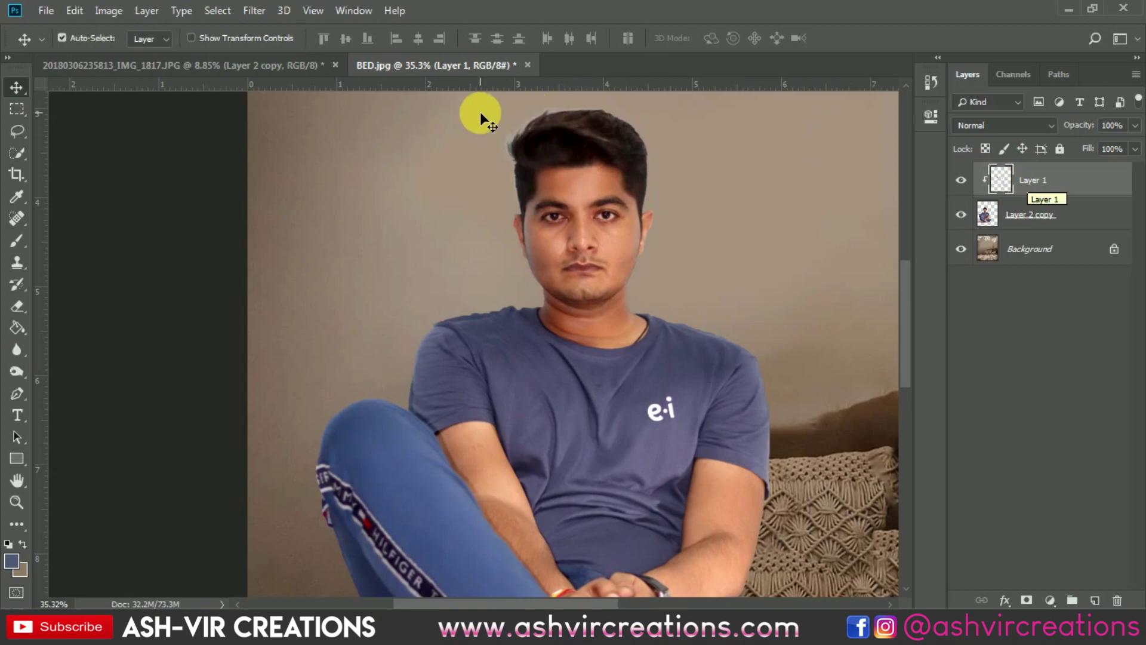
- Paint sampled dark hair colour over the light fringe around the hair on Layer 1 with a 70 px soft brush
{"action": "scroll", "coordinate": [524, 134], "scroll_direction": "up", "scroll_amount": 5}
{"action": "key", "text": "b"}
{"action": "left_click", "coordinate": [577, 149], "text": "alt"}
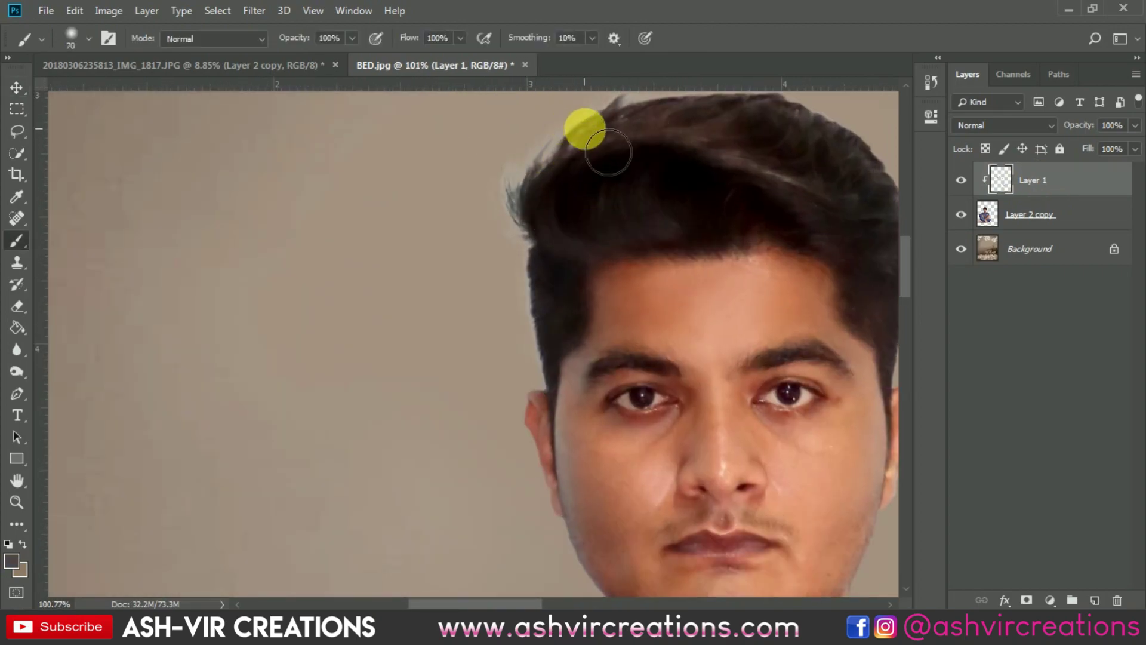
{"action": "left_click_drag", "start_coordinate": [639, 128], "coordinate": [519, 222]}
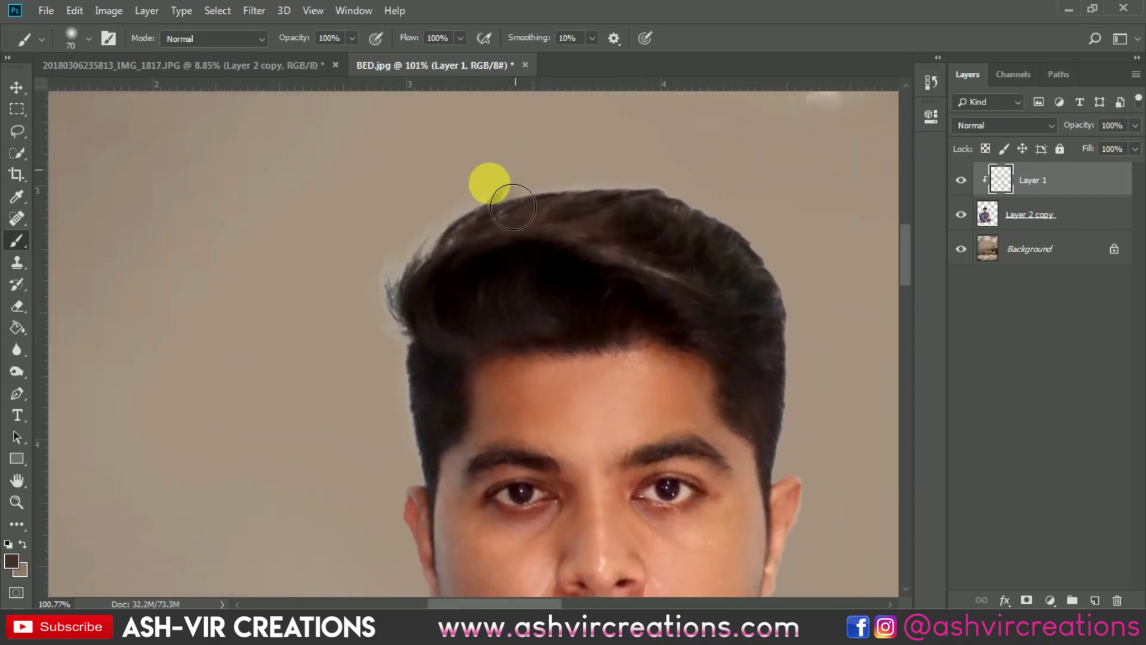
{"action": "mouse_move", "coordinate": [428, 276]}
{"action": "left_mouse_down"}
{"action": "mouse_move", "coordinate": [389, 329]}
{"action": "mouse_move", "coordinate": [403, 288]}
{"action": "mouse_move", "coordinate": [415, 362]}
{"action": "mouse_move", "coordinate": [397, 382]}
{"action": "mouse_move", "coordinate": [424, 397]}
{"action": "left_mouse_up"}
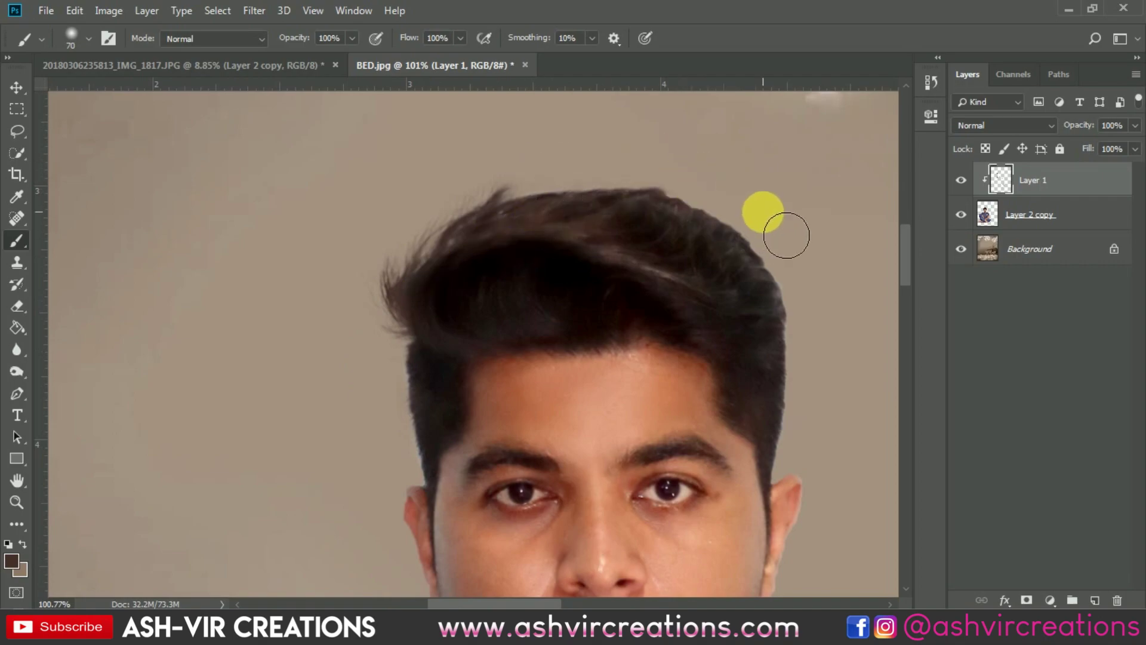
{"action": "mouse_move", "coordinate": [835, 395]}
{"action": "left_mouse_down"}
{"action": "mouse_move", "coordinate": [817, 471]}
{"action": "mouse_move", "coordinate": [912, 409]}
{"action": "left_mouse_up"}
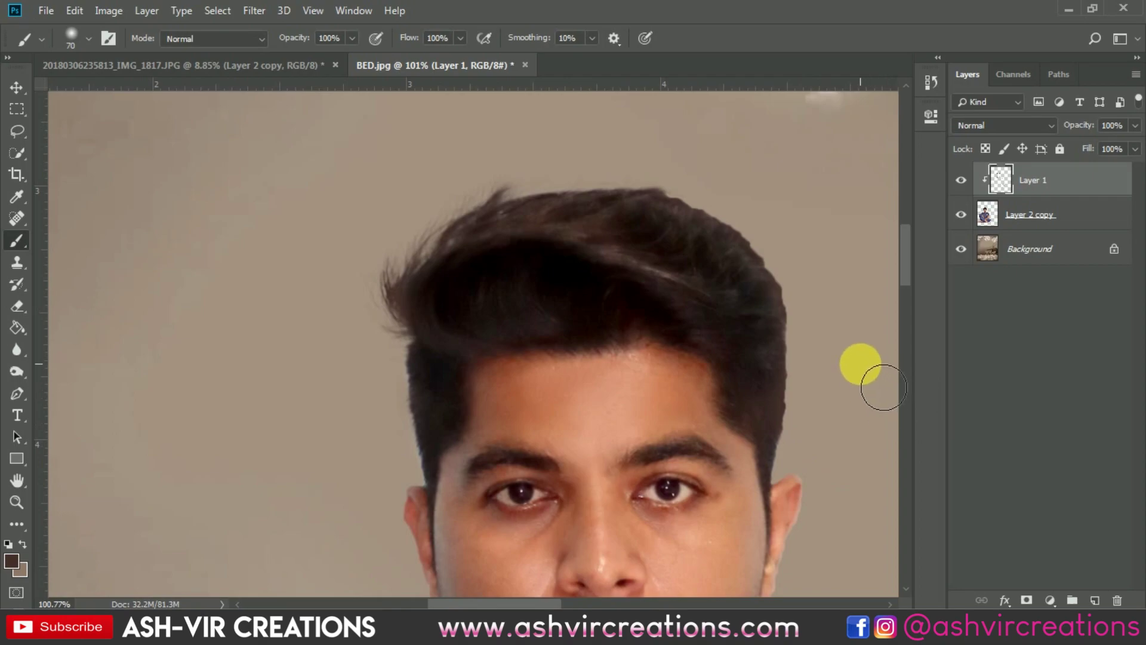
- Compare the image with Layer 1 hidden and shown, and merge Layer 1 with Layer 2 copy
{"action": "left_click", "coordinate": [961, 180]}
{"action": "left_click", "coordinate": [962, 180]}
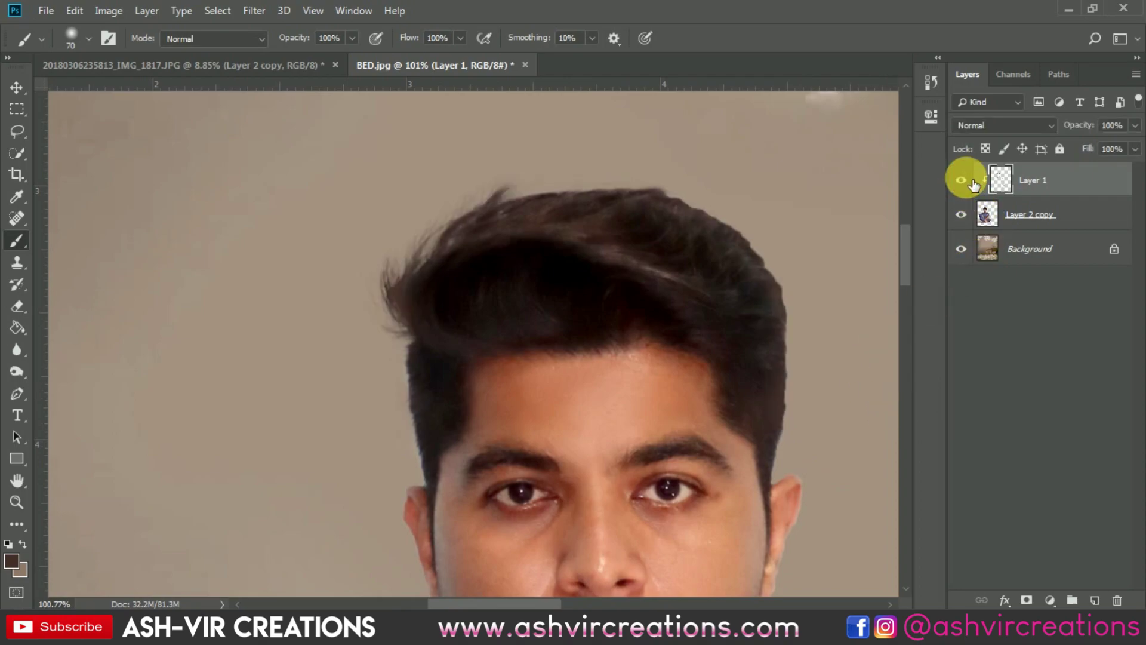
{"action": "left_click", "coordinate": [1028, 218], "text": "shift"}
{"action": "right_click", "coordinate": [1029, 219]}
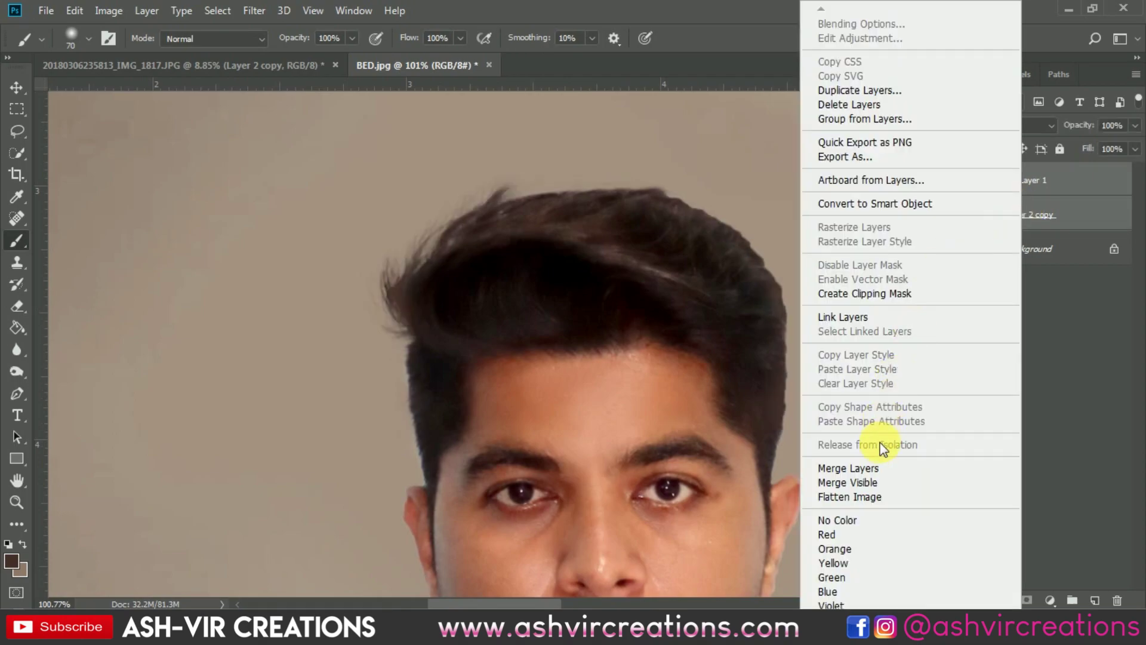
{"action": "left_click", "coordinate": [872, 468]}
{"action": "scroll", "coordinate": [653, 320], "scroll_direction": "down", "scroll_amount": 5}
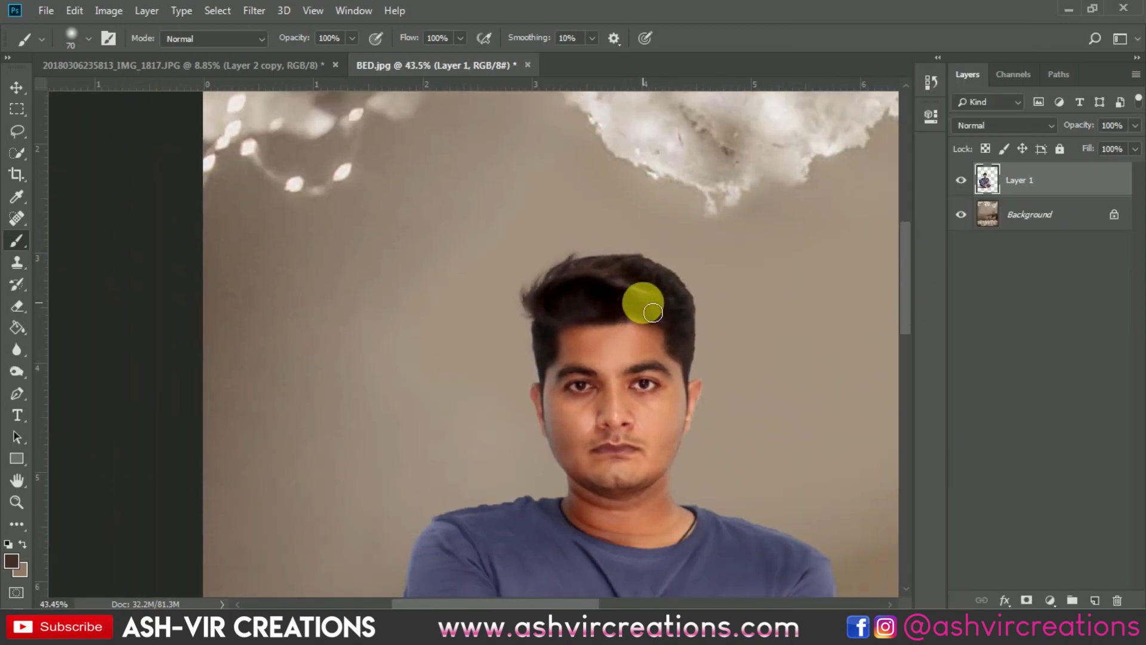
{"action": "scroll", "coordinate": [653, 306], "scroll_direction": "down", "scroll_amount": 2}
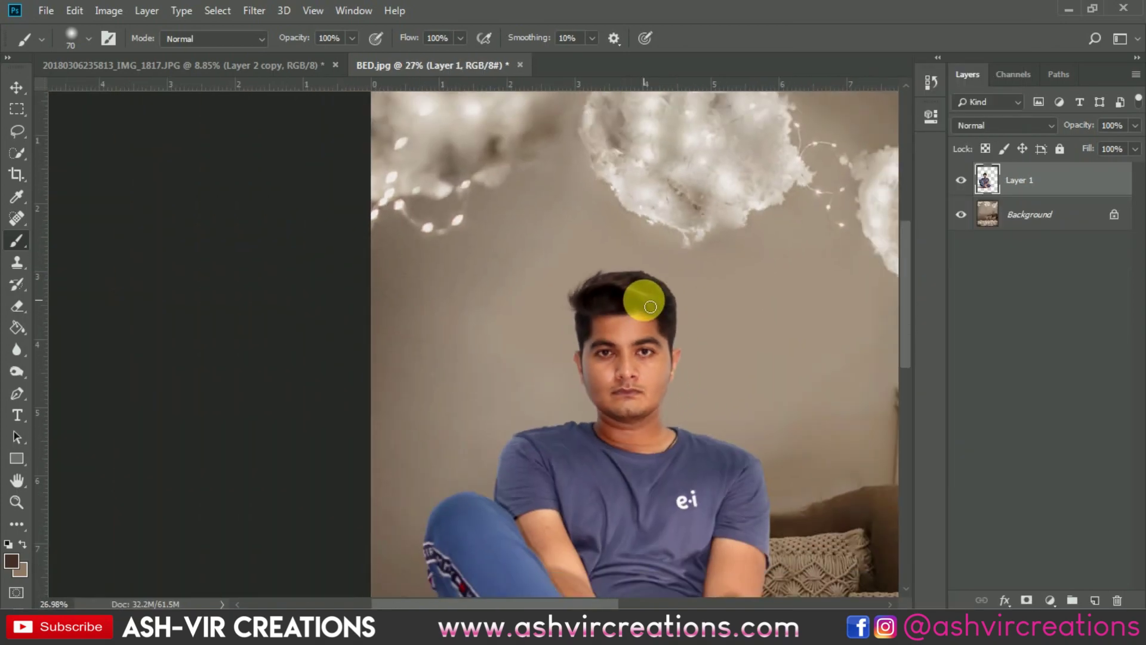
- Soften the cut-out edges of the jeans on Layer 1 with the Blur tool and a 23 px Soft Round brush
{"action": "key", "text": "v"}
{"action": "scroll", "coordinate": [512, 294], "scroll_direction": "down", "scroll_amount": 6}
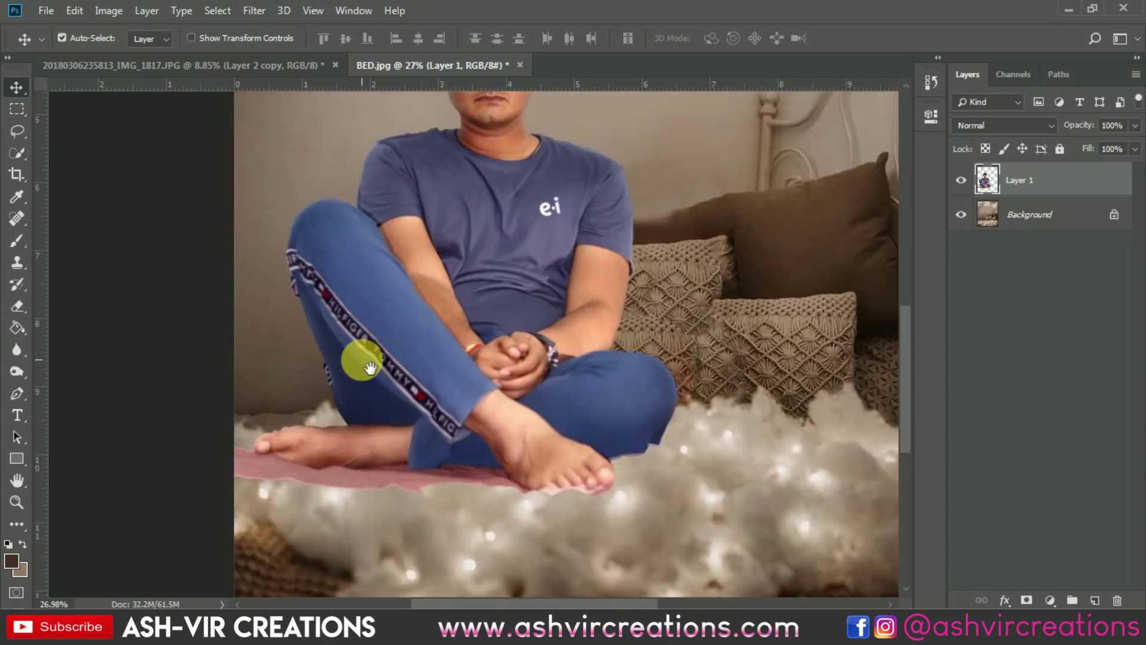
{"action": "scroll", "coordinate": [318, 354], "scroll_direction": "up", "scroll_amount": 5}
{"action": "scroll", "coordinate": [318, 354], "scroll_direction": "up", "scroll_amount": 1}
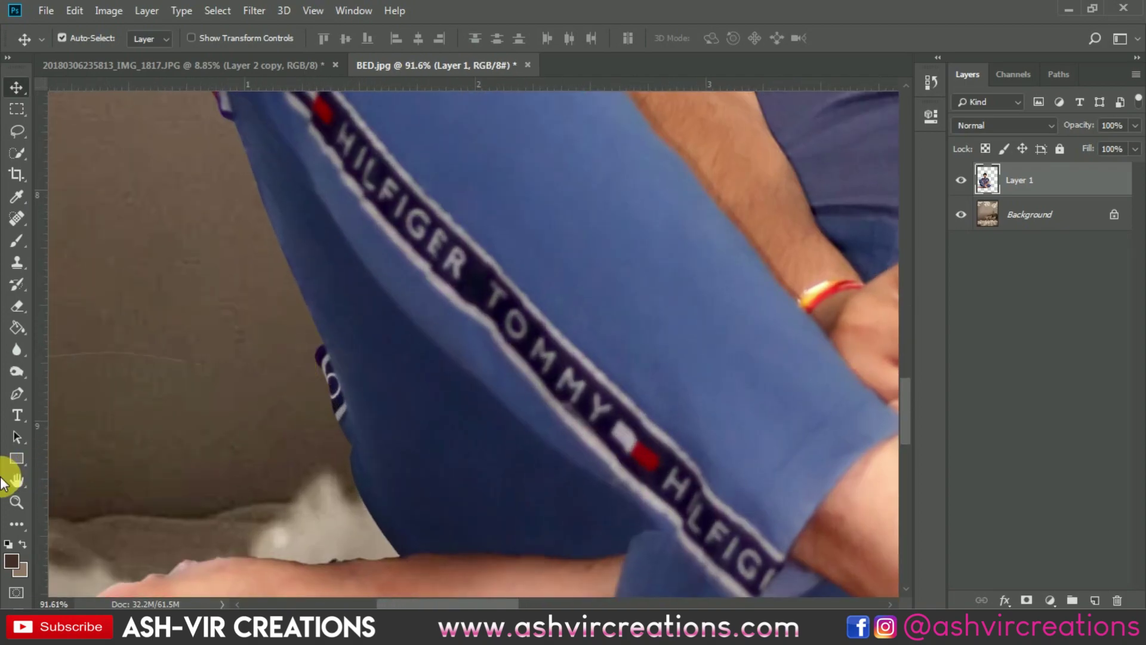
{"action": "left_click", "coordinate": [16, 371]}
{"action": "left_click", "coordinate": [18, 354]}
{"action": "left_click", "coordinate": [57, 350]}
{"action": "right_click", "coordinate": [281, 256]}
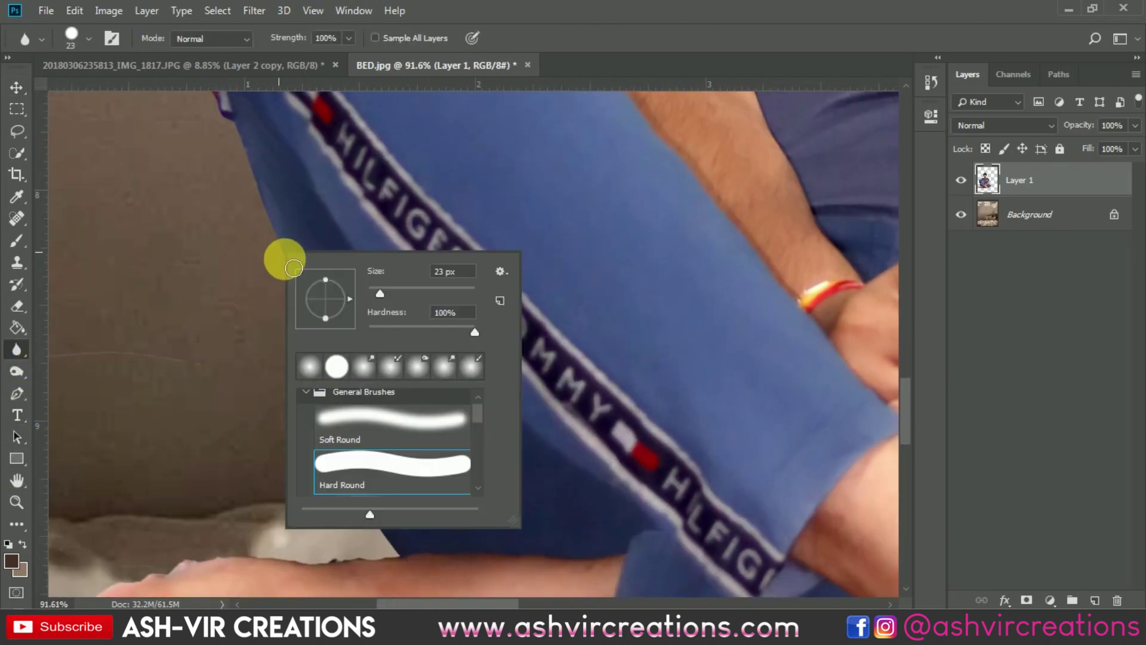
{"action": "double_click", "coordinate": [366, 422]}
{"action": "scroll", "coordinate": [323, 399], "scroll_direction": "up", "scroll_amount": 2}
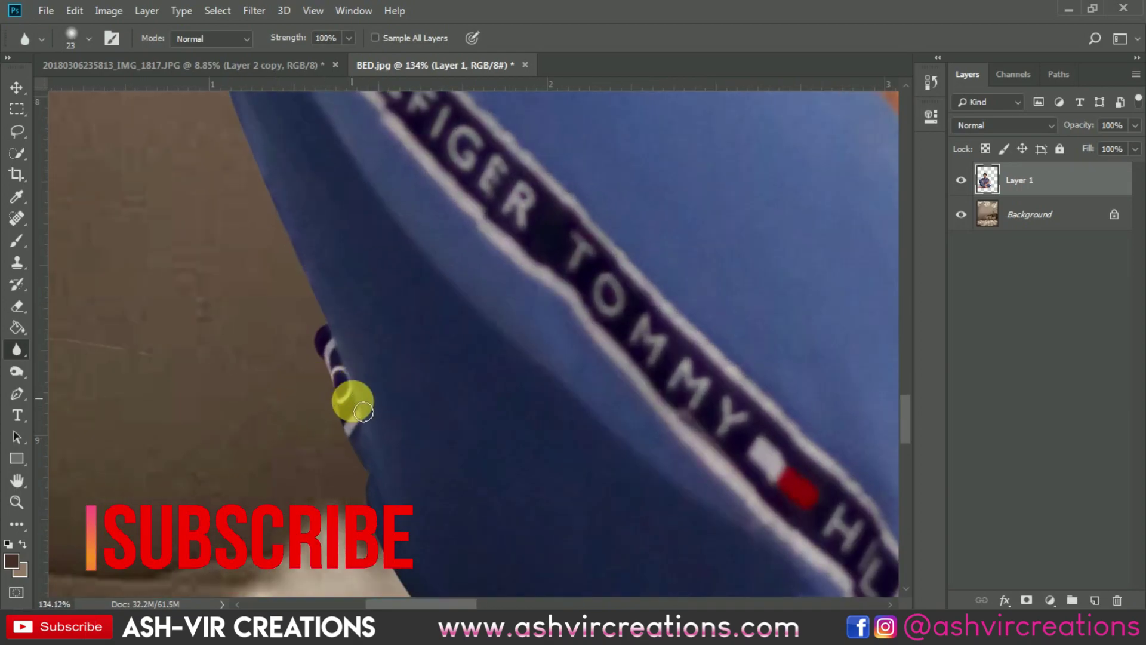
{"action": "mouse_move", "coordinate": [327, 370]}
{"action": "left_mouse_down"}
{"action": "mouse_move", "coordinate": [309, 274]}
{"action": "mouse_move", "coordinate": [338, 292]}
{"action": "mouse_move", "coordinate": [541, 575]}
{"action": "left_mouse_up"}
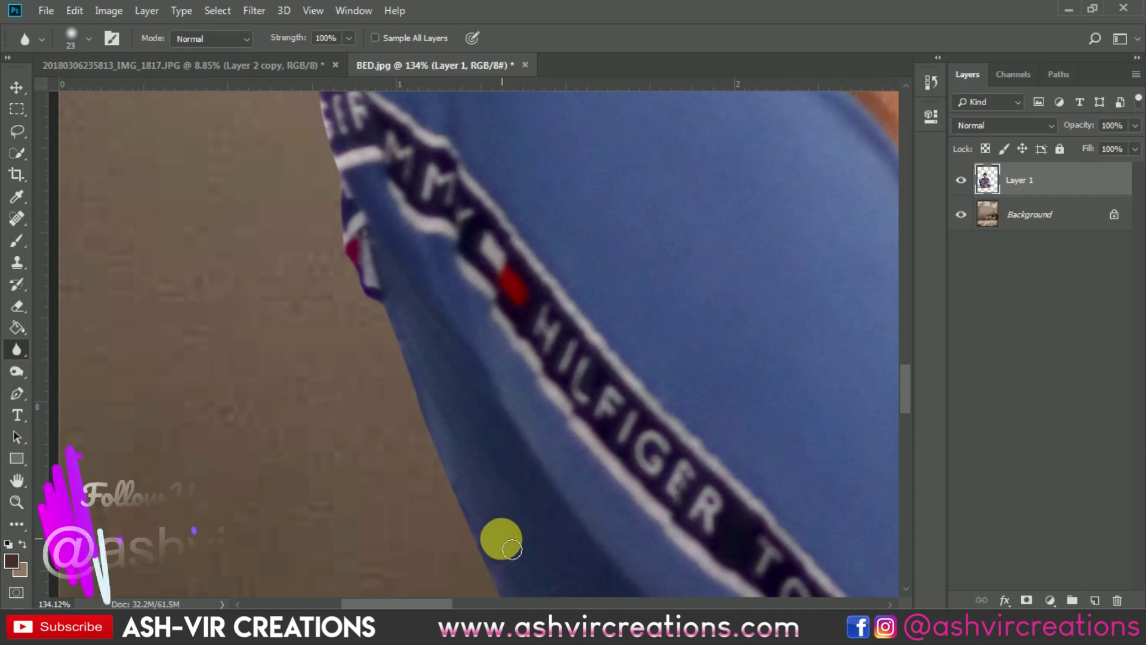
{"action": "mouse_move", "coordinate": [436, 434]}
{"action": "left_mouse_down"}
{"action": "mouse_move", "coordinate": [417, 361]}
{"action": "mouse_move", "coordinate": [406, 349]}
{"action": "mouse_move", "coordinate": [422, 400]}
{"action": "mouse_move", "coordinate": [346, 233]}
{"action": "mouse_move", "coordinate": [360, 230]}
{"action": "mouse_move", "coordinate": [425, 408]}
{"action": "mouse_move", "coordinate": [426, 398]}
{"action": "mouse_move", "coordinate": [366, 406]}
{"action": "mouse_move", "coordinate": [616, 224]}
{"action": "mouse_move", "coordinate": [572, 212]}
{"action": "mouse_move", "coordinate": [612, 347]}
{"action": "mouse_move", "coordinate": [547, 210]}
{"action": "mouse_move", "coordinate": [534, 420]}
{"action": "mouse_move", "coordinate": [614, 394]}
{"action": "mouse_move", "coordinate": [478, 315]}
{"action": "left_mouse_up"}
{"action": "left_click_drag", "start_coordinate": [633, 521], "coordinate": [603, 376]}
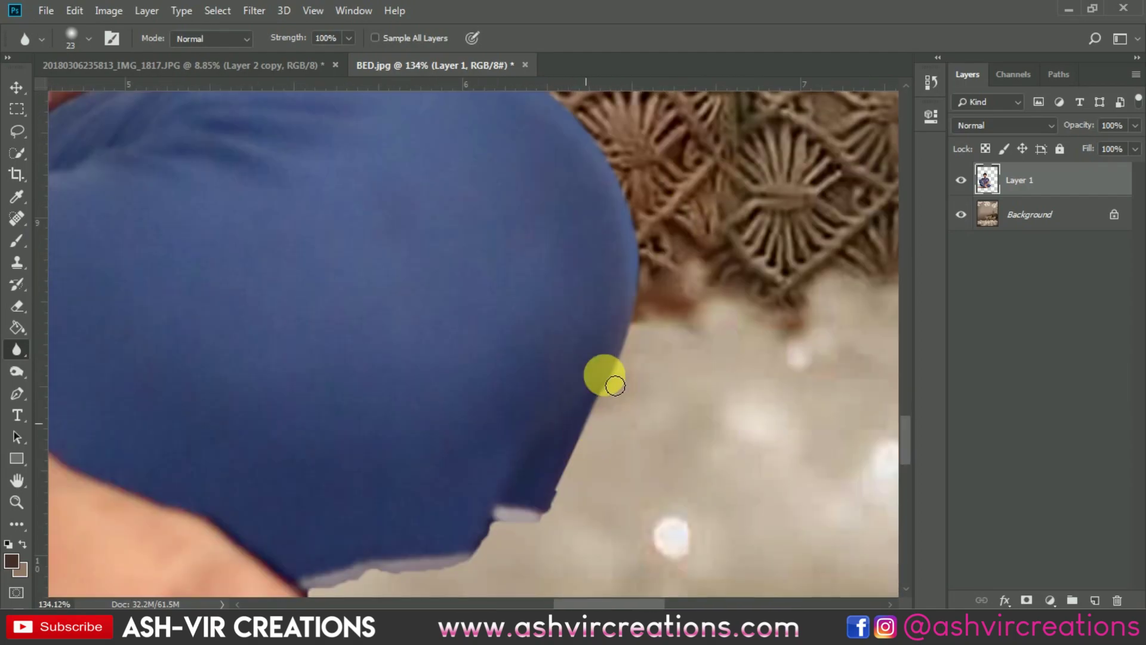
- Blur the cut-out edges around the man's face and hair on Layer 1
{"action": "scroll", "coordinate": [704, 388], "scroll_direction": "down", "scroll_amount": 4}
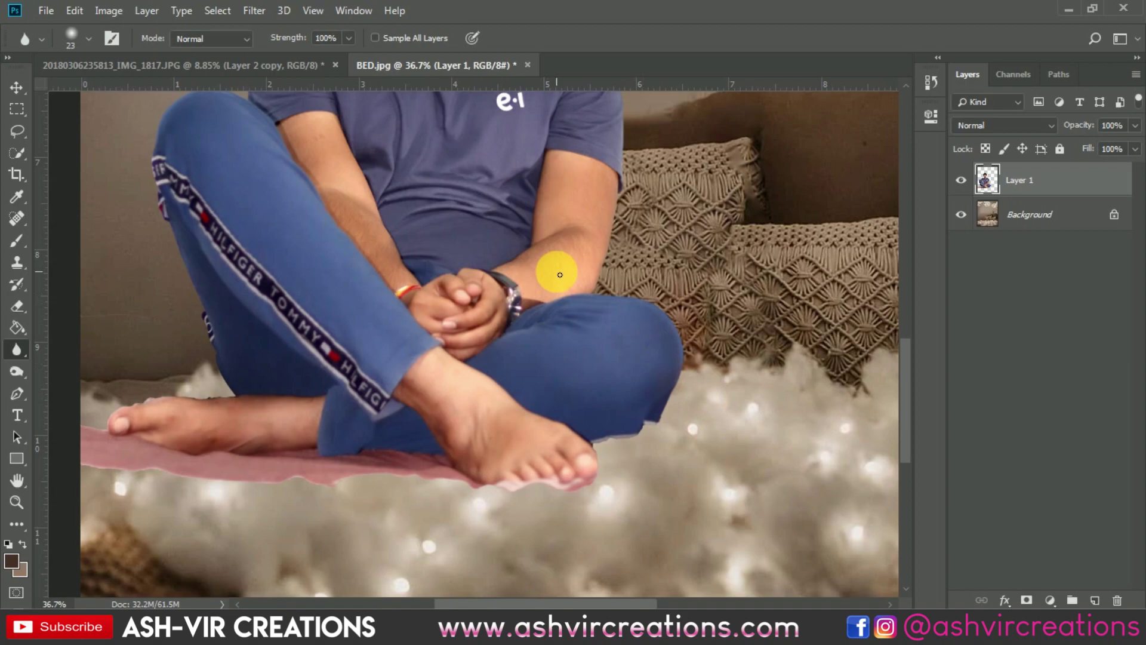
{"action": "left_click_drag", "start_coordinate": [555, 271], "coordinate": [589, 493]}
{"action": "left_click_drag", "start_coordinate": [427, 173], "coordinate": [514, 307]}
{"action": "scroll", "coordinate": [440, 263], "scroll_direction": "up", "scroll_amount": 3}
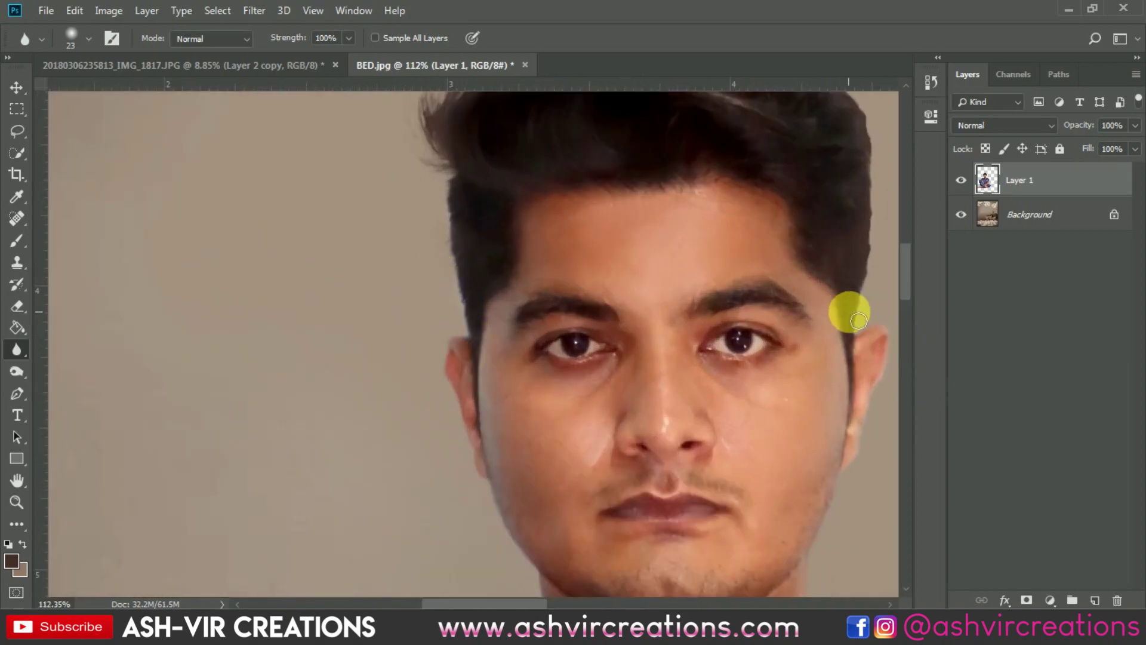
{"action": "scroll", "coordinate": [869, 342], "scroll_direction": "down", "scroll_amount": 5}
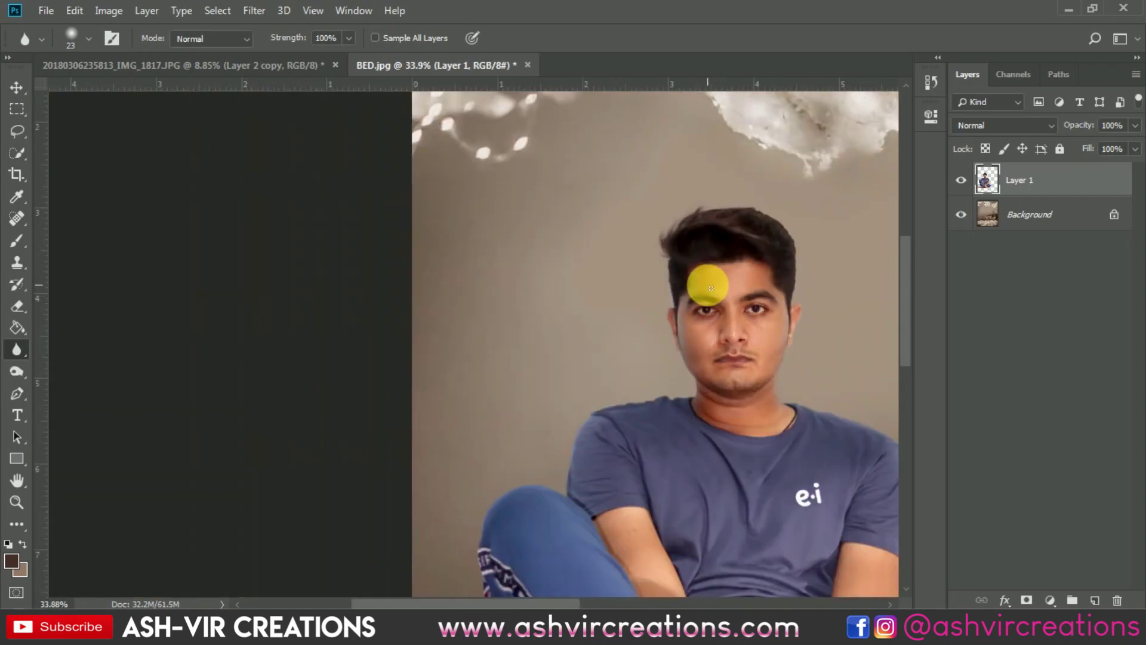
- Open Layer 1 in the Camera Raw filter and set Shadows to +11 and Highlights to -53
{"action": "key", "text": "v"}
{"action": "scroll", "coordinate": [711, 216], "scroll_direction": "down", "scroll_amount": 6}
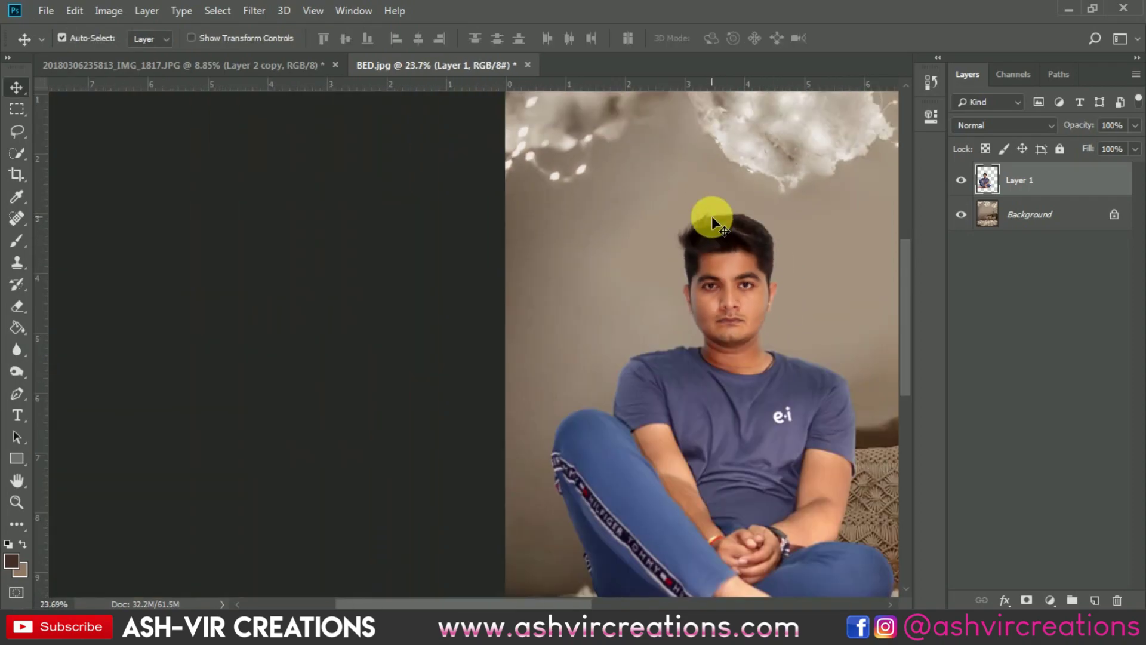
{"action": "scroll", "coordinate": [418, 246], "scroll_direction": "up", "scroll_amount": 3}
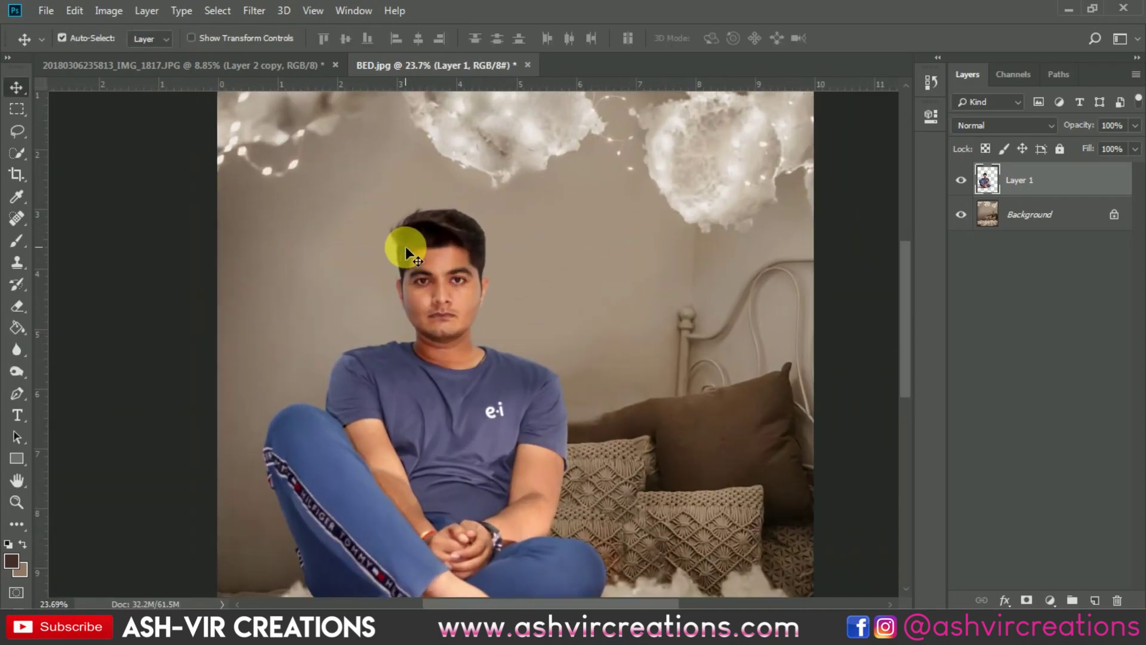
{"action": "scroll", "coordinate": [425, 228], "scroll_direction": "down", "scroll_amount": 3}
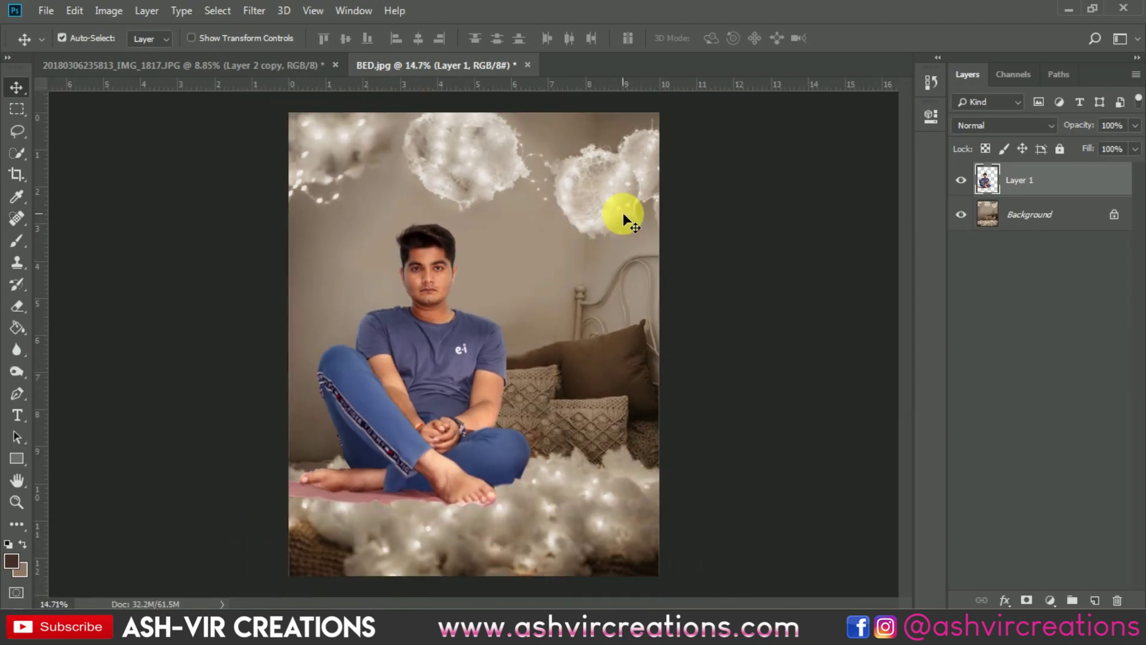
{"action": "scroll", "coordinate": [421, 198], "scroll_direction": "down", "scroll_amount": 1}
{"action": "scroll", "coordinate": [417, 192], "scroll_direction": "up", "scroll_amount": 1}
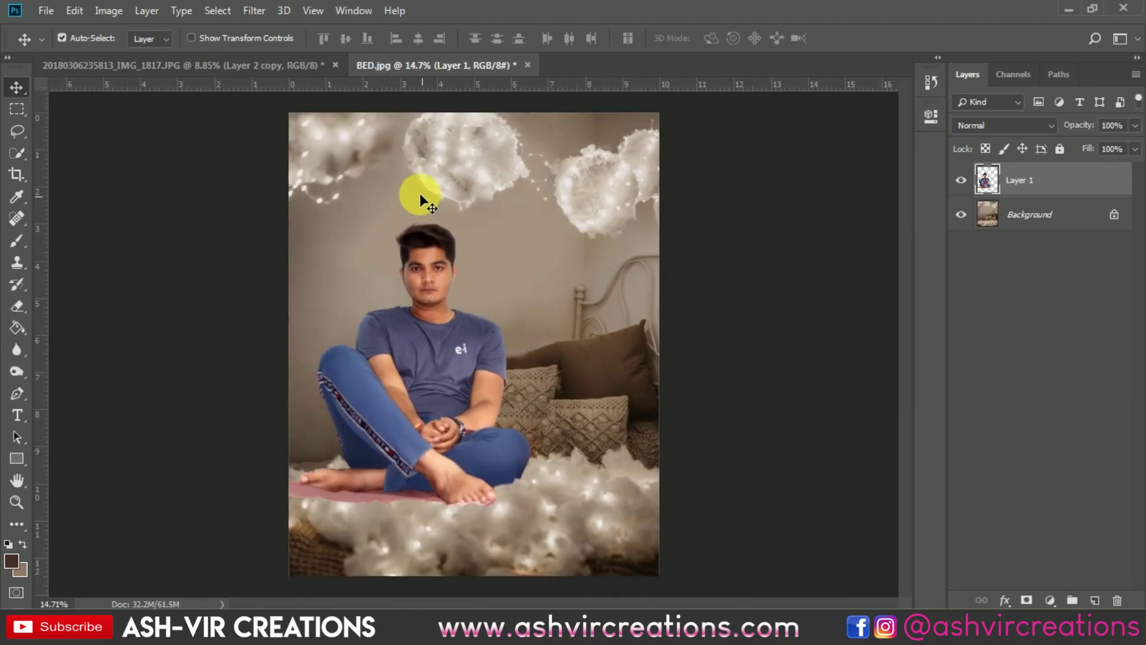
{"action": "left_click", "coordinate": [253, 11]}
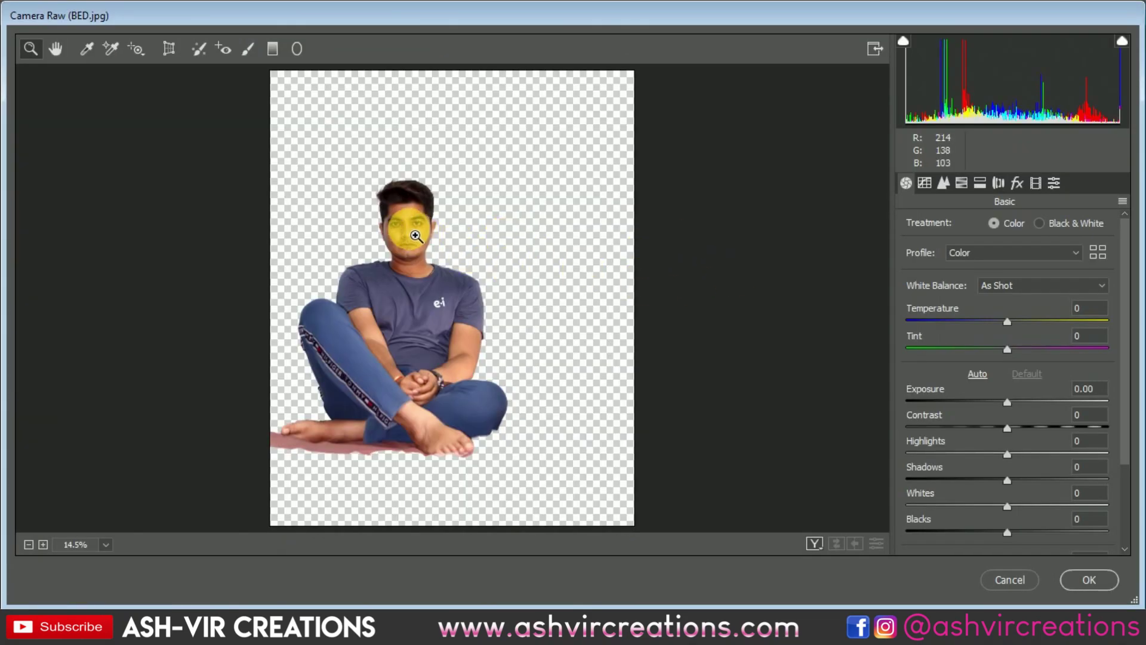
{"action": "left_click", "coordinate": [412, 225]}
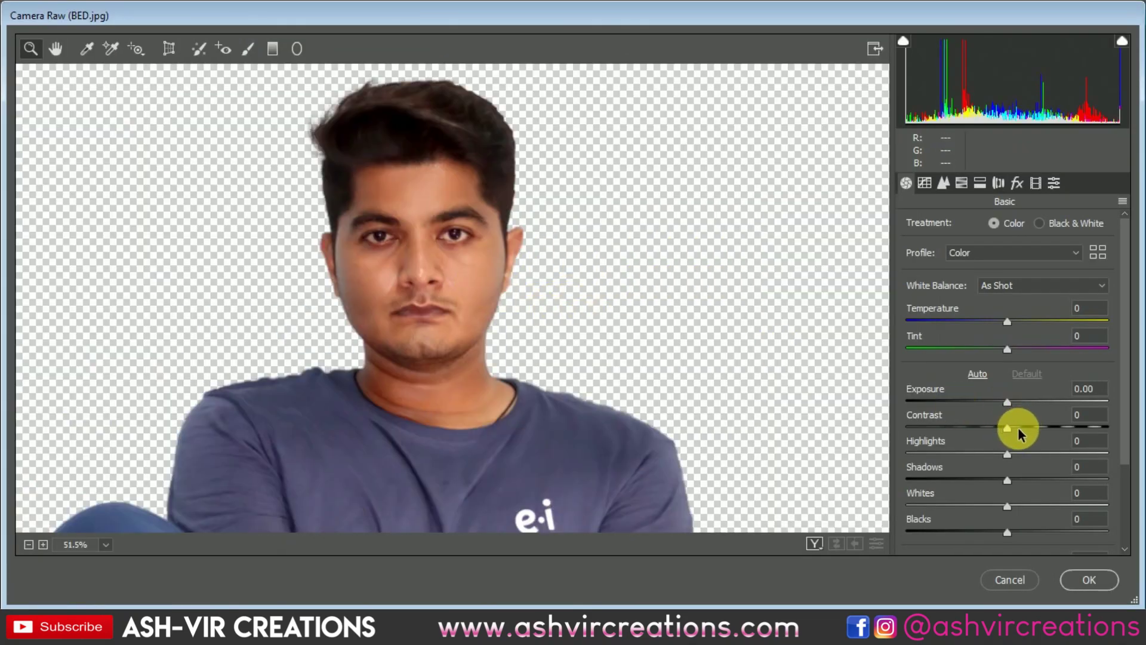
{"action": "mouse_move", "coordinate": [1022, 483]}
{"action": "left_mouse_down"}
{"action": "mouse_move", "coordinate": [1113, 474]}
{"action": "mouse_move", "coordinate": [1019, 484]}
{"action": "left_mouse_up"}
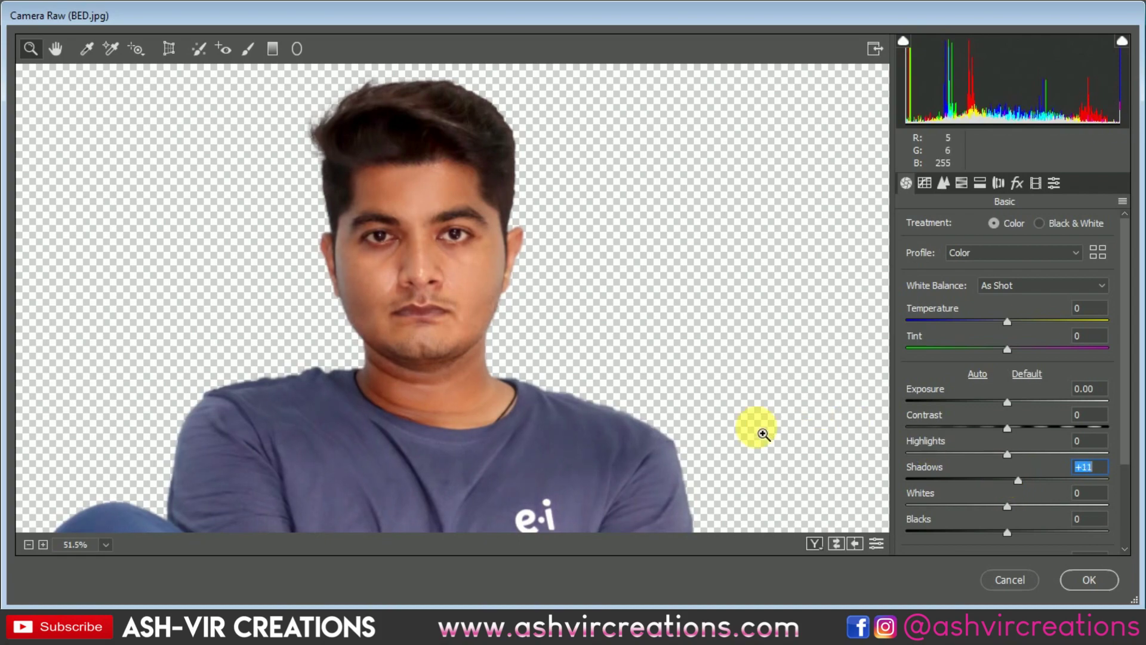
{"action": "key", "text": "ctrl+0"}
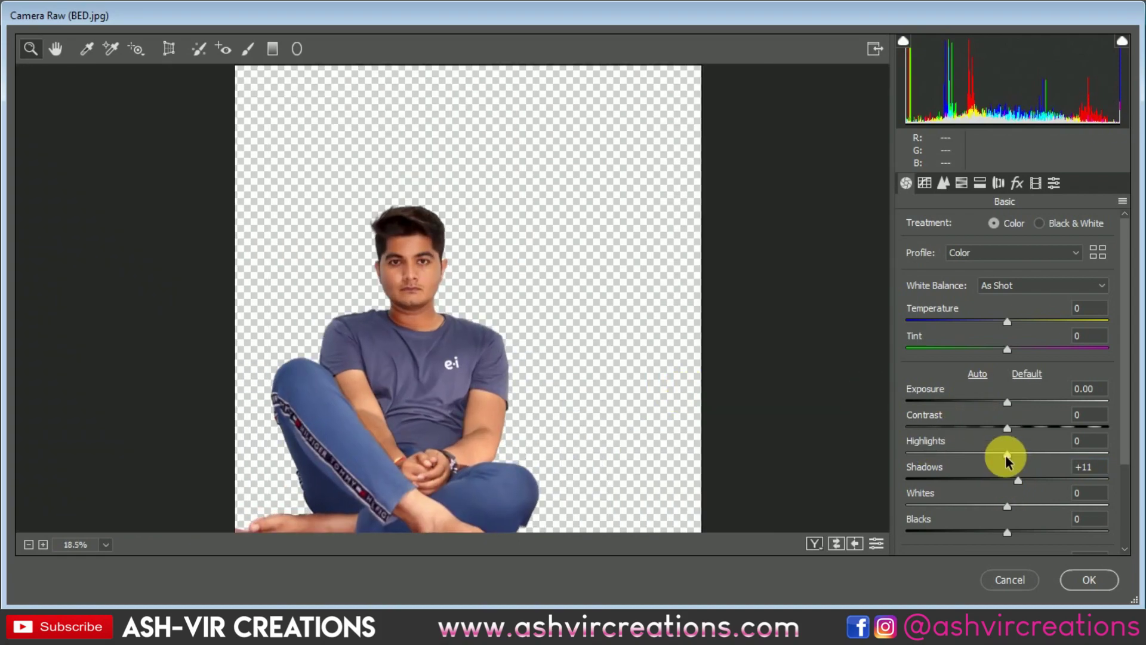
{"action": "left_click_drag", "start_coordinate": [998, 458], "coordinate": [954, 460]}
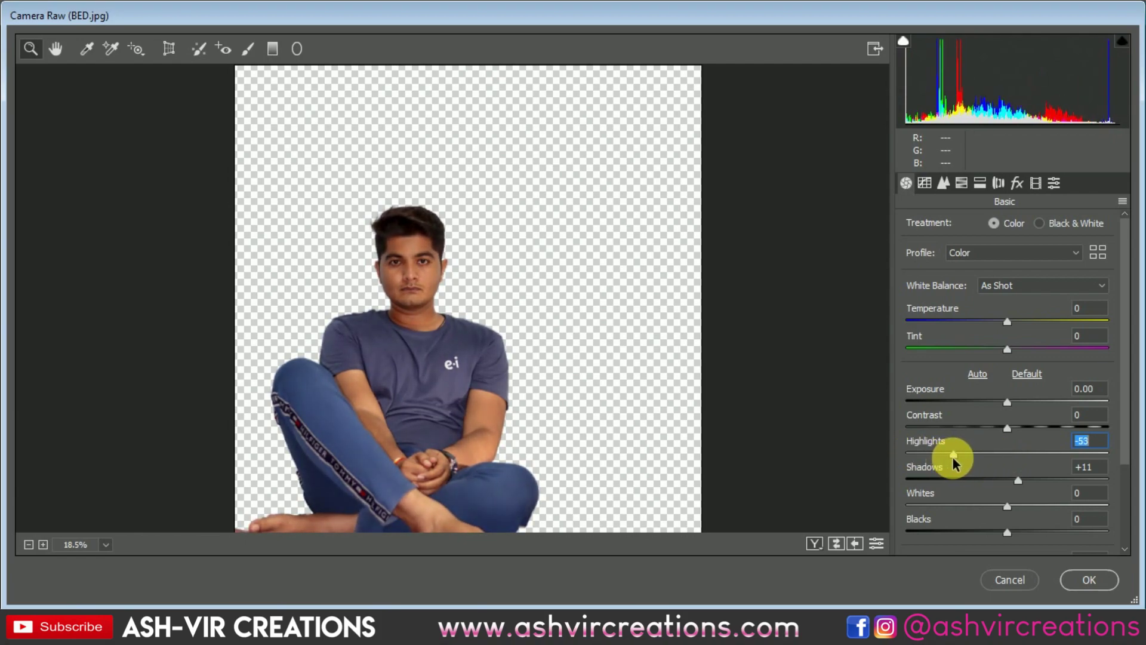
- Set the HSL saturation of Greens, Aquas, Blues, Purples and Magentas to -100 to turn the clothes grey
{"action": "left_click", "coordinate": [978, 184]}
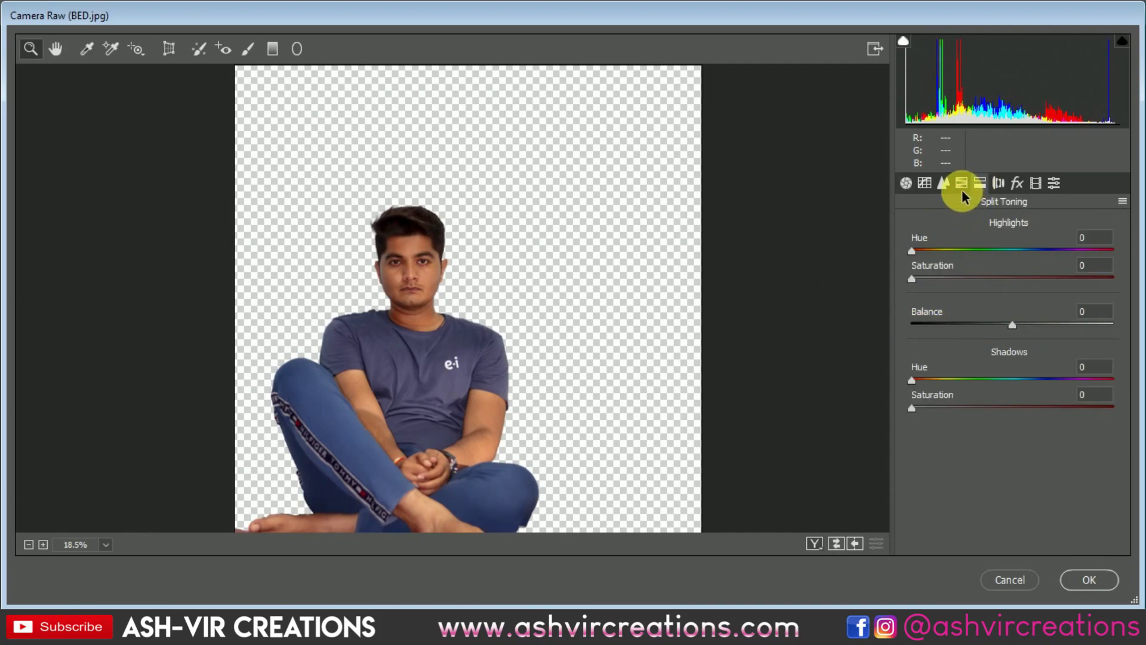
{"action": "left_click", "coordinate": [961, 182]}
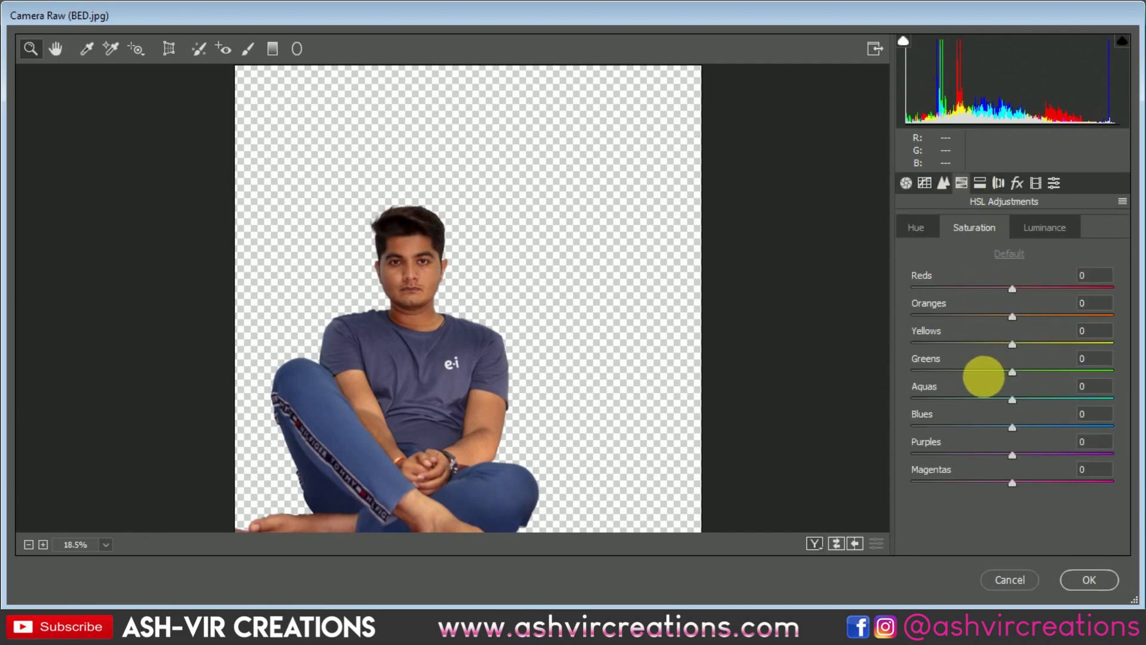
{"action": "left_click_drag", "start_coordinate": [989, 372], "coordinate": [910, 375]}
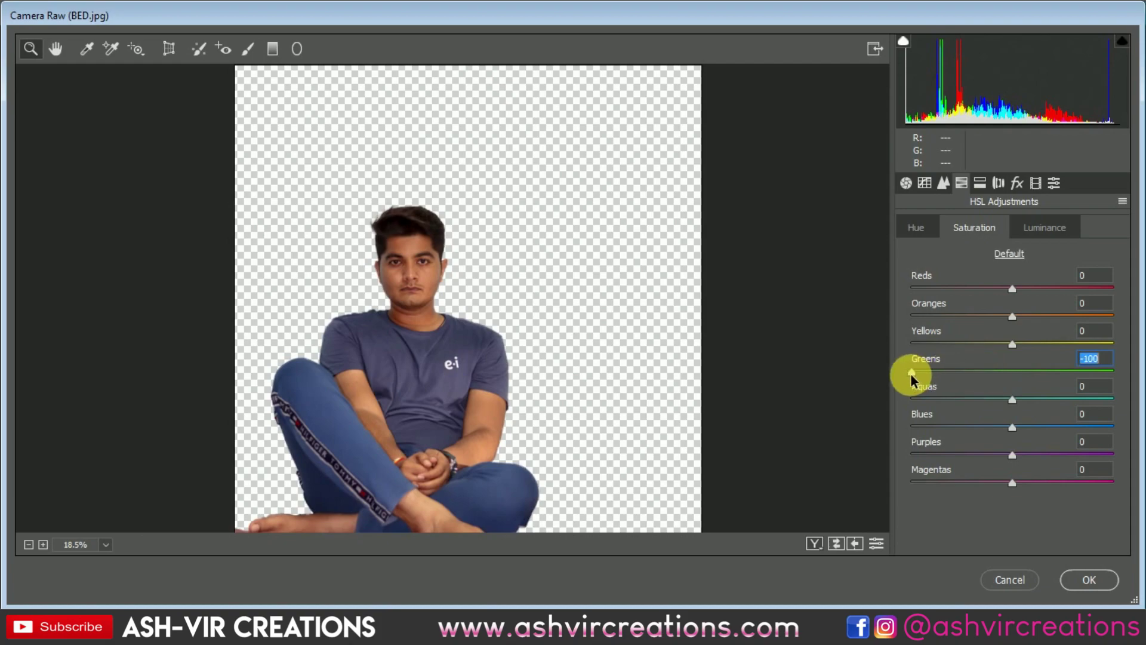
{"action": "left_click", "coordinate": [911, 427]}
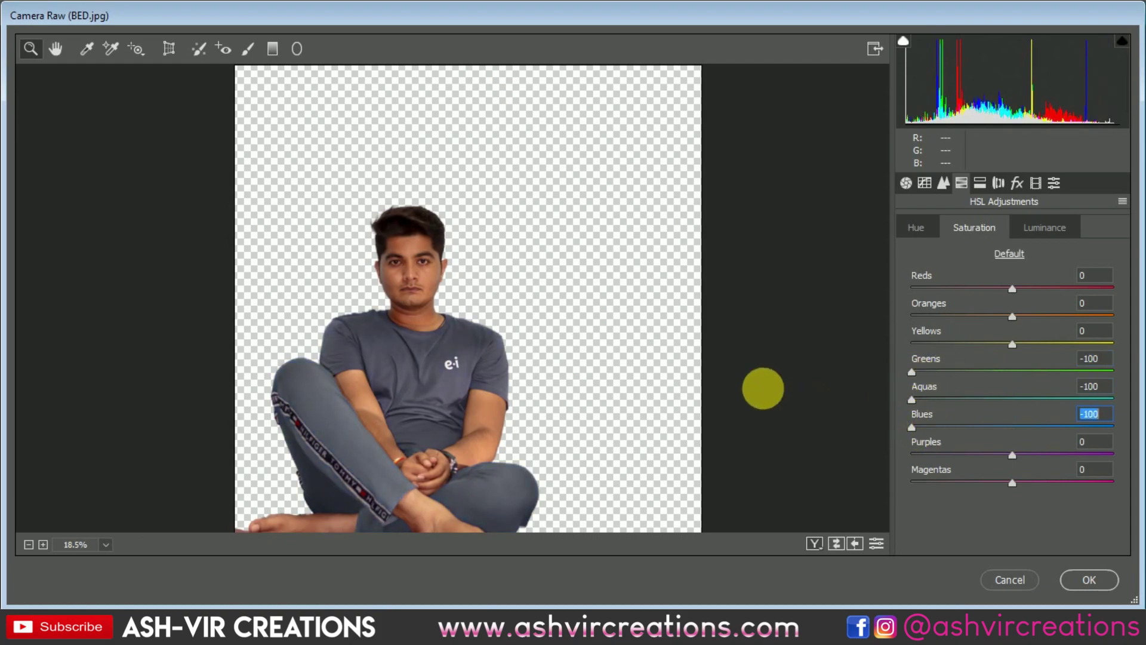
{"action": "left_click_drag", "start_coordinate": [762, 388], "coordinate": [747, 335]}
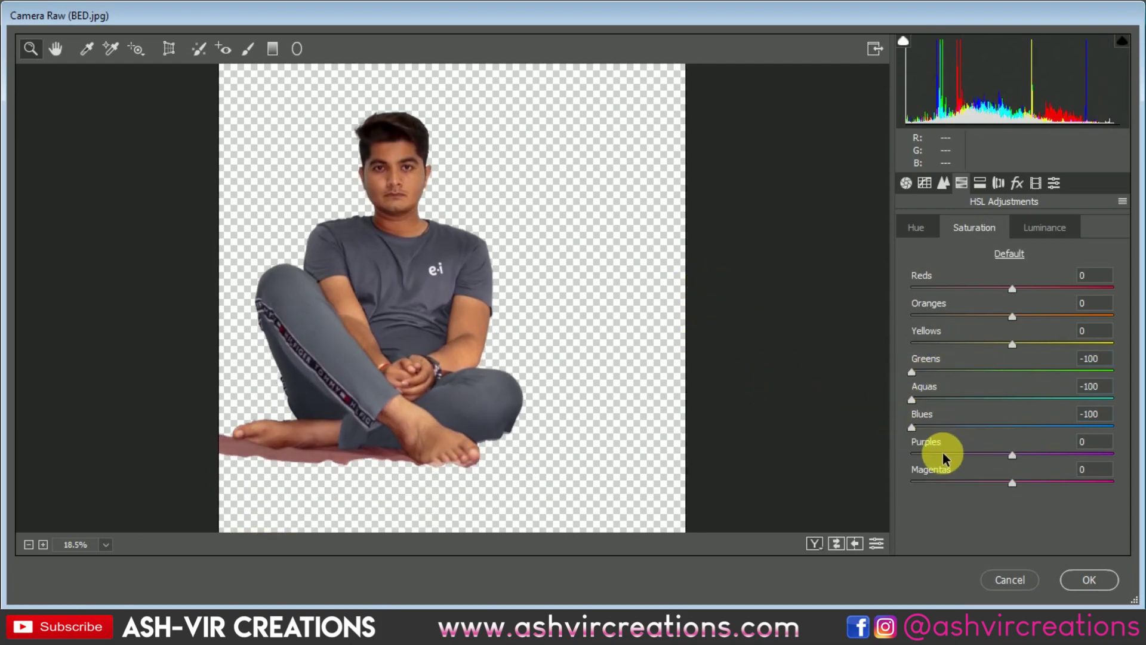
{"action": "left_click_drag", "start_coordinate": [943, 457], "coordinate": [891, 487]}
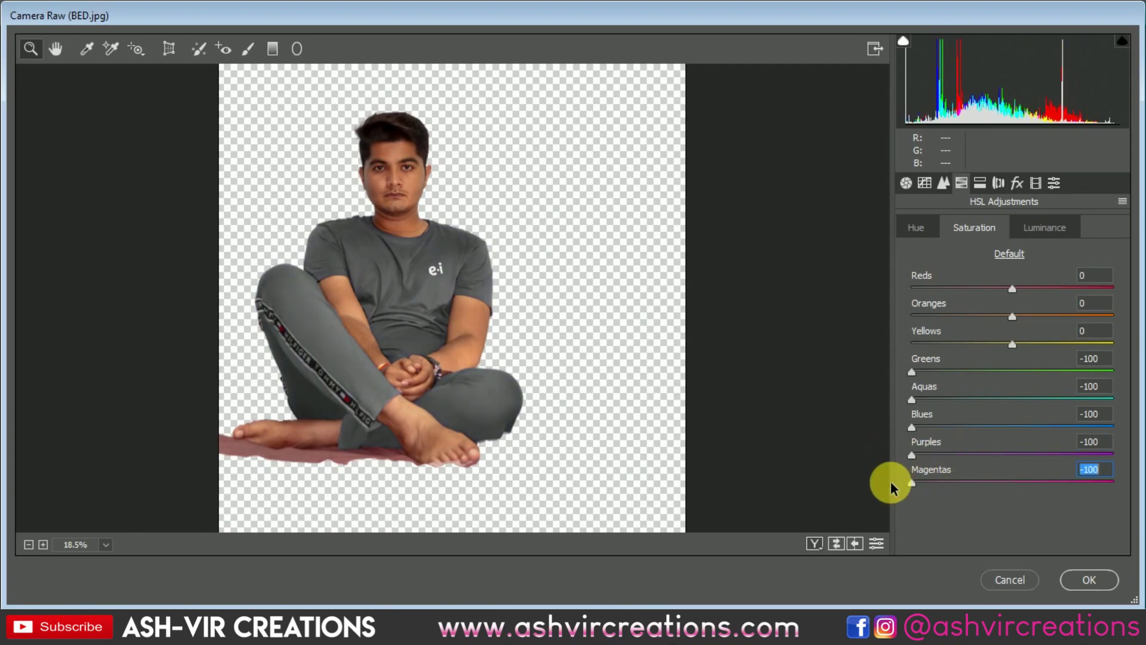
- Adjust the HSL hue of Oranges slightly for the man's skin tone
{"action": "left_click", "coordinate": [366, 204]}
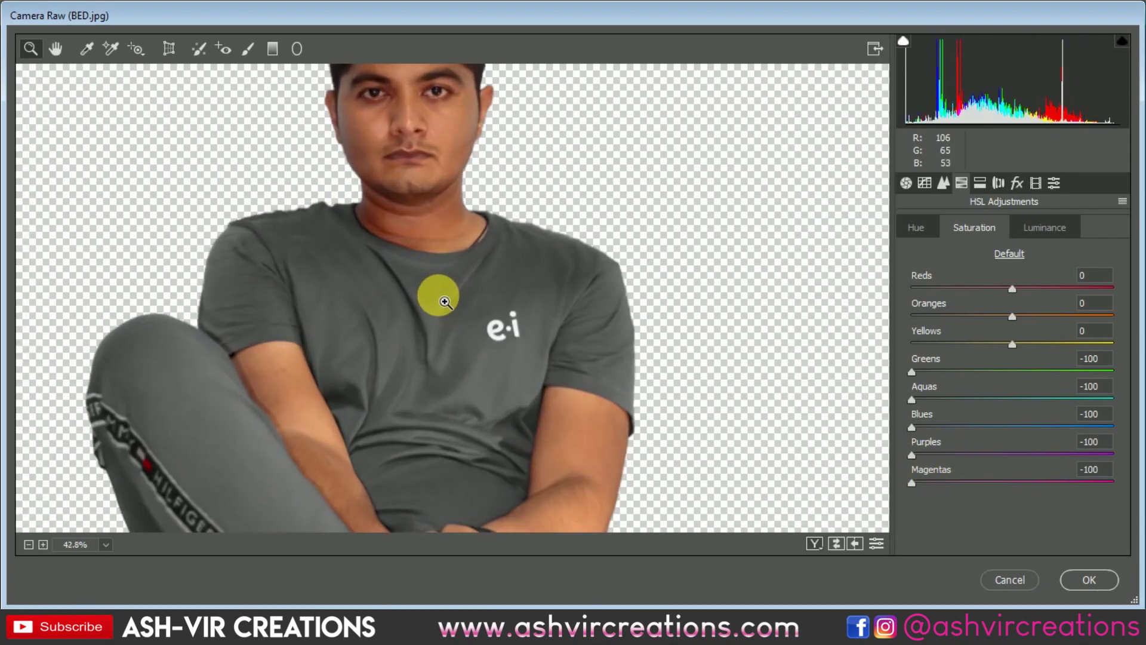
{"action": "left_click", "coordinate": [424, 188]}
{"action": "left_click", "coordinate": [457, 239]}
{"action": "left_click", "coordinate": [525, 293]}
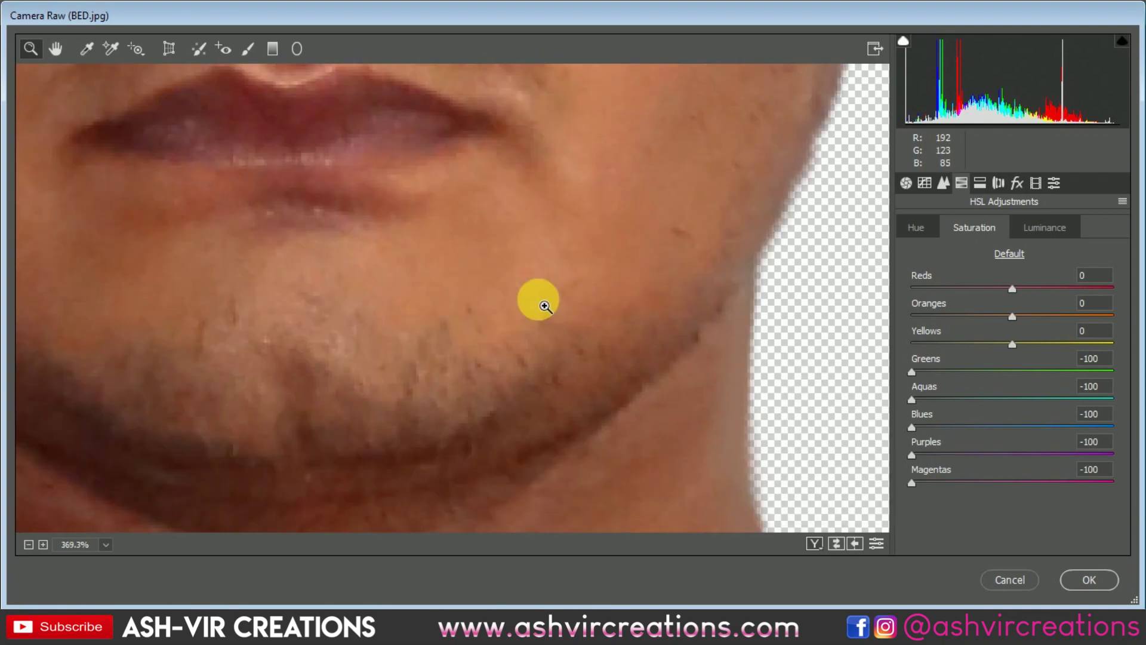
{"action": "key", "text": "ctrl+0"}
{"action": "left_click", "coordinate": [384, 147]}
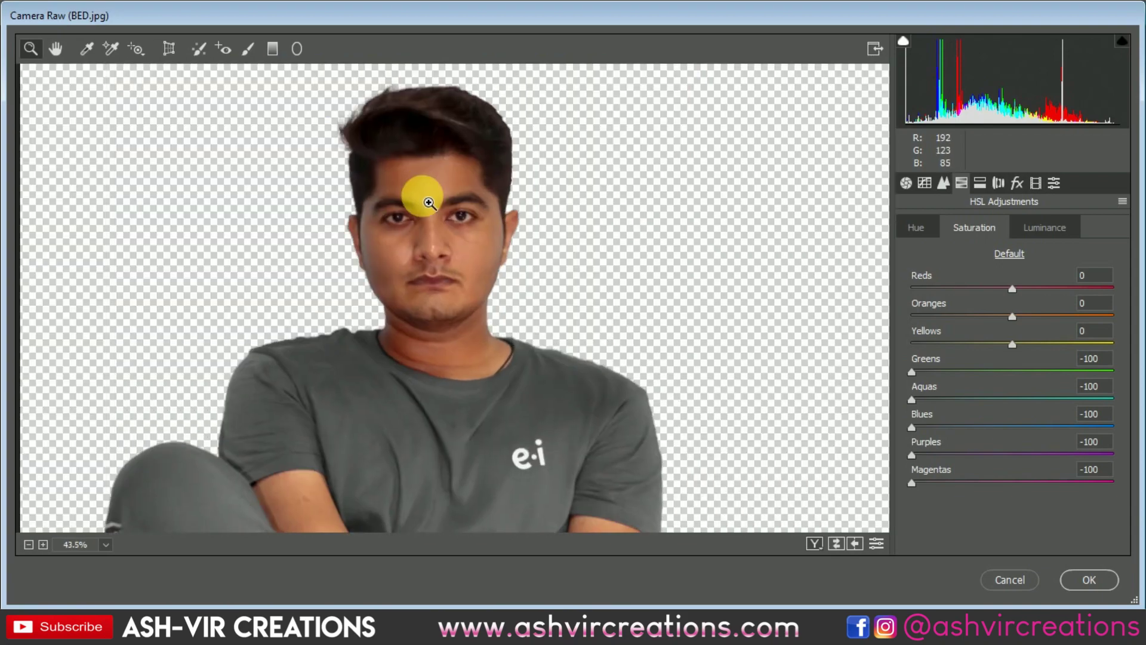
{"action": "left_click", "coordinate": [919, 227]}
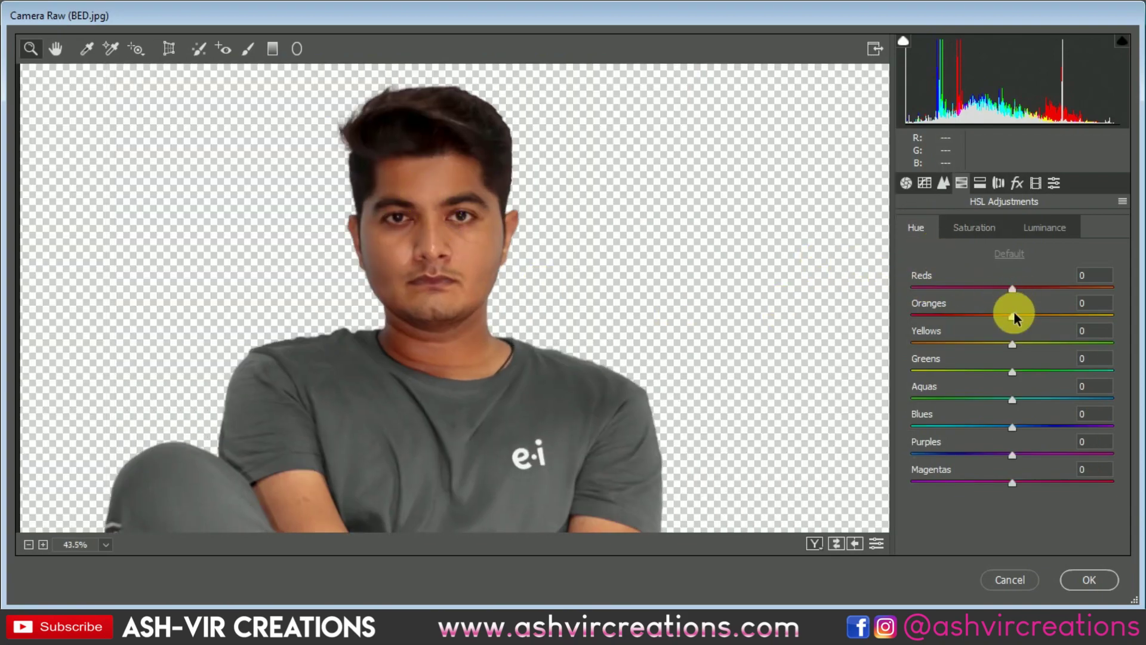
{"action": "left_click_drag", "start_coordinate": [1013, 312], "coordinate": [1016, 316]}
- Set the HSL saturation of Oranges to -6 and apply the Camera Raw filter to Layer 1
{"action": "left_click", "coordinate": [982, 233]}
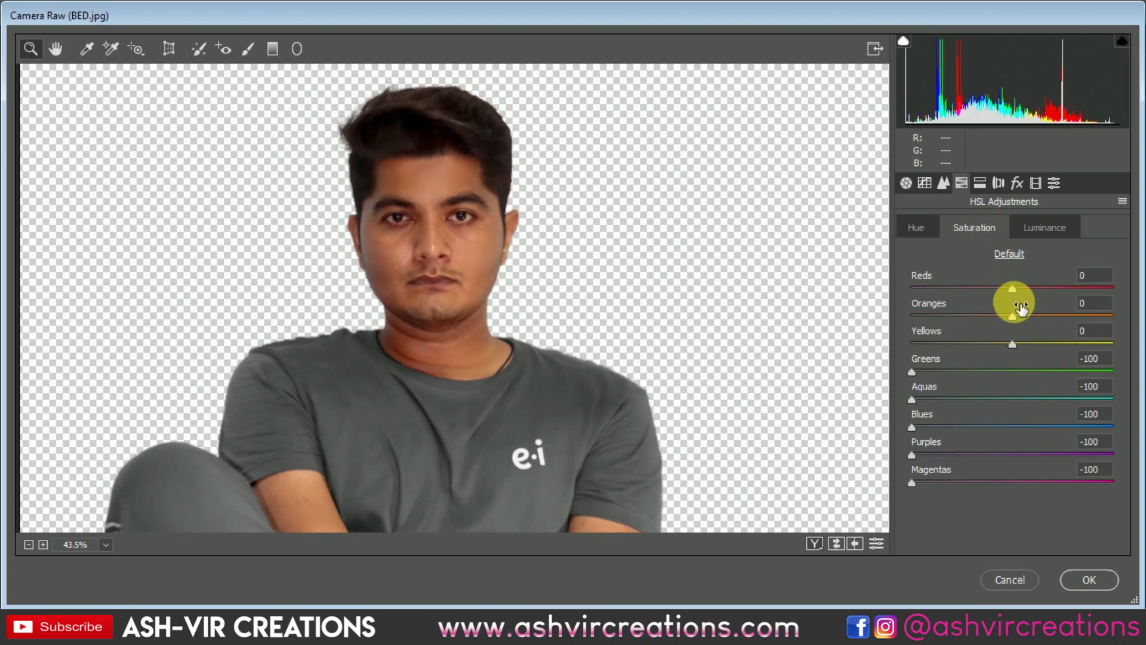
{"action": "left_click_drag", "start_coordinate": [1012, 320], "coordinate": [996, 320]}
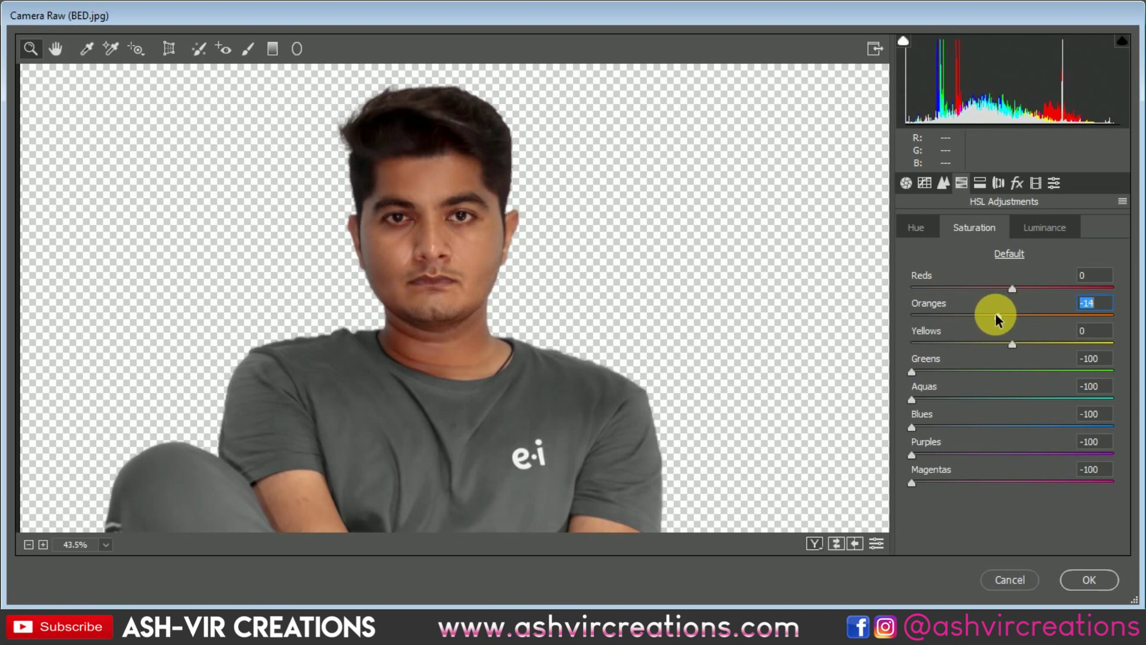
{"action": "key", "text": "ctrl+0"}
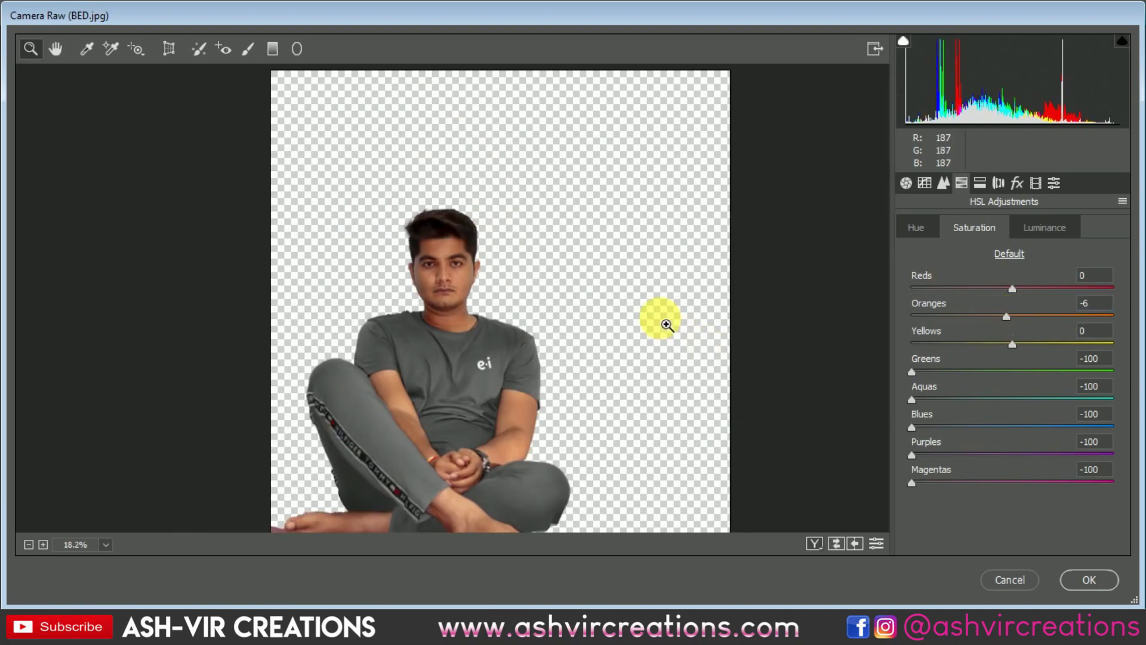
{"action": "key", "text": "ctrl+0"}
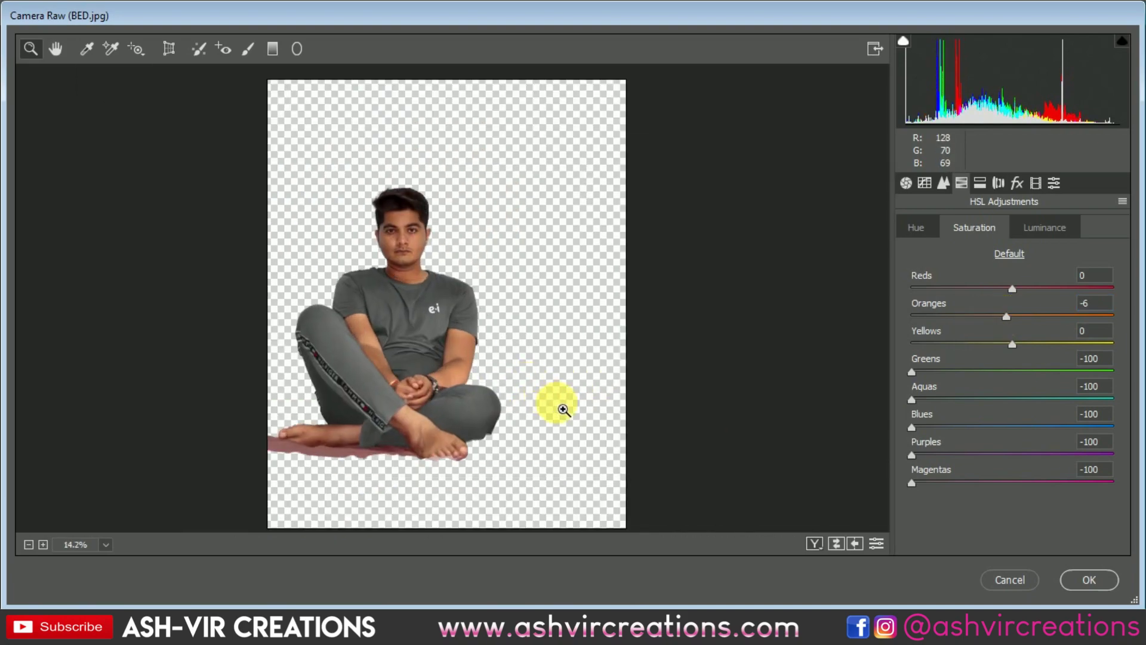
{"action": "left_click", "coordinate": [1087, 582]}
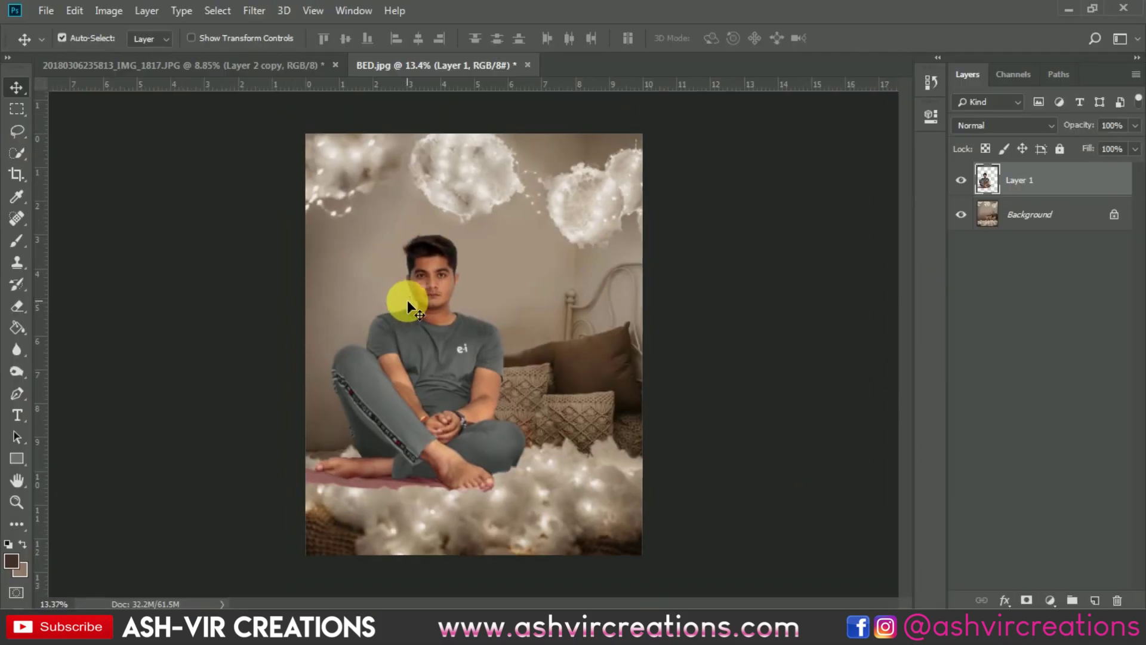
- Open the cloud image cloud-800x445.png from the Desktop
{"action": "scroll", "coordinate": [410, 280], "scroll_direction": "up", "scroll_amount": 1}
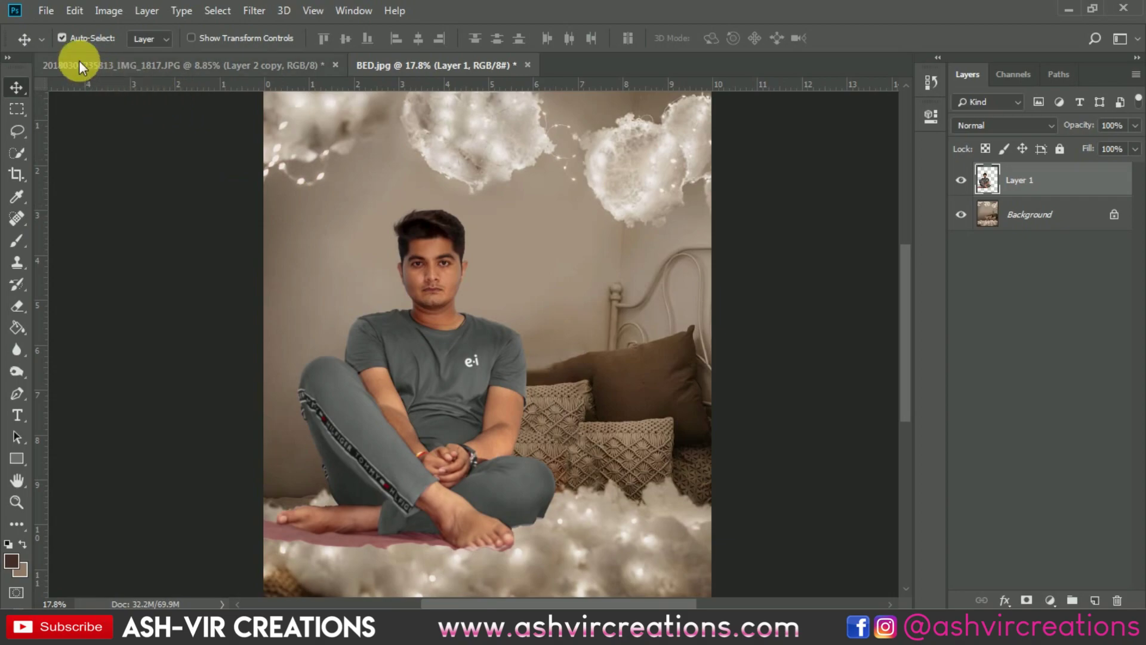
{"action": "left_click", "coordinate": [47, 12]}
{"action": "left_click", "coordinate": [64, 47]}
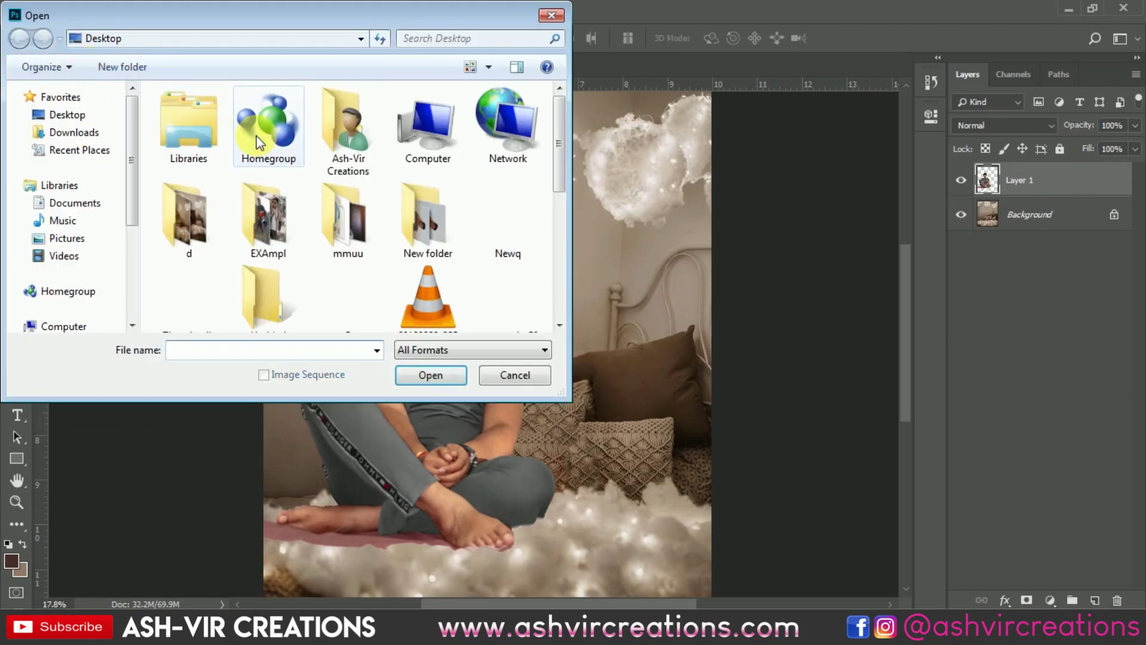
{"action": "left_click_drag", "start_coordinate": [556, 389], "coordinate": [731, 504]}
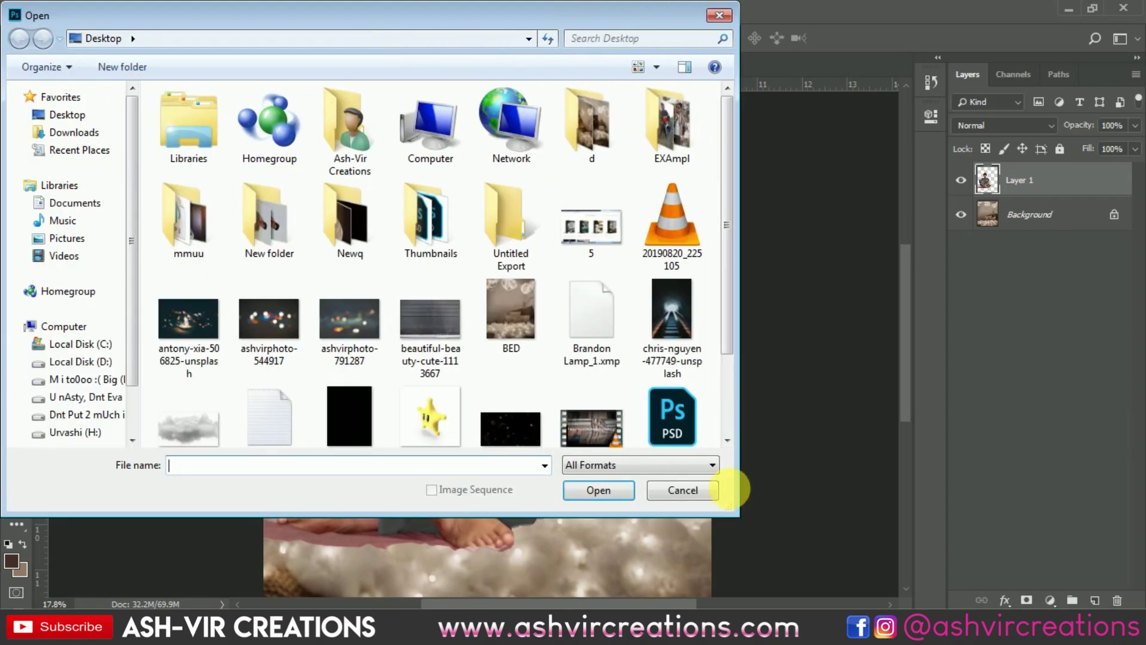
{"action": "left_click", "coordinate": [510, 317]}
{"action": "left_click", "coordinate": [214, 417]}
{"action": "double_click", "coordinate": [213, 417]}
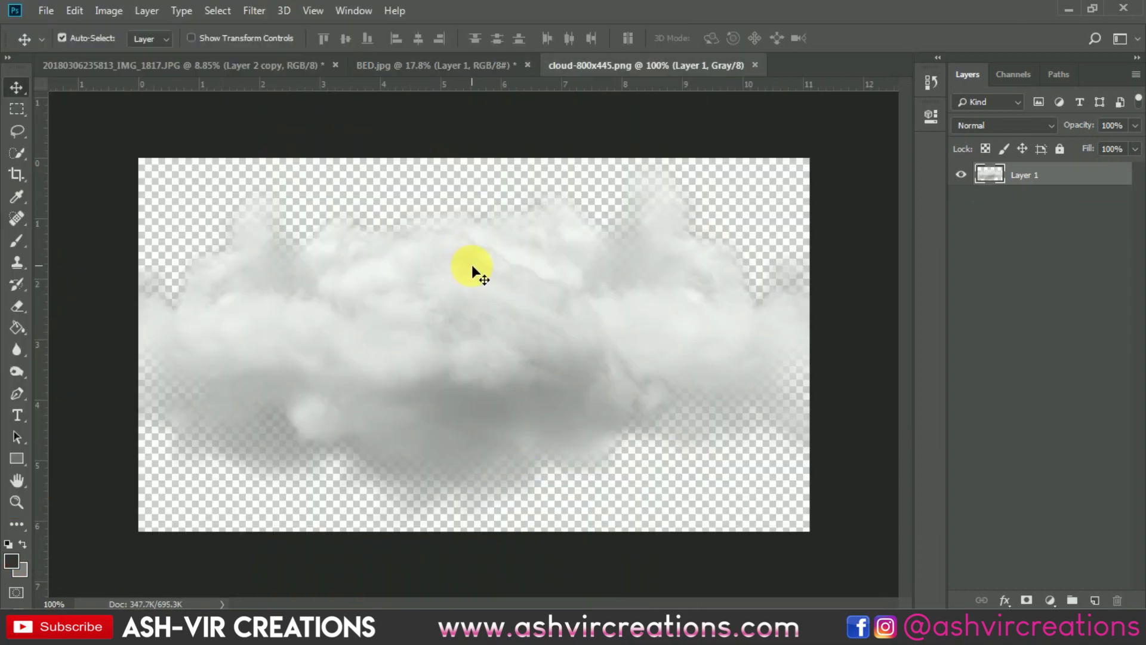
- Copy the cloud layer into BED.jpg and place it on the empty wall beside the man's head
{"action": "left_click_drag", "start_coordinate": [472, 265], "coordinate": [278, 68]}
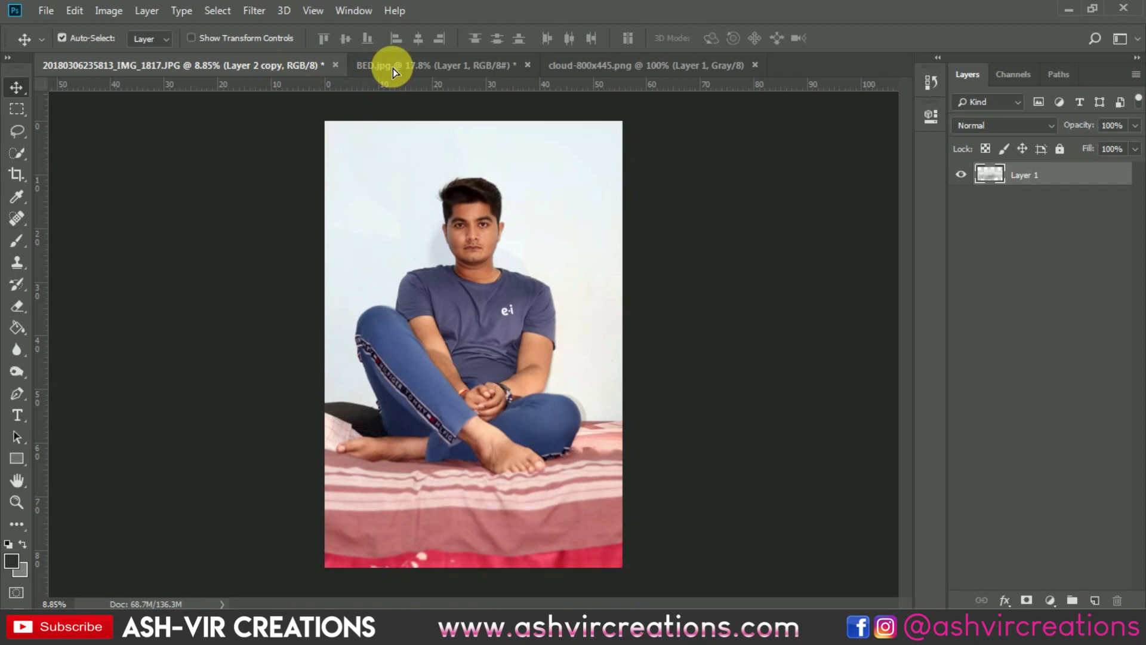
{"action": "left_click_drag", "start_coordinate": [393, 68], "coordinate": [412, 551]}
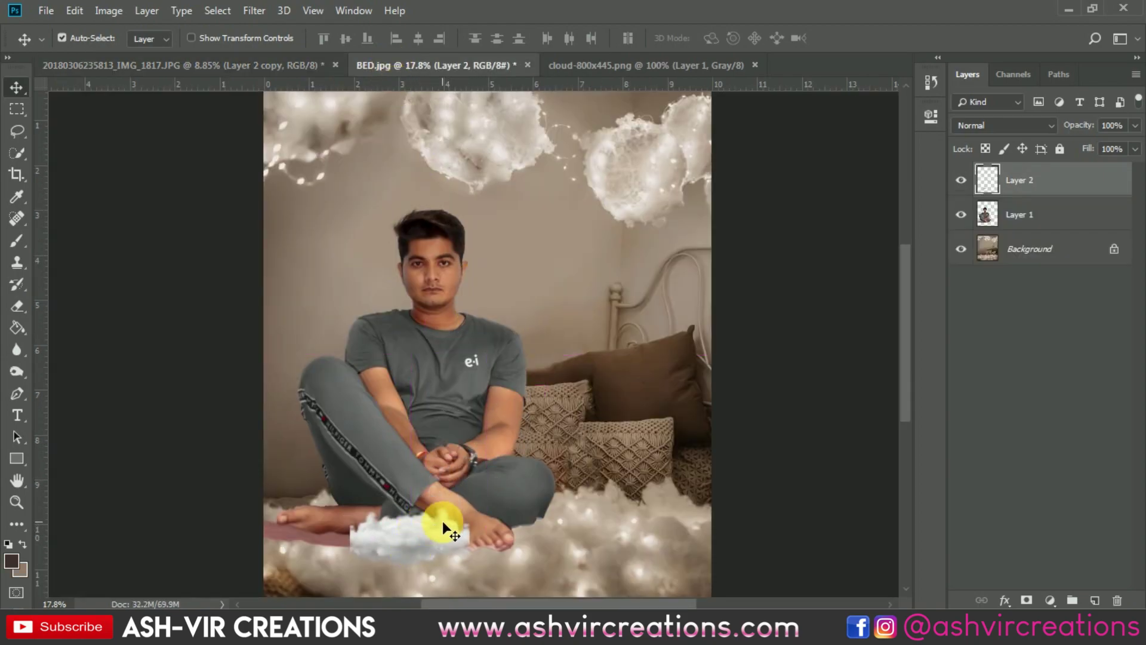
{"action": "scroll", "coordinate": [442, 520], "scroll_direction": "down", "scroll_amount": 2, "text": "alt"}
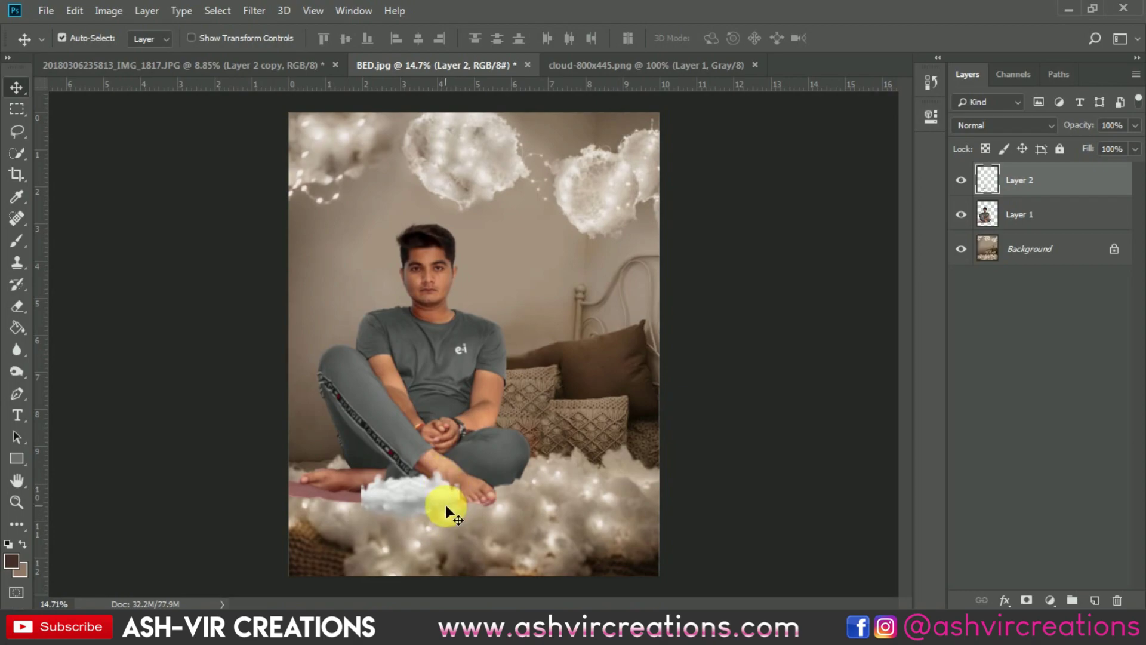
{"action": "left_click_drag", "start_coordinate": [417, 488], "coordinate": [562, 253]}
{"action": "scroll", "coordinate": [562, 253], "scroll_direction": "up", "scroll_amount": 2, "text": "alt"}
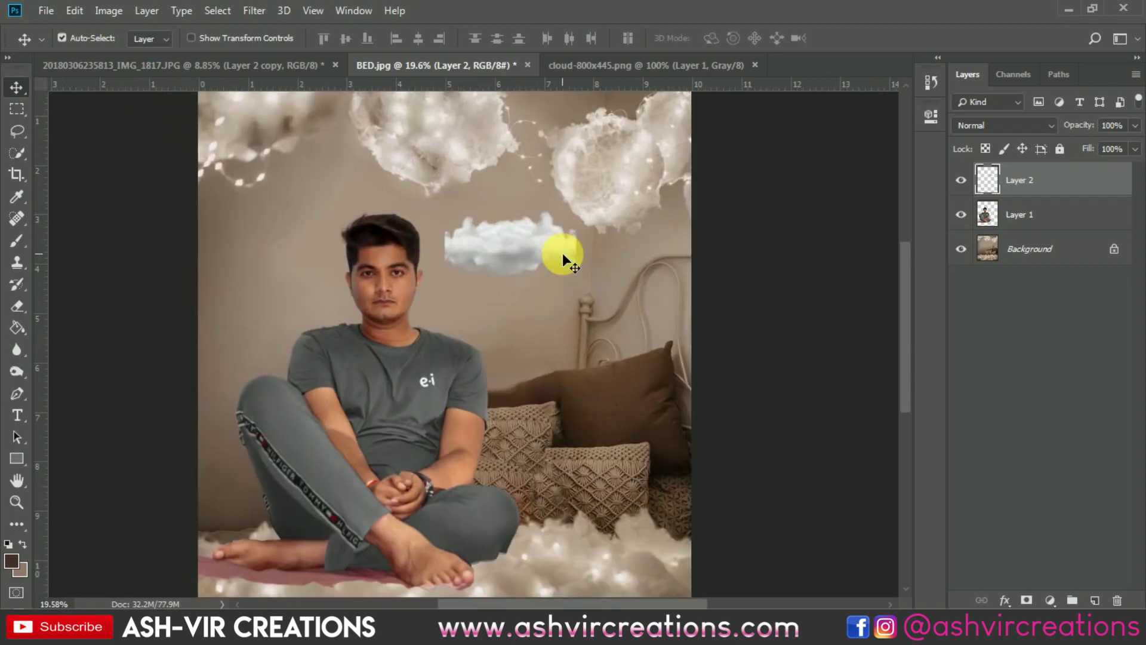
- Add a Hue/Saturation adjustment clipped to the cloud, with Colorize enabled, Hue 23 and Saturation 30
{"action": "left_click", "coordinate": [1053, 599]}
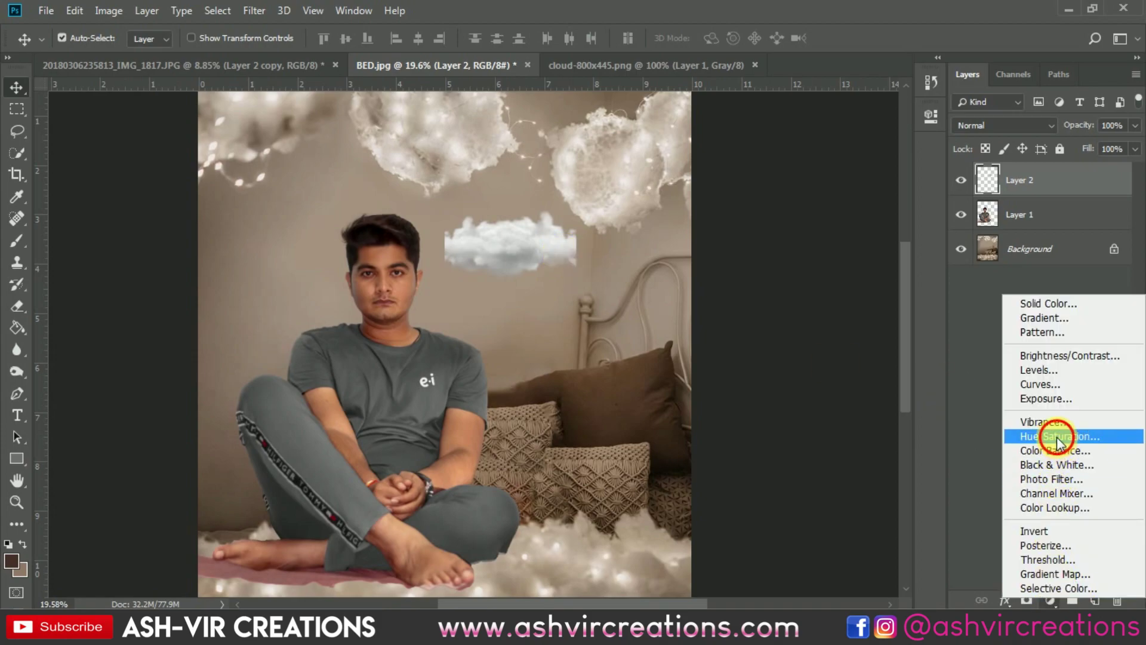
{"action": "left_click", "coordinate": [1058, 437]}
{"action": "left_click", "coordinate": [785, 395]}
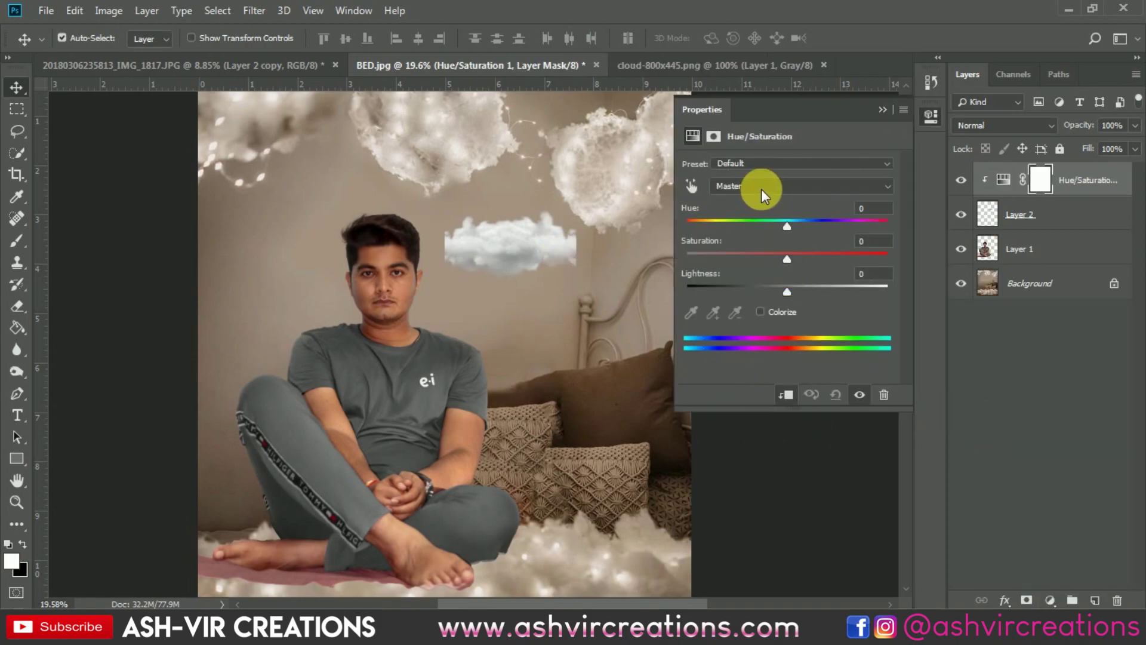
{"action": "left_click", "coordinate": [760, 312]}
{"action": "left_click_drag", "start_coordinate": [696, 221], "coordinate": [699, 221]}
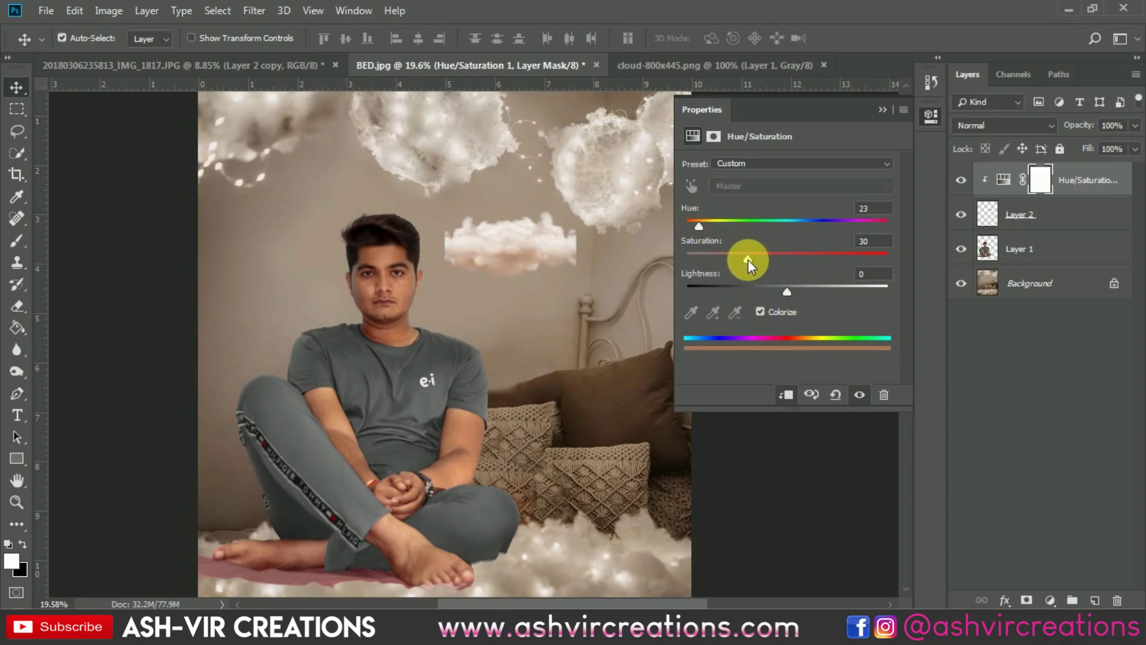
{"action": "left_click", "coordinate": [881, 109]}
- Merge the Hue/Saturation adjustment with the cloud layer and lower the merged layer's saturation to -14
{"action": "scroll", "coordinate": [504, 199], "scroll_direction": "up", "scroll_amount": 5}
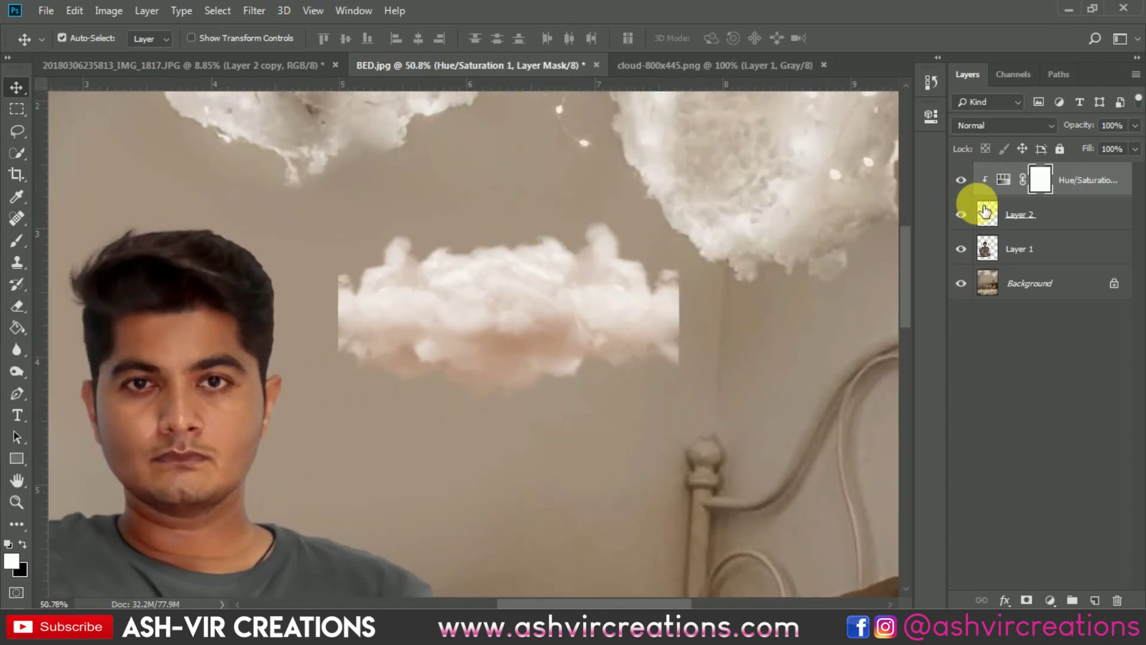
{"action": "left_click", "coordinate": [1026, 216]}
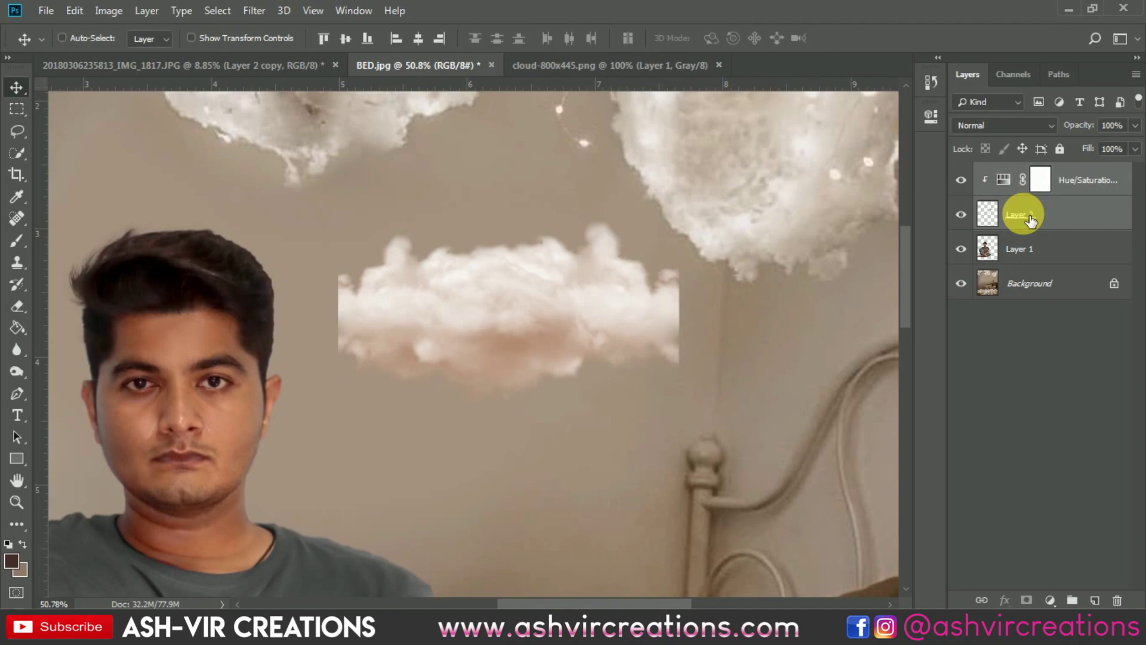
{"action": "right_click", "coordinate": [1021, 213]}
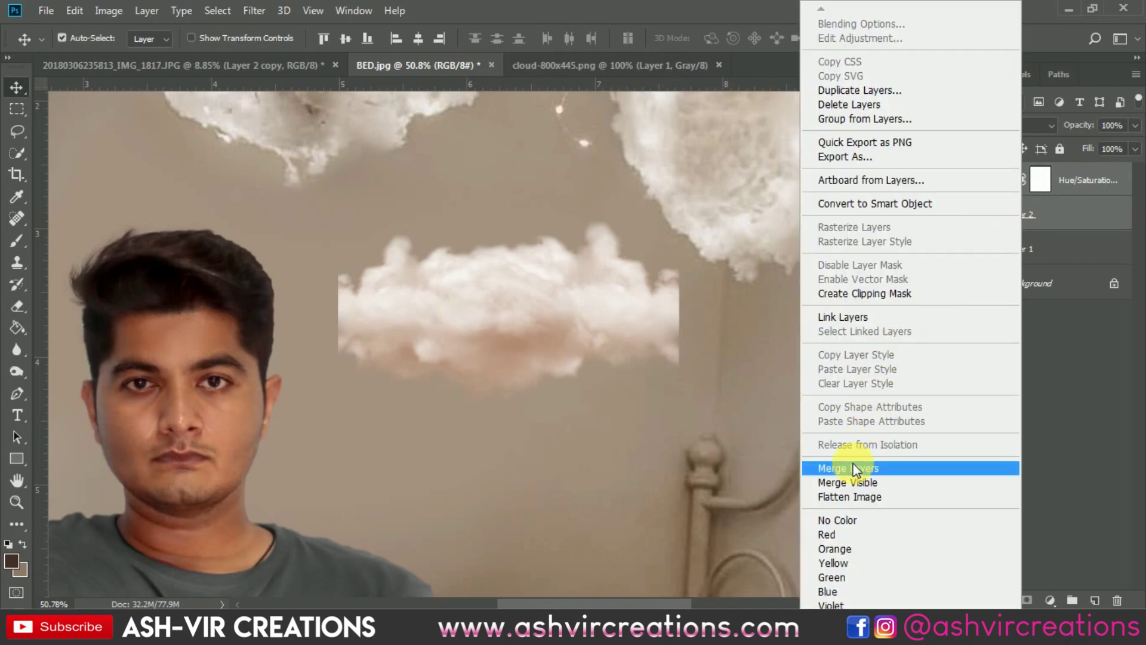
{"action": "left_click", "coordinate": [850, 461]}
{"action": "key", "text": "ctrl+u"}
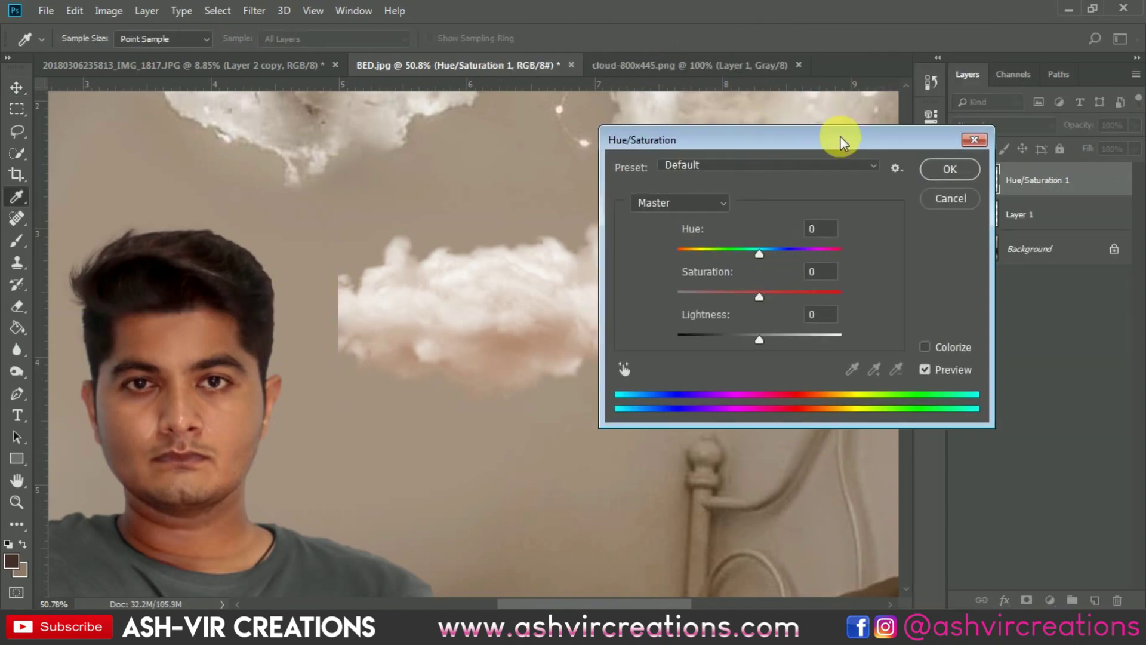
{"action": "left_click_drag", "start_coordinate": [840, 136], "coordinate": [972, 135]}
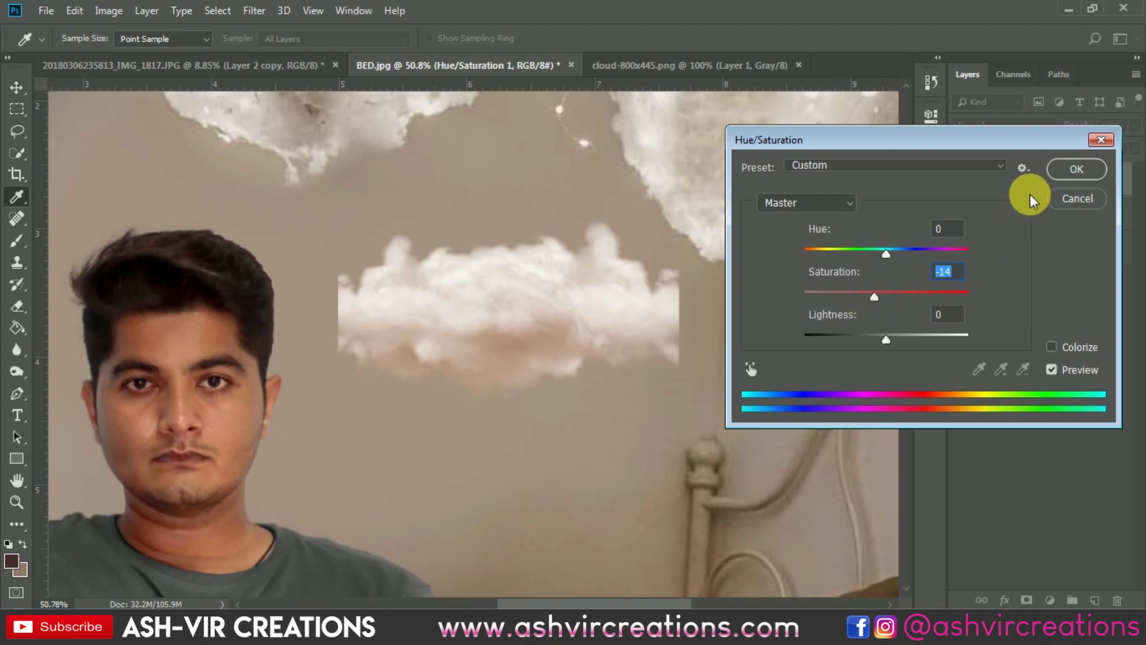
{"action": "left_click", "coordinate": [1068, 170]}
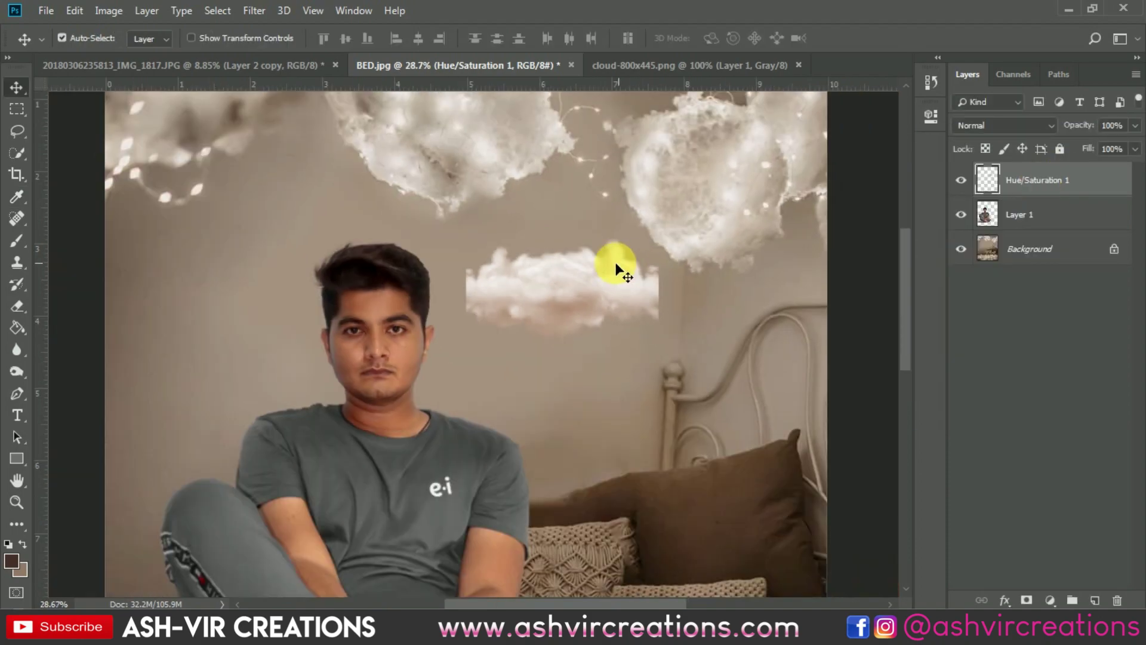
- Move the cloud down to the man's feet, scale it to about 209% and place it over the pink sheet
{"action": "left_click_drag", "start_coordinate": [619, 266], "coordinate": [417, 447]}
{"action": "scroll", "coordinate": [499, 256], "scroll_direction": "down", "scroll_amount": 3}
{"action": "left_click_drag", "start_coordinate": [425, 341], "coordinate": [363, 475]}
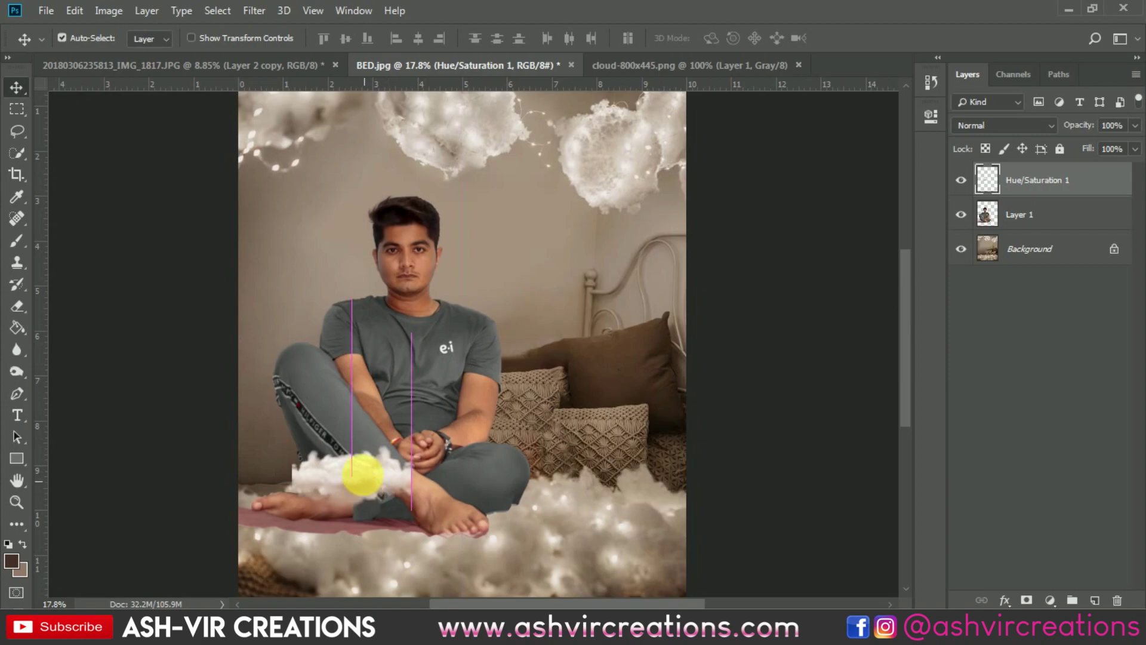
{"action": "left_click", "coordinate": [74, 11]}
{"action": "left_click", "coordinate": [119, 358]}
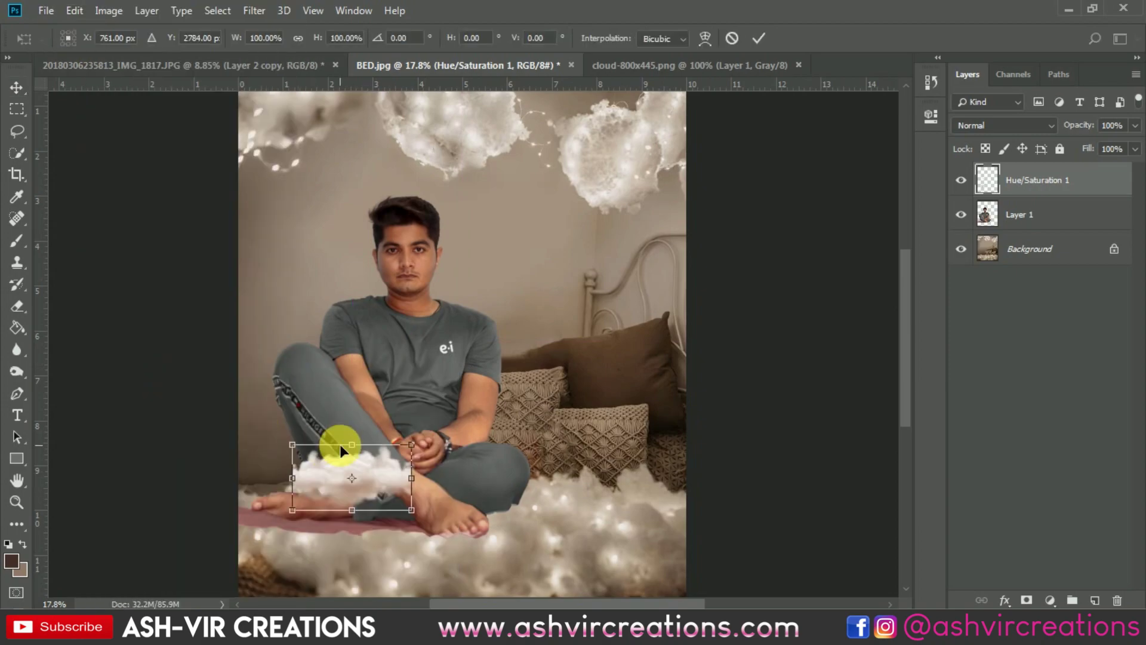
{"action": "left_click_drag", "start_coordinate": [425, 524], "coordinate": [468, 547]}
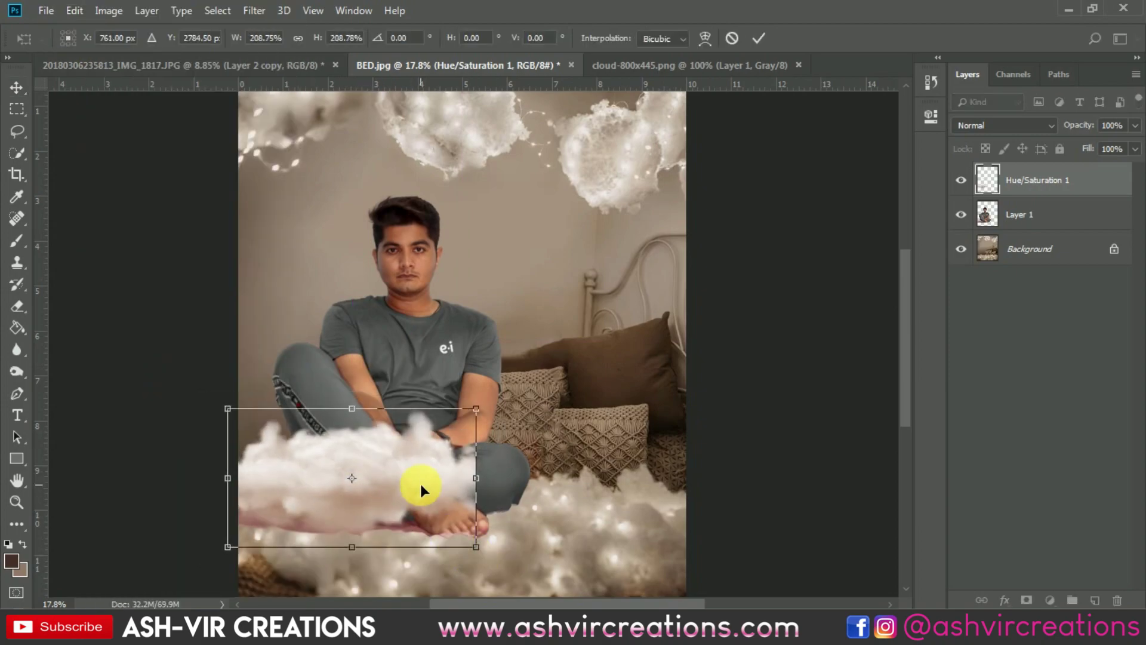
{"action": "left_click_drag", "start_coordinate": [420, 483], "coordinate": [420, 536]}
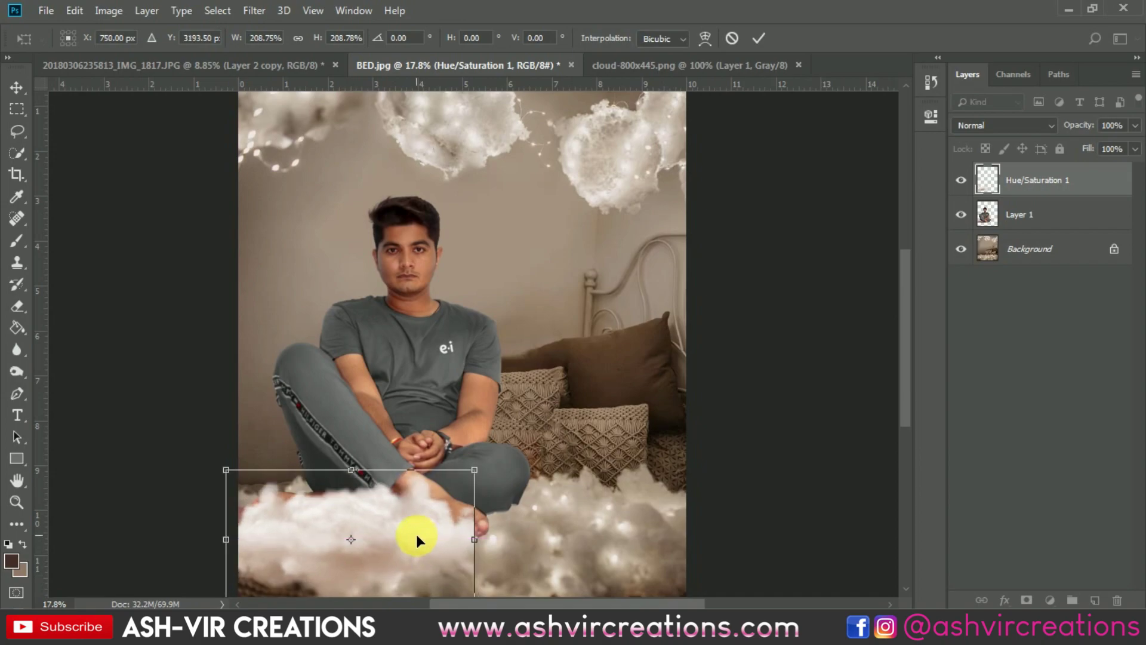
{"action": "key", "text": "Return"}
- Reposition the seated man on Layer 1 slightly behind the enlarged cloud
{"action": "left_click_drag", "start_coordinate": [439, 400], "coordinate": [425, 376]}
{"action": "scroll", "coordinate": [424, 377], "scroll_direction": "down", "scroll_amount": 2}
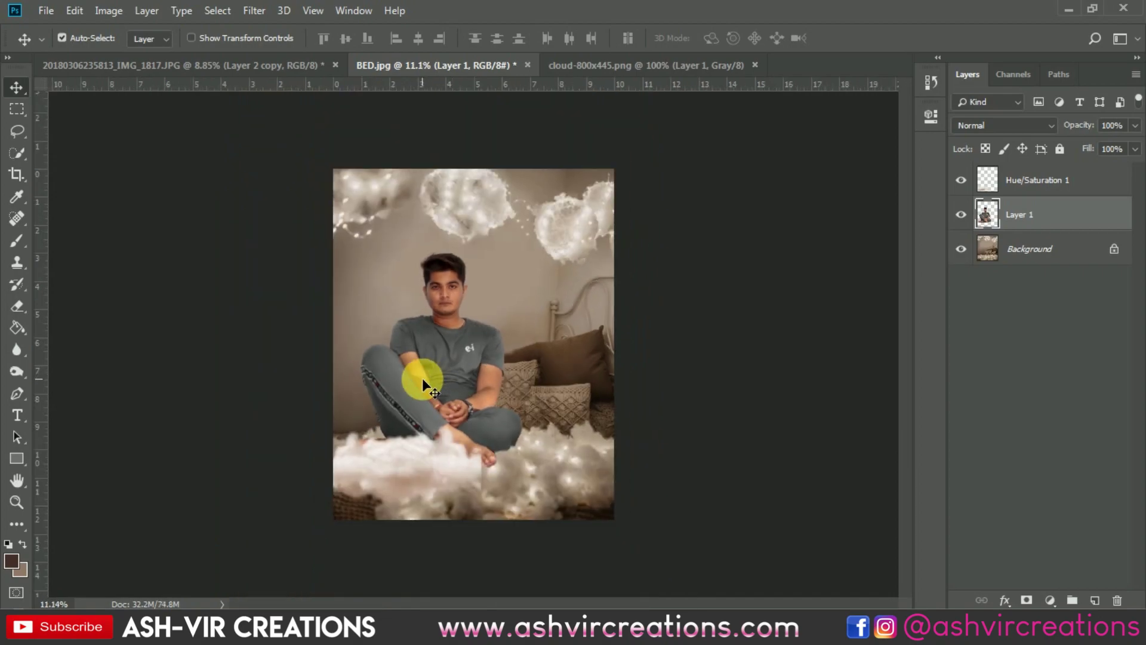
{"action": "scroll", "coordinate": [422, 378], "scroll_direction": "up", "scroll_amount": 3}
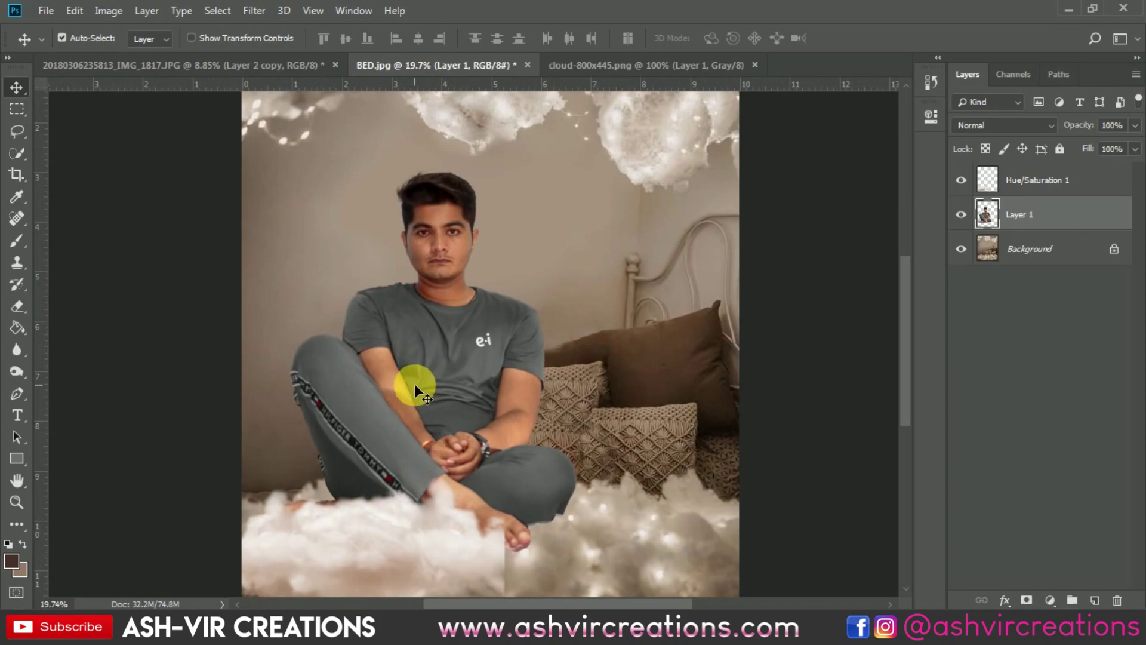
- Shift the cloud slightly and rotate it about 7.6 degrees clockwise so it follows the man's leg
{"action": "right_click", "coordinate": [364, 521]}
{"action": "left_click", "coordinate": [377, 526]}
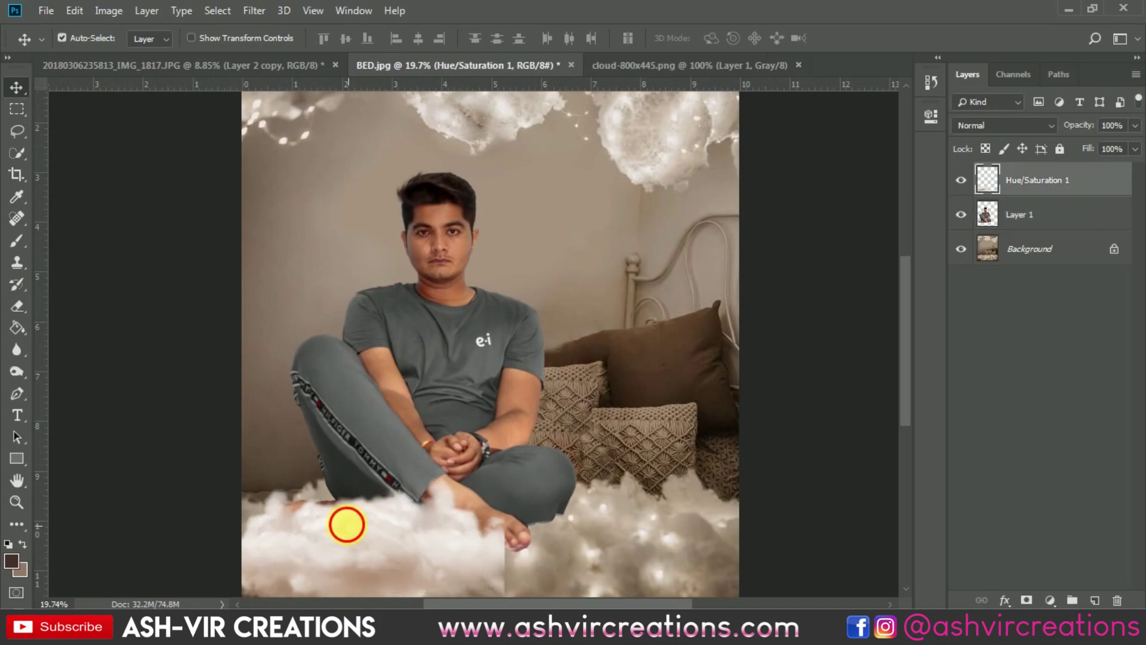
{"action": "left_click_drag", "start_coordinate": [345, 522], "coordinate": [339, 513]}
{"action": "key", "text": "ctrl+t"}
{"action": "left_click_drag", "start_coordinate": [496, 472], "coordinate": [538, 493]}
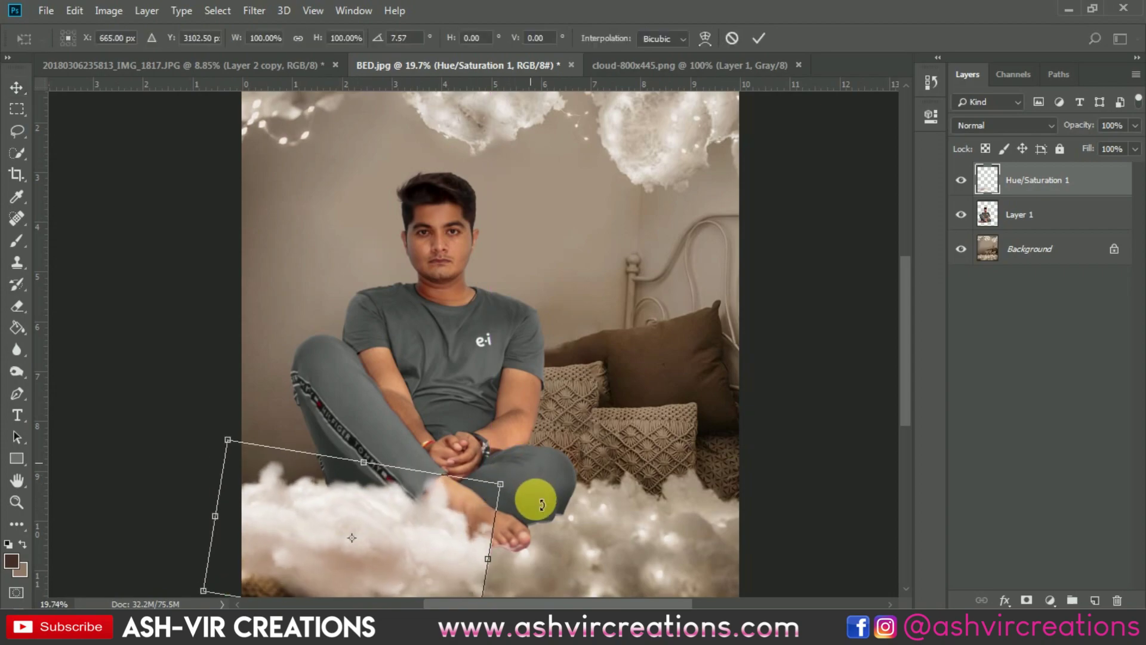
- Duplicate the cloud across the front foot and place the copy beneath the original cloud layer
{"action": "left_click_drag", "start_coordinate": [399, 530], "coordinate": [559, 543]}
{"action": "key", "text": "Return"}
{"action": "left_click_drag", "start_coordinate": [1007, 221], "coordinate": [1019, 222]}
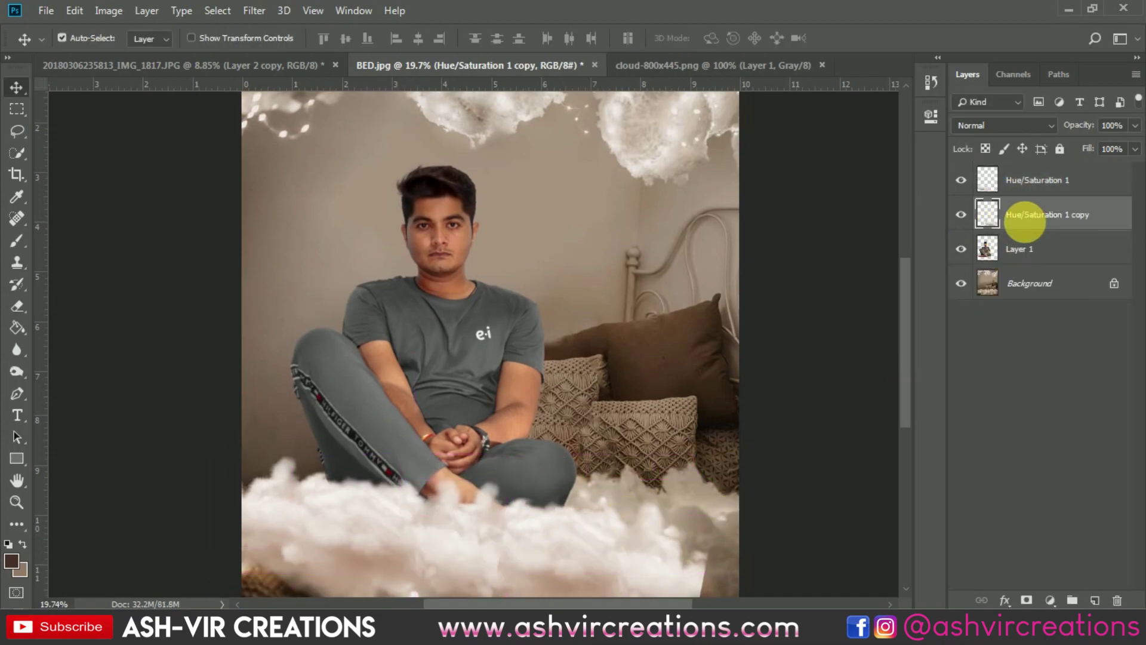
- Try flipping the copied cloud vertically and raising it over the man's foot and knee
{"action": "scroll", "coordinate": [583, 481], "scroll_direction": "up", "scroll_amount": 4}
{"action": "left_click_drag", "start_coordinate": [614, 291], "coordinate": [608, 281]}
{"action": "key", "text": "ctrl+t"}
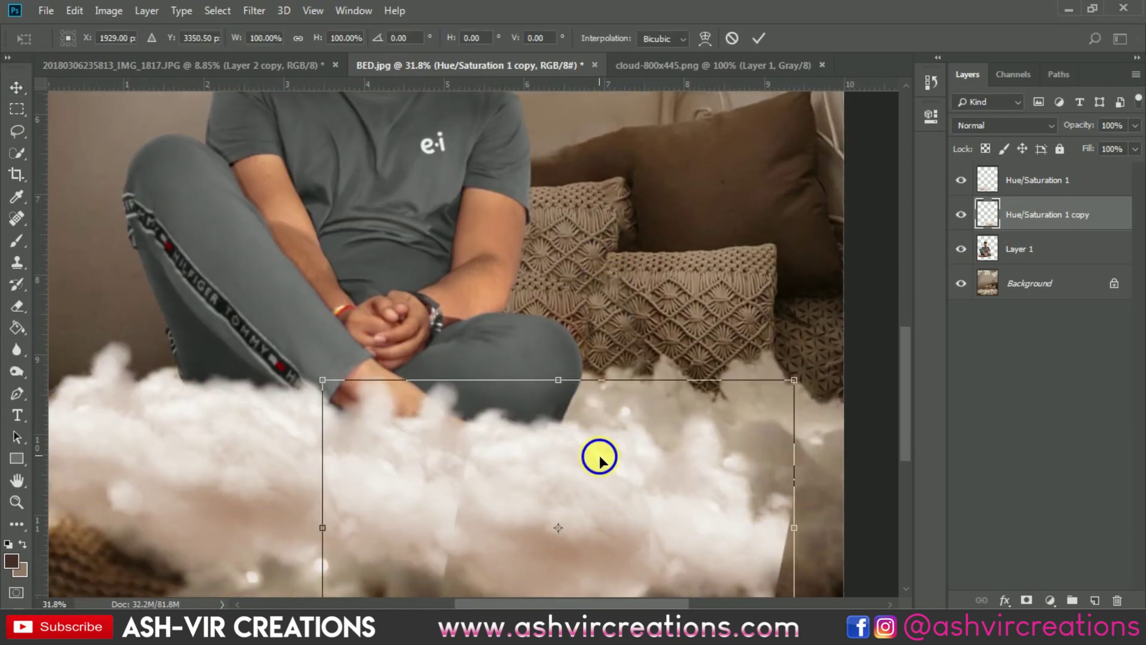
{"action": "right_click", "coordinate": [599, 456]}
{"action": "left_click", "coordinate": [647, 452]}
{"action": "left_click_drag", "start_coordinate": [606, 495], "coordinate": [612, 449]}
{"action": "right_click", "coordinate": [572, 440]}
{"action": "left_click", "coordinate": [519, 438]}
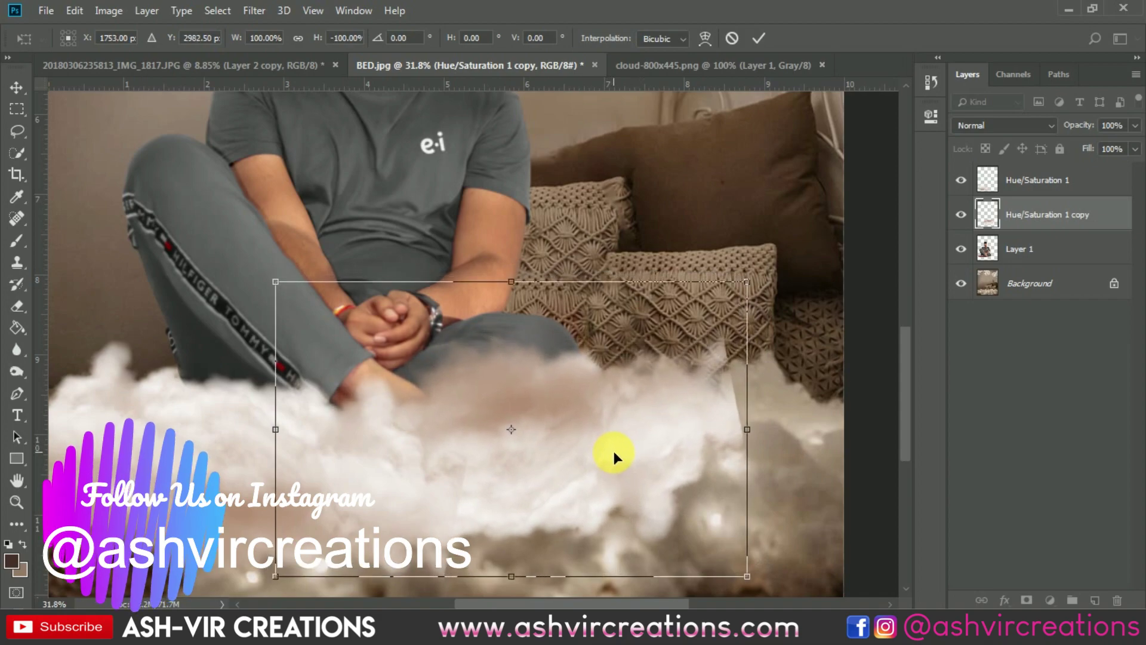
- Turn the copied cloud upright, mirrored horizontally, and reposition it in front of the man's foot
{"action": "scroll", "coordinate": [613, 449], "scroll_direction": "down", "scroll_amount": 5}
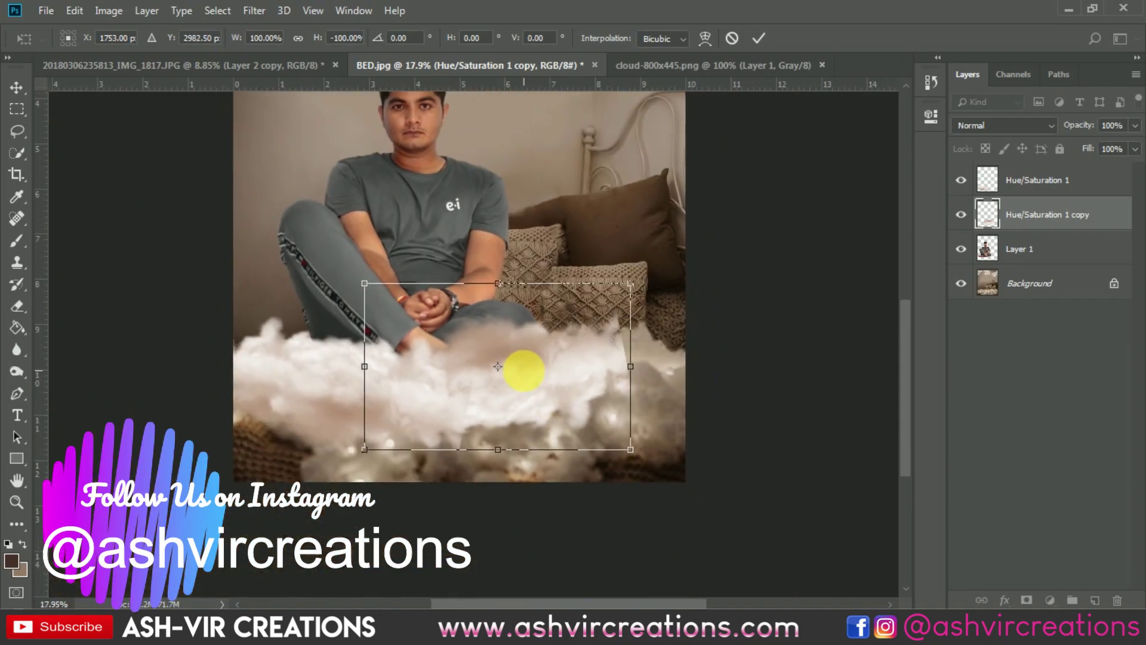
{"action": "right_click", "coordinate": [524, 367]}
{"action": "left_click", "coordinate": [564, 603]}
{"action": "left_click_drag", "start_coordinate": [511, 394], "coordinate": [488, 388]}
{"action": "right_click", "coordinate": [522, 396]}
{"action": "left_click", "coordinate": [567, 374]}
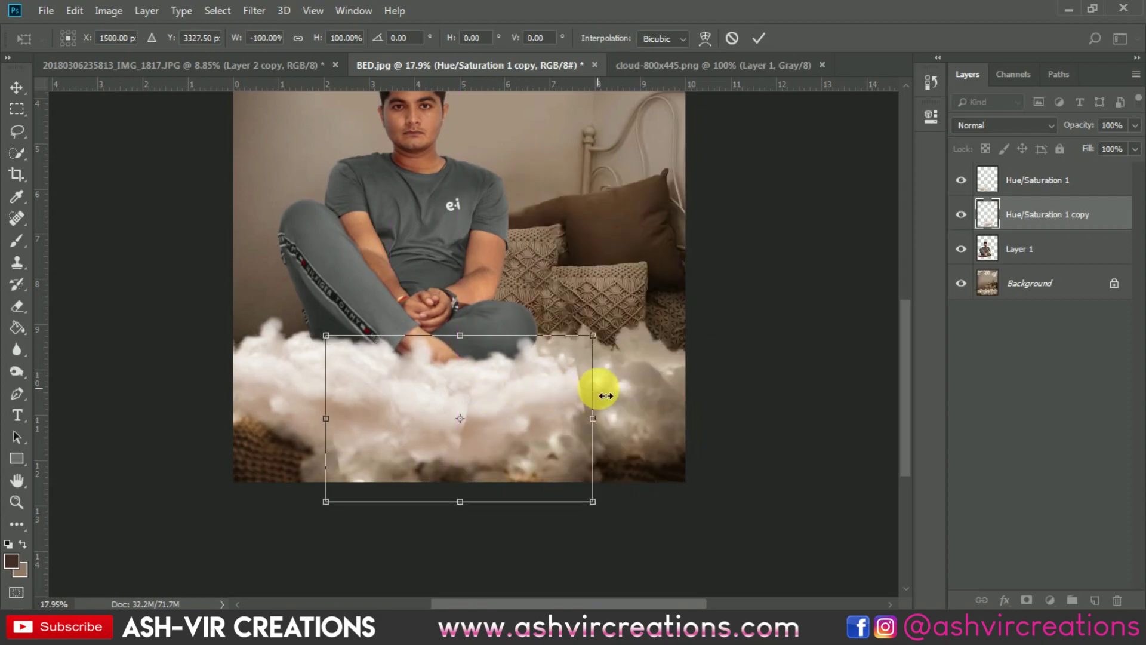
- Rotate the copied cloud about 17.65 degrees clockwise and move it over the foot and bent knee
{"action": "left_click_drag", "start_coordinate": [606, 395], "coordinate": [623, 414]}
{"action": "scroll", "coordinate": [488, 375], "scroll_direction": "up", "scroll_amount": 3}
{"action": "left_click_drag", "start_coordinate": [488, 375], "coordinate": [649, 395]}
{"action": "left_click_drag", "start_coordinate": [561, 388], "coordinate": [520, 384]}
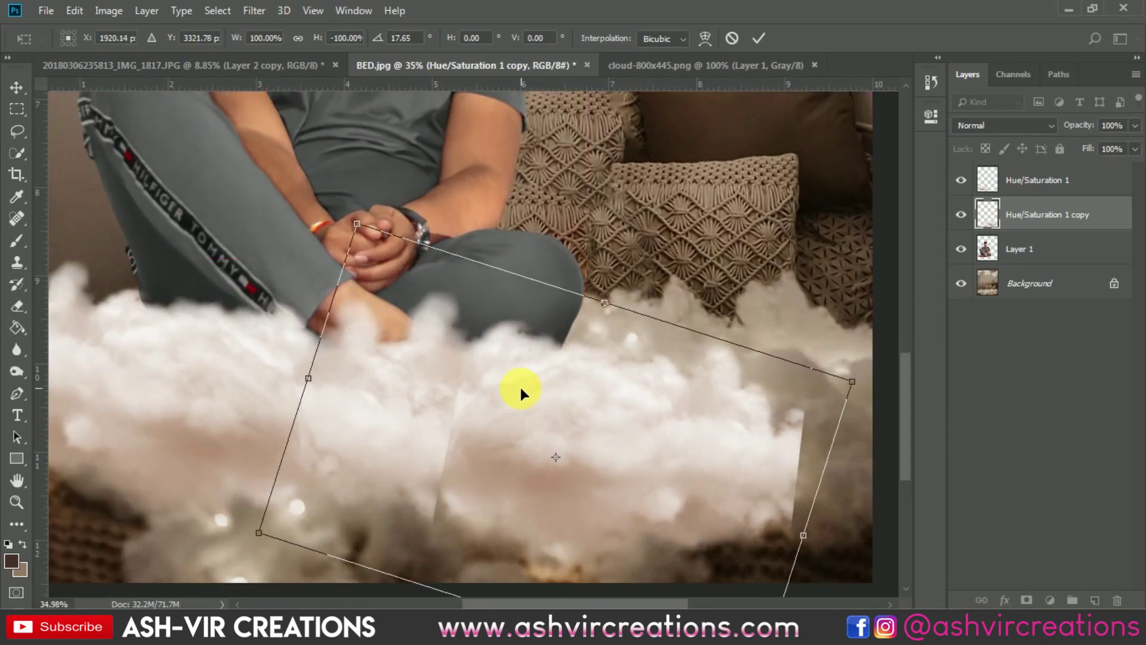
- Warp the copied cloud so its upper edge follows the foot and bent knee, and apply the transform
{"action": "right_click", "coordinate": [502, 356]}
{"action": "left_click", "coordinate": [550, 460]}
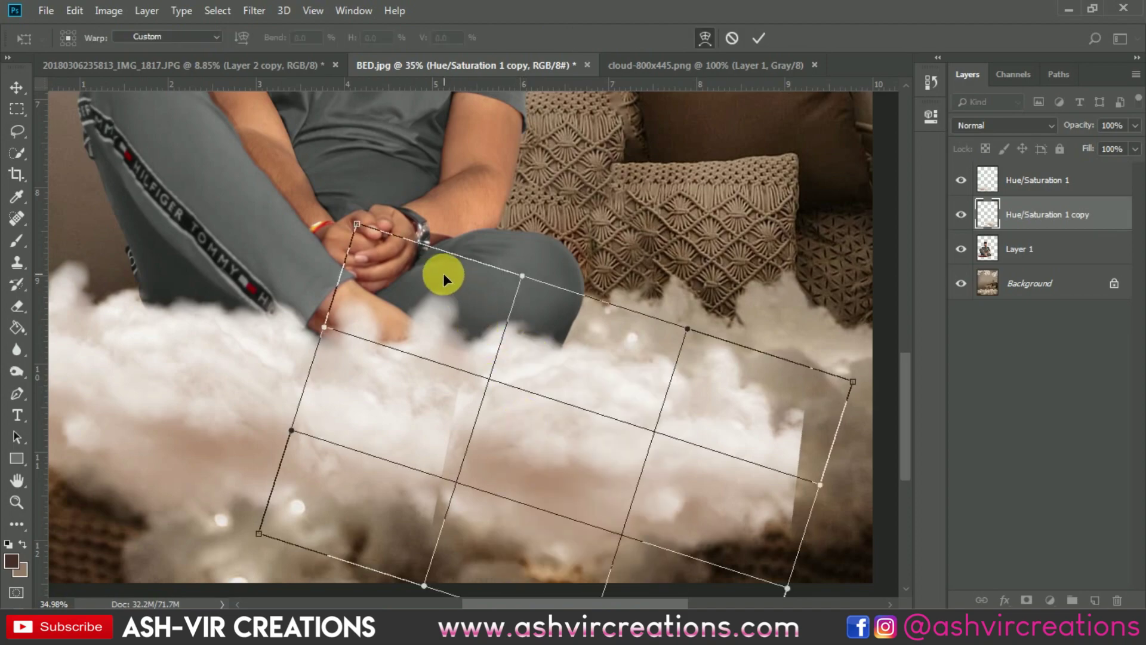
{"action": "left_click_drag", "start_coordinate": [402, 300], "coordinate": [474, 273]}
{"action": "left_click_drag", "start_coordinate": [582, 428], "coordinate": [624, 363]}
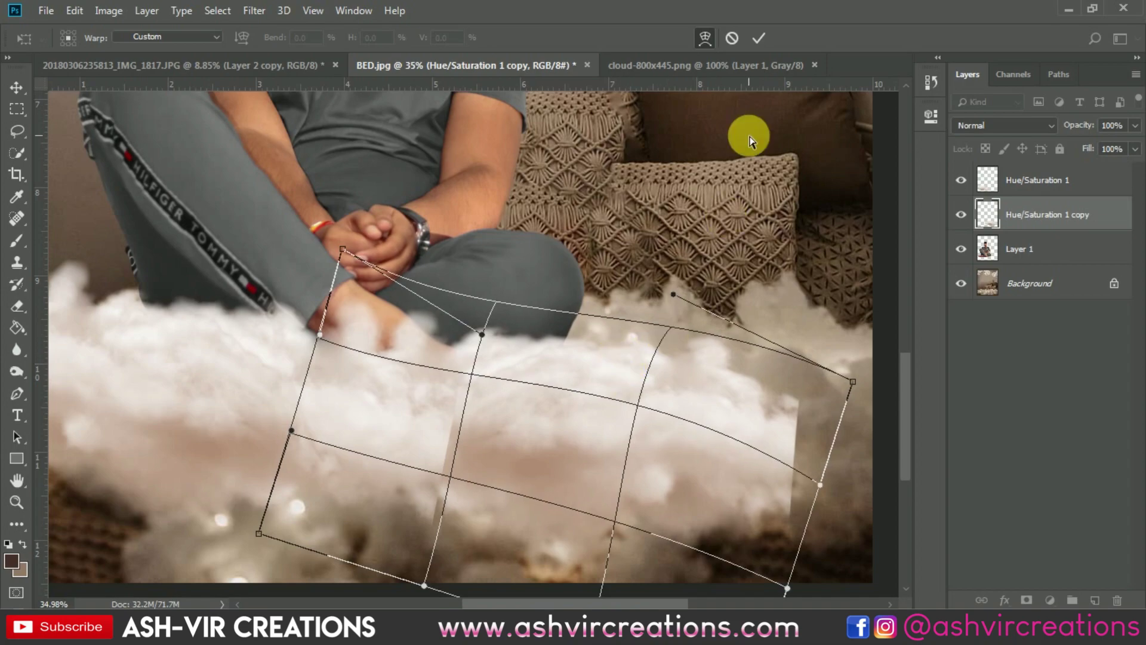
{"action": "left_click", "coordinate": [758, 37]}
- Rotate the copied cloud about 13.07 degrees counterclockwise, reposition it over the man's foot and bent knee, and apply the transform
{"action": "key", "text": "v"}
{"action": "mouse_move", "coordinate": [621, 401]}
{"action": "left_mouse_down"}
{"action": "mouse_move", "coordinate": [750, 460]}
{"action": "mouse_move", "coordinate": [563, 387]}
{"action": "mouse_move", "coordinate": [578, 365]}
{"action": "mouse_move", "coordinate": [639, 379]}
{"action": "mouse_move", "coordinate": [584, 389]}
{"action": "mouse_move", "coordinate": [614, 386]}
{"action": "left_mouse_up"}
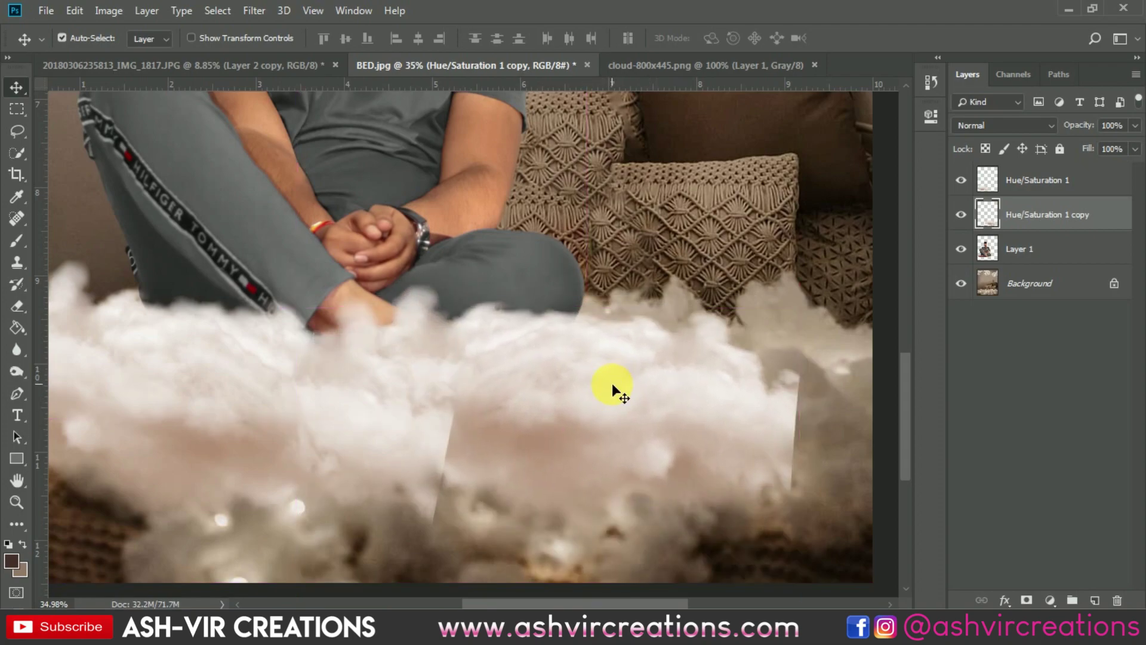
{"action": "key", "text": "ctrl"}
{"action": "key", "text": "ctrl+t"}
{"action": "left_click_drag", "start_coordinate": [699, 187], "coordinate": [642, 161]}
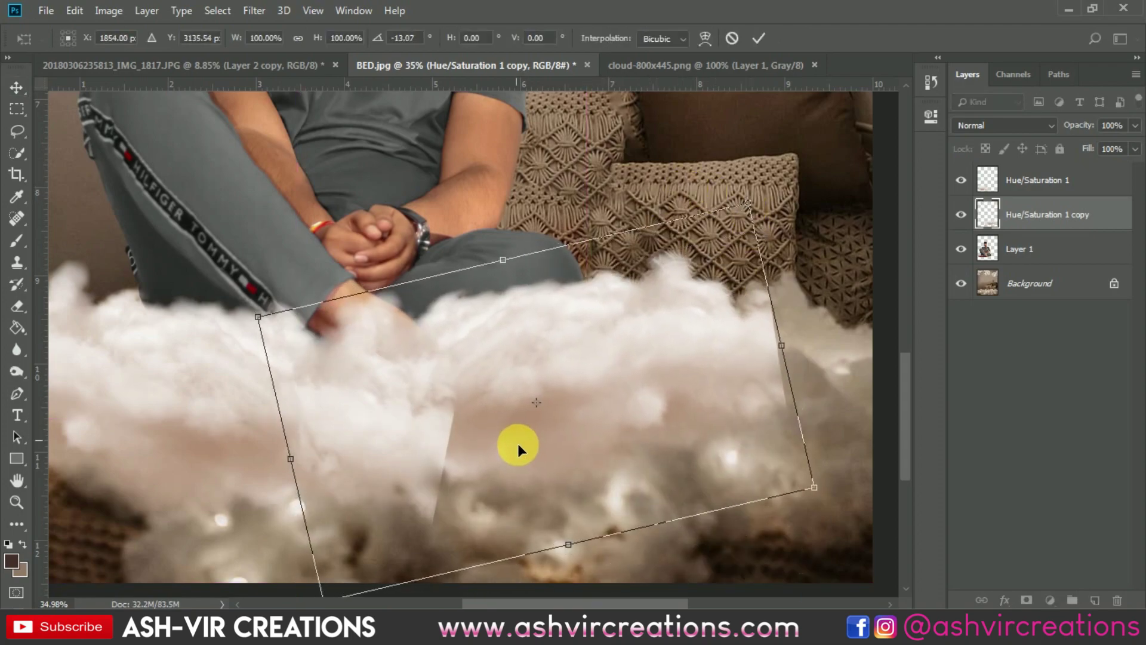
{"action": "left_click_drag", "start_coordinate": [688, 376], "coordinate": [535, 384]}
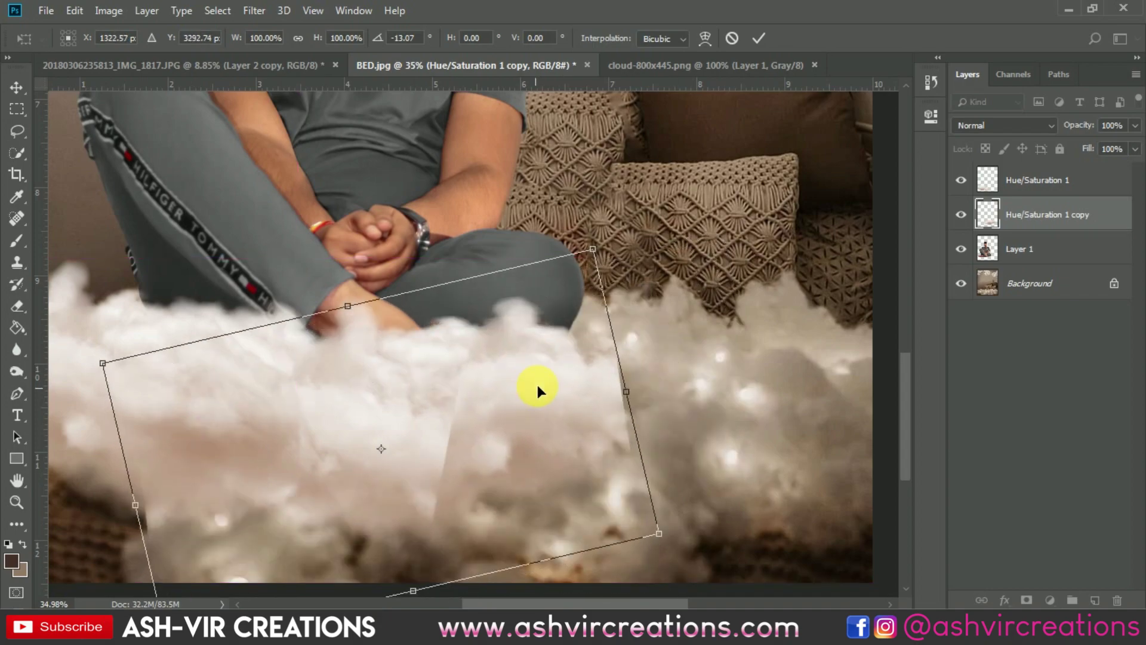
{"action": "scroll", "coordinate": [541, 385], "scroll_direction": "down", "scroll_amount": 2}
{"action": "scroll", "coordinate": [501, 370], "scroll_direction": "up", "scroll_amount": 1}
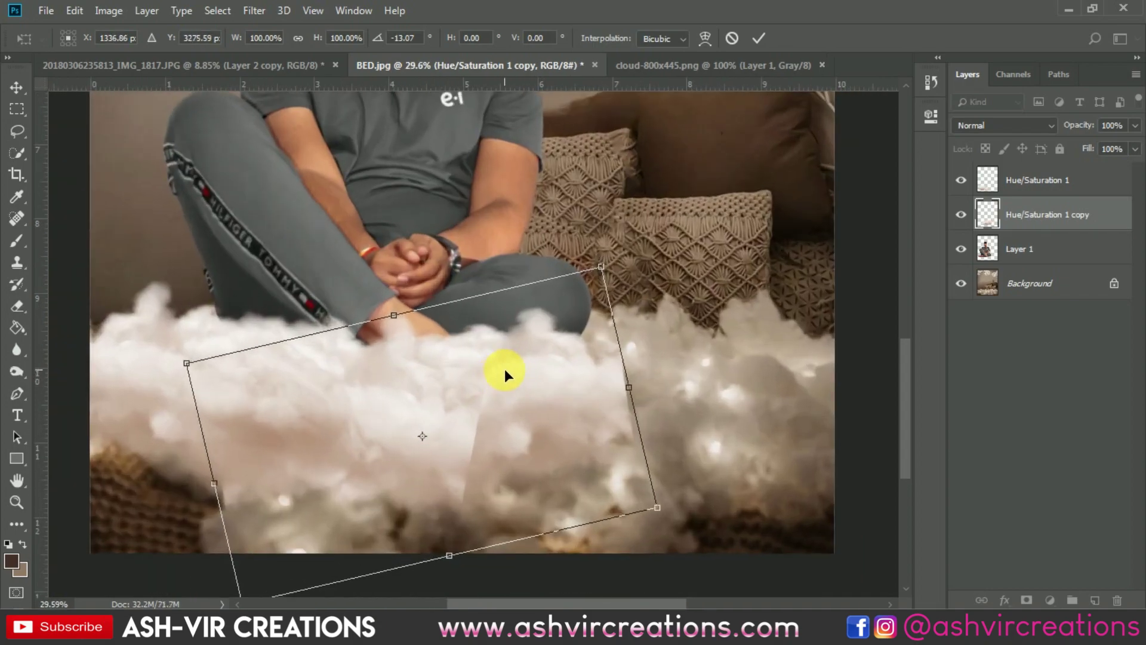
{"action": "left_click_drag", "start_coordinate": [519, 359], "coordinate": [550, 353]}
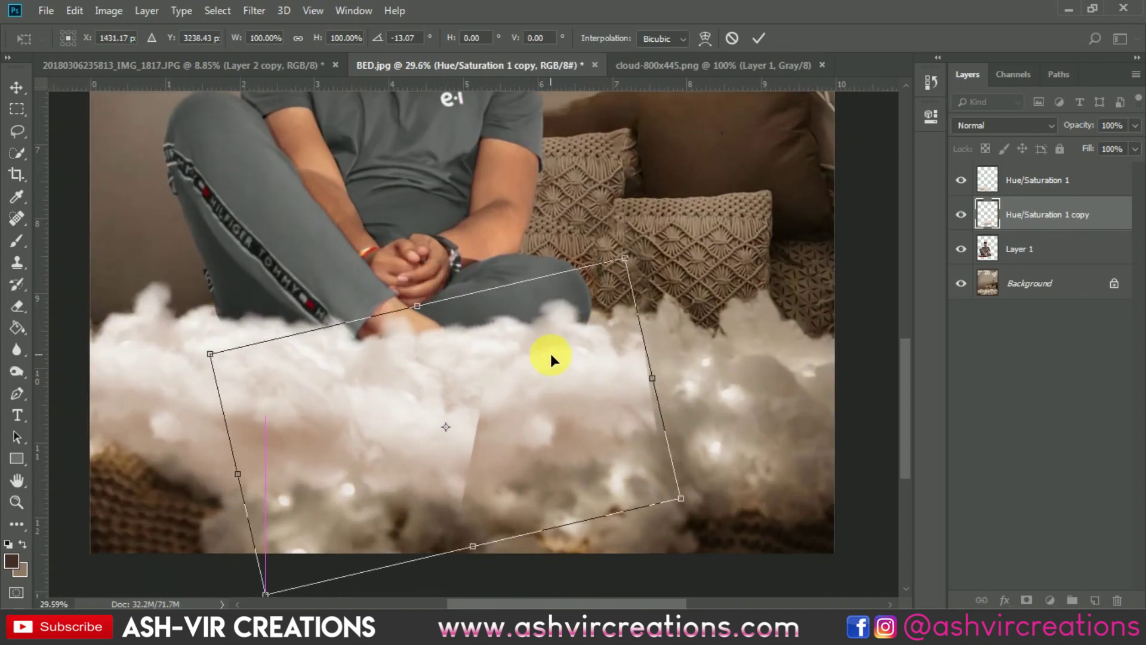
{"action": "key", "text": "Return"}
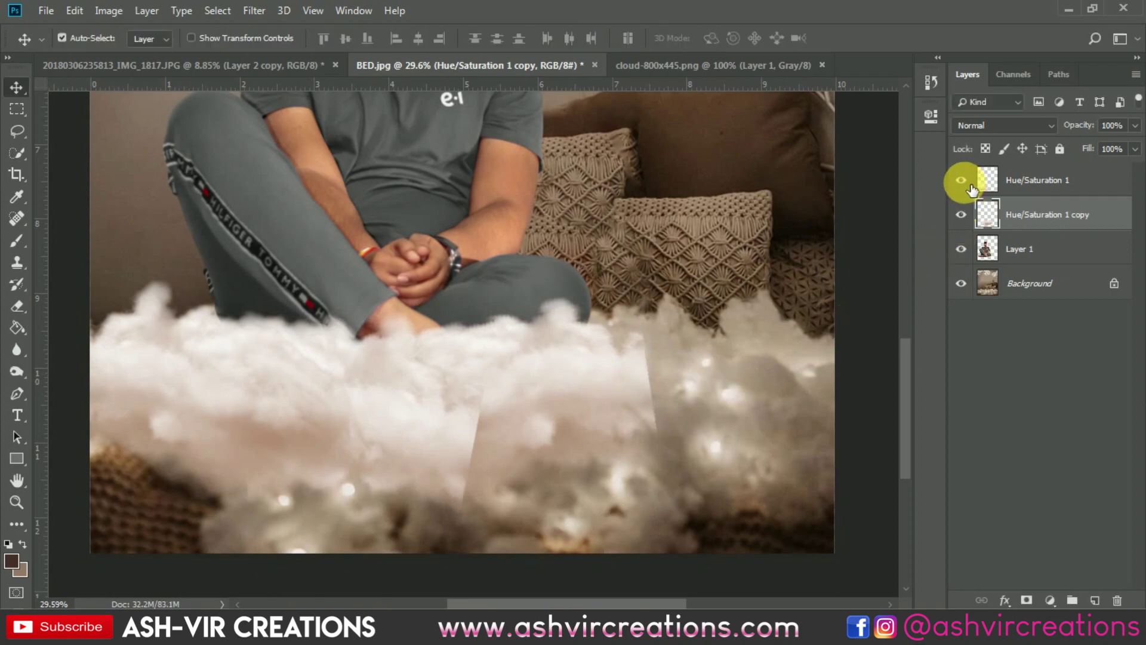
- Add a layer mask to the Hue/Saturation 1 cloud layer and set the soft round brush to 259 px
{"action": "left_click", "coordinate": [1012, 178]}
{"action": "left_click", "coordinate": [1027, 600]}
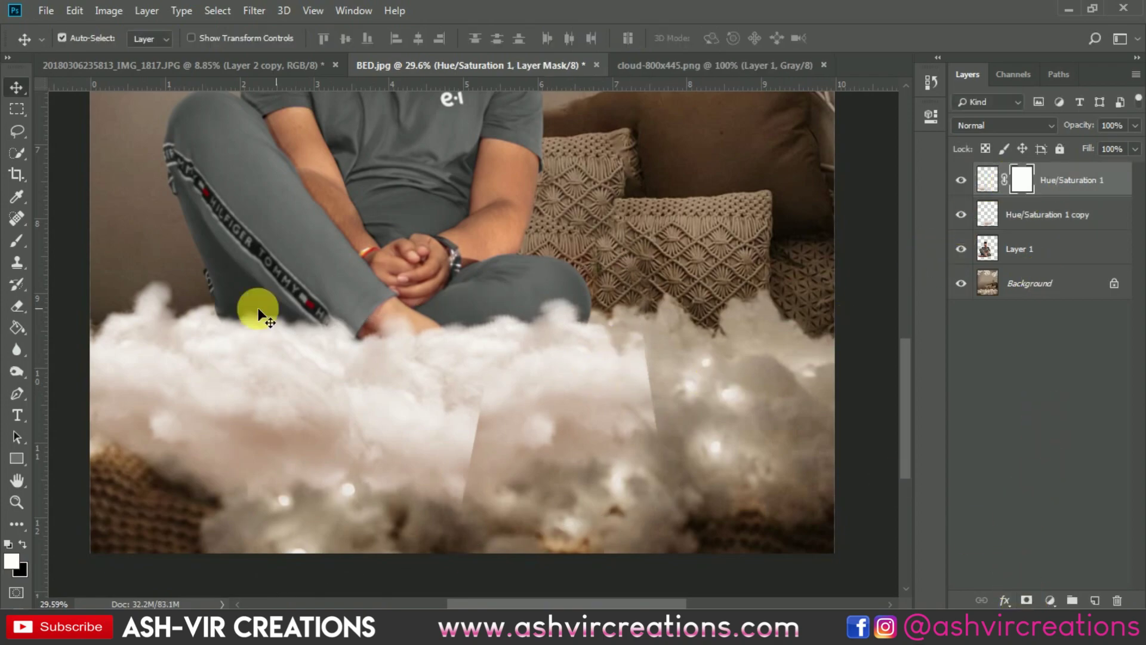
{"action": "key", "text": "b"}
{"action": "right_click", "coordinate": [243, 415]}
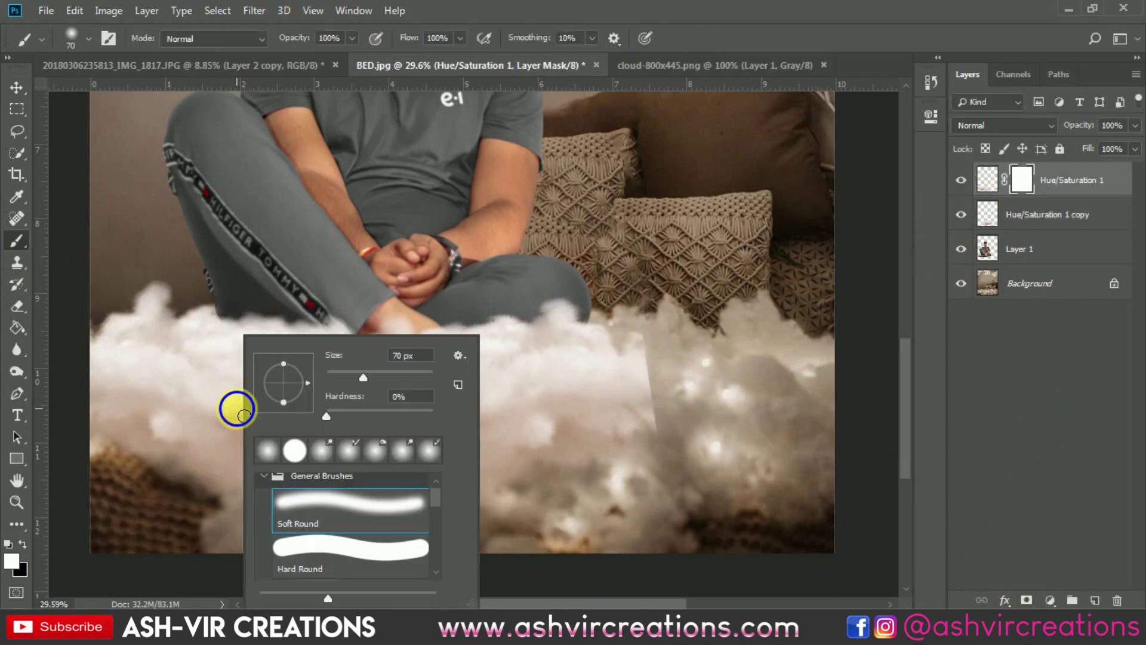
{"action": "left_click", "coordinate": [412, 373]}
{"action": "left_click", "coordinate": [197, 440]}
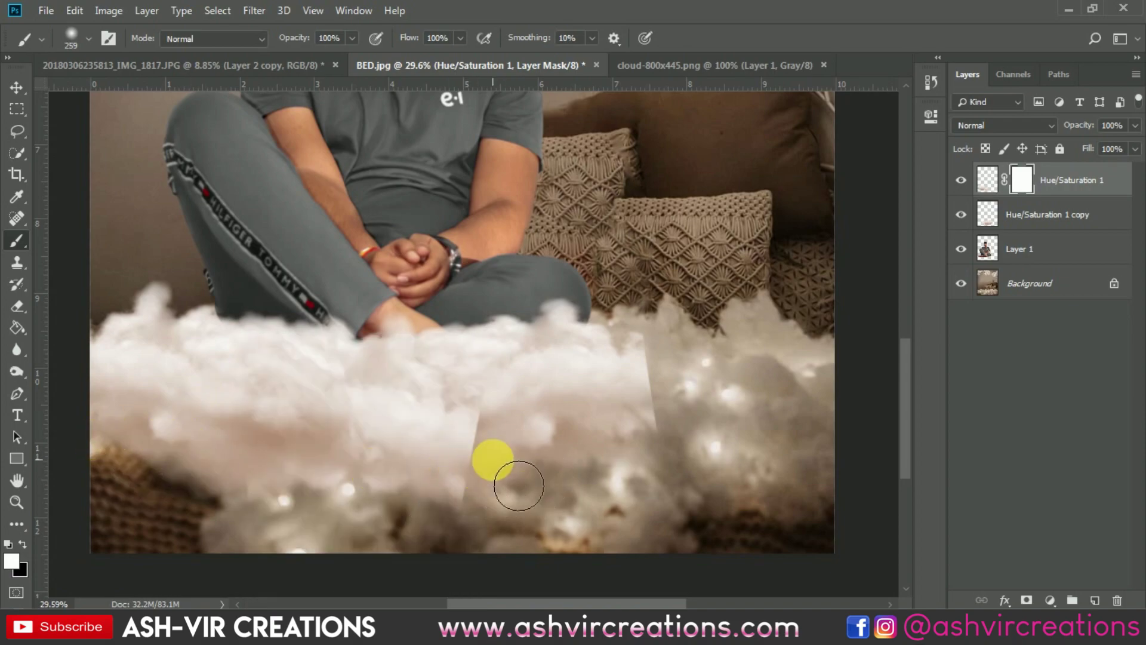
- Hide the copied cloud and paint black on the Hue/Saturation 1 mask to blend that cloud's hard lower and side edges
{"action": "left_click", "coordinate": [961, 180]}
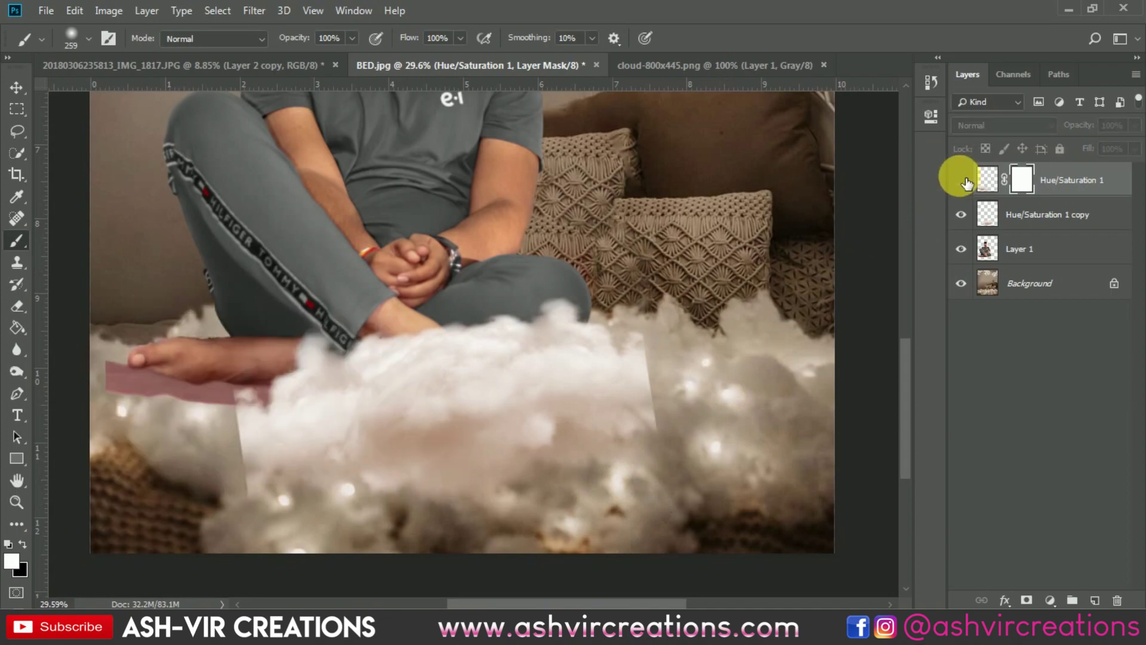
{"action": "left_click", "coordinate": [961, 180]}
{"action": "left_click", "coordinate": [961, 180]}
{"action": "left_click", "coordinate": [961, 214]}
{"action": "left_click", "coordinate": [961, 214]}
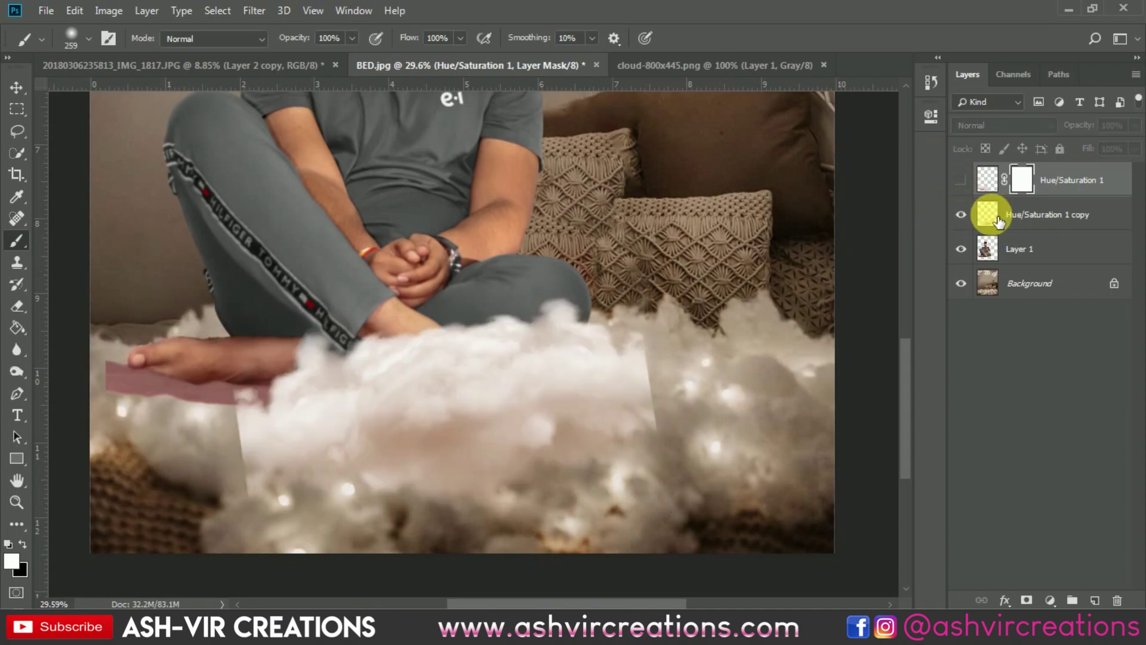
{"action": "left_click", "coordinate": [961, 180]}
{"action": "left_click", "coordinate": [961, 215]}
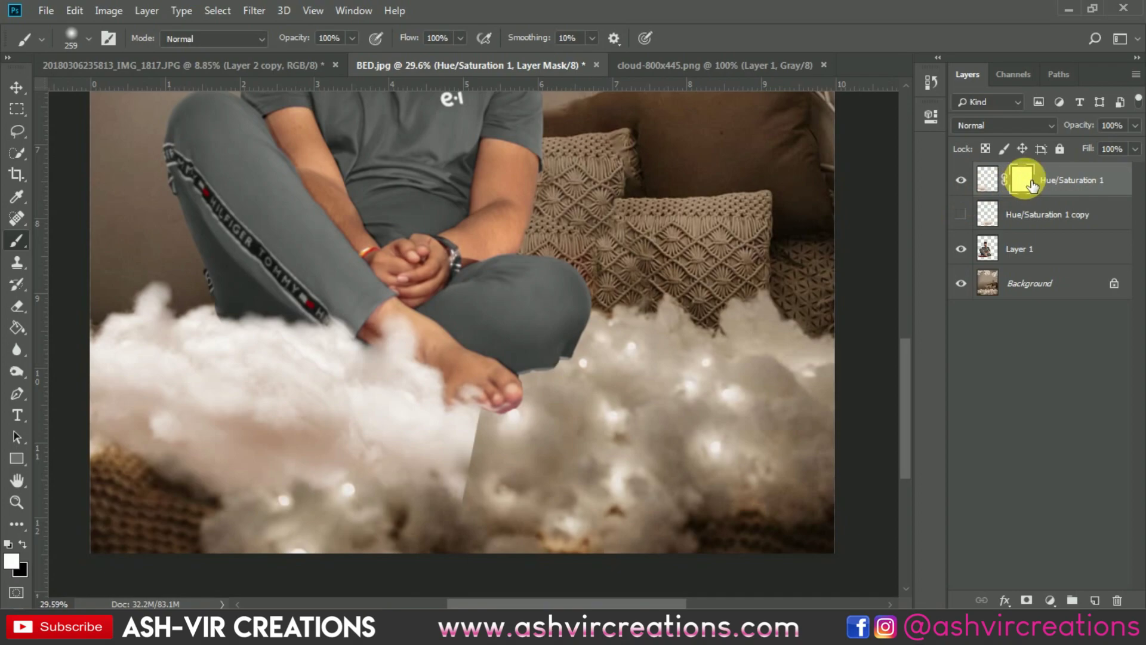
{"action": "left_click", "coordinate": [23, 544]}
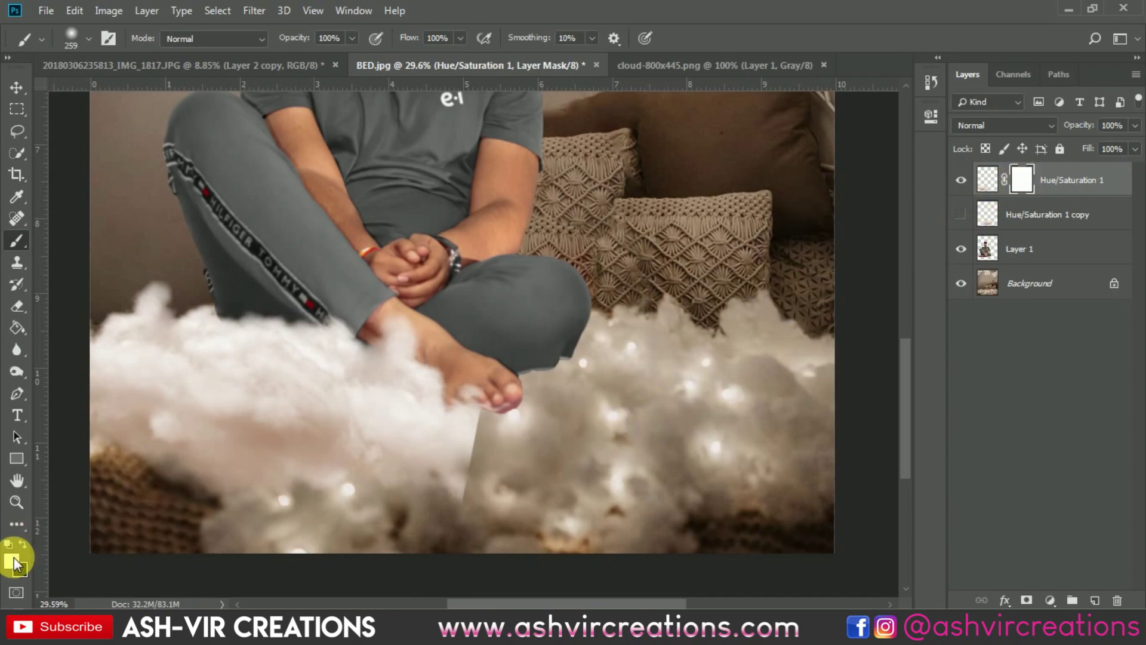
{"action": "mouse_move", "coordinate": [164, 473]}
{"action": "left_mouse_down"}
{"action": "mouse_move", "coordinate": [146, 440]}
{"action": "mouse_move", "coordinate": [410, 494]}
{"action": "mouse_move", "coordinate": [331, 505]}
{"action": "mouse_move", "coordinate": [471, 542]}
{"action": "mouse_move", "coordinate": [453, 517]}
{"action": "mouse_move", "coordinate": [517, 494]}
{"action": "mouse_move", "coordinate": [512, 435]}
{"action": "mouse_move", "coordinate": [504, 504]}
{"action": "left_mouse_up"}
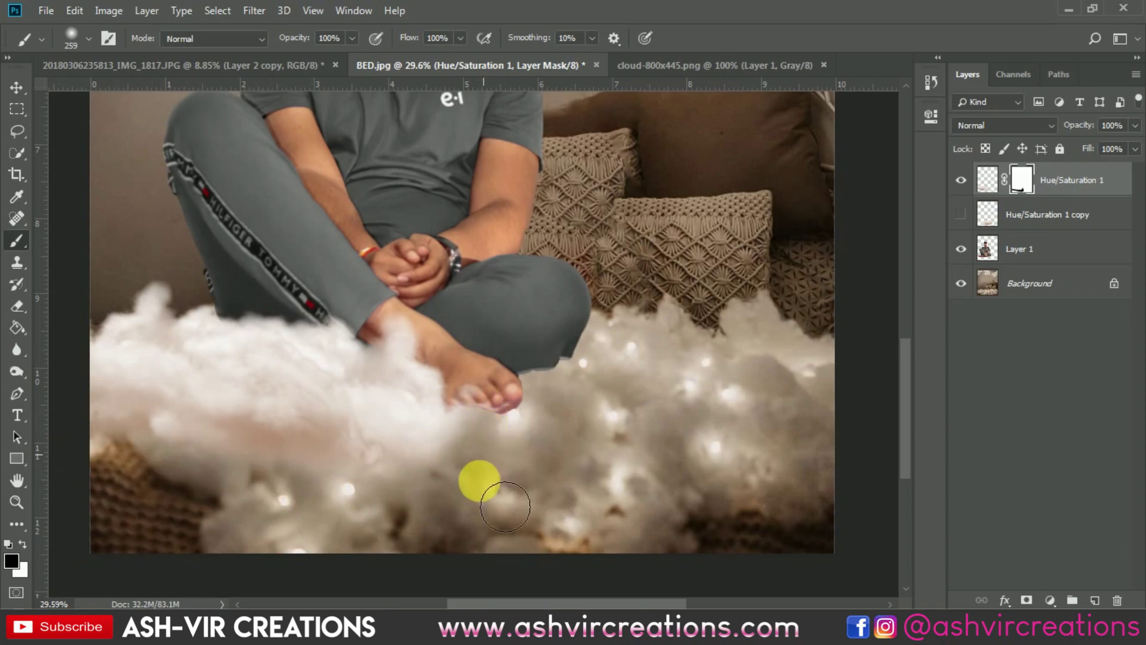
- Show the copied cloud again, add a layer mask to it, and paint black to soften its straight side and lower edges
{"action": "left_click", "coordinate": [961, 215]}
{"action": "left_click", "coordinate": [1048, 218]}
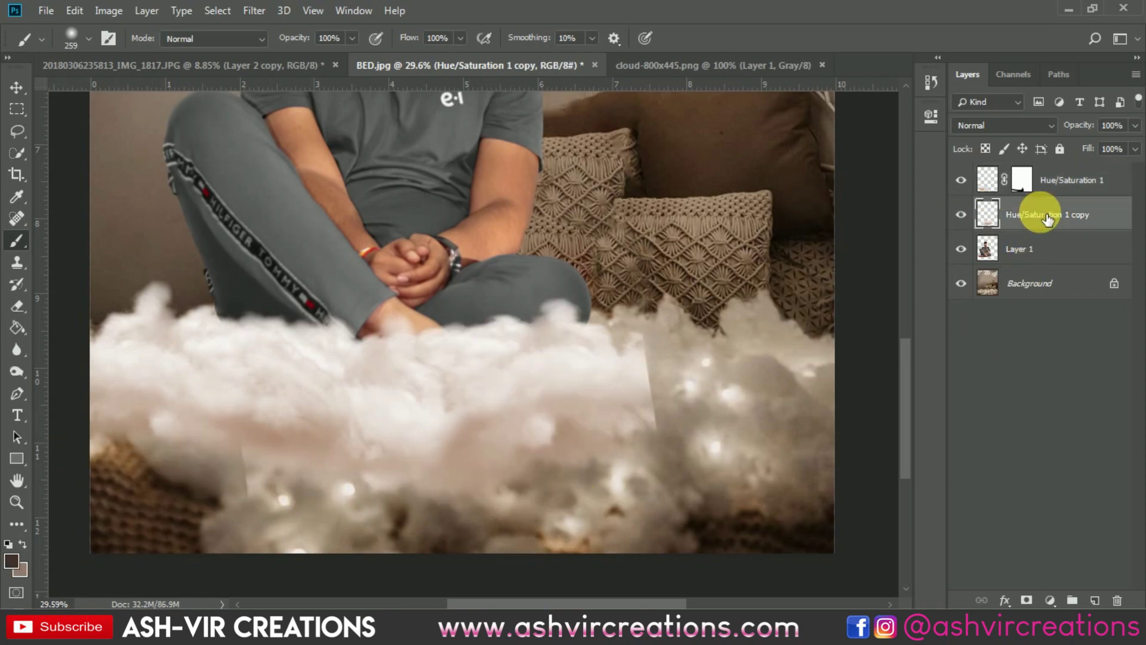
{"action": "left_click", "coordinate": [1037, 594]}
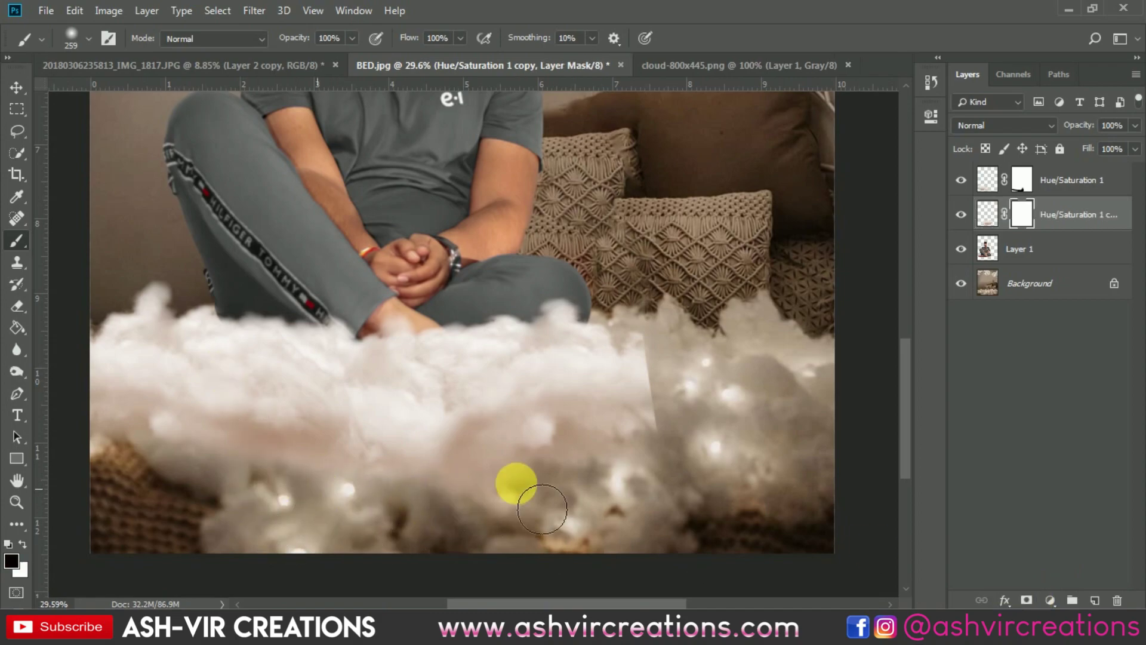
{"action": "mouse_move", "coordinate": [542, 508]}
{"action": "left_mouse_down"}
{"action": "mouse_move", "coordinate": [708, 422]}
{"action": "mouse_move", "coordinate": [673, 379]}
{"action": "mouse_move", "coordinate": [680, 442]}
{"action": "mouse_move", "coordinate": [696, 385]}
{"action": "mouse_move", "coordinate": [608, 515]}
{"action": "mouse_move", "coordinate": [562, 445]}
{"action": "mouse_move", "coordinate": [520, 483]}
{"action": "mouse_move", "coordinate": [459, 512]}
{"action": "mouse_move", "coordinate": [509, 507]}
{"action": "mouse_move", "coordinate": [501, 481]}
{"action": "mouse_move", "coordinate": [610, 466]}
{"action": "mouse_move", "coordinate": [700, 421]}
{"action": "mouse_move", "coordinate": [577, 481]}
{"action": "mouse_move", "coordinate": [558, 511]}
{"action": "left_mouse_up"}
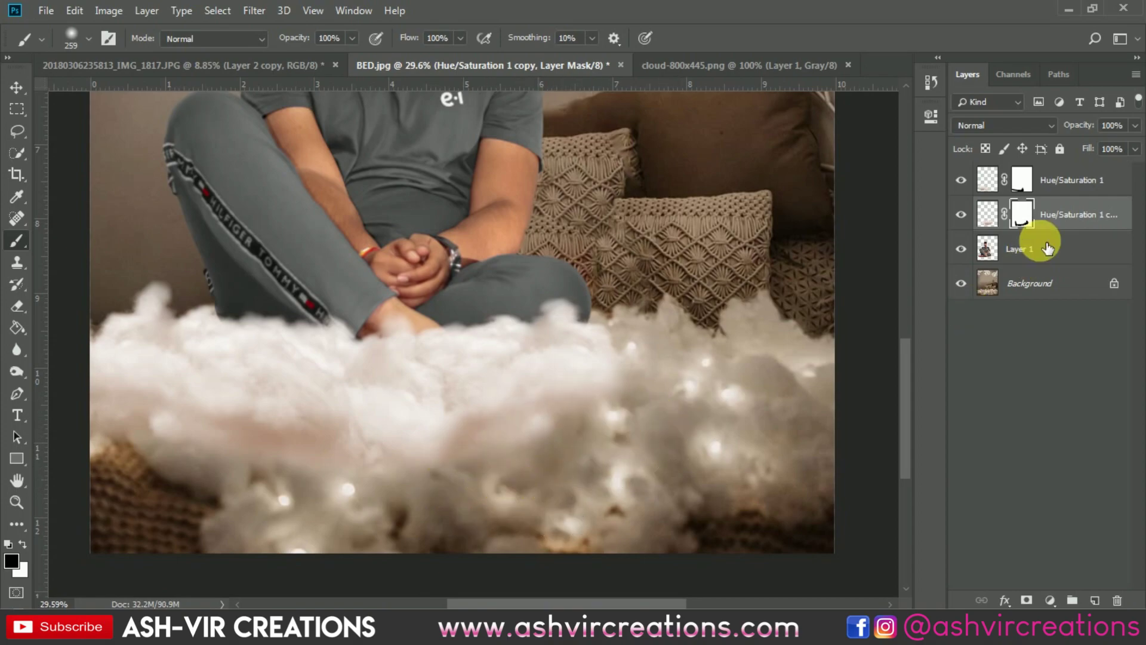
- Darken the copied cloud's image, not its mask, with a Hue/Saturation lightness of -5
{"action": "left_click", "coordinate": [984, 214]}
{"action": "scroll", "coordinate": [614, 332], "scroll_direction": "down", "scroll_amount": 3}
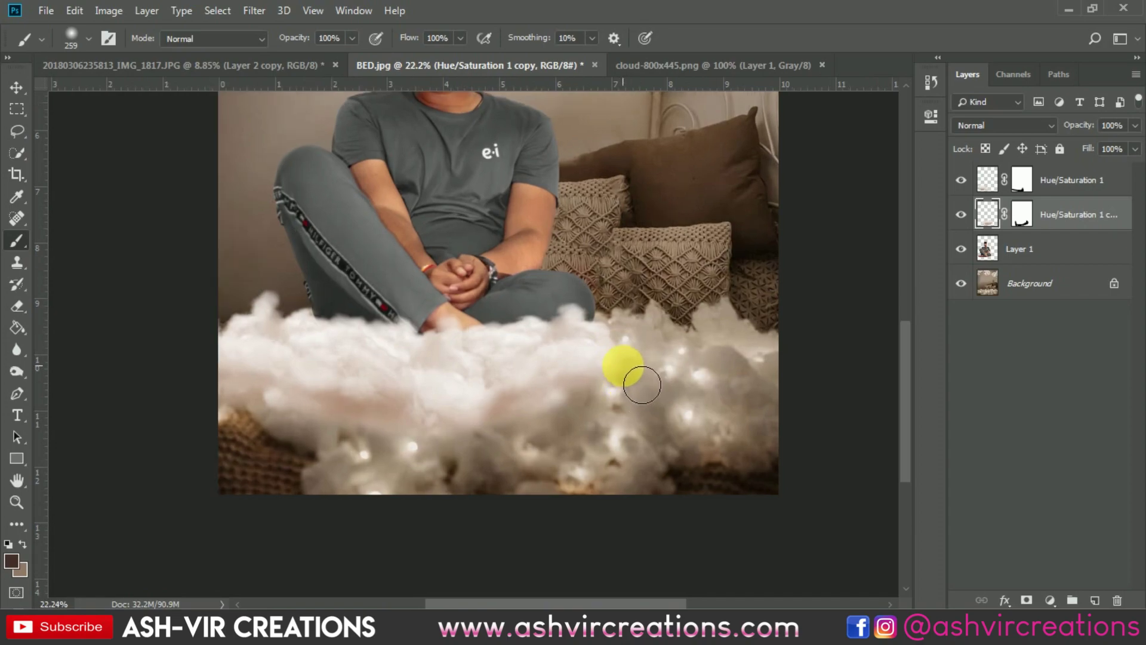
{"action": "key", "text": "ctrl+u"}
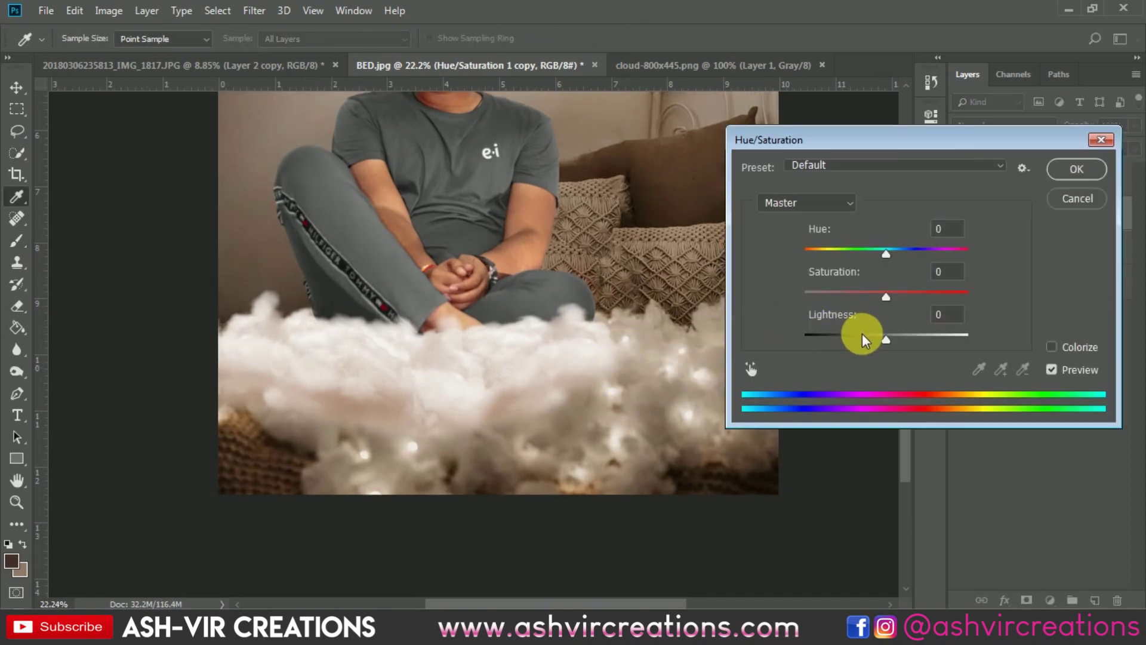
{"action": "left_click_drag", "start_coordinate": [877, 339], "coordinate": [883, 340]}
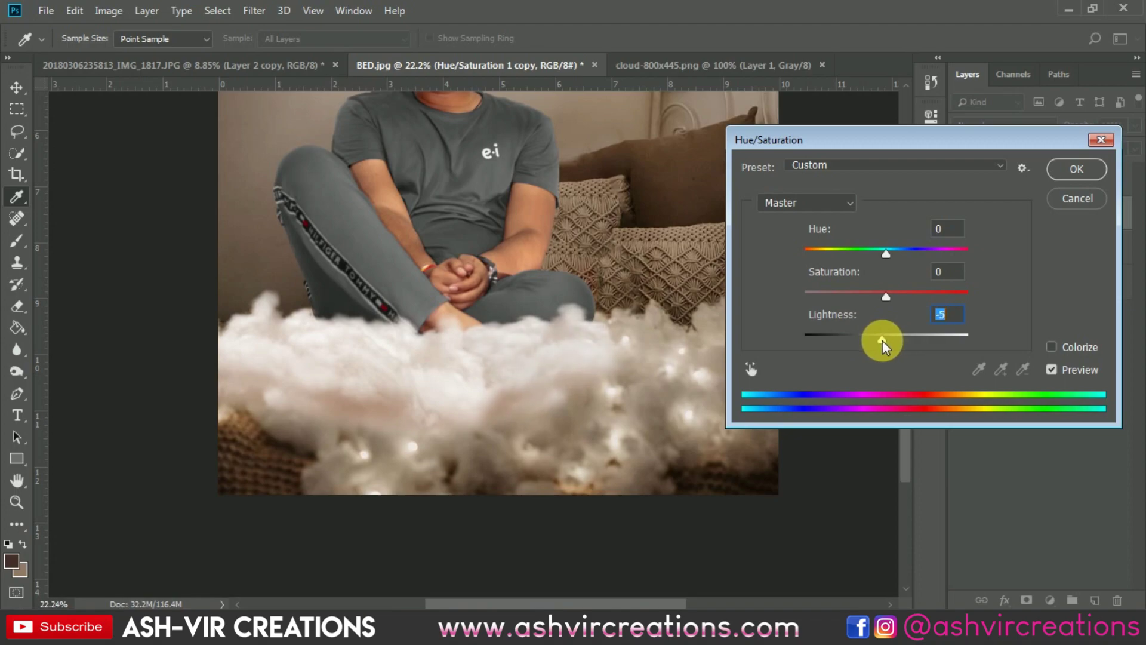
{"action": "left_click", "coordinate": [1076, 170]}
- Apply the same Hue/Saturation lightness of -5 to the Hue/Saturation 1 cloud and compare the picture with that layer hidden and shown
{"action": "left_click", "coordinate": [1000, 184]}
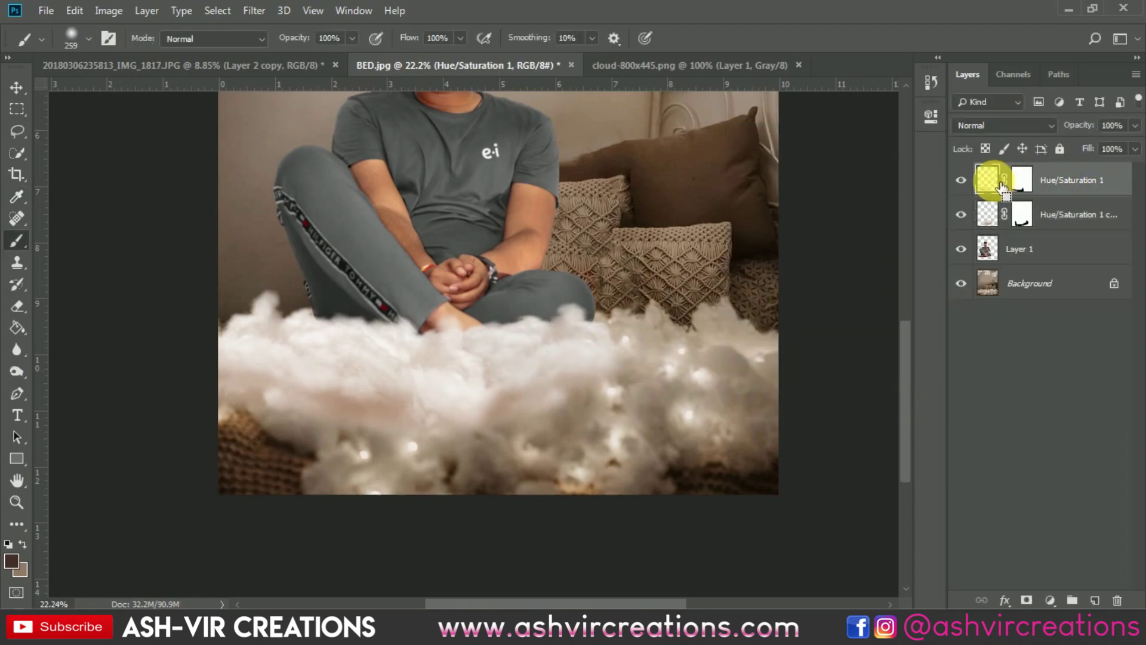
{"action": "key", "text": "ctrl+alt+u"}
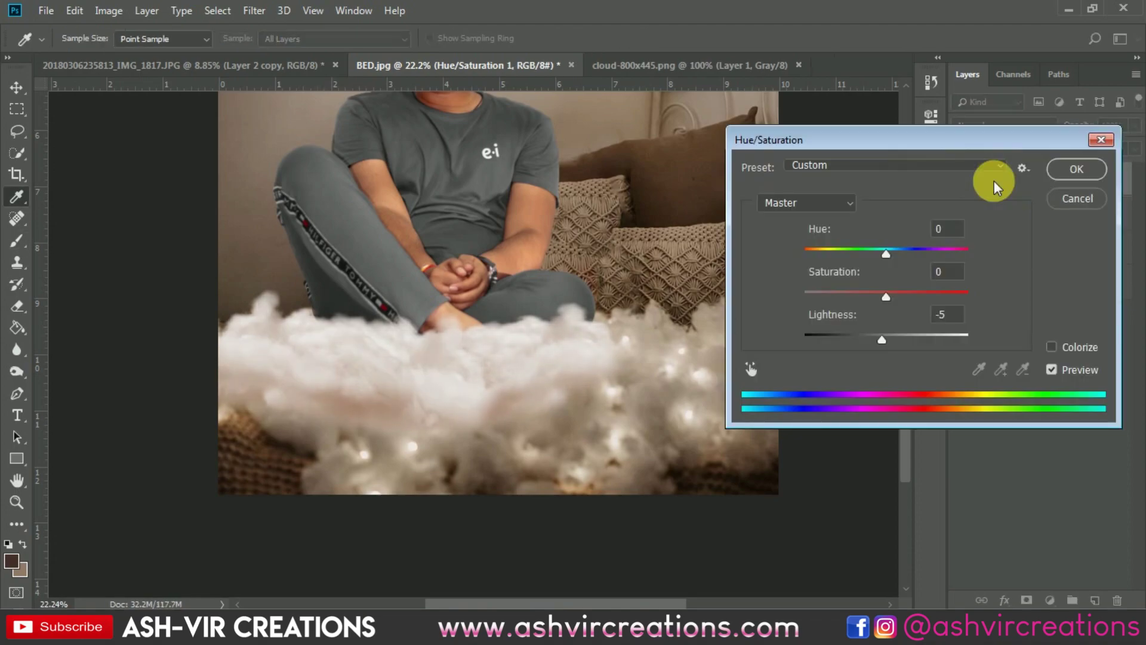
{"action": "left_click", "coordinate": [1090, 171]}
{"action": "key", "text": "b"}
{"action": "key", "text": "v"}
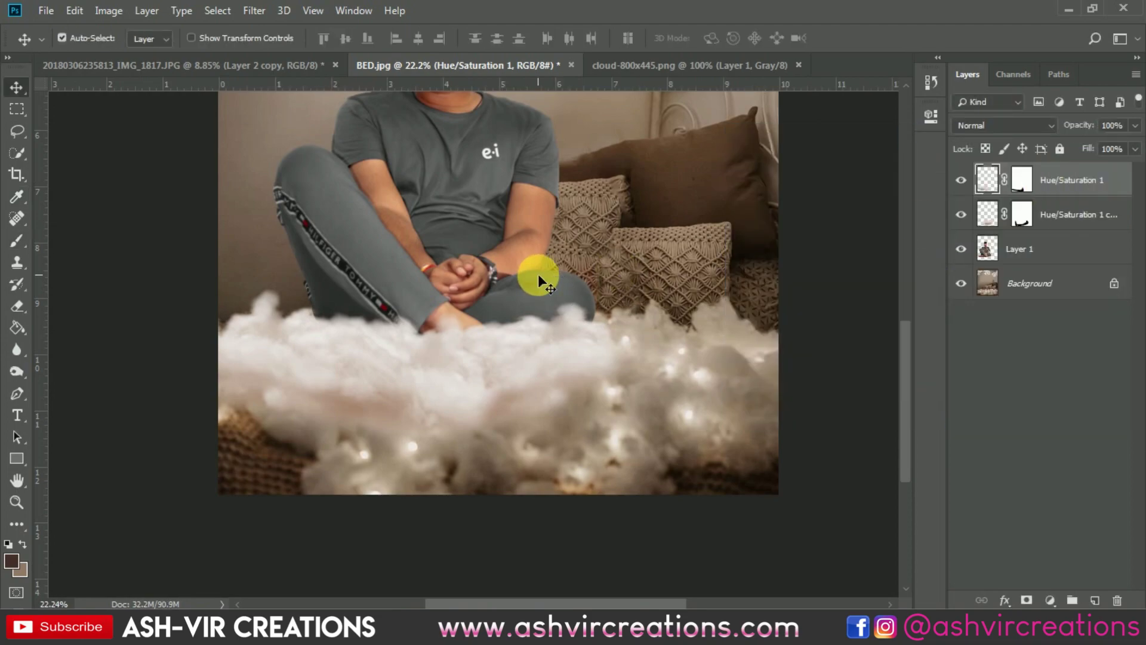
{"action": "scroll", "coordinate": [538, 274], "scroll_direction": "down", "scroll_amount": 1}
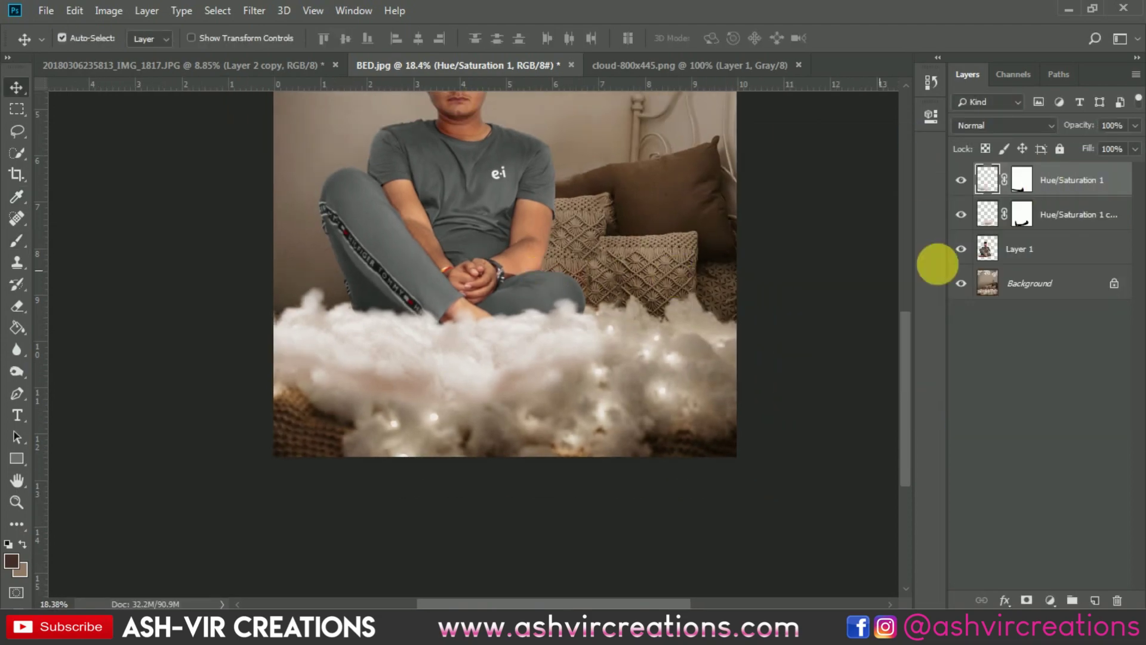
{"action": "left_click", "coordinate": [961, 180]}
{"action": "left_click", "coordinate": [970, 180]}
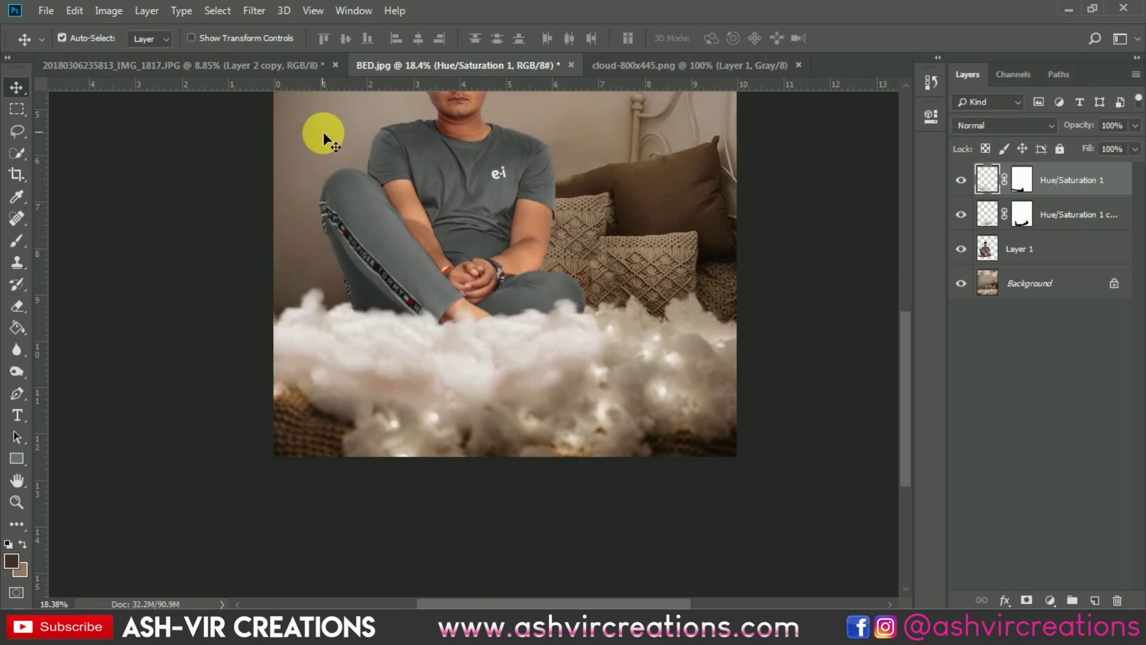
{"action": "scroll", "coordinate": [323, 131], "scroll_direction": "down", "scroll_amount": 2}
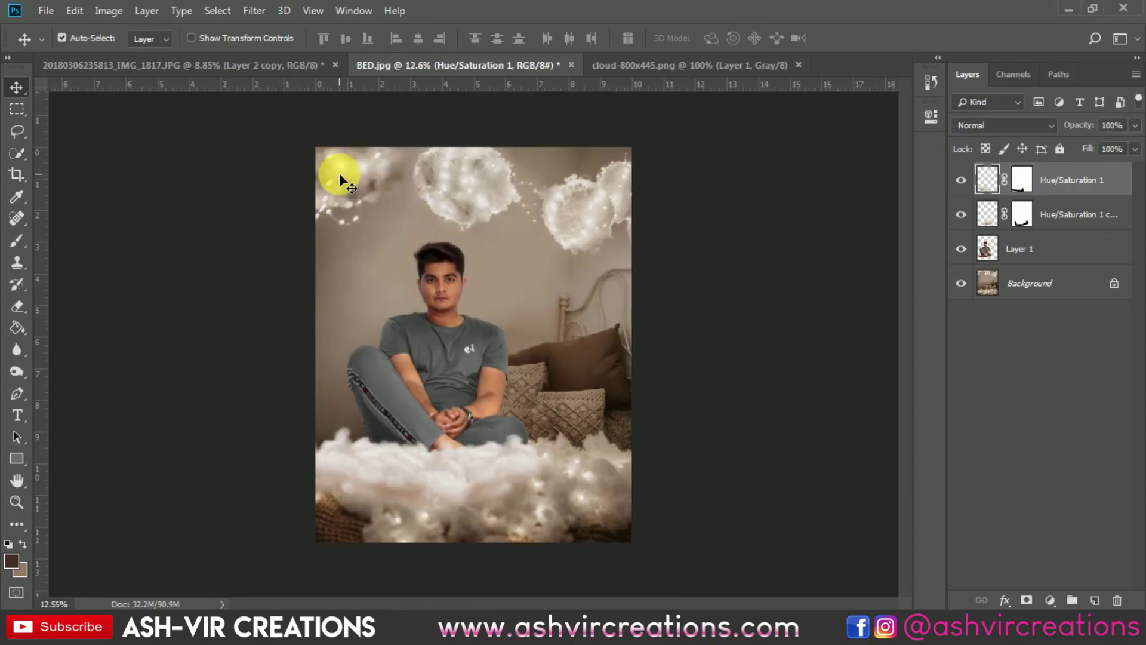
- Open the bokeh lights image ashvirphoto-544917 from the Desktop
{"action": "left_click", "coordinate": [46, 11]}
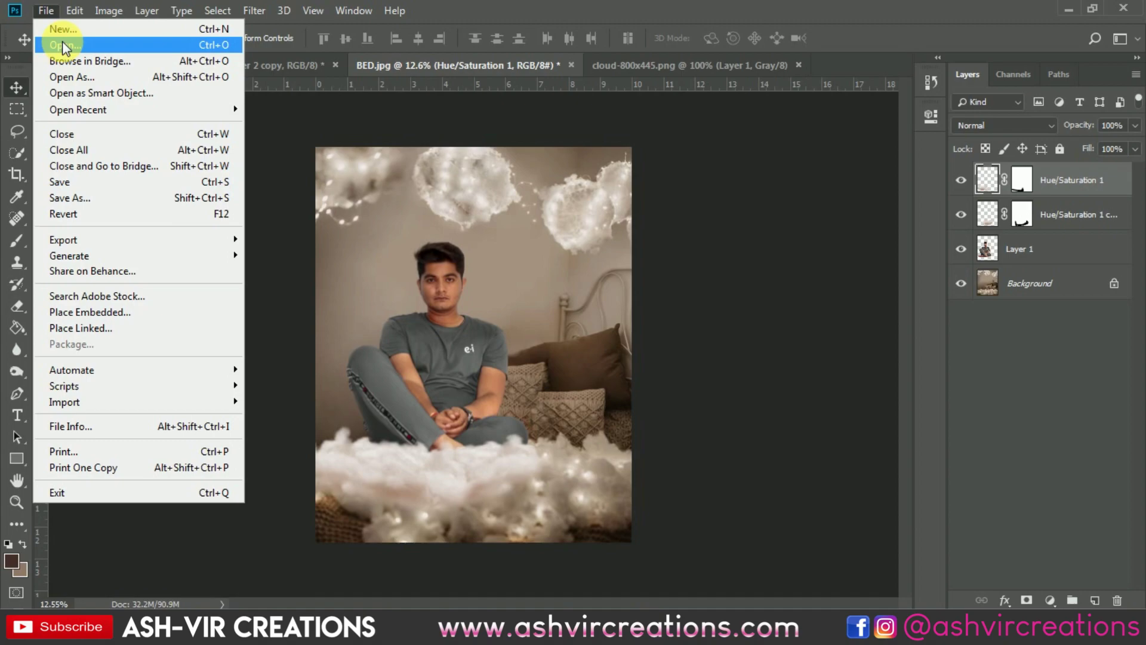
{"action": "left_click", "coordinate": [63, 44]}
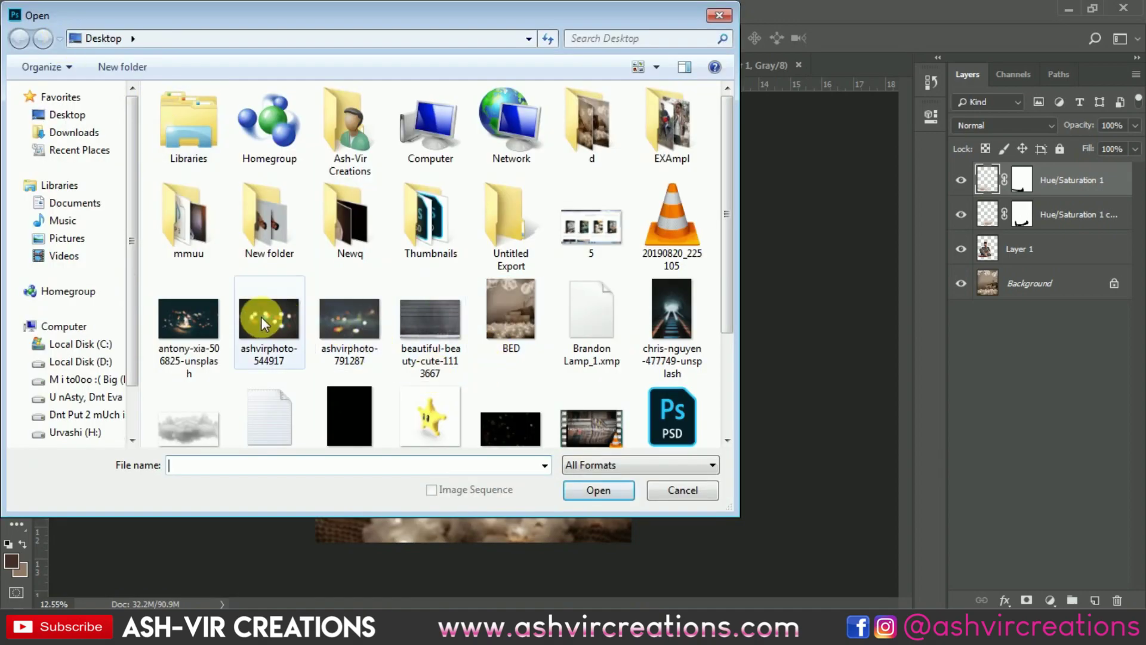
{"action": "left_click", "coordinate": [260, 317]}
{"action": "double_click", "coordinate": [260, 316]}
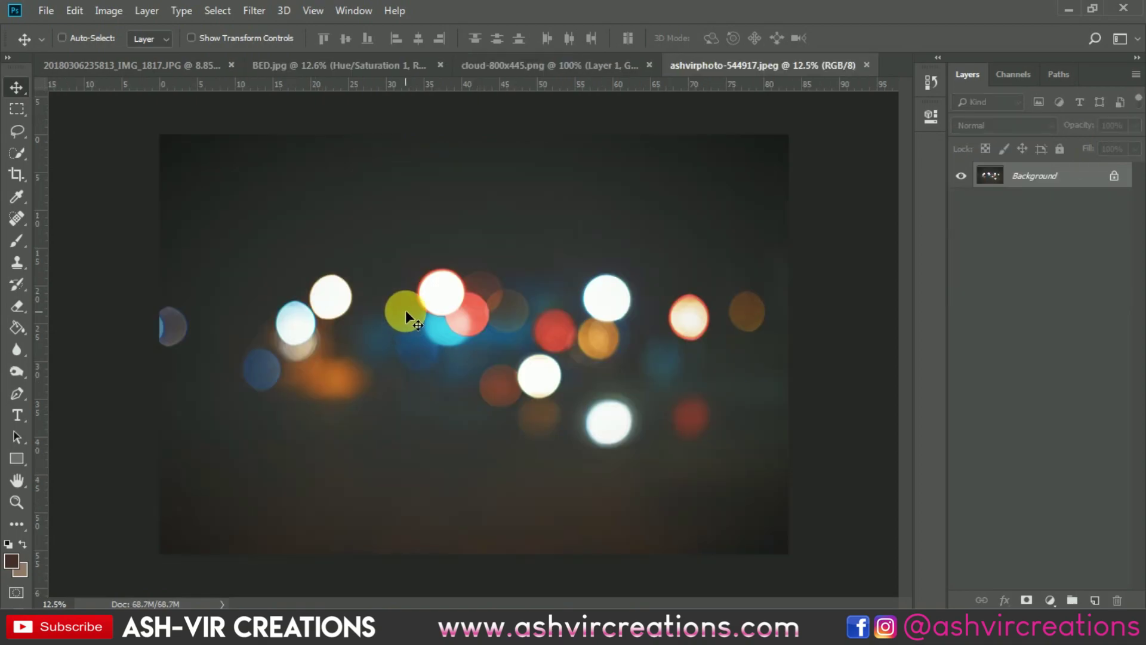
- Darken the bokeh image's background to black using Levels with a black input level of 53
{"action": "key", "text": "ctrl+l"}
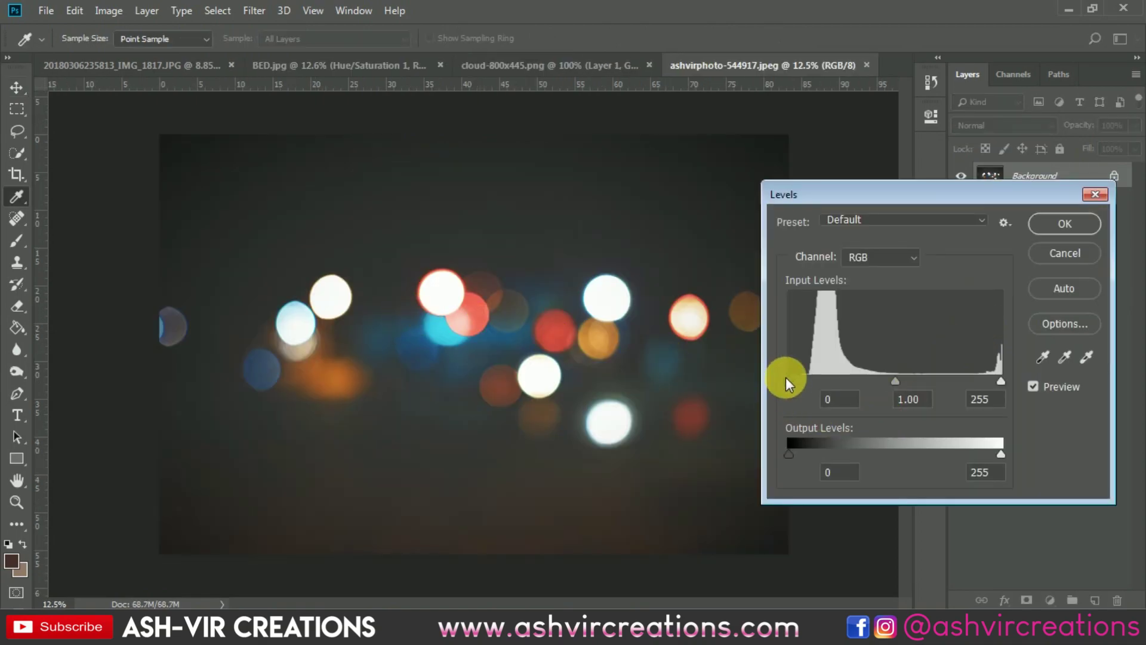
{"action": "left_click_drag", "start_coordinate": [785, 377], "coordinate": [834, 377]}
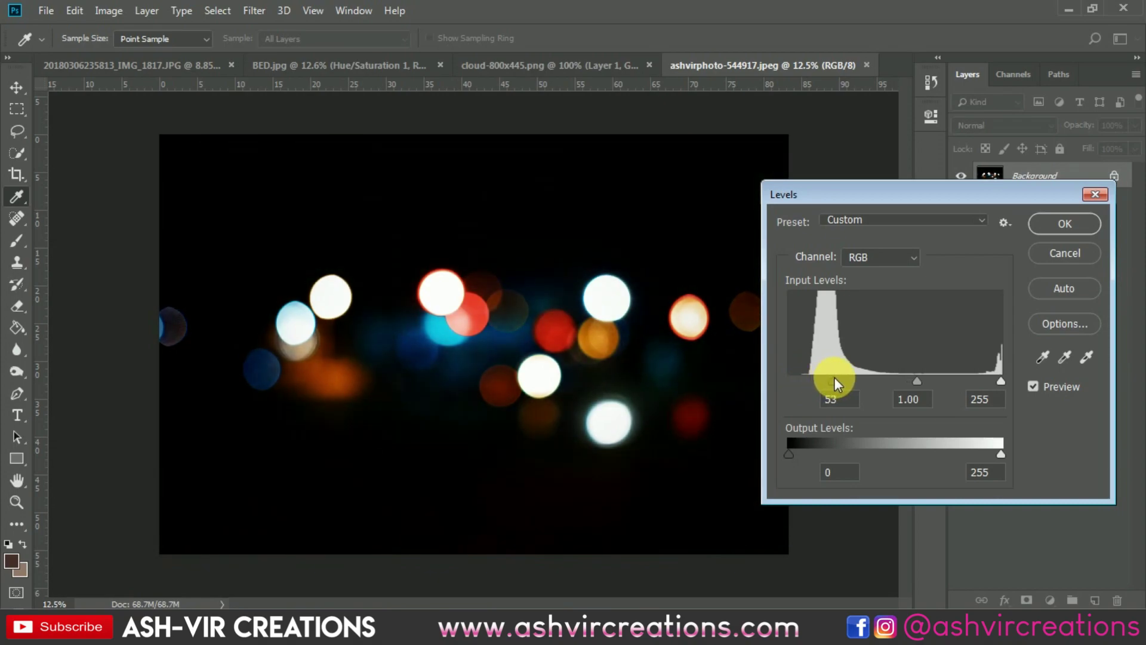
{"action": "left_click", "coordinate": [1053, 224]}
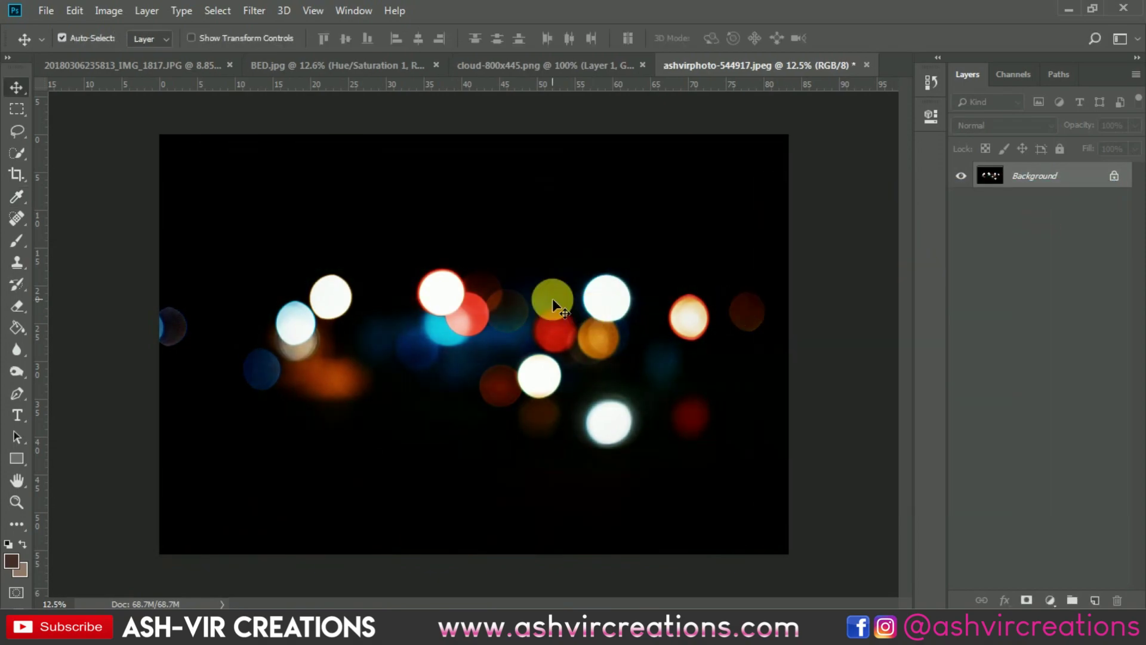
- Bring the bokeh image into the BED document as a new top layer and scale it to 71.90%
{"action": "left_click_drag", "start_coordinate": [338, 63], "coordinate": [484, 289]}
{"action": "key", "text": "ctrl+t"}
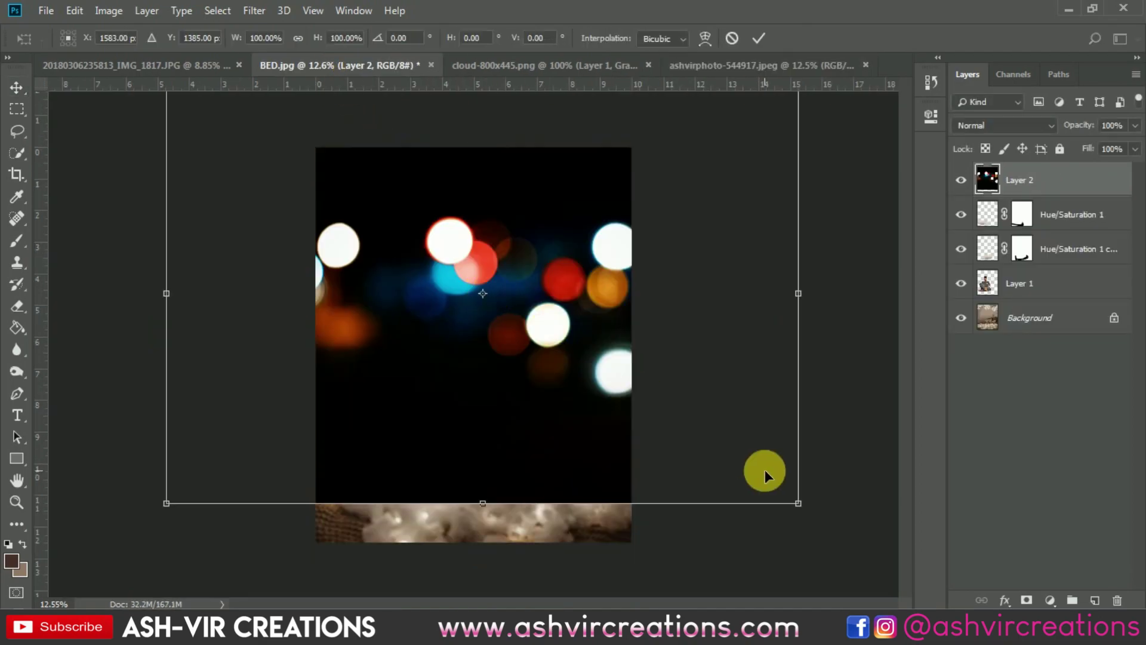
{"action": "left_click_drag", "start_coordinate": [802, 499], "coordinate": [707, 447]}
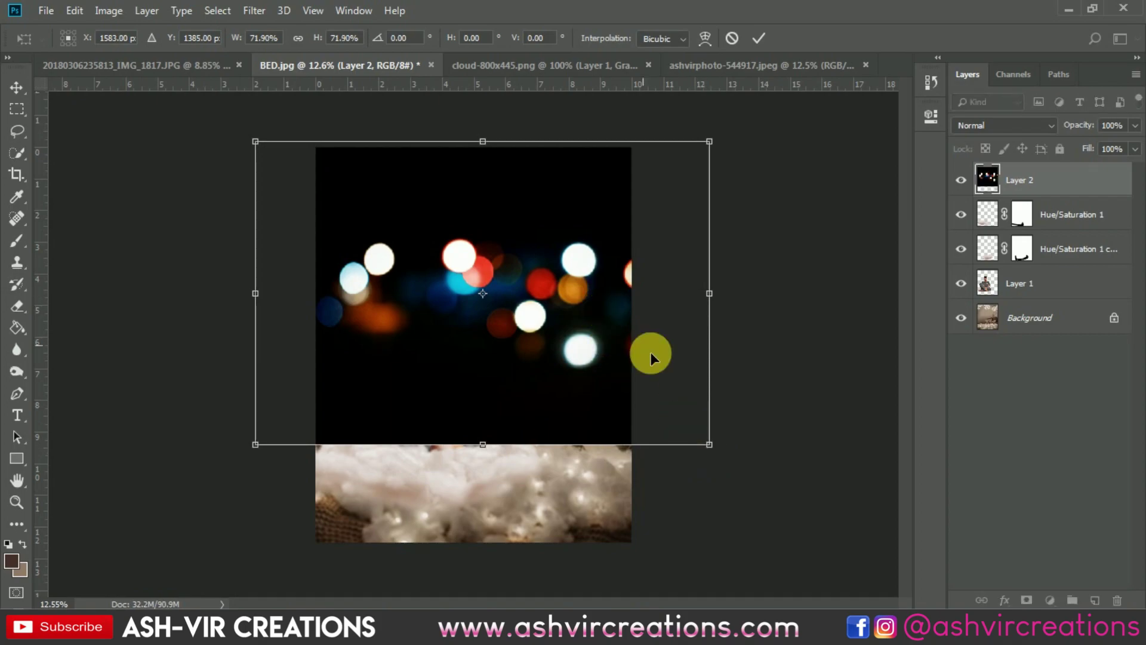
{"action": "key", "text": "Return"}
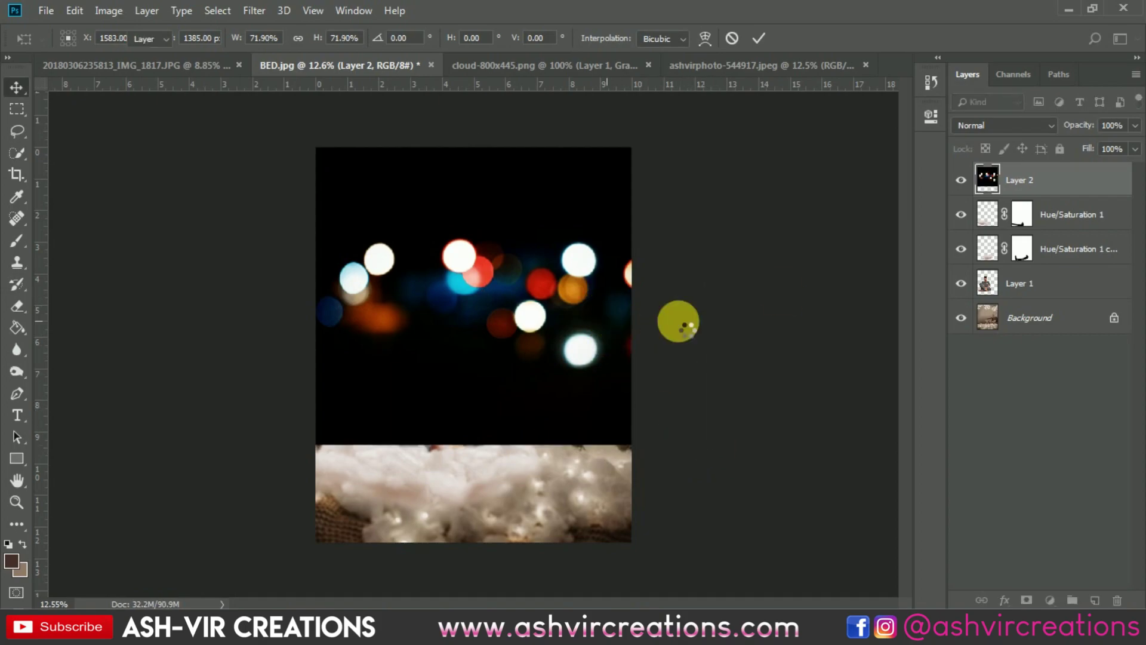
- Duplicate the bokeh layer as a hidden spare copy and set the original Layer 2 to Screen blend mode
{"action": "right_click", "coordinate": [1033, 180]}
{"action": "left_click", "coordinate": [871, 90]}
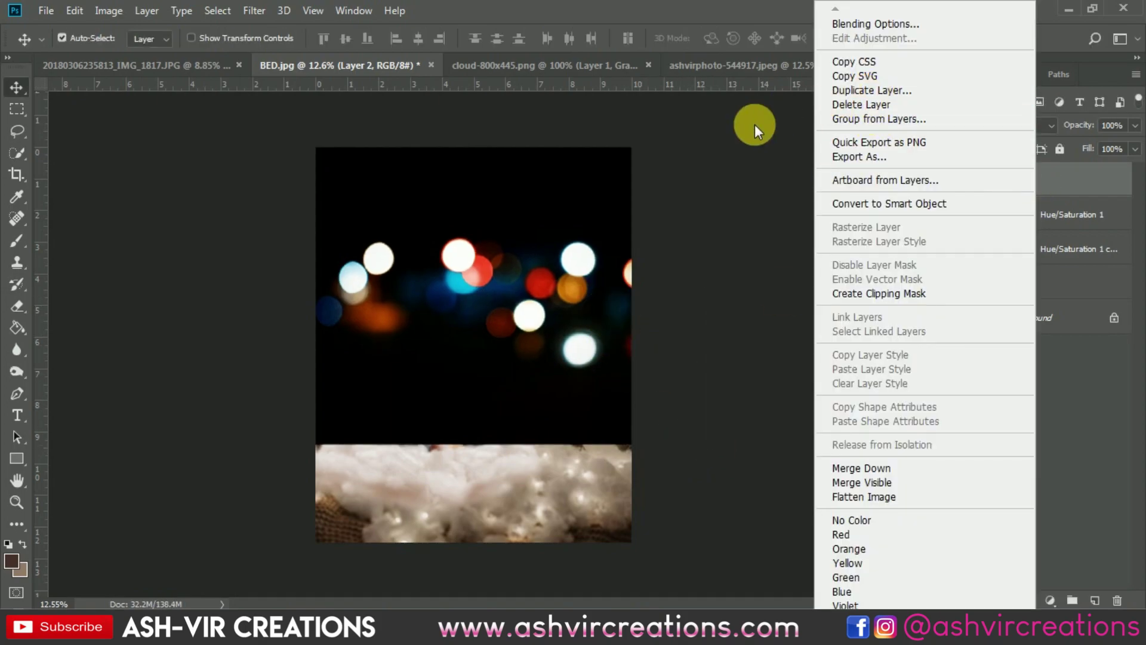
{"action": "left_click", "coordinate": [713, 162]}
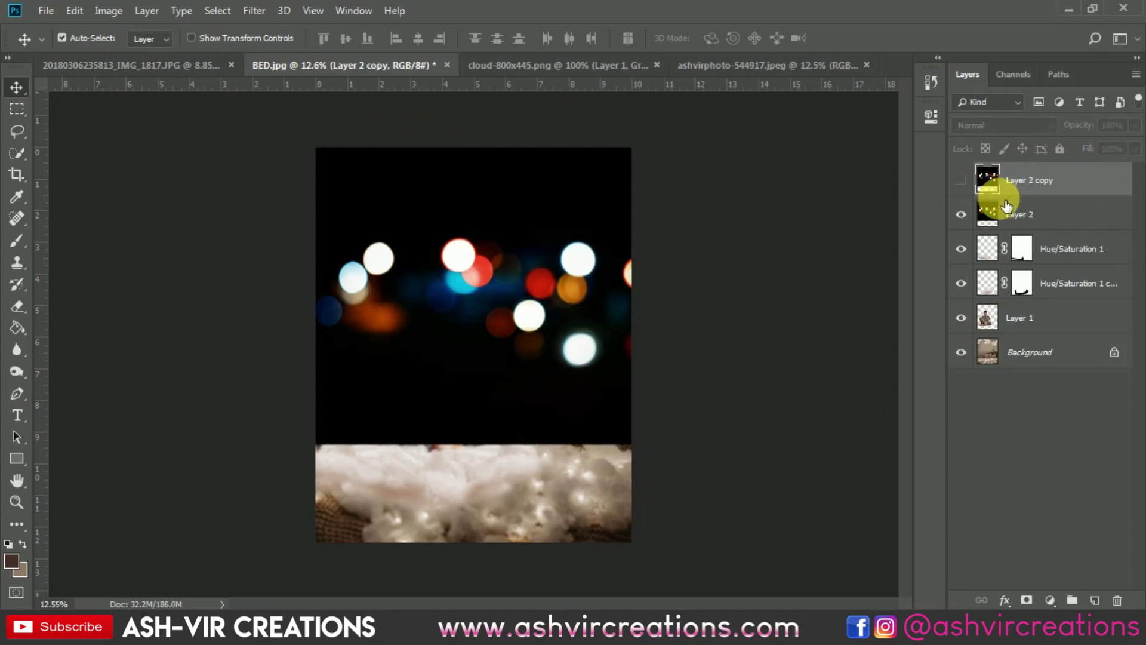
{"action": "left_click", "coordinate": [1013, 216]}
{"action": "left_click", "coordinate": [991, 124]}
{"action": "left_click", "coordinate": [980, 261]}
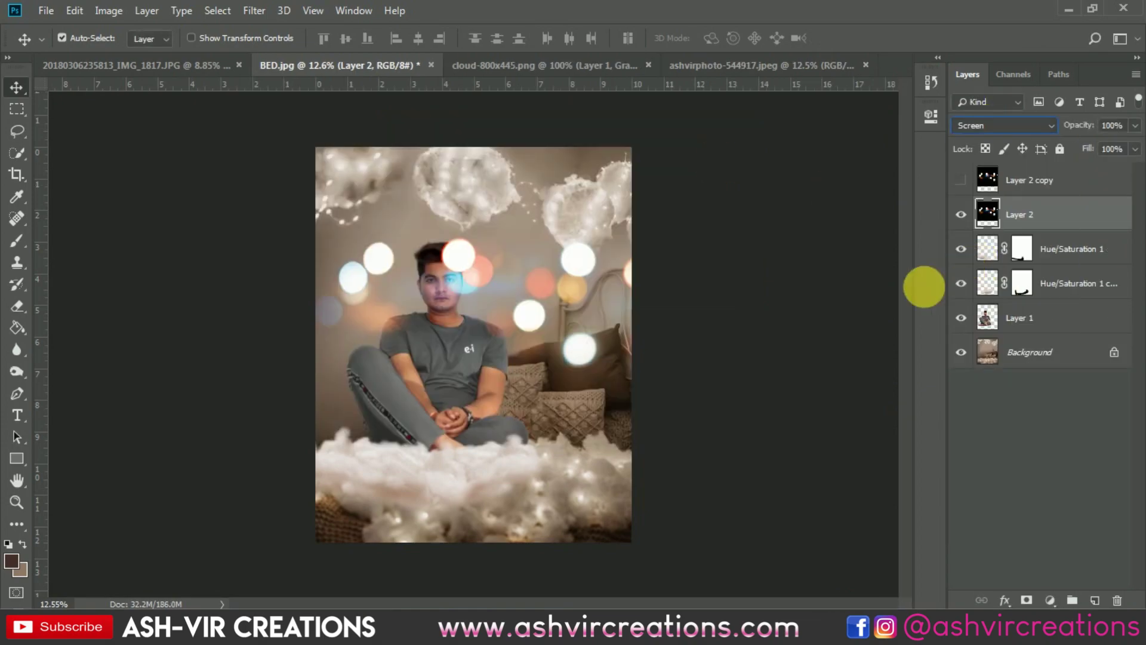
- Move the bokeh lights down the picture, scale them to about 24.3% and rotate them 28.5° over the front clouds
{"action": "left_click_drag", "start_coordinate": [536, 286], "coordinate": [523, 405]}
{"action": "key", "text": "ctrl+y"}
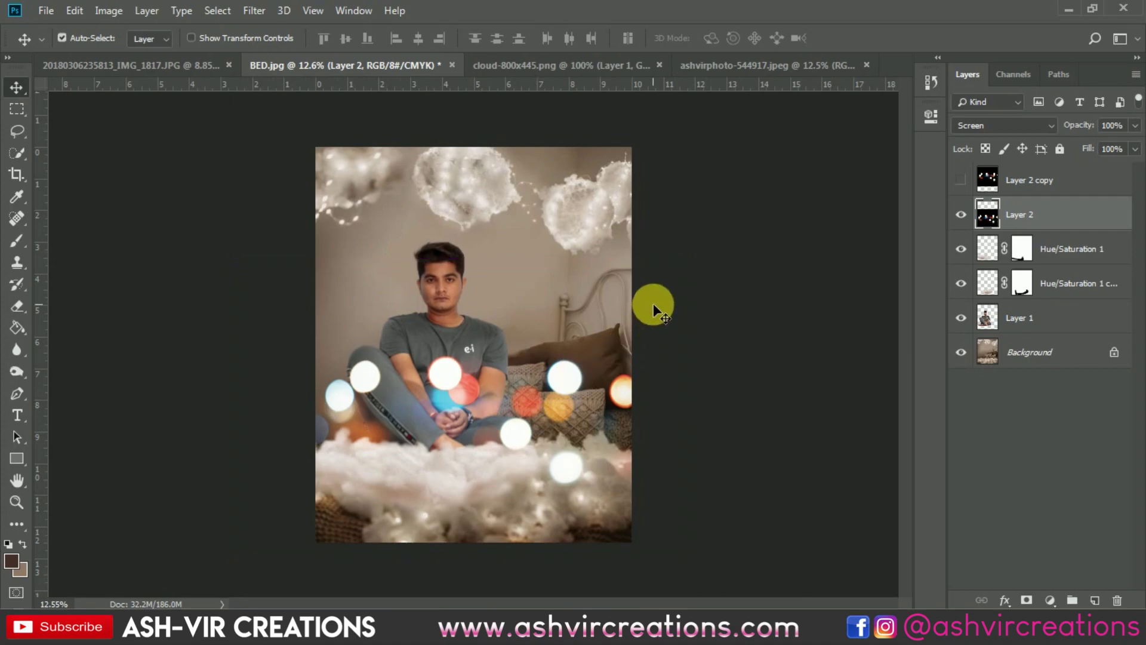
{"action": "key", "text": "ctrl+t"}
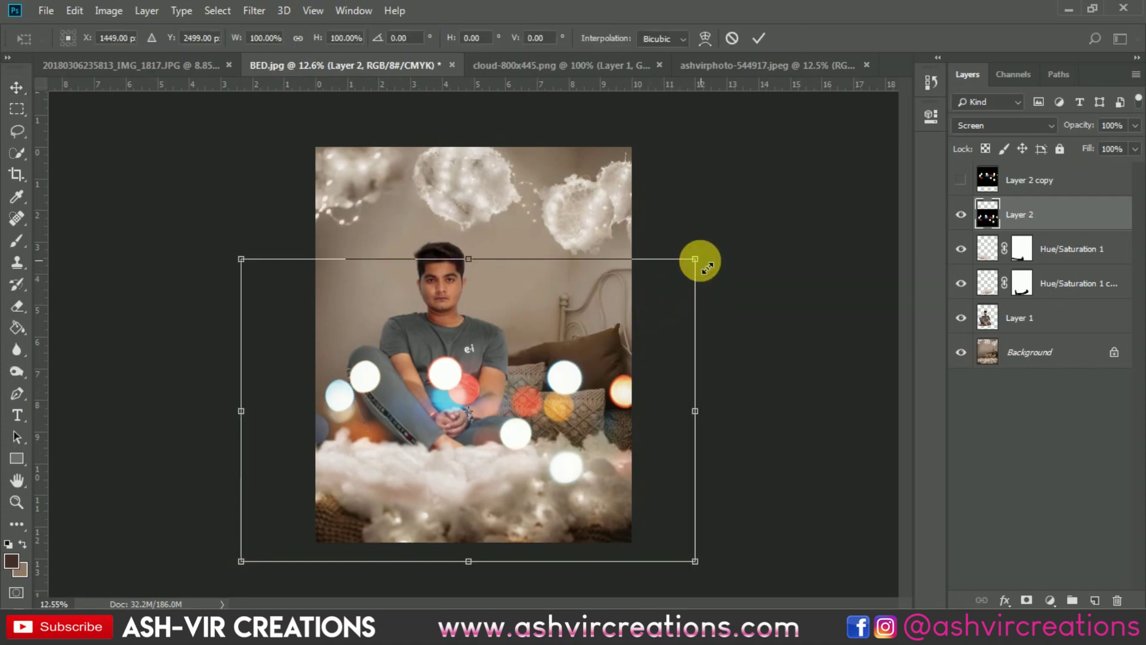
{"action": "left_click_drag", "start_coordinate": [695, 259], "coordinate": [423, 492]}
{"action": "scroll", "coordinate": [421, 482], "scroll_direction": "up", "scroll_amount": 4}
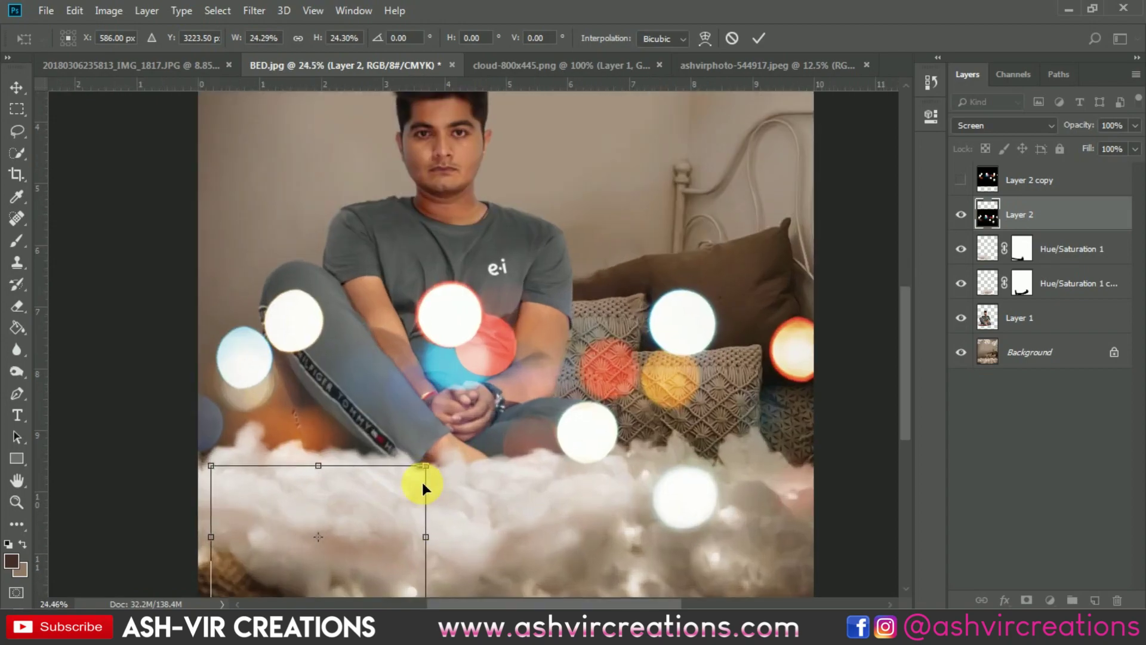
{"action": "left_click_drag", "start_coordinate": [583, 376], "coordinate": [579, 460]}
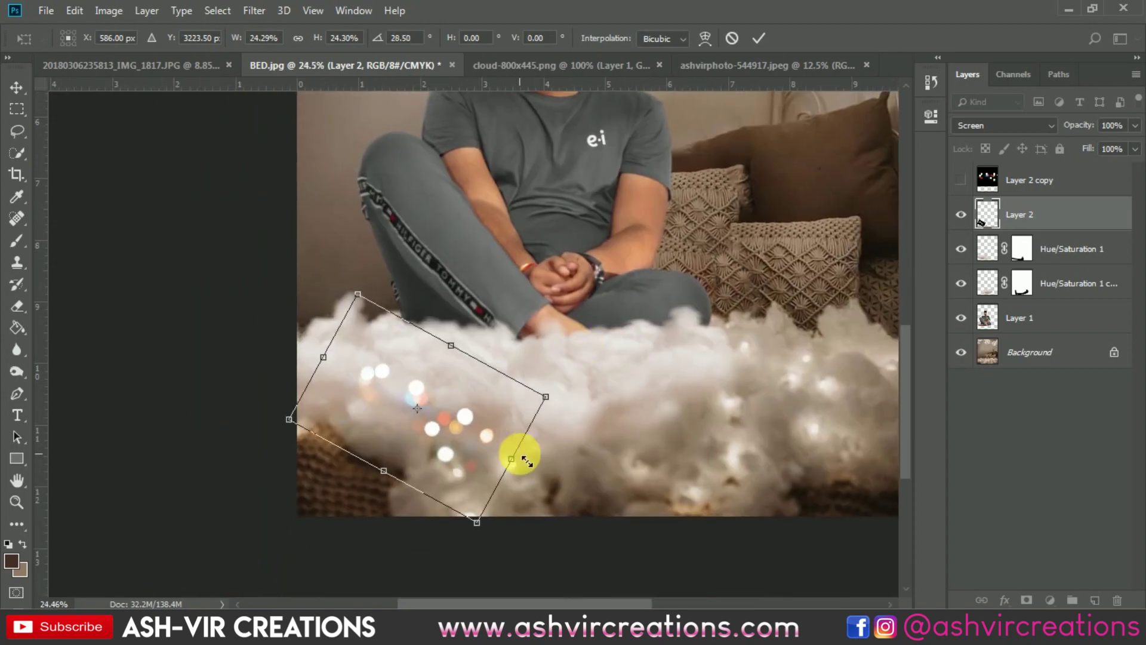
- Reshape and reposition the shrunken bokeh lights on the left part of the front cloud and apply the transform
{"action": "left_click_drag", "start_coordinate": [546, 396], "coordinate": [585, 402]}
{"action": "left_click_drag", "start_coordinate": [501, 425], "coordinate": [528, 459]}
{"action": "left_click_drag", "start_coordinate": [608, 421], "coordinate": [430, 388]}
{"action": "key", "text": "Return"}
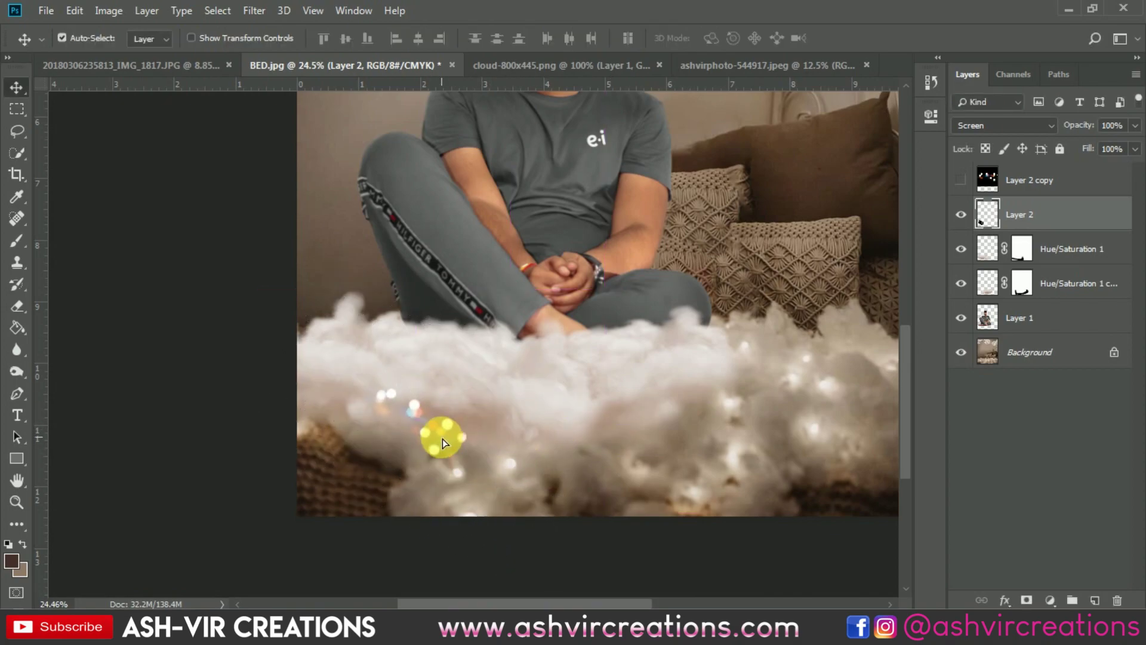
- Remove the colour from the small bokeh lights on Layer 2 by lowering the saturation fully with Hue/Saturation
{"action": "scroll", "coordinate": [429, 414], "scroll_direction": "up", "scroll_amount": 3}
{"action": "left_click_drag", "start_coordinate": [436, 409], "coordinate": [549, 414]}
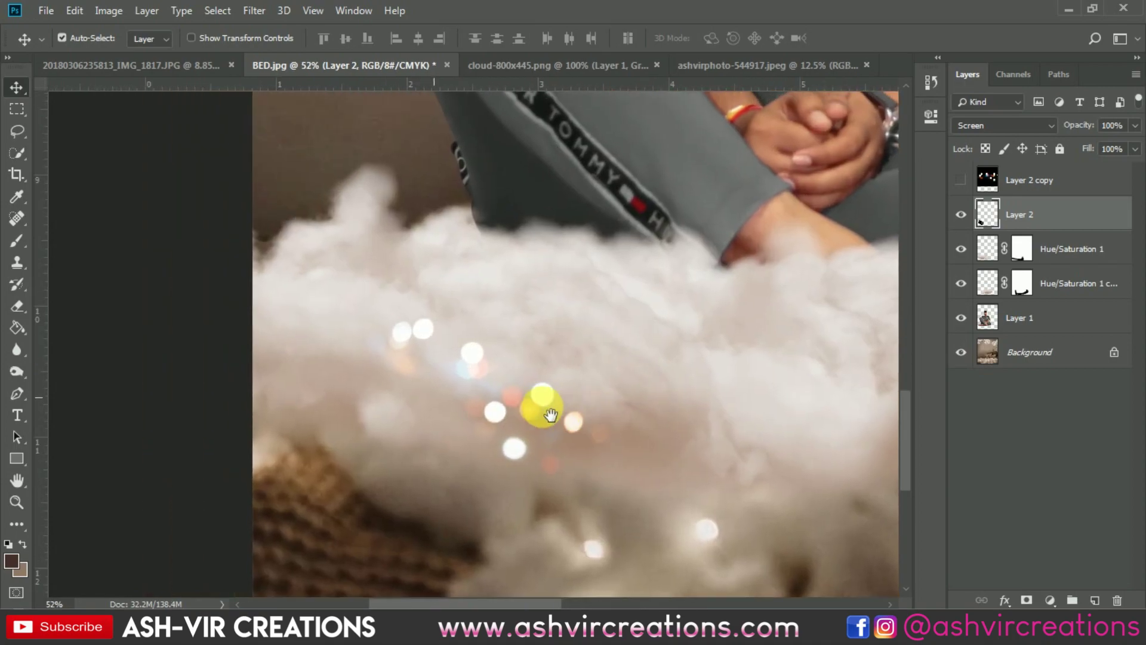
{"action": "key", "text": "ctrl+u"}
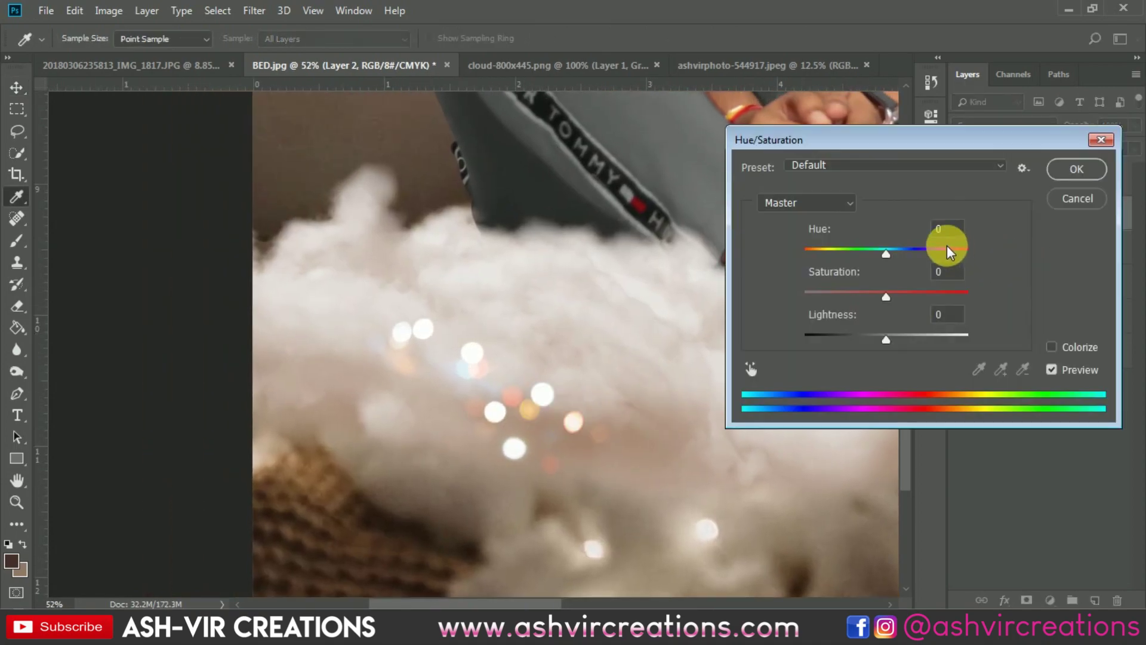
{"action": "left_click_drag", "start_coordinate": [886, 297], "coordinate": [804, 297]}
{"action": "left_click", "coordinate": [1070, 175]}
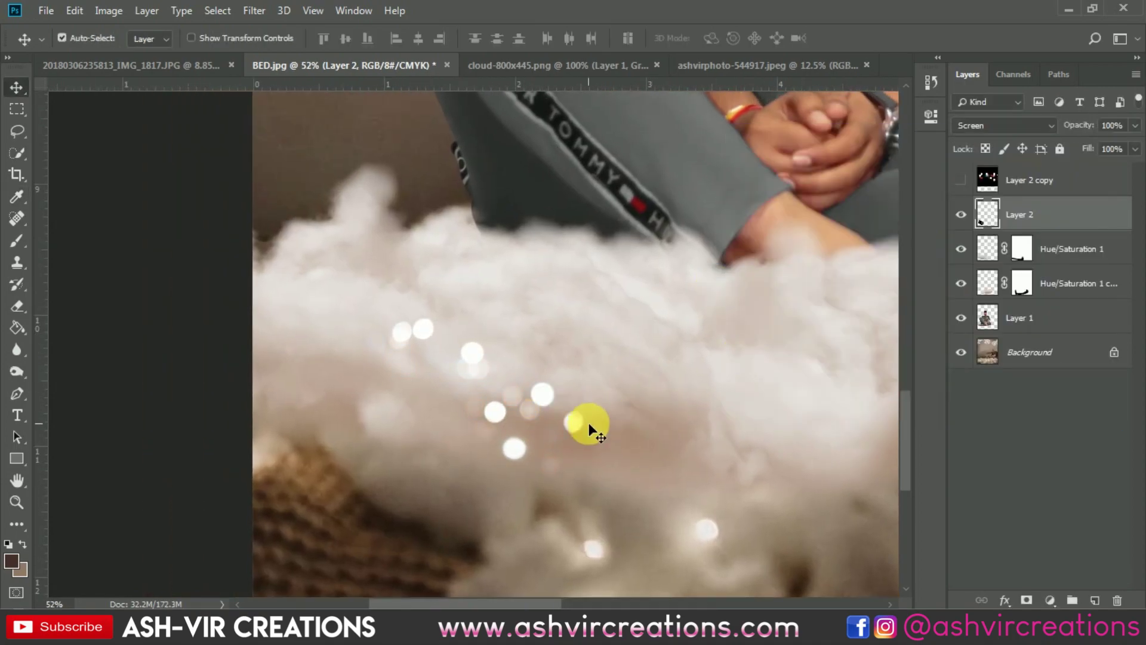
- Reposition the white bokeh lights on the left part of the front cloud, below the man's raised knee
{"action": "left_click_drag", "start_coordinate": [551, 397], "coordinate": [513, 414]}
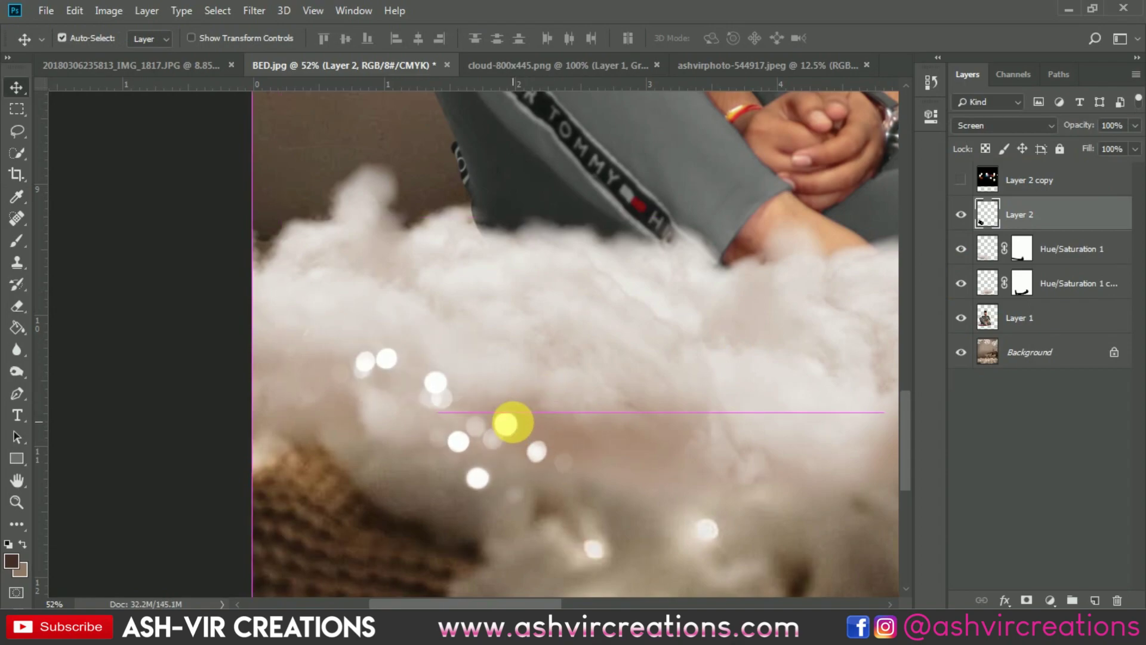
{"action": "scroll", "coordinate": [513, 420], "scroll_direction": "down", "scroll_amount": 5}
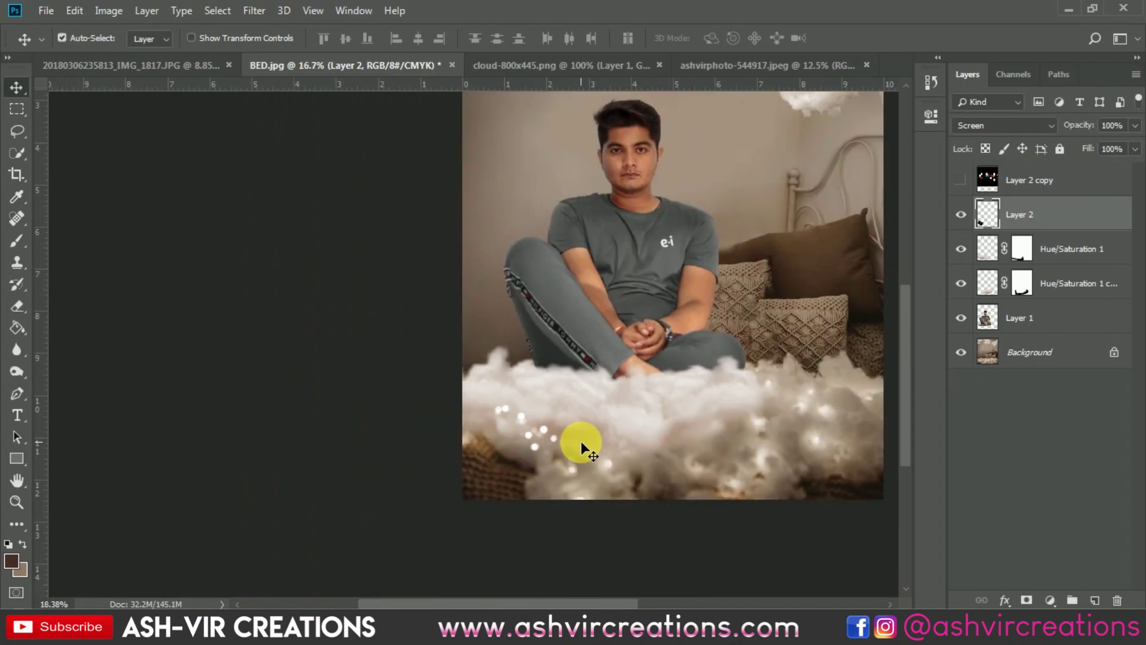
{"action": "scroll", "coordinate": [581, 442], "scroll_direction": "up", "scroll_amount": 2}
{"action": "left_click_drag", "start_coordinate": [530, 435], "coordinate": [590, 394]}
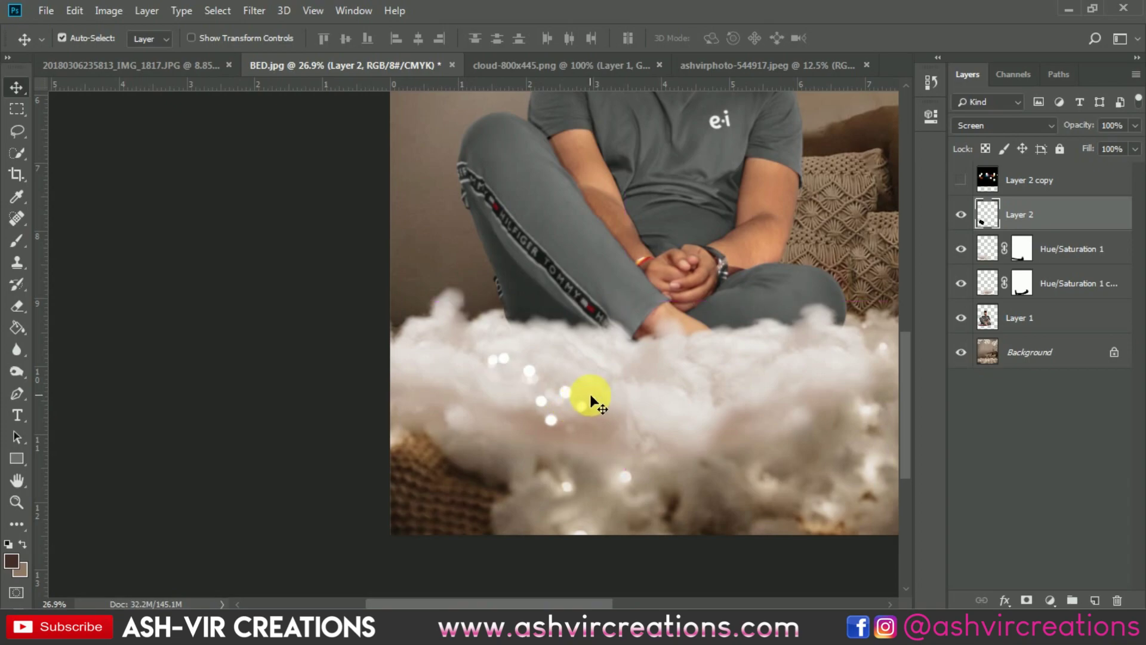
{"action": "scroll", "coordinate": [591, 395], "scroll_direction": "up", "scroll_amount": 2}
{"action": "scroll", "coordinate": [770, 399], "scroll_direction": "down", "scroll_amount": 4}
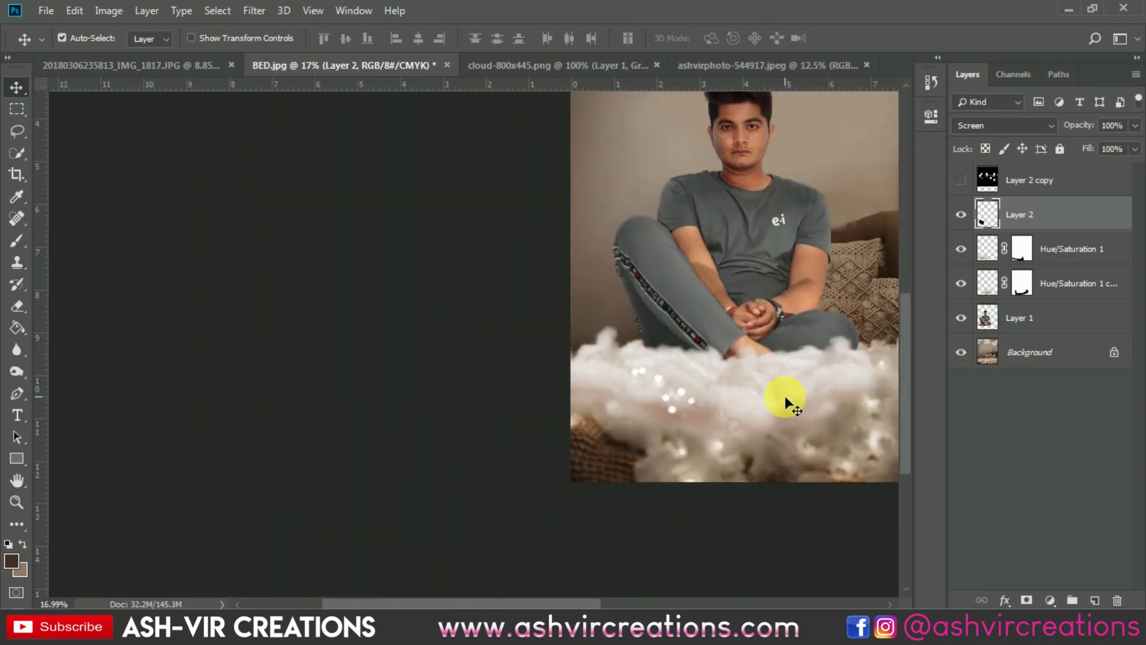
- Duplicate Layer 2 as Layer 2 copy 2 and place the copy beneath the Hue/Saturation 1 cloud layer
{"action": "left_click_drag", "start_coordinate": [786, 401], "coordinate": [537, 384]}
{"action": "scroll", "coordinate": [538, 385], "scroll_direction": "up", "scroll_amount": 2}
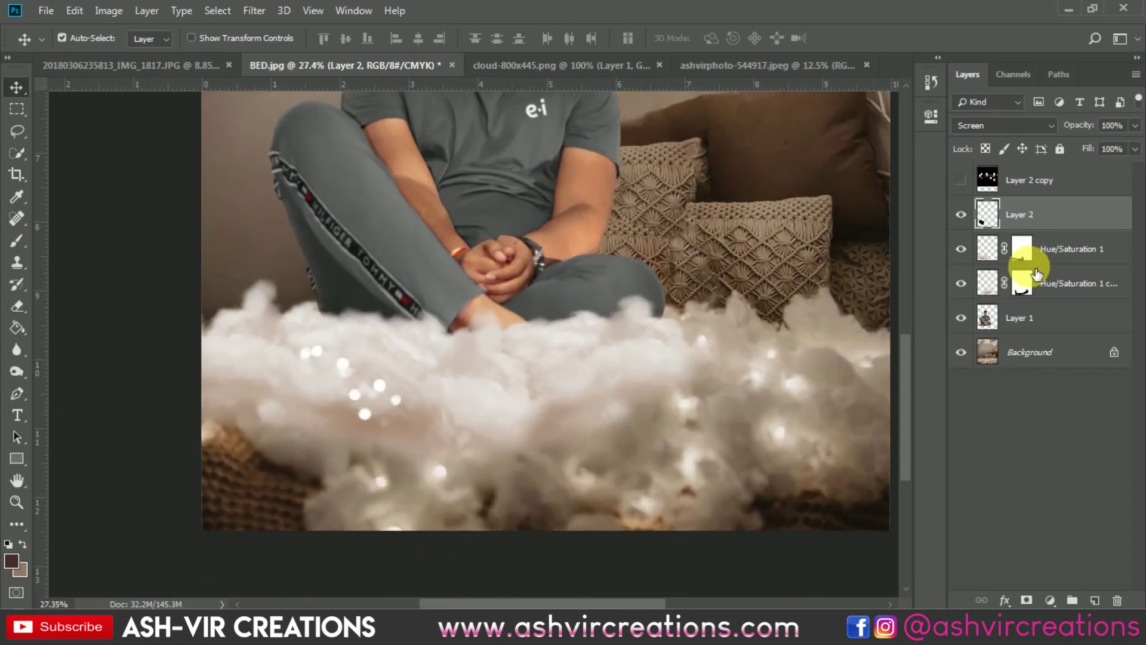
{"action": "right_click", "coordinate": [1054, 220]}
{"action": "left_click", "coordinate": [954, 93]}
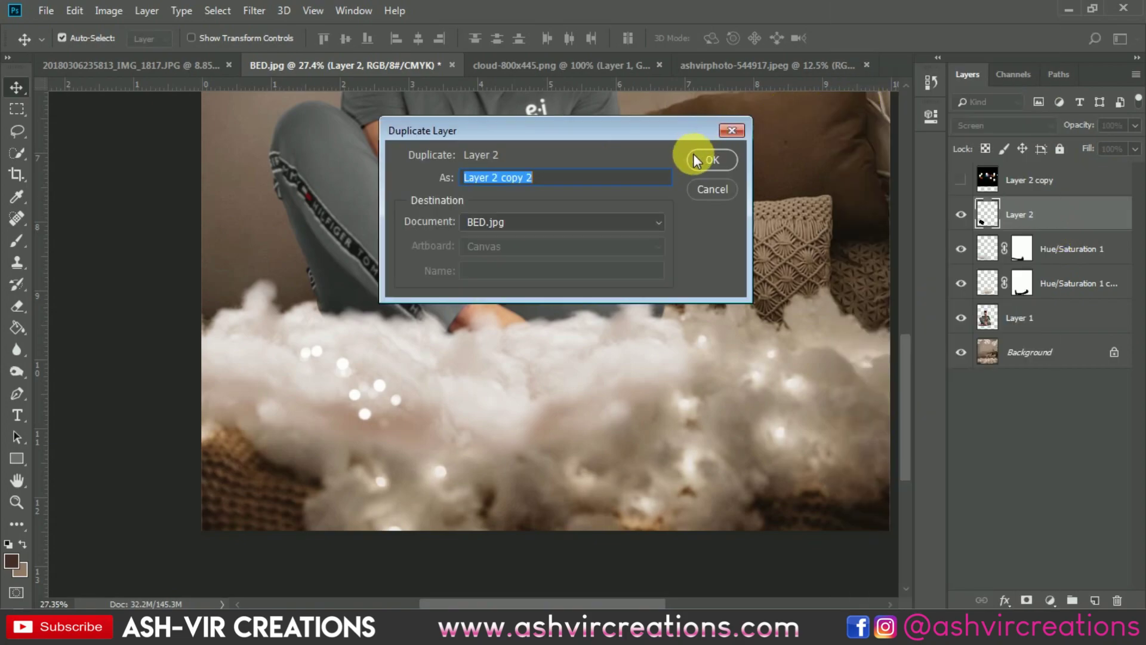
{"action": "left_click", "coordinate": [726, 160]}
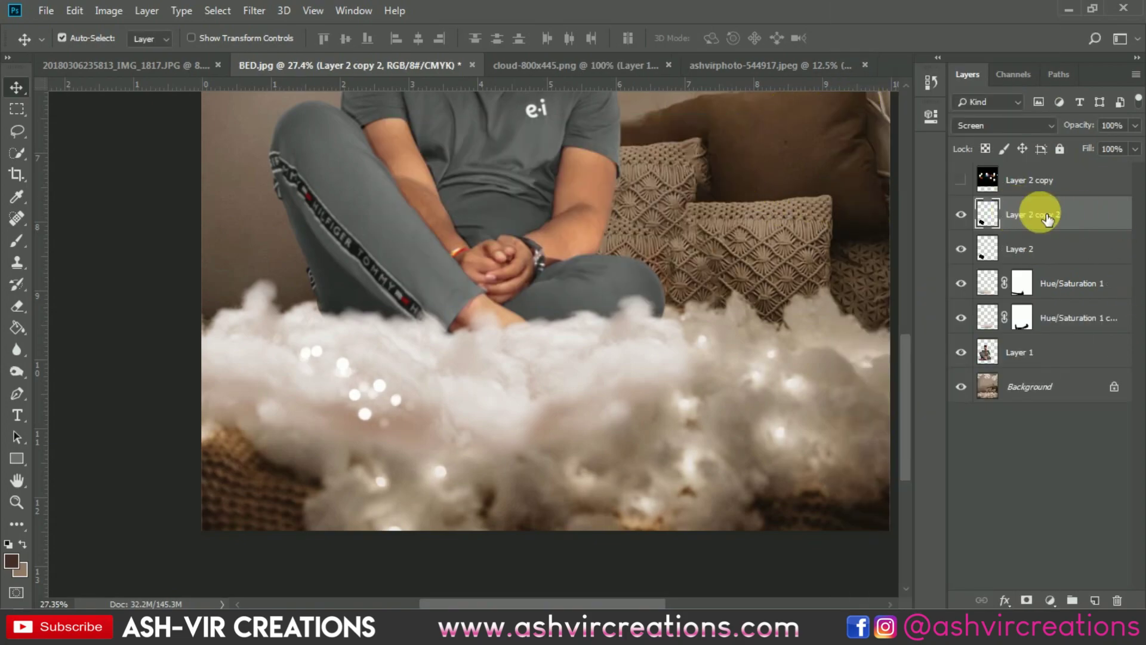
{"action": "left_click_drag", "start_coordinate": [1045, 215], "coordinate": [1039, 298]}
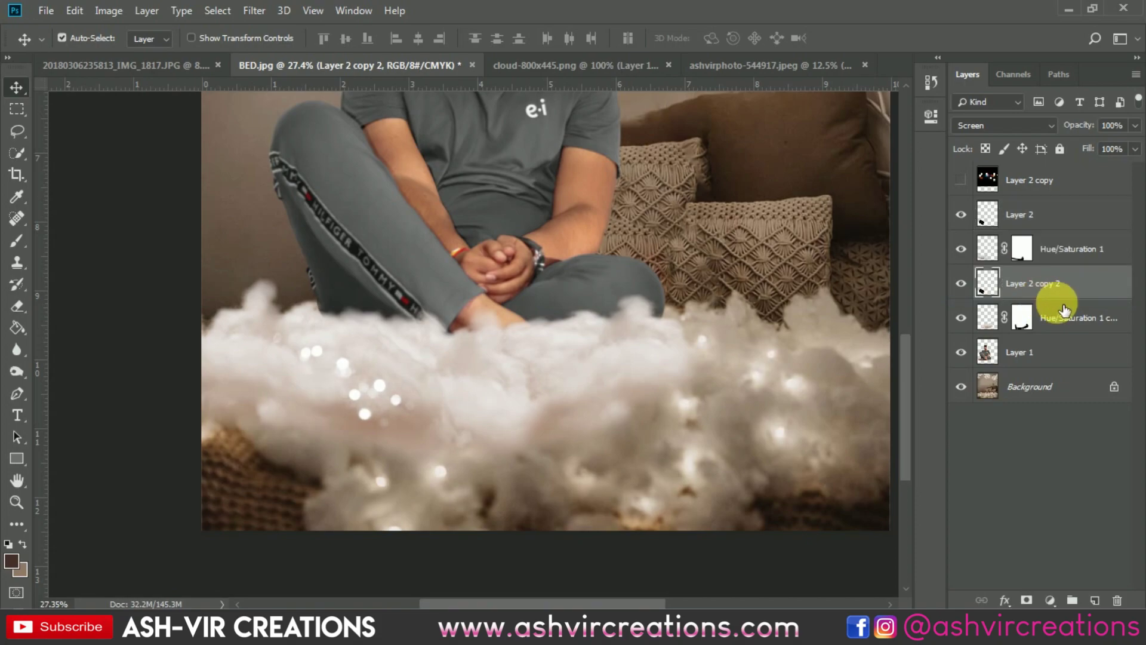
- Rotate the Layer 2 copy 2 lights and place them in the middle of the clouds below the man's feet
{"action": "key", "text": "ctrl+t"}
{"action": "left_click_drag", "start_coordinate": [431, 418], "coordinate": [554, 385]}
{"action": "left_click_drag", "start_coordinate": [663, 400], "coordinate": [667, 353]}
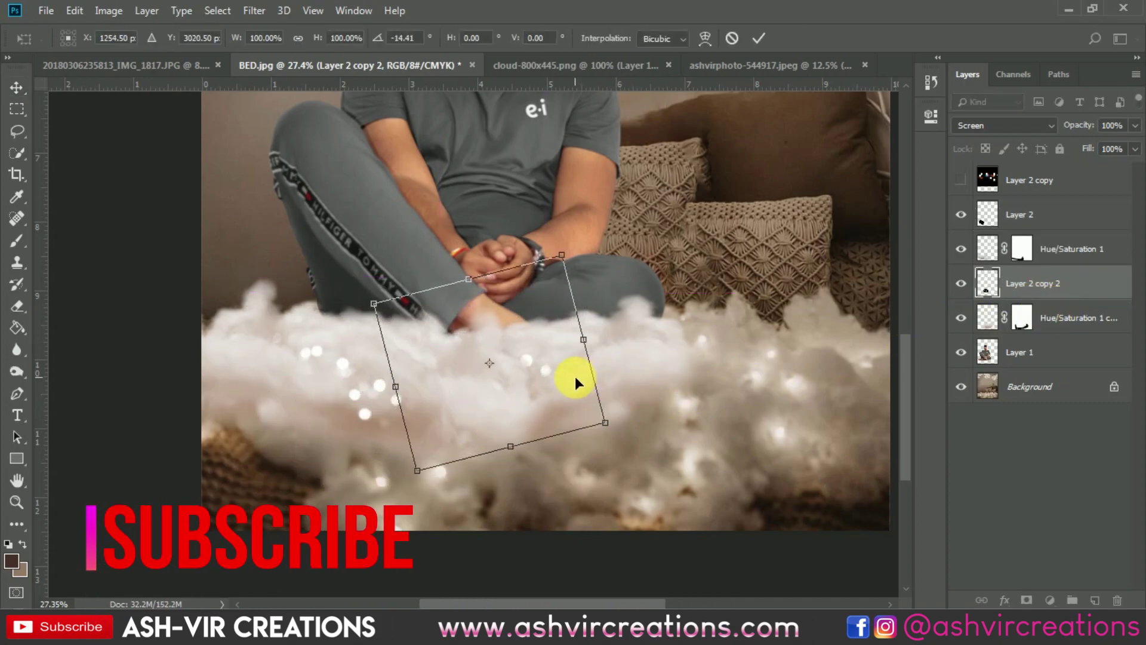
{"action": "left_click_drag", "start_coordinate": [578, 378], "coordinate": [360, 470]}
{"action": "mouse_move", "coordinate": [544, 386]}
{"action": "left_mouse_down"}
{"action": "mouse_move", "coordinate": [533, 400]}
{"action": "mouse_move", "coordinate": [548, 402]}
{"action": "left_mouse_up"}
{"action": "key", "text": "Return"}
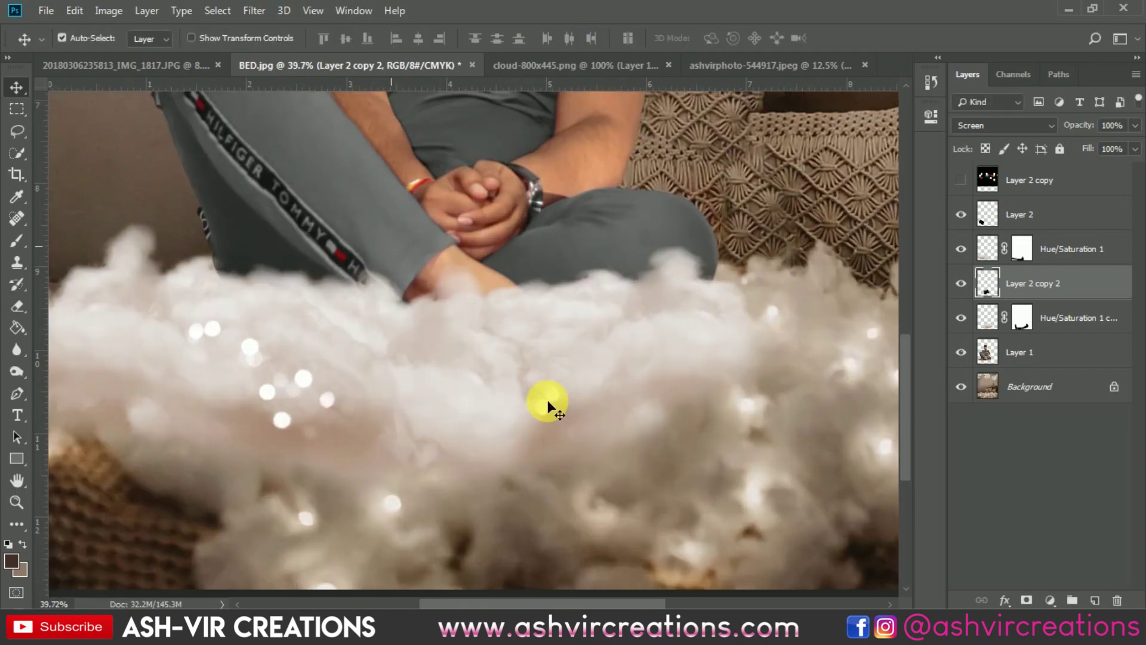
- Duplicate Layer 2 copy 2, raise the copy above the Hue/Saturation 1 cloud layer and place its lights on the right part of the clouds
{"action": "key", "text": "ctrl+0"}
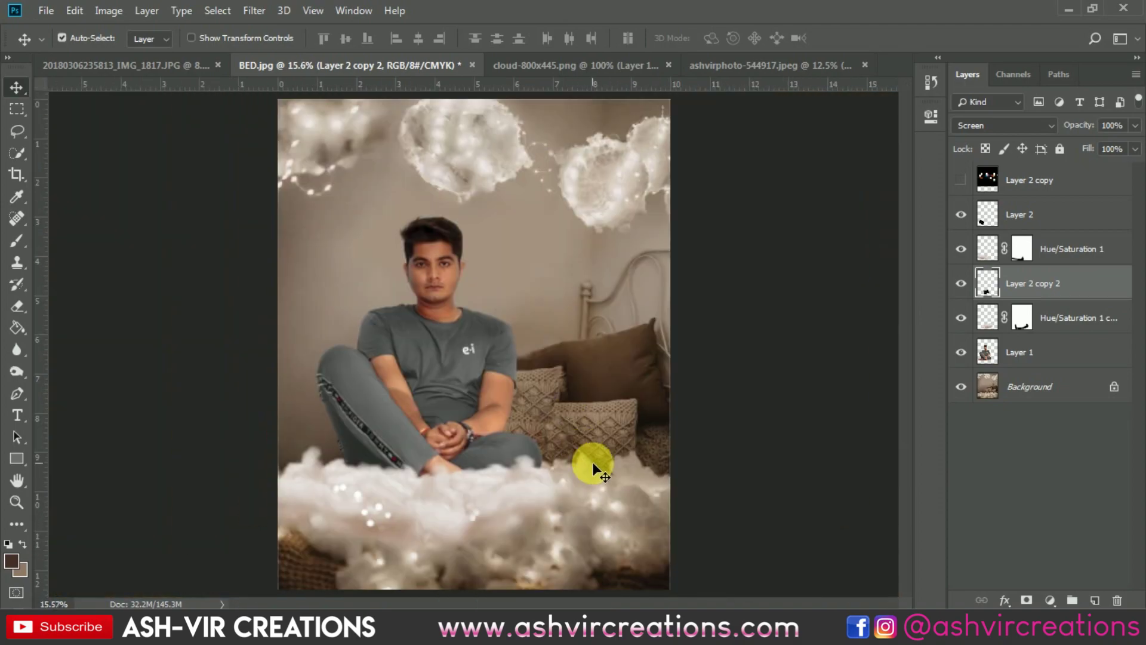
{"action": "scroll", "coordinate": [576, 463], "scroll_direction": "up", "scroll_amount": 3}
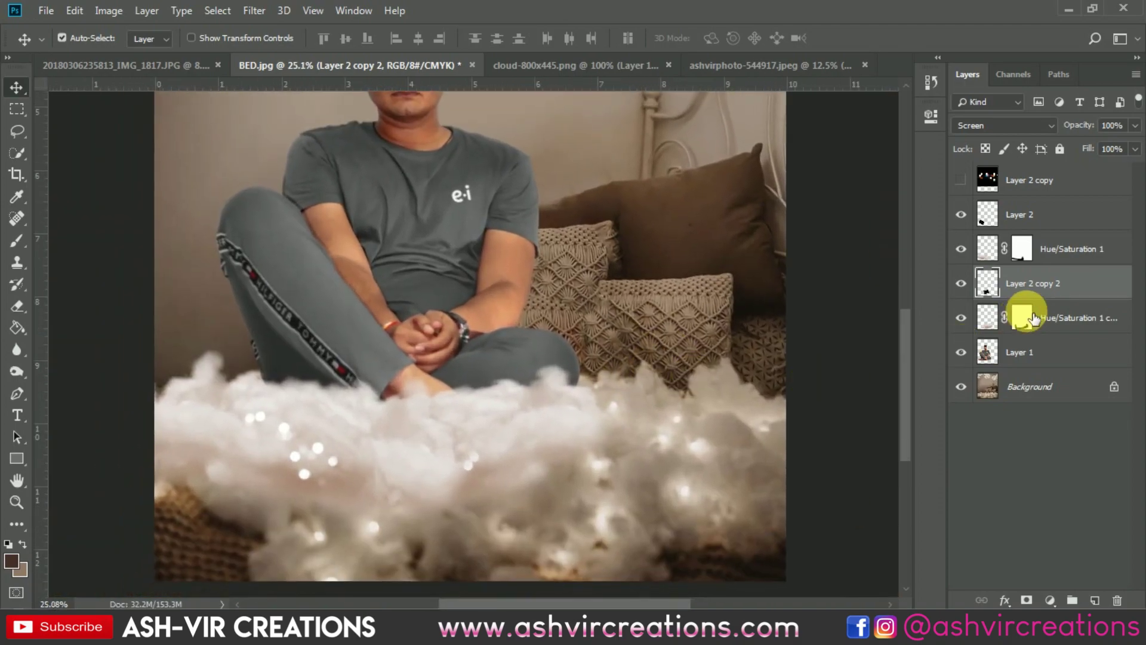
{"action": "key", "text": "ctrl+j"}
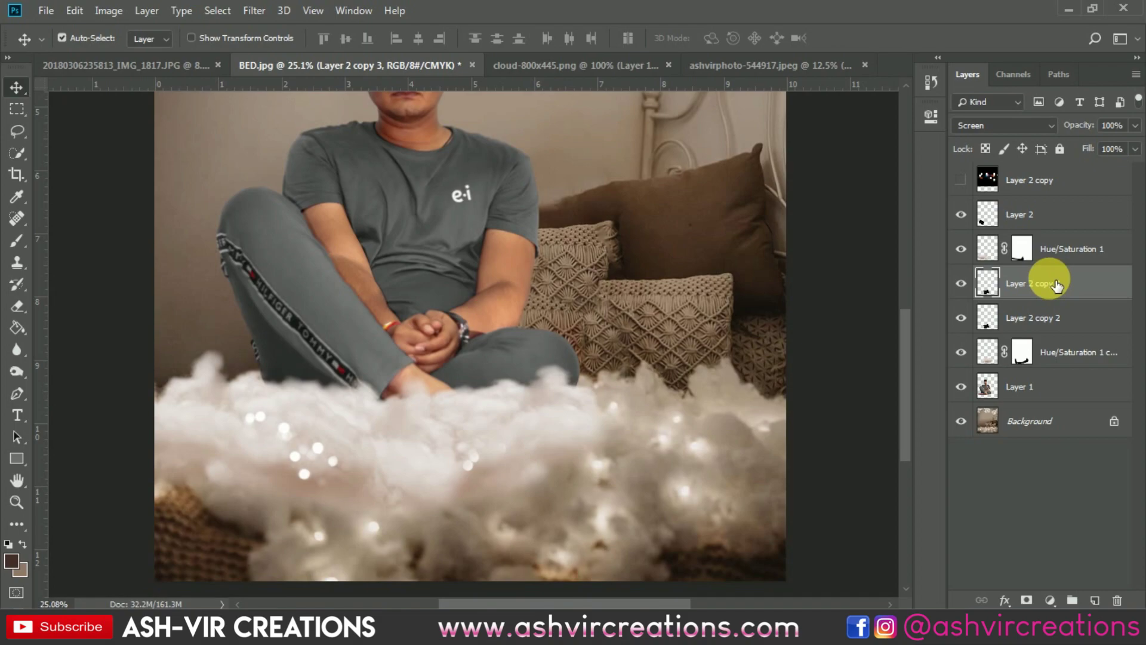
{"action": "left_click_drag", "start_coordinate": [1056, 285], "coordinate": [1049, 237]}
{"action": "key", "text": "ctrl+t"}
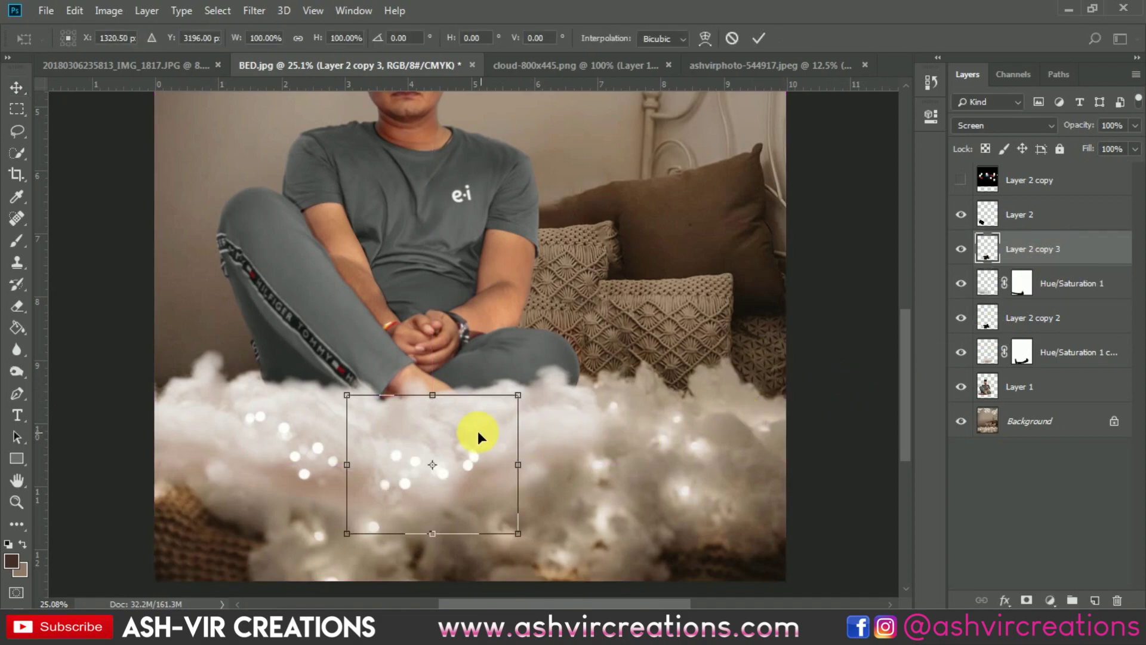
{"action": "left_click_drag", "start_coordinate": [475, 440], "coordinate": [635, 381]}
{"action": "key", "text": "Return"}
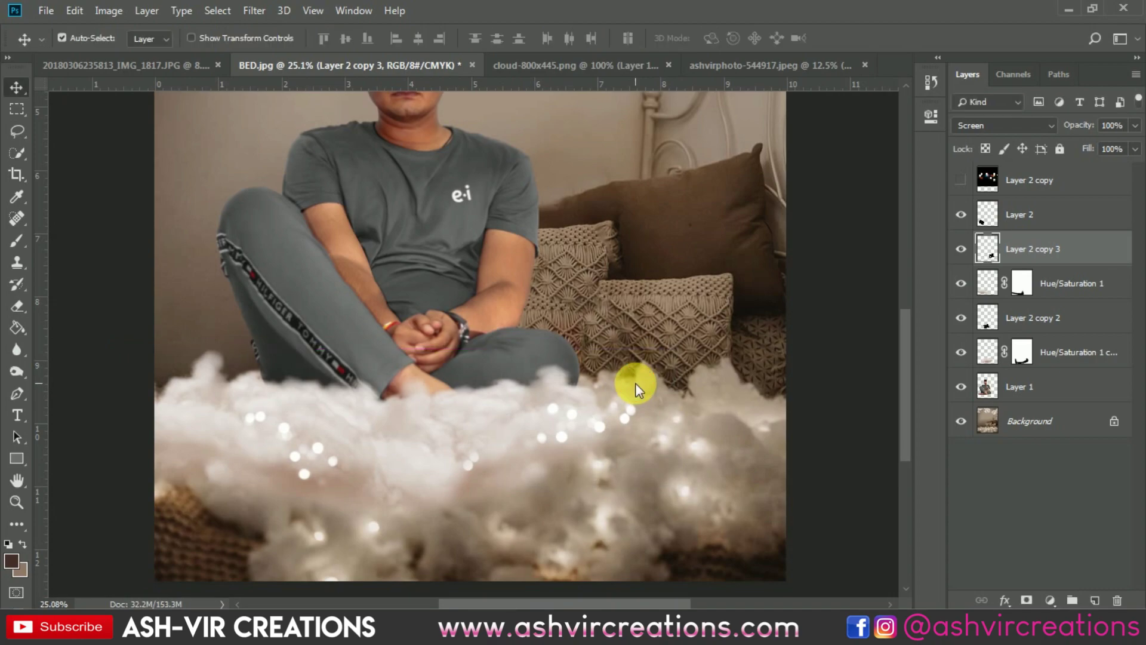
- Erase the unwanted lights at the right end of Layer 2 copy 3 with a soft eraser of size 155
{"action": "key", "text": "e"}
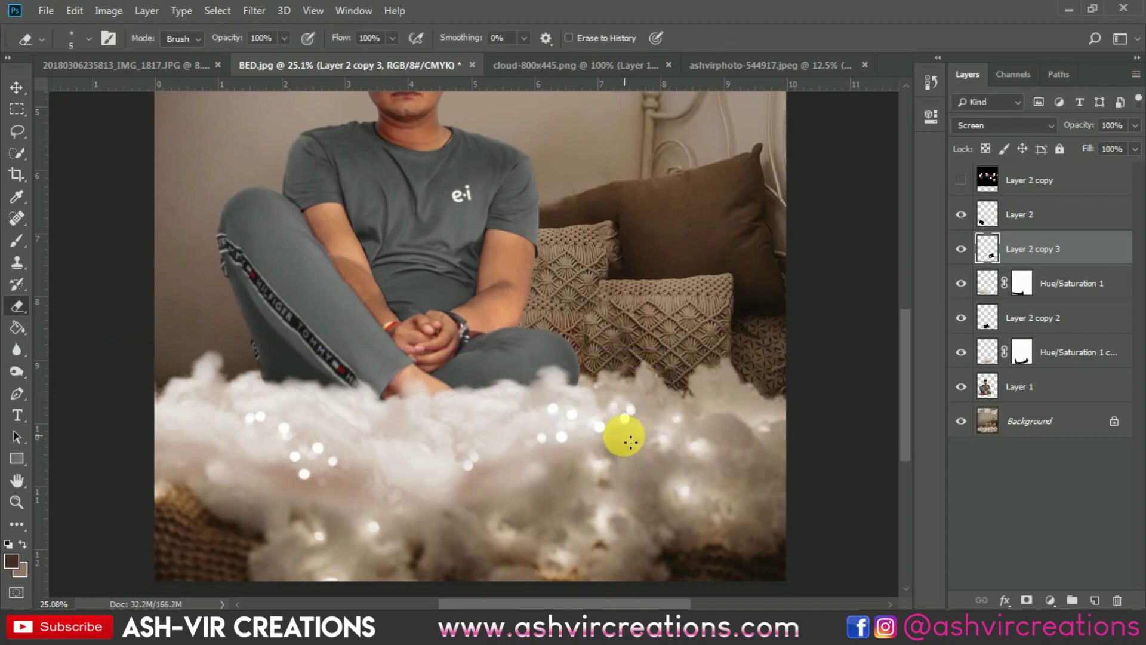
{"action": "right_click", "coordinate": [352, 361]}
{"action": "double_click", "coordinate": [501, 504]}
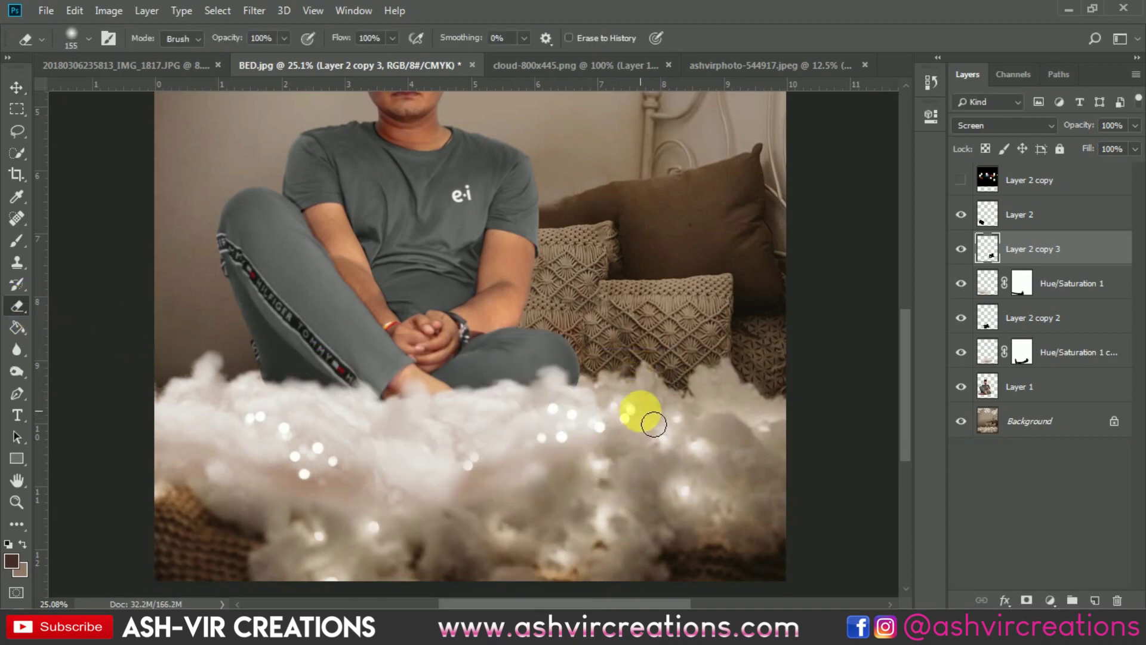
{"action": "scroll", "coordinate": [579, 449], "scroll_direction": "up", "scroll_amount": 5}
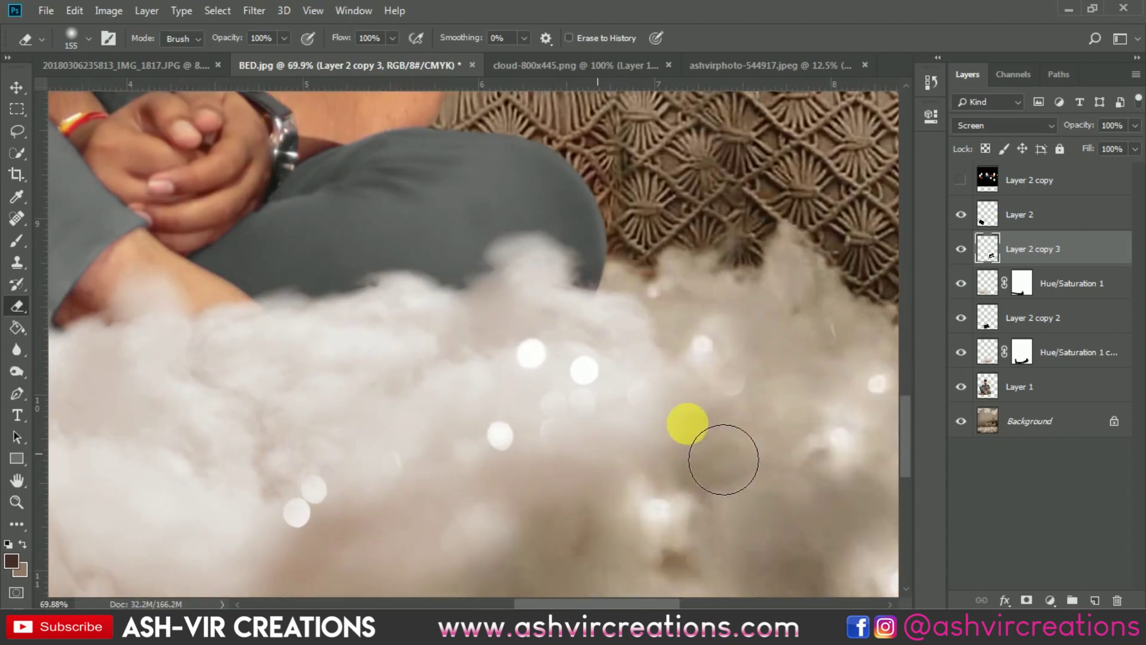
{"action": "scroll", "coordinate": [803, 409], "scroll_direction": "down", "scroll_amount": 4}
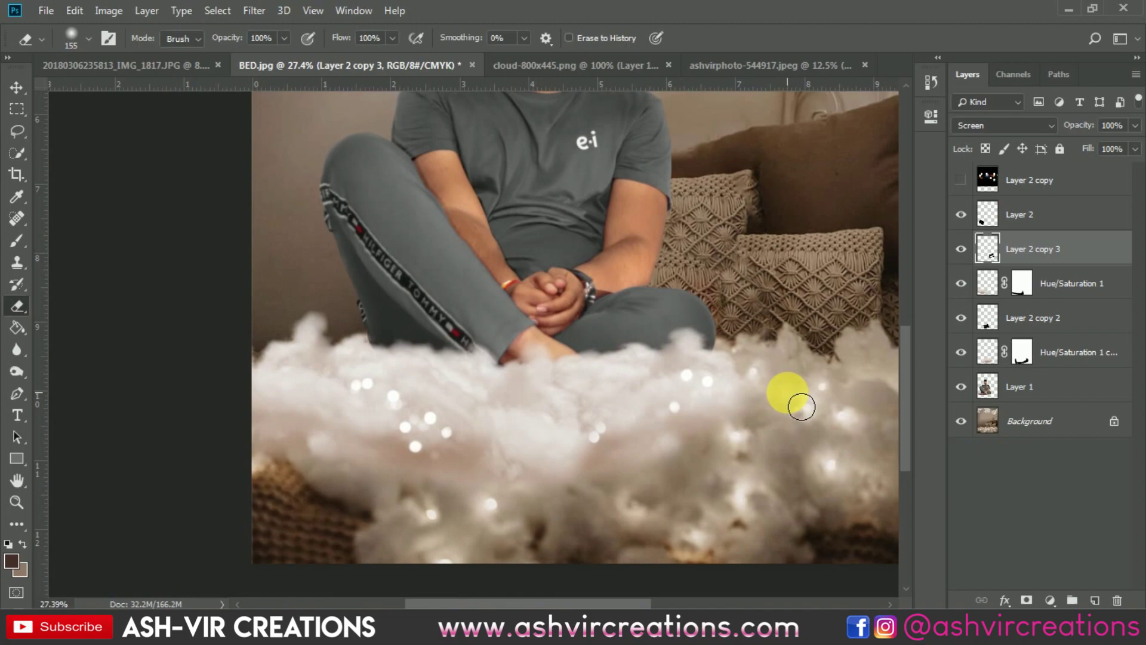
- Lower the opacity of Layer 2 copy 3 to 67% and check how its lights blend with the clouds
{"action": "key", "text": "v"}
{"action": "scroll", "coordinate": [788, 397], "scroll_direction": "down", "scroll_amount": 2}
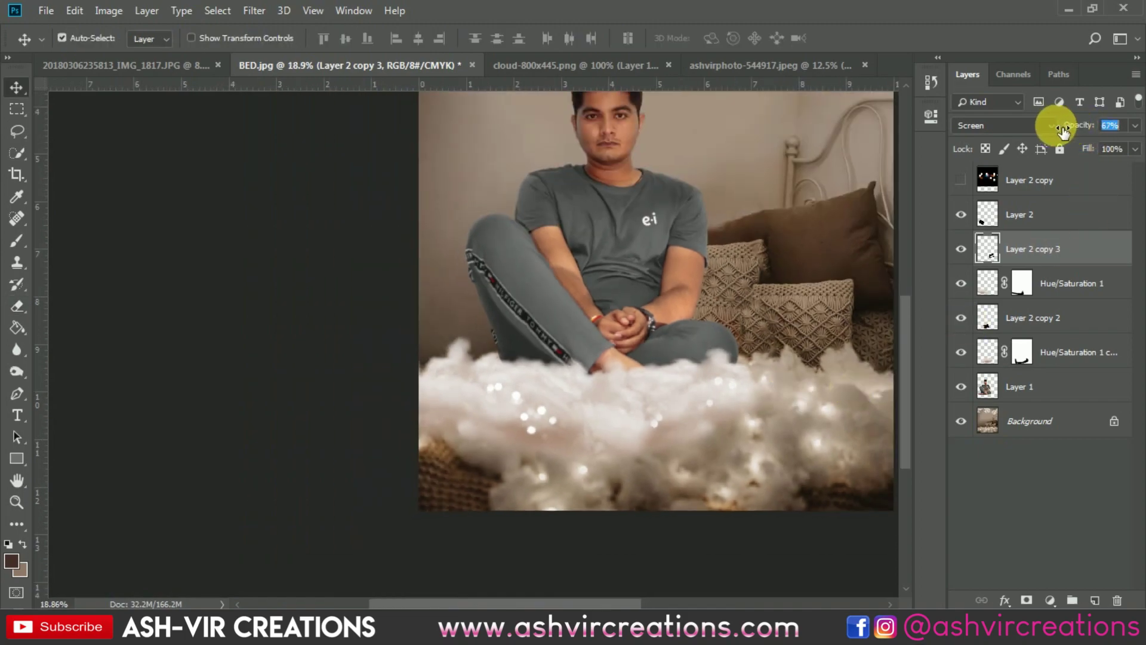
{"action": "left_click_drag", "start_coordinate": [754, 422], "coordinate": [621, 388]}
{"action": "scroll", "coordinate": [607, 377], "scroll_direction": "up", "scroll_amount": 1}
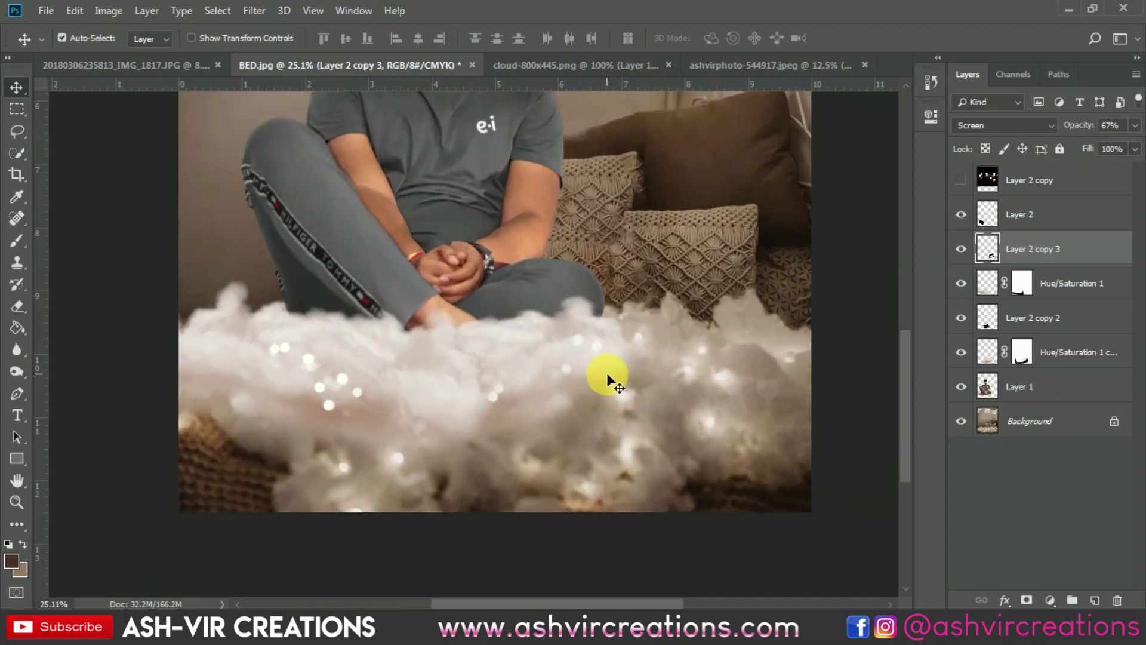
{"action": "scroll", "coordinate": [440, 384], "scroll_direction": "down", "scroll_amount": 2}
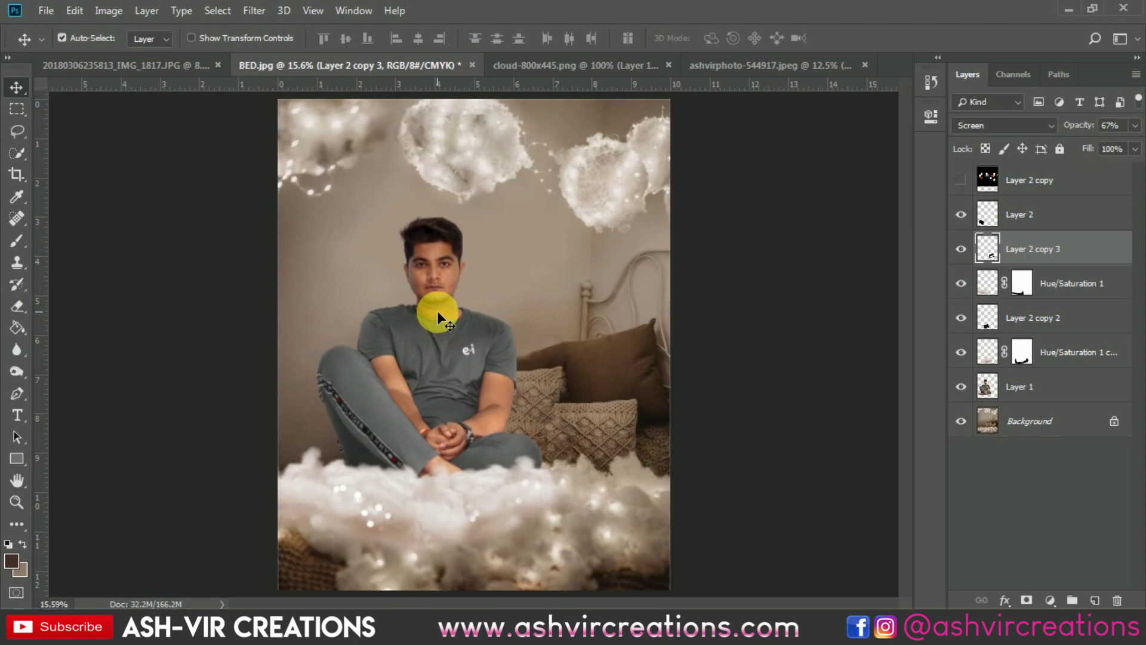
- Select Layer 1 and examine the man's face and upper body up close, and the composite as a whole
{"action": "right_click", "coordinate": [434, 344]}
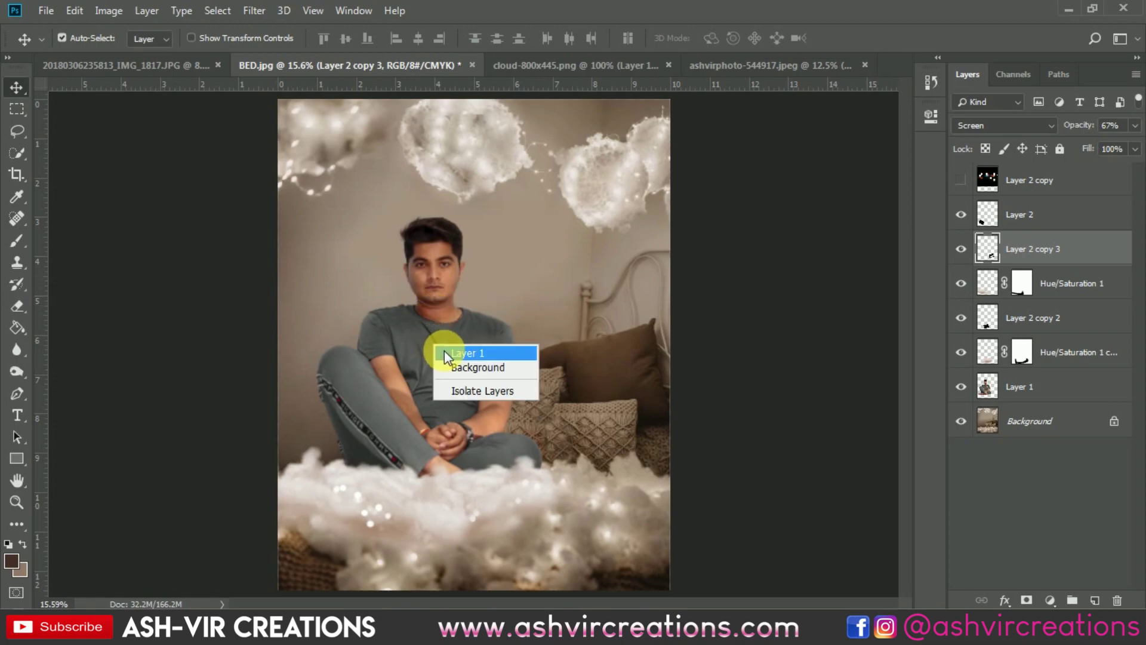
{"action": "left_click", "coordinate": [447, 351]}
{"action": "scroll", "coordinate": [432, 303], "scroll_direction": "up", "scroll_amount": 4}
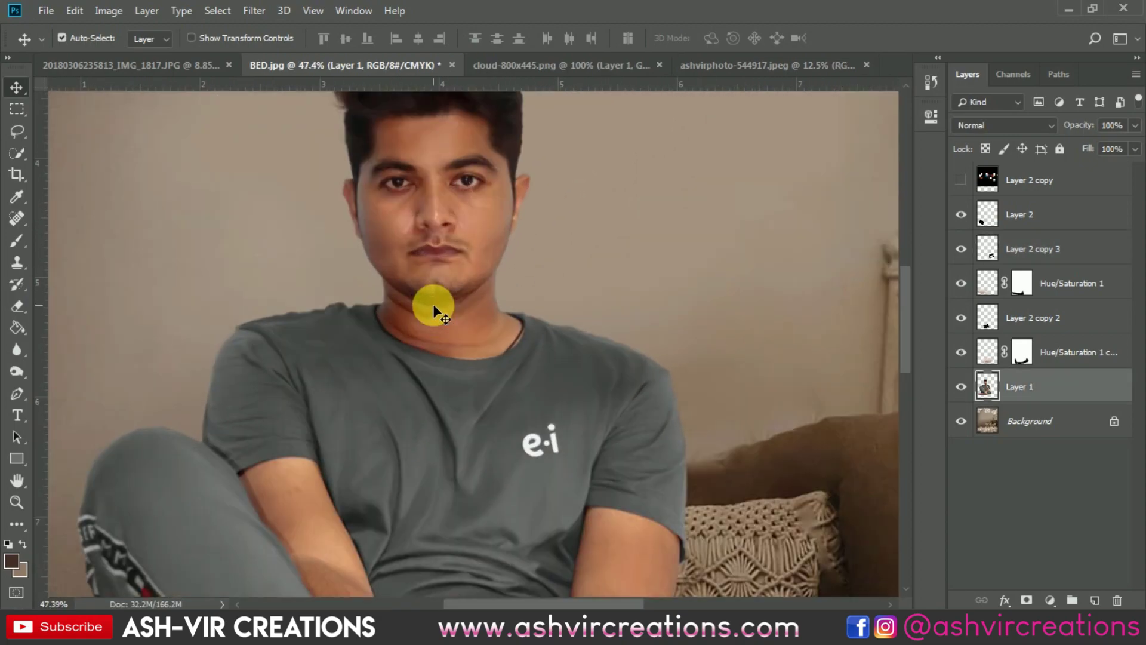
{"action": "scroll", "coordinate": [429, 314], "scroll_direction": "down", "scroll_amount": 4}
{"action": "scroll", "coordinate": [416, 254], "scroll_direction": "up", "scroll_amount": 1}
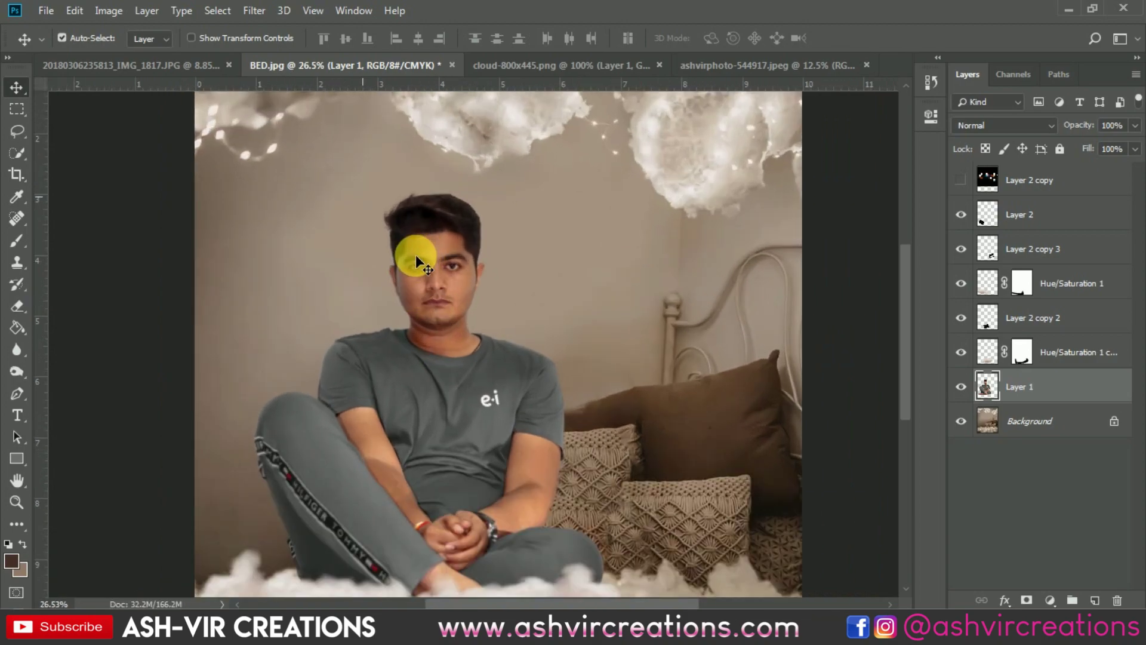
{"action": "scroll", "coordinate": [416, 254], "scroll_direction": "up", "scroll_amount": 1}
{"action": "scroll", "coordinate": [415, 254], "scroll_direction": "down", "scroll_amount": 4}
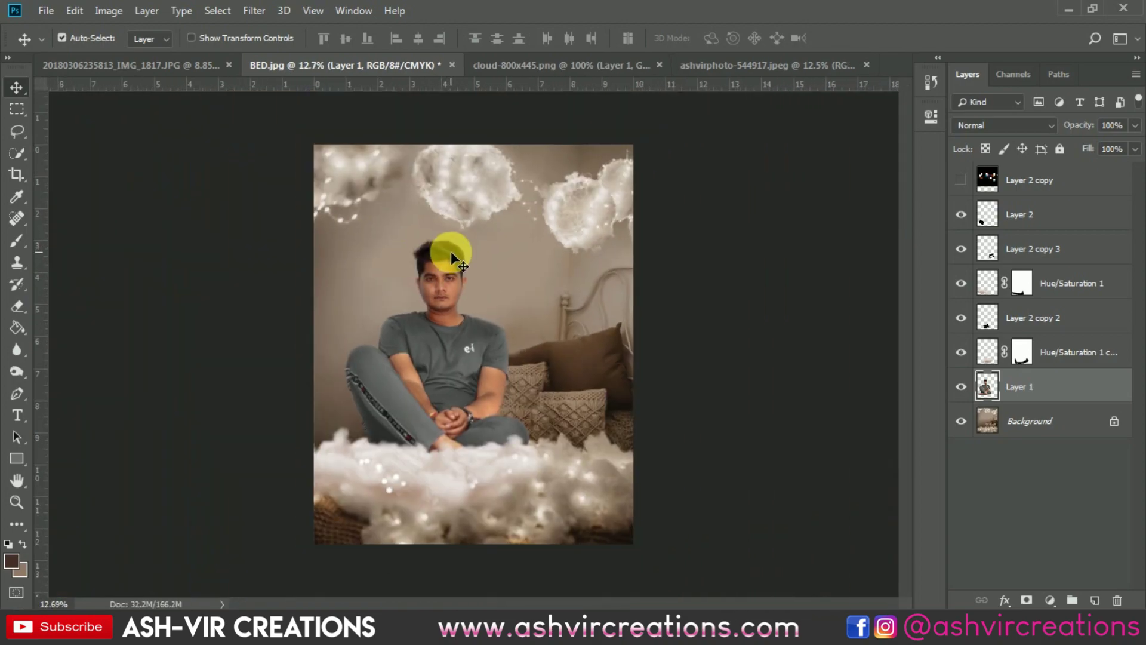
{"action": "scroll", "coordinate": [450, 252], "scroll_direction": "up", "scroll_amount": 1}
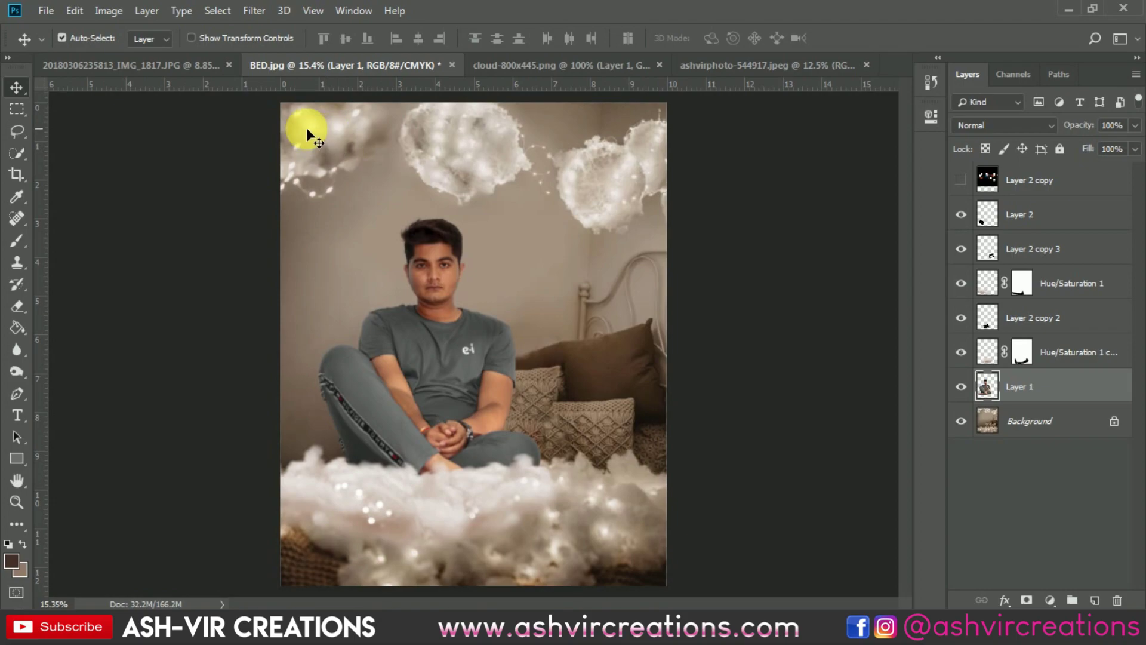
{"action": "left_click", "coordinate": [46, 13]}
{"action": "left_click", "coordinate": [53, 37]}
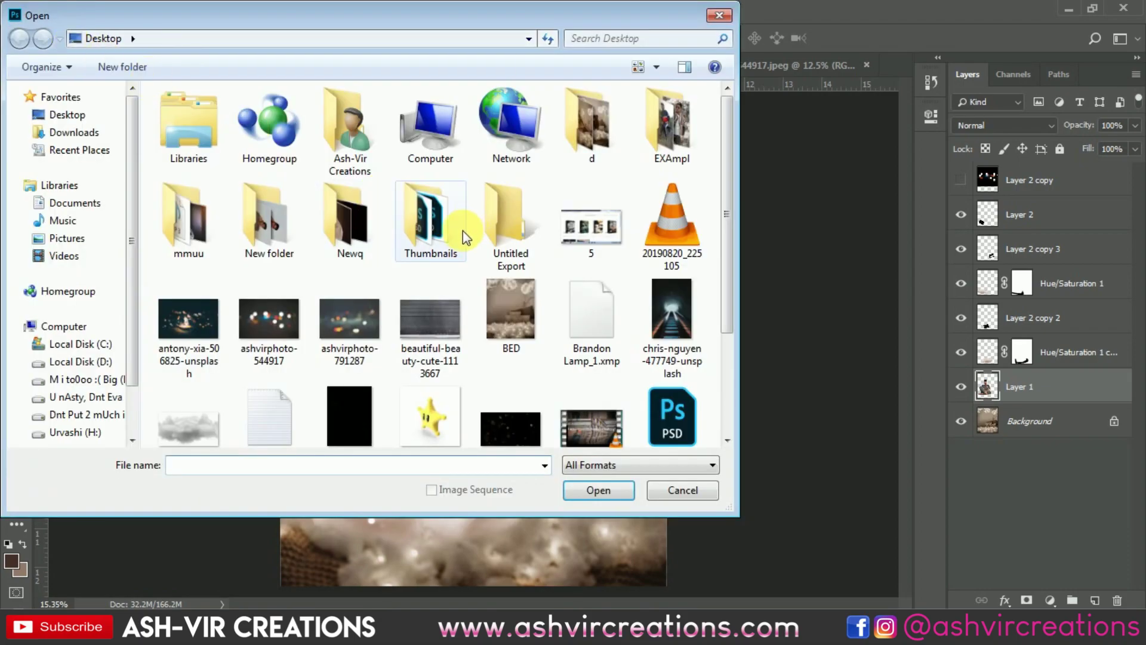
{"action": "left_click", "coordinate": [269, 317]}
{"action": "scroll", "coordinate": [310, 322], "scroll_direction": "down", "scroll_amount": 3}
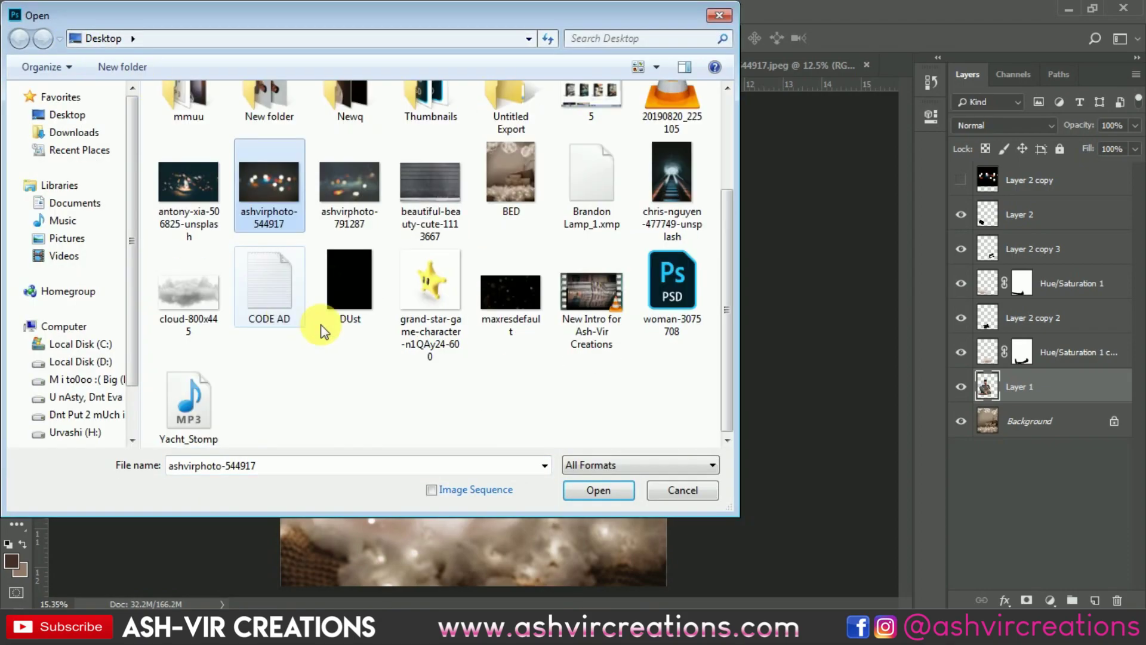
{"action": "left_click", "coordinate": [679, 490]}
- Show the hidden Layer 2 copy bokeh layer and set its blend mode to Screen
{"action": "left_click", "coordinate": [961, 180]}
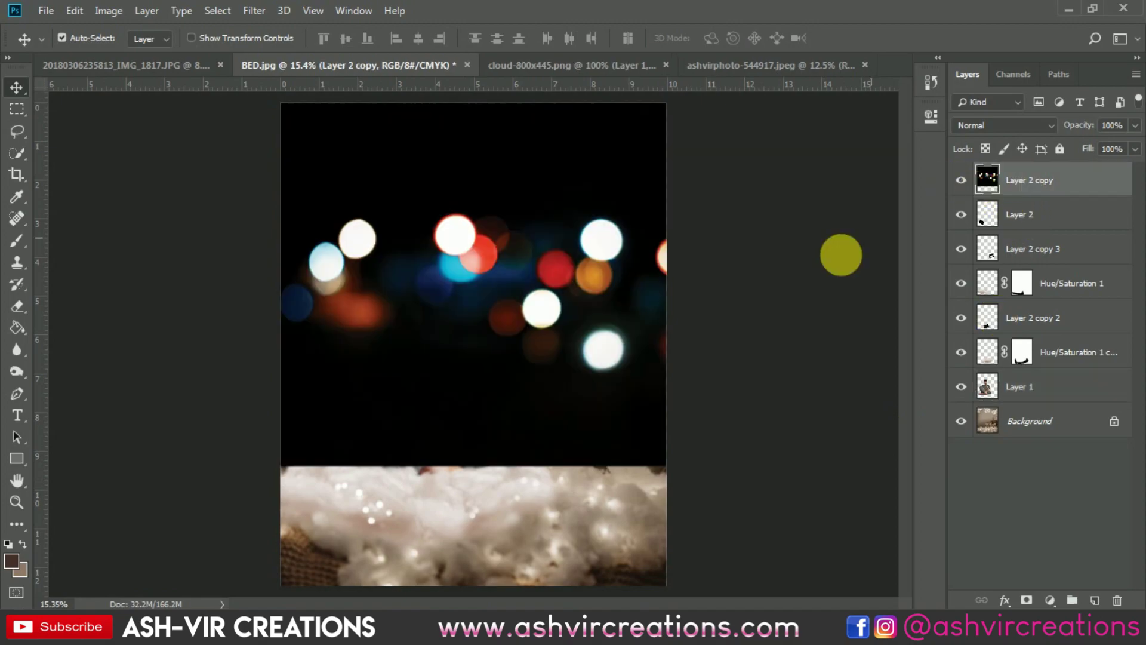
{"action": "left_click", "coordinate": [994, 130]}
{"action": "left_click", "coordinate": [980, 267]}
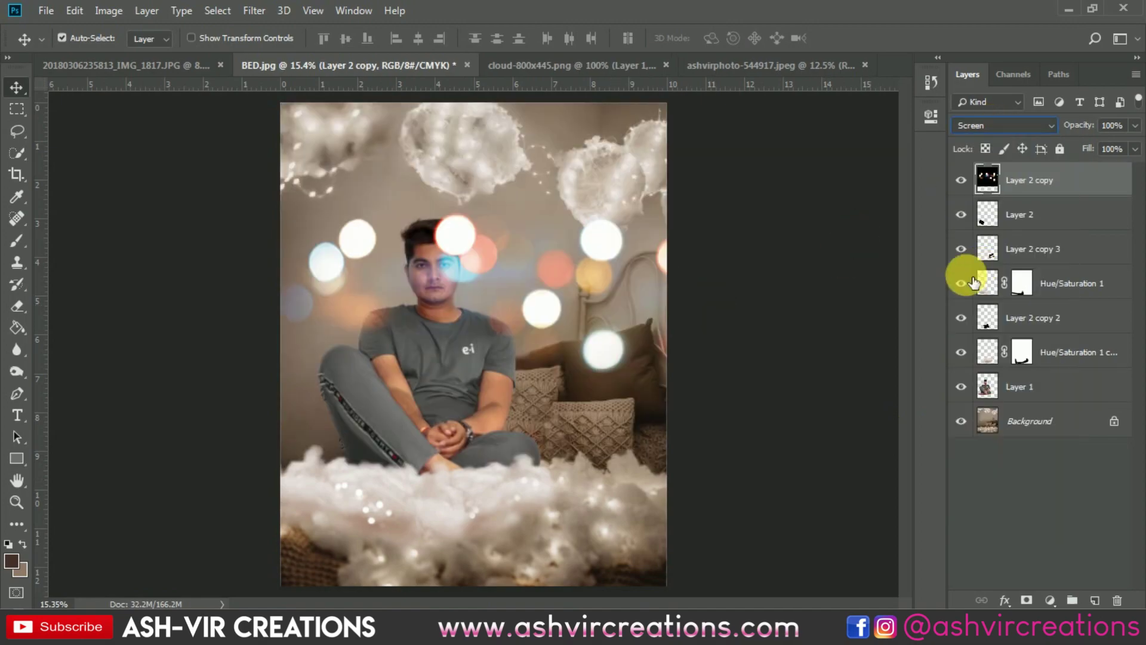
- Rotate Layer 2 copy by about -24° and place its bokeh lights on the wall to the left of the man
{"action": "left_click_drag", "start_coordinate": [515, 423], "coordinate": [503, 458]}
{"action": "key", "text": "ctrl+t"}
{"action": "scroll", "coordinate": [704, 348], "scroll_direction": "down", "scroll_amount": 1}
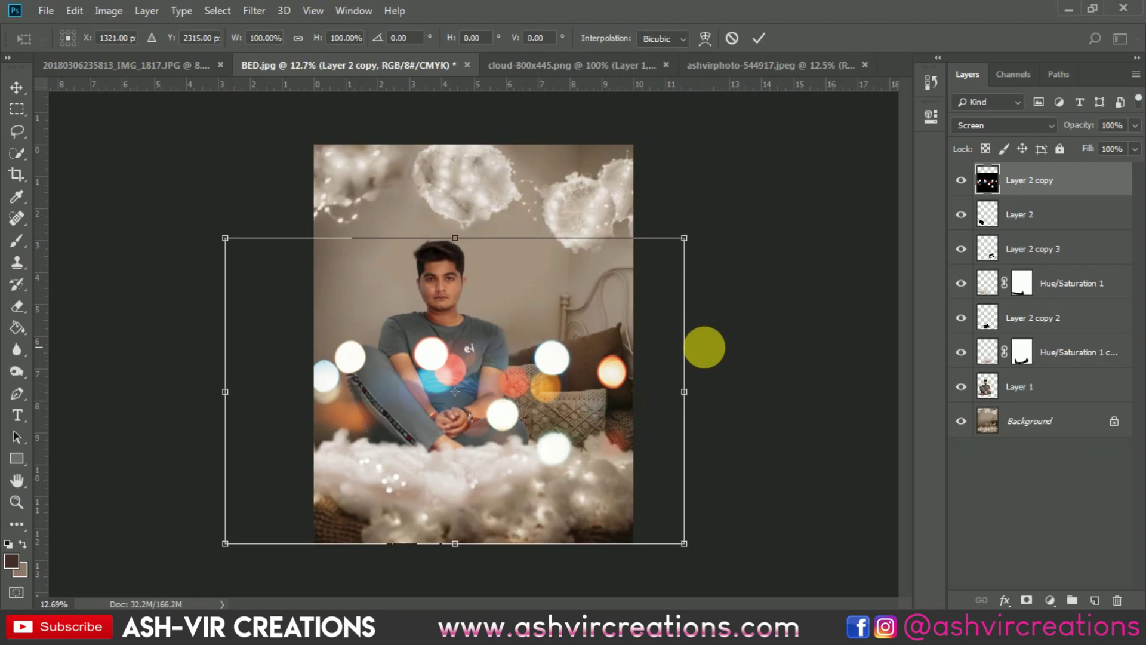
{"action": "left_click_drag", "start_coordinate": [588, 341], "coordinate": [537, 437]}
{"action": "left_click_drag", "start_coordinate": [651, 469], "coordinate": [366, 284]}
{"action": "left_click_drag", "start_coordinate": [338, 306], "coordinate": [332, 307]}
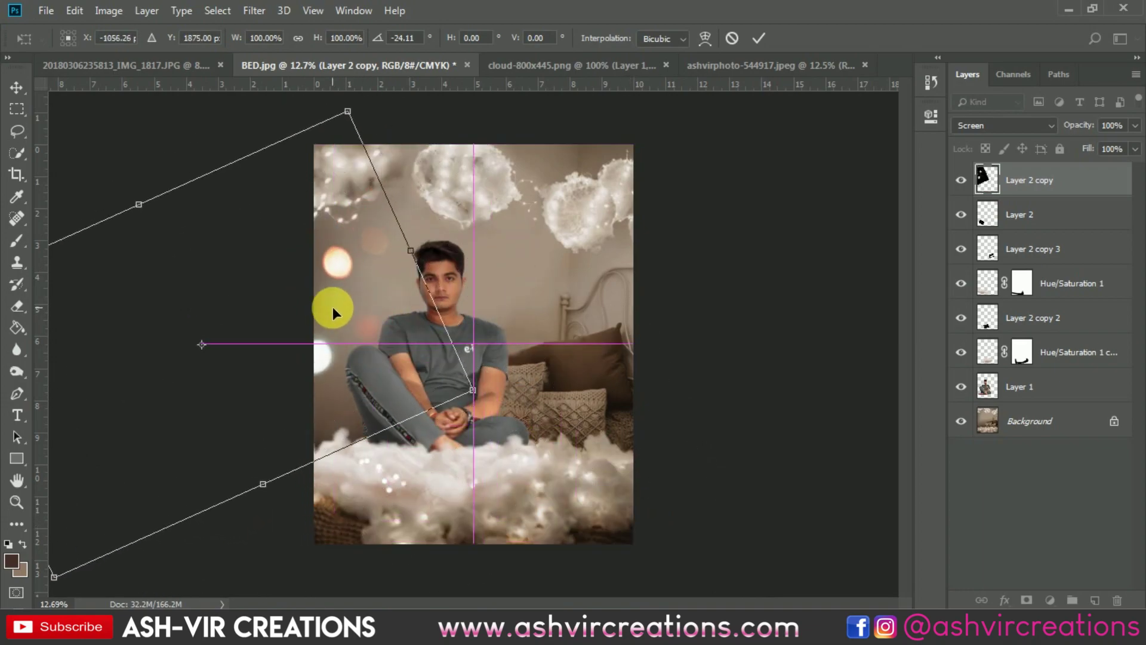
{"action": "key", "text": "Return"}
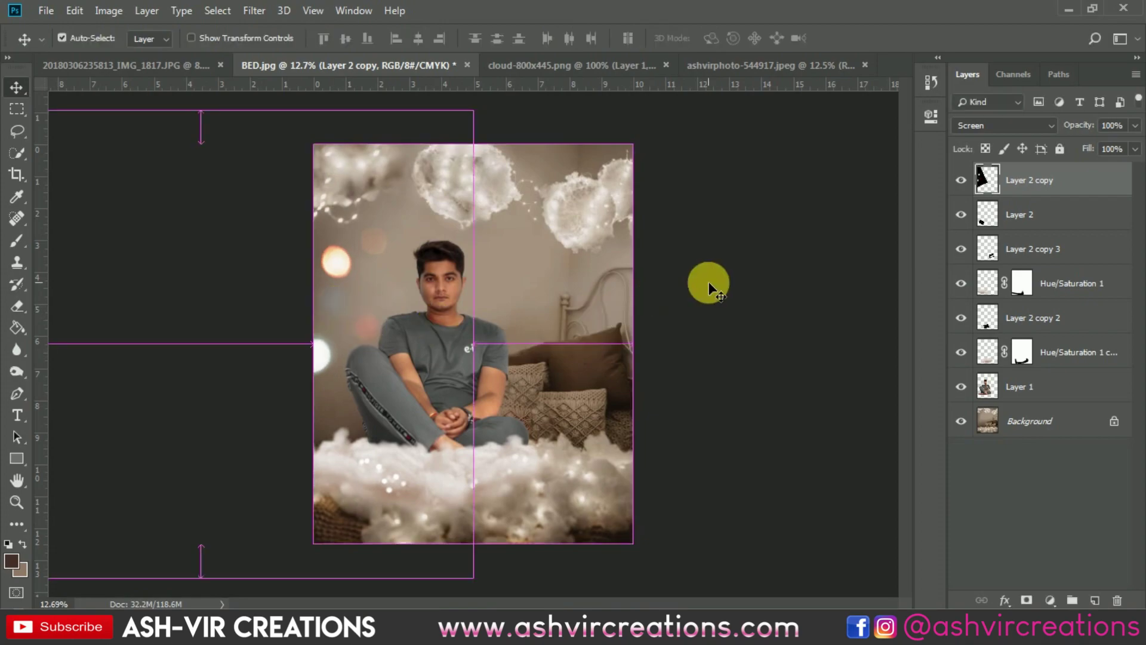
- Set the saturation of Layer 2 copy to -100 and reposition its white lights beside the man's head and knee
{"action": "key", "text": "ctrl+u"}
{"action": "left_click_drag", "start_coordinate": [811, 281], "coordinate": [762, 292]}
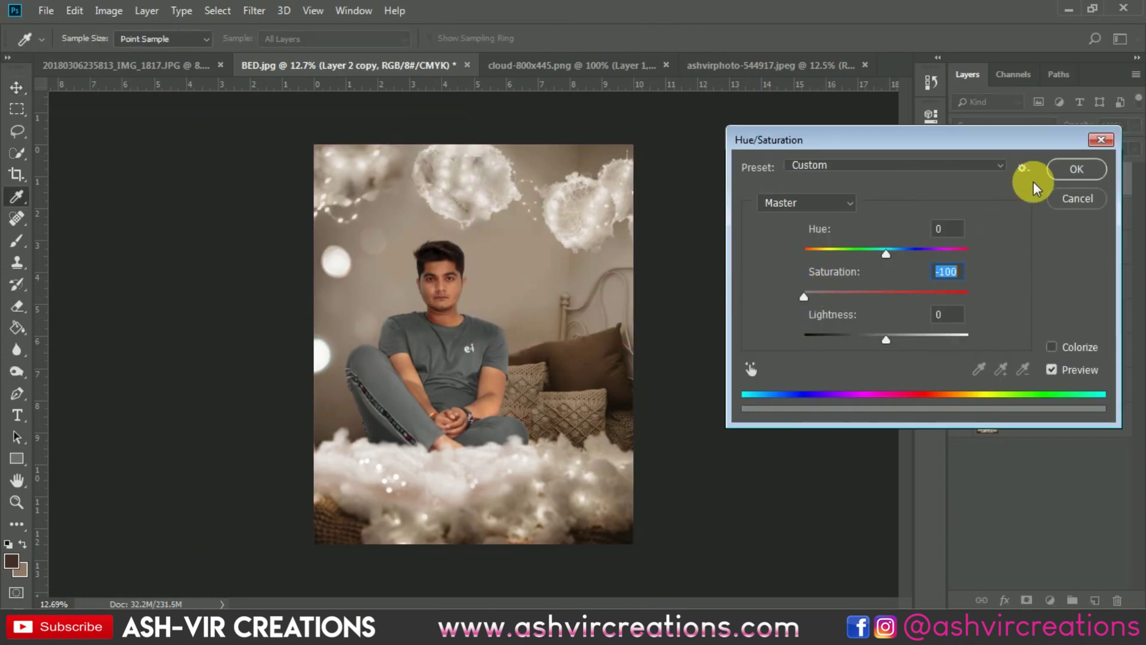
{"action": "left_click", "coordinate": [1062, 172]}
{"action": "scroll", "coordinate": [413, 274], "scroll_direction": "up", "scroll_amount": 2}
{"action": "left_click_drag", "start_coordinate": [304, 235], "coordinate": [308, 205]}
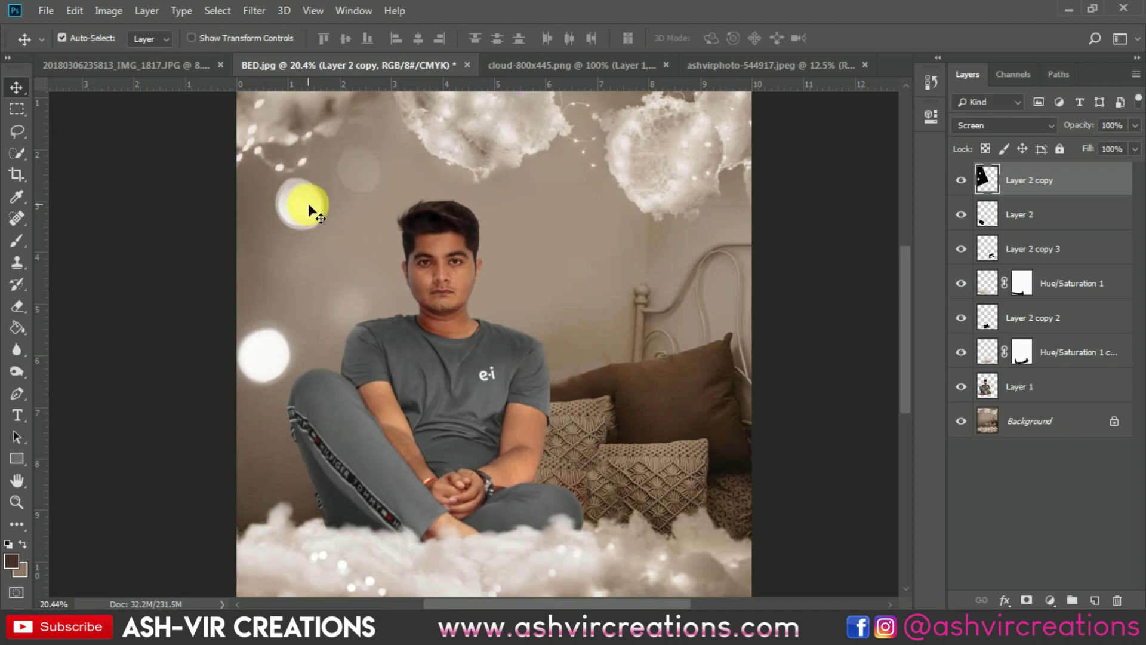
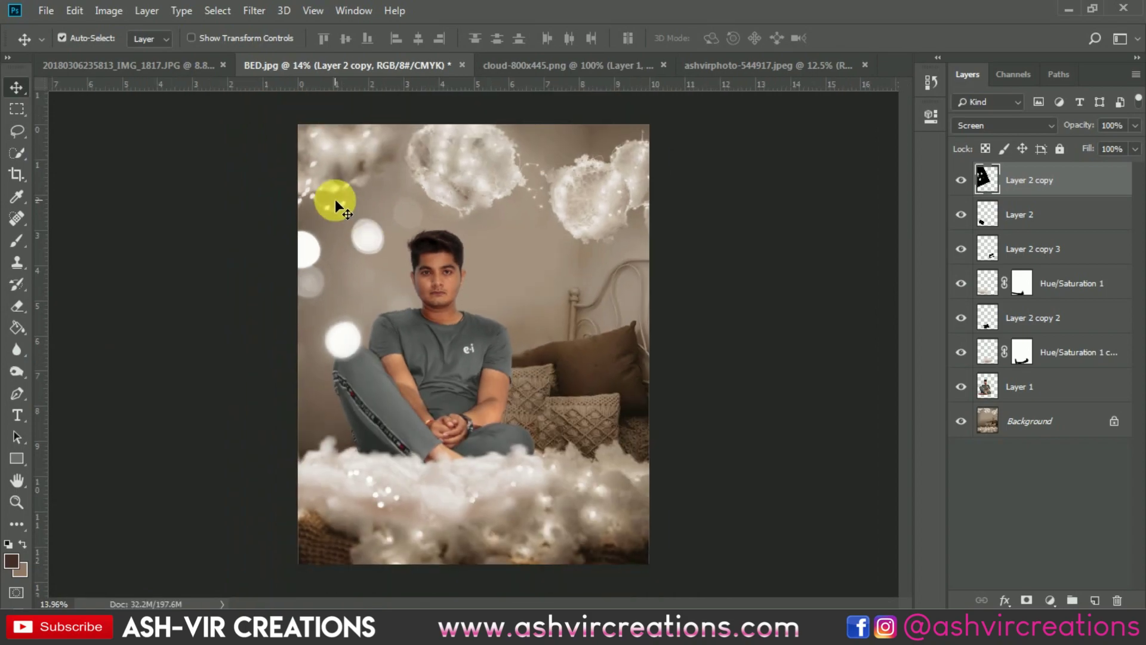
- Erase the part of Layer 2 copy that overlaps the man with a soft eraser of size 259
{"action": "scroll", "coordinate": [336, 203], "scroll_direction": "up", "scroll_amount": 3}
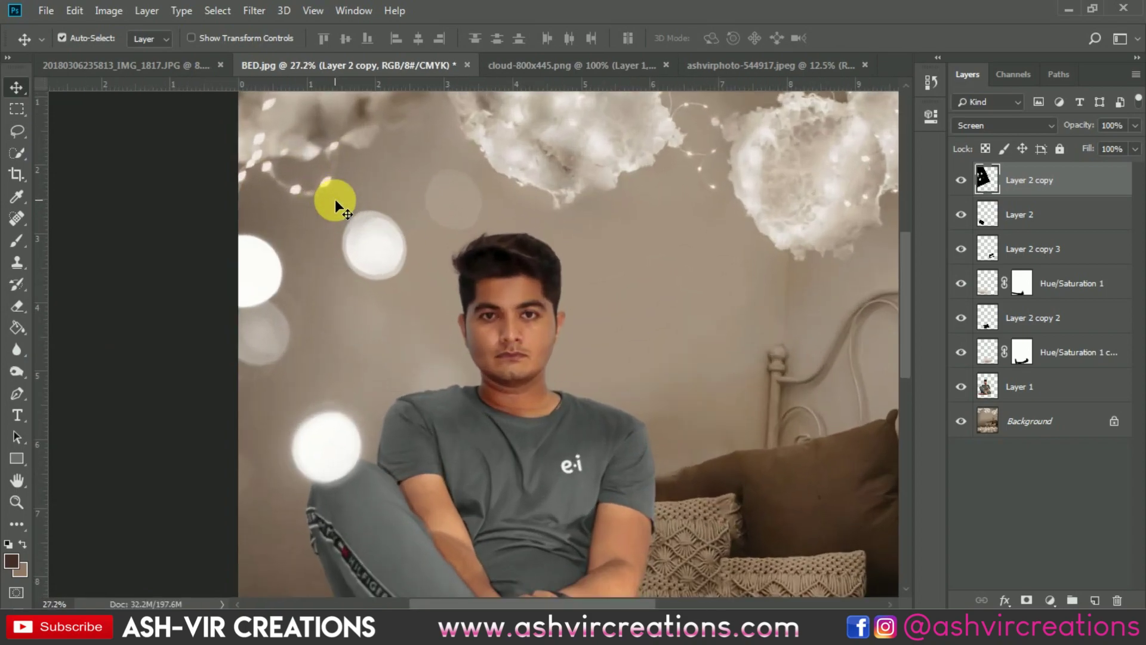
{"action": "left_click", "coordinate": [17, 306]}
{"action": "right_click", "coordinate": [428, 400]}
{"action": "left_click", "coordinate": [418, 358]}
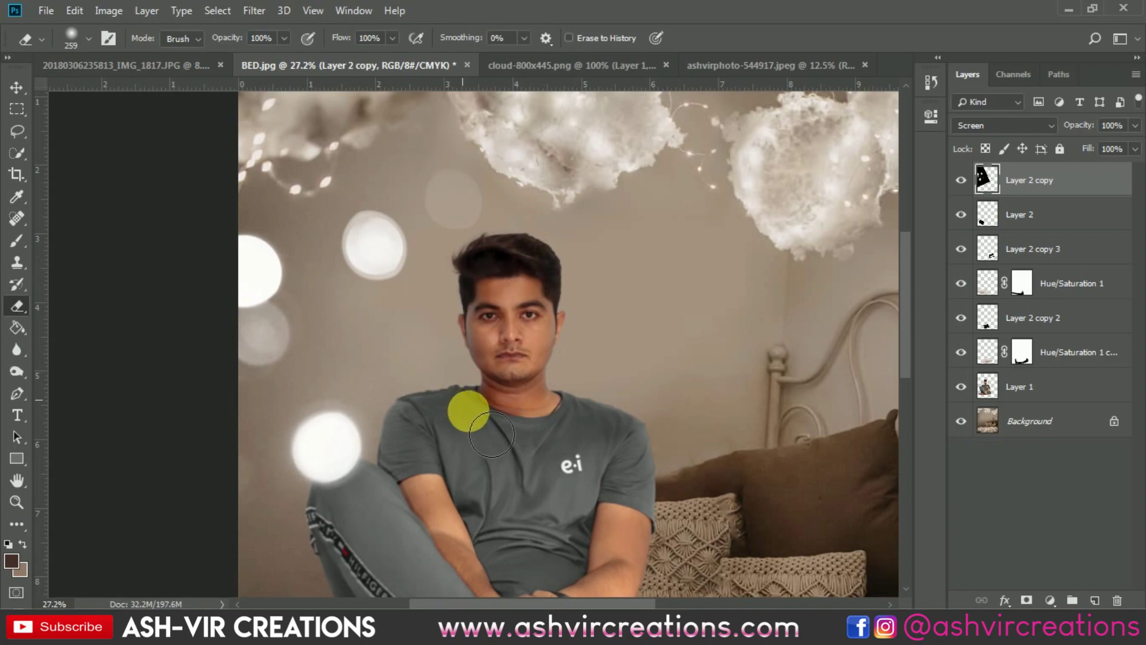
{"action": "key", "text": "v"}
{"action": "scroll", "coordinate": [456, 389], "scroll_direction": "down", "scroll_amount": 5}
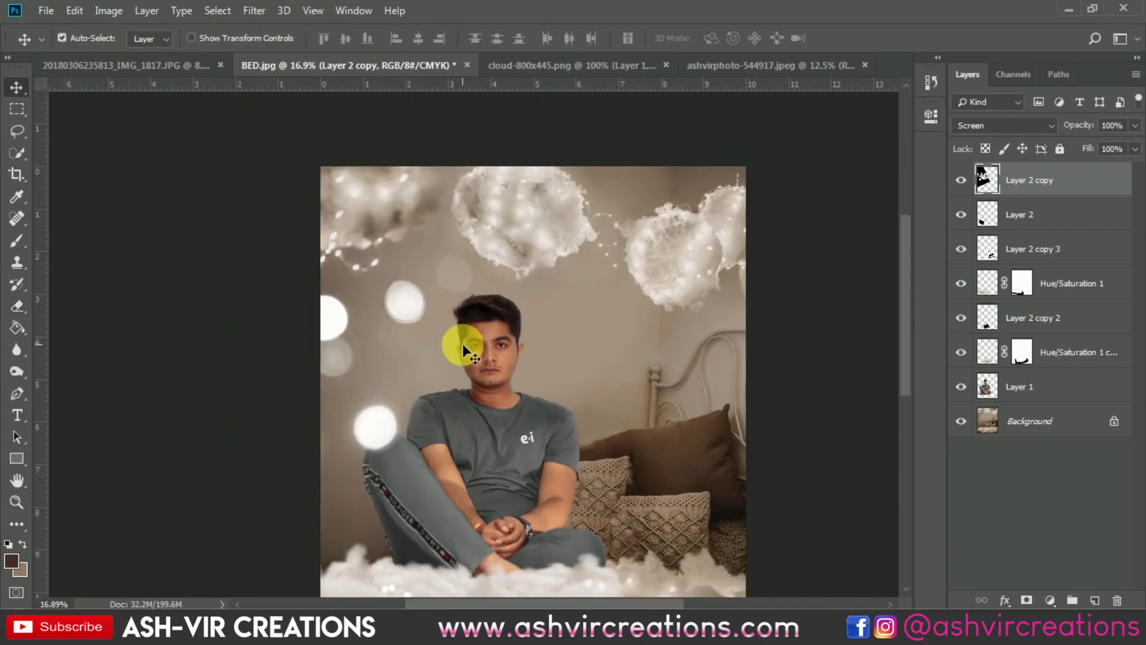
{"action": "scroll", "coordinate": [461, 347], "scroll_direction": "up", "scroll_amount": 2}
{"action": "left_click_drag", "start_coordinate": [370, 352], "coordinate": [324, 350]}
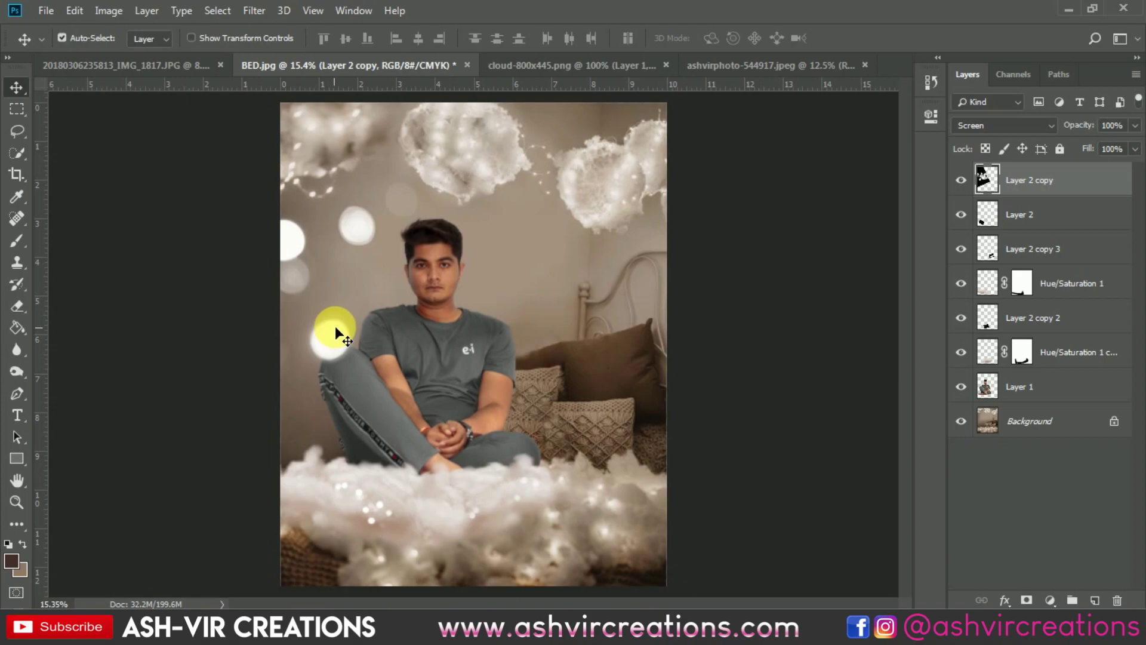
{"action": "scroll", "coordinate": [335, 326], "scroll_direction": "down", "scroll_amount": 1}
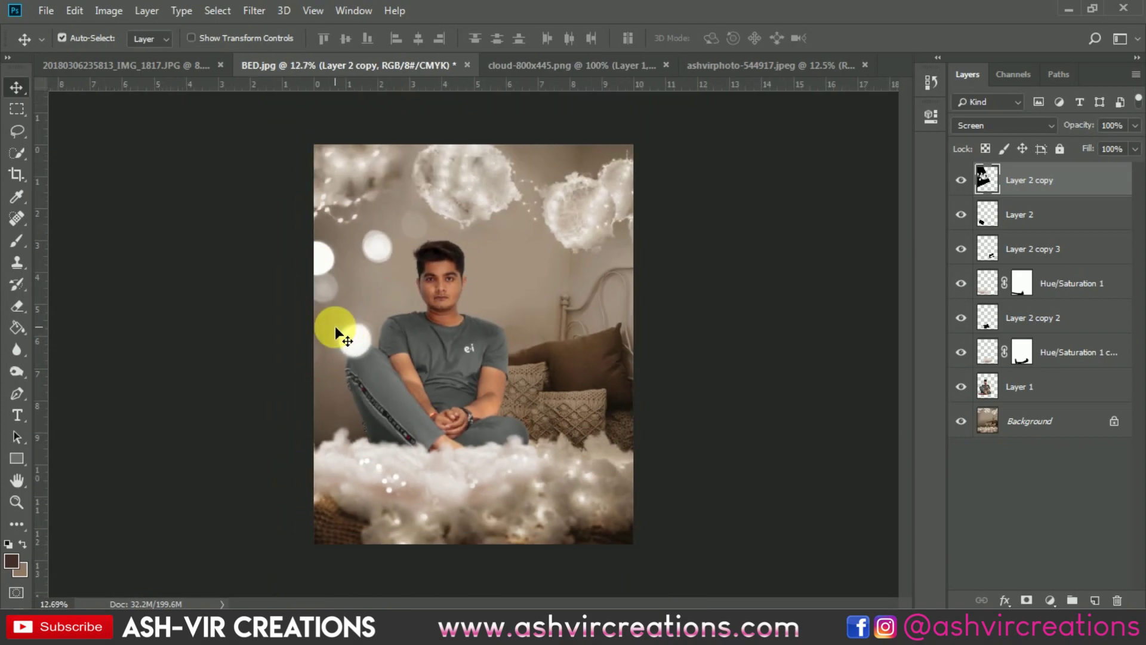
{"action": "scroll", "coordinate": [375, 323], "scroll_direction": "up", "scroll_amount": 1}
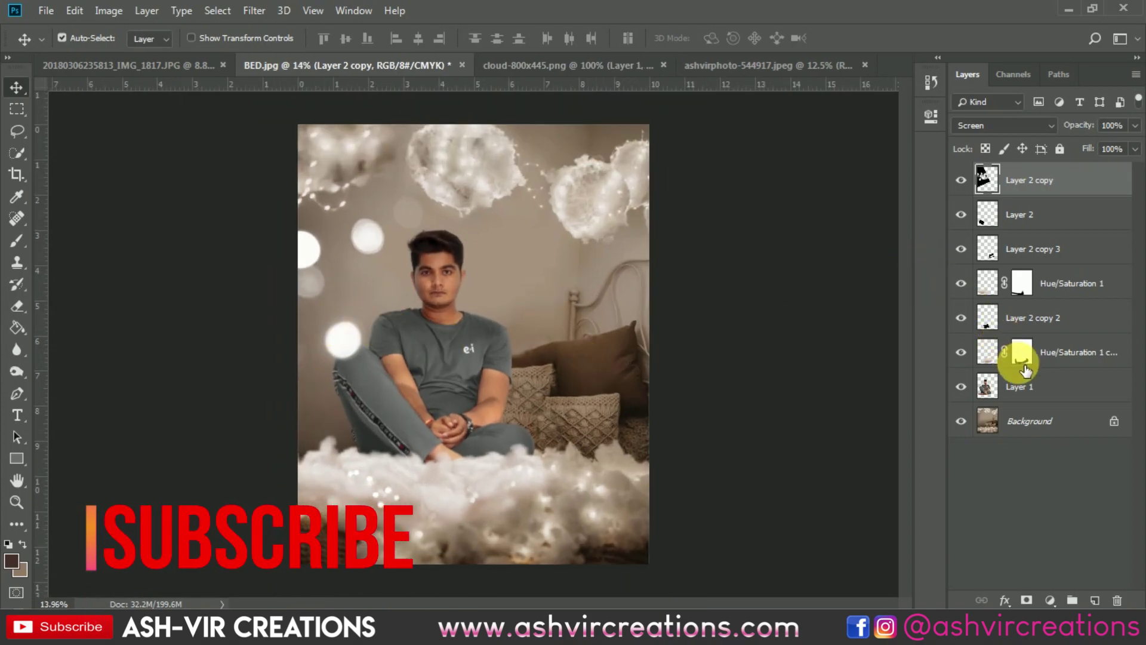
- Merge all layers from Background up to Layer 2 copy into a single layer
{"action": "left_click", "coordinate": [1027, 385]}
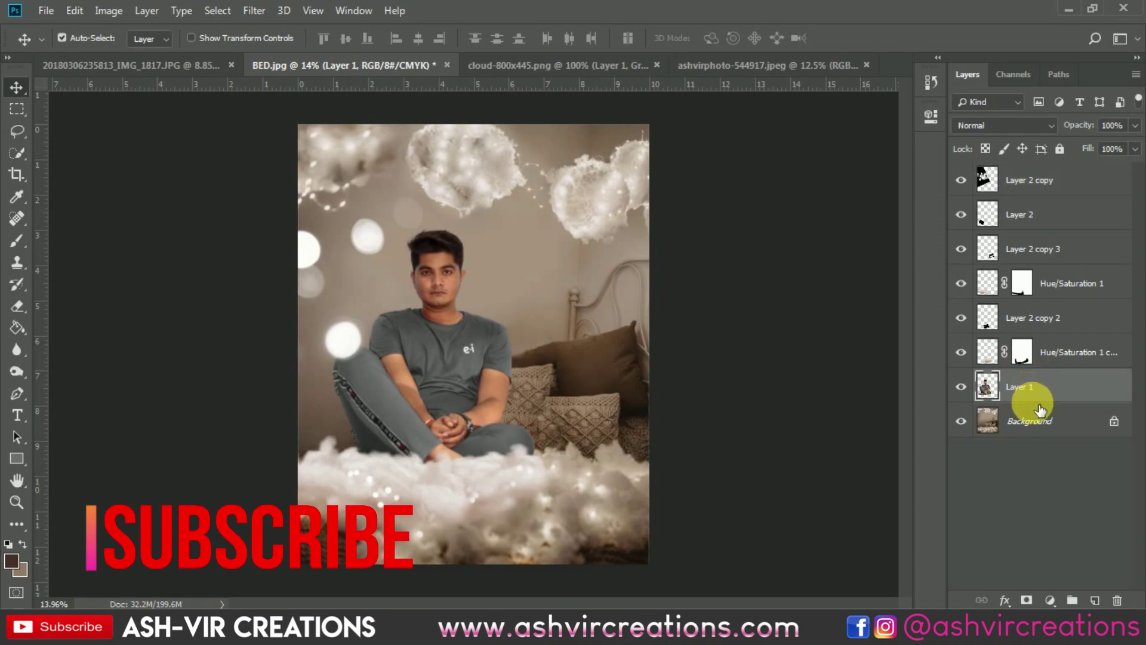
{"action": "left_click", "coordinate": [1038, 421]}
{"action": "left_click", "coordinate": [1044, 179], "text": "shift"}
{"action": "right_click", "coordinate": [1042, 177]}
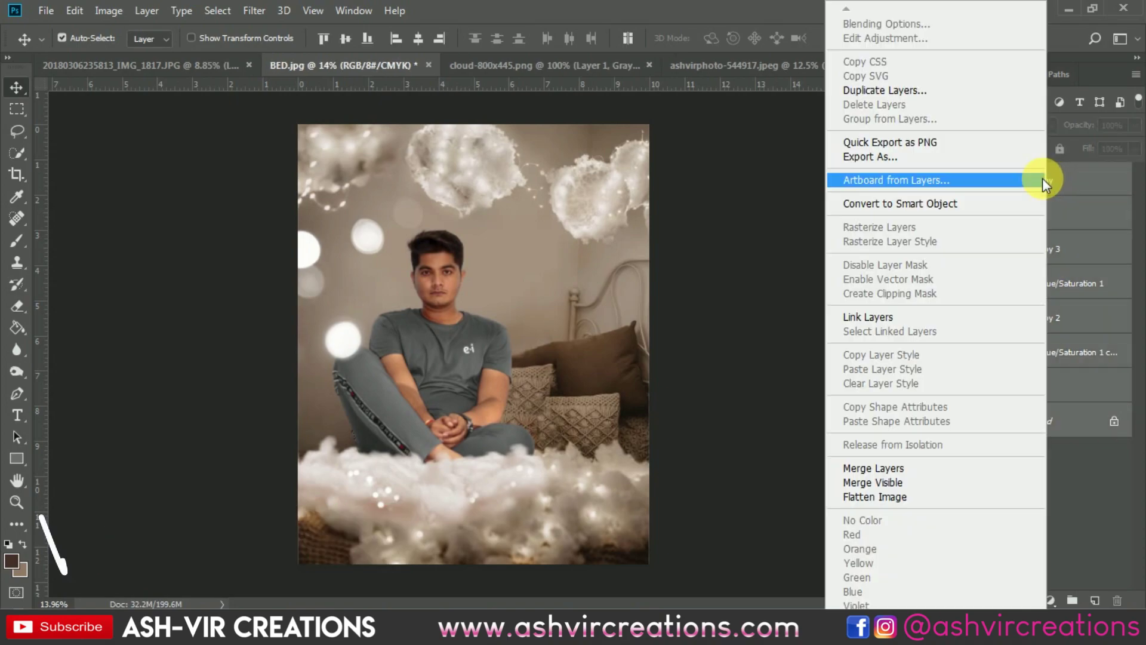
{"action": "left_click", "coordinate": [887, 469]}
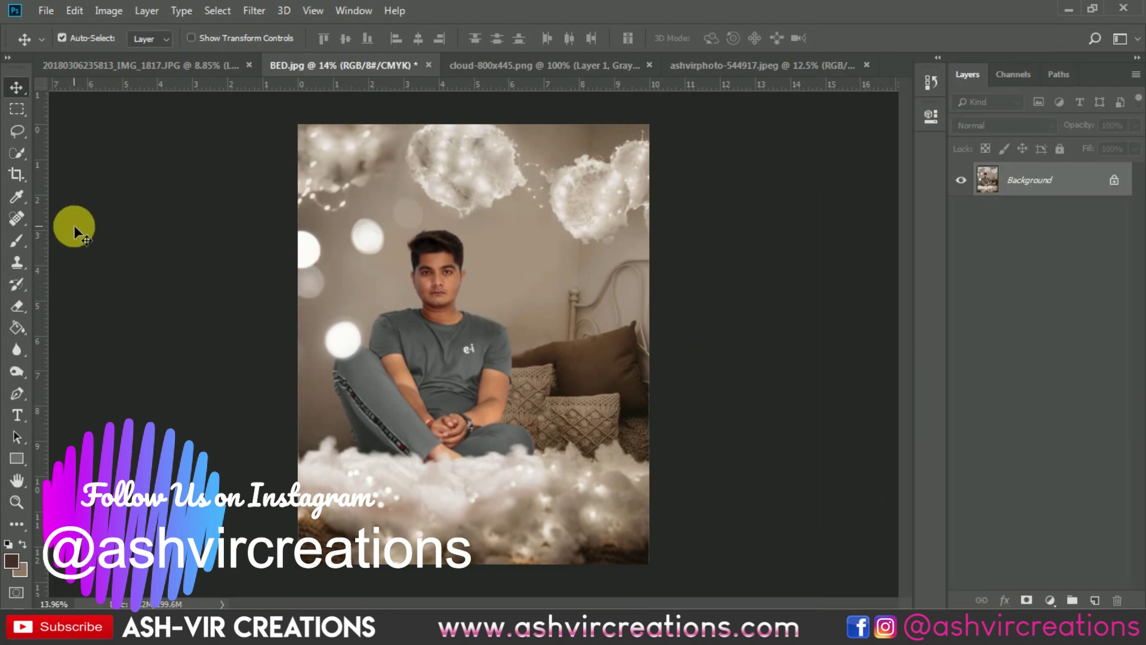
- Apply a crop to the merged image at its full frame
{"action": "left_click", "coordinate": [16, 175]}
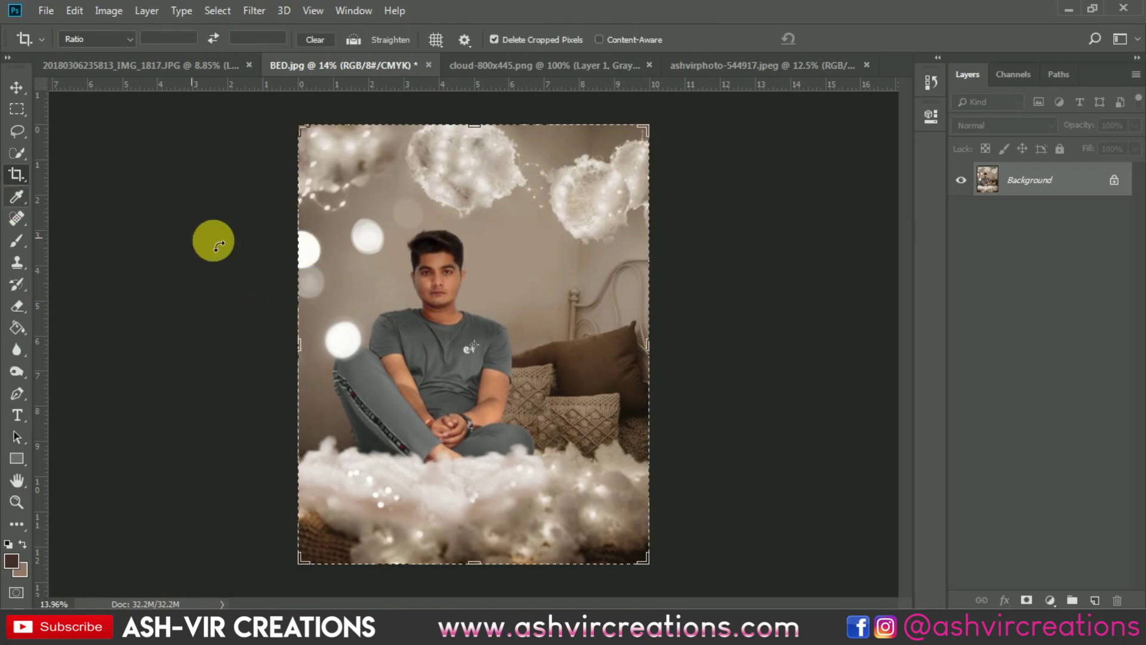
{"action": "left_click", "coordinate": [369, 248]}
{"action": "left_click", "coordinate": [843, 38]}
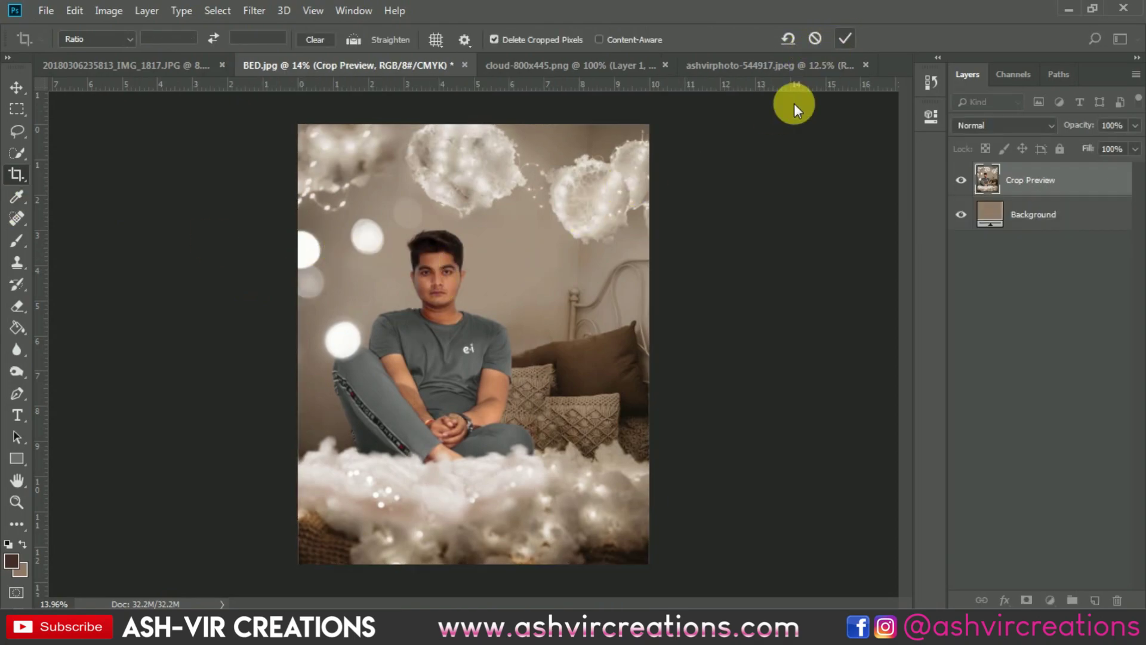
{"action": "key", "text": "v"}
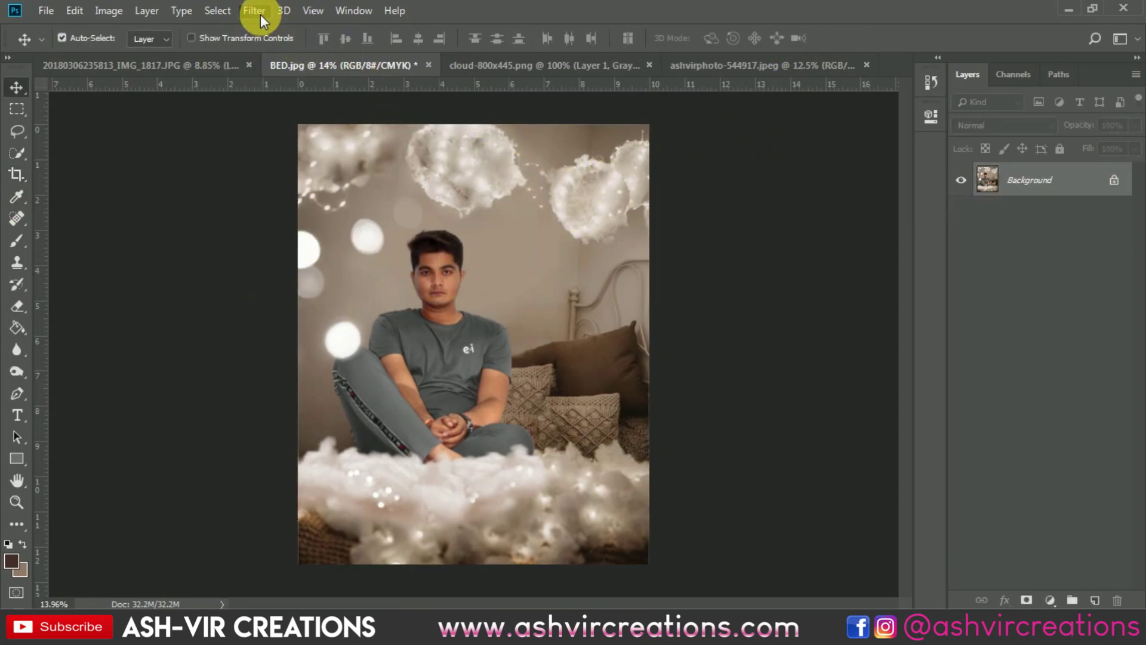
- Open the Camera Raw filter and grade the image with temperature +6 and split-toning shadows at hue 53, saturation 18
{"action": "left_click", "coordinate": [256, 12]}
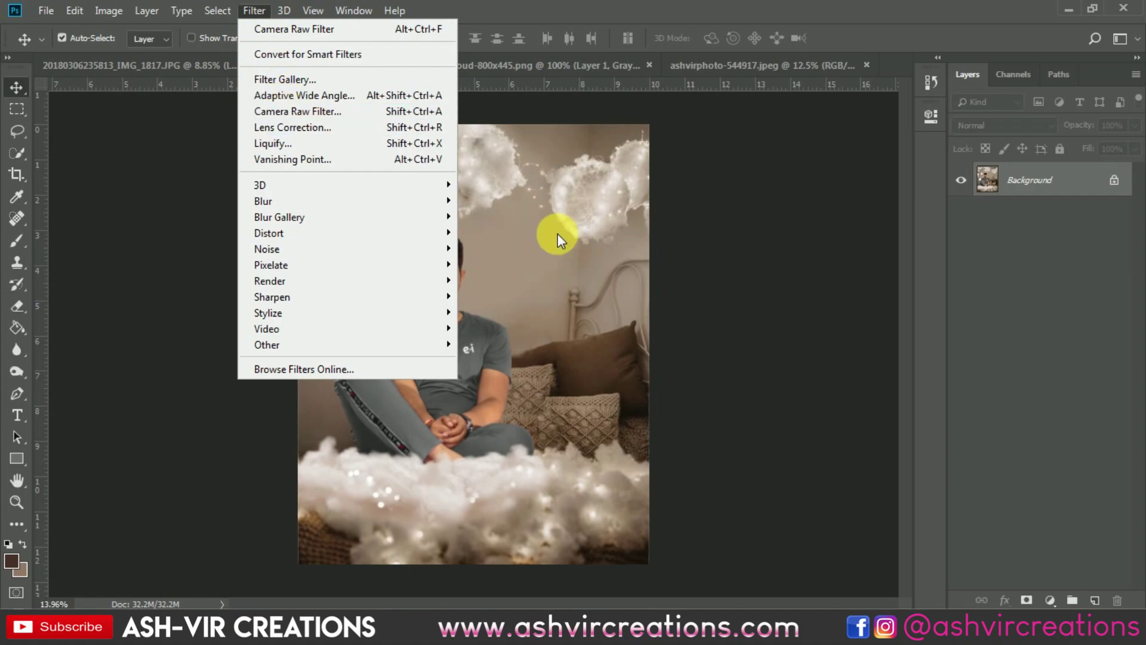
{"action": "left_click", "coordinate": [357, 111]}
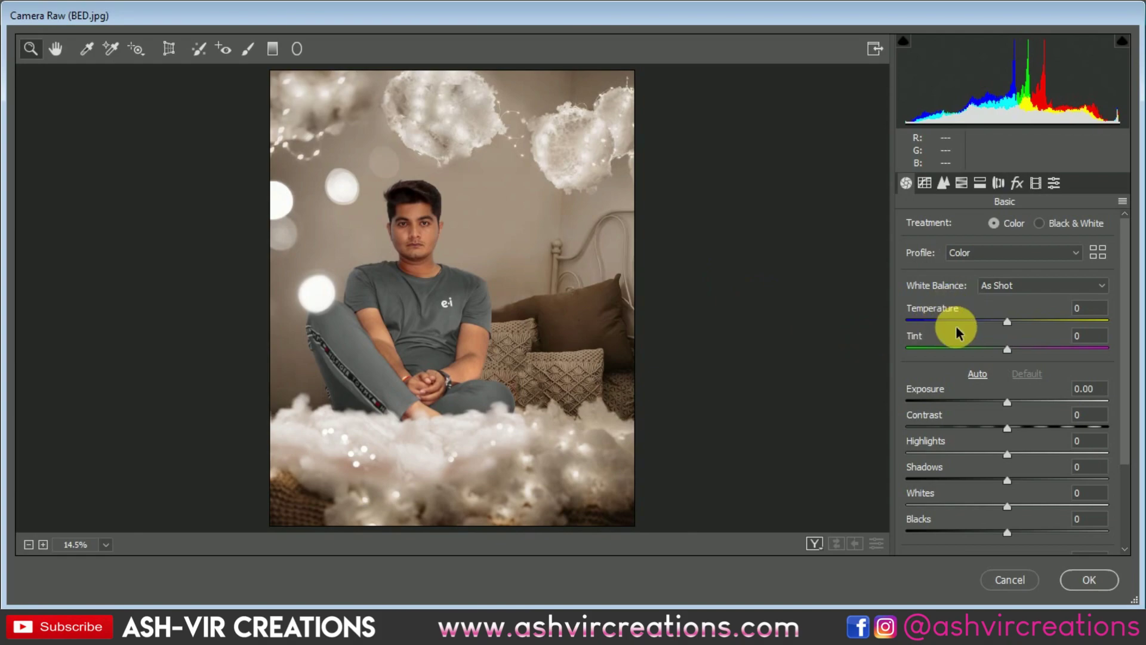
{"action": "left_click_drag", "start_coordinate": [1015, 320], "coordinate": [1015, 327]}
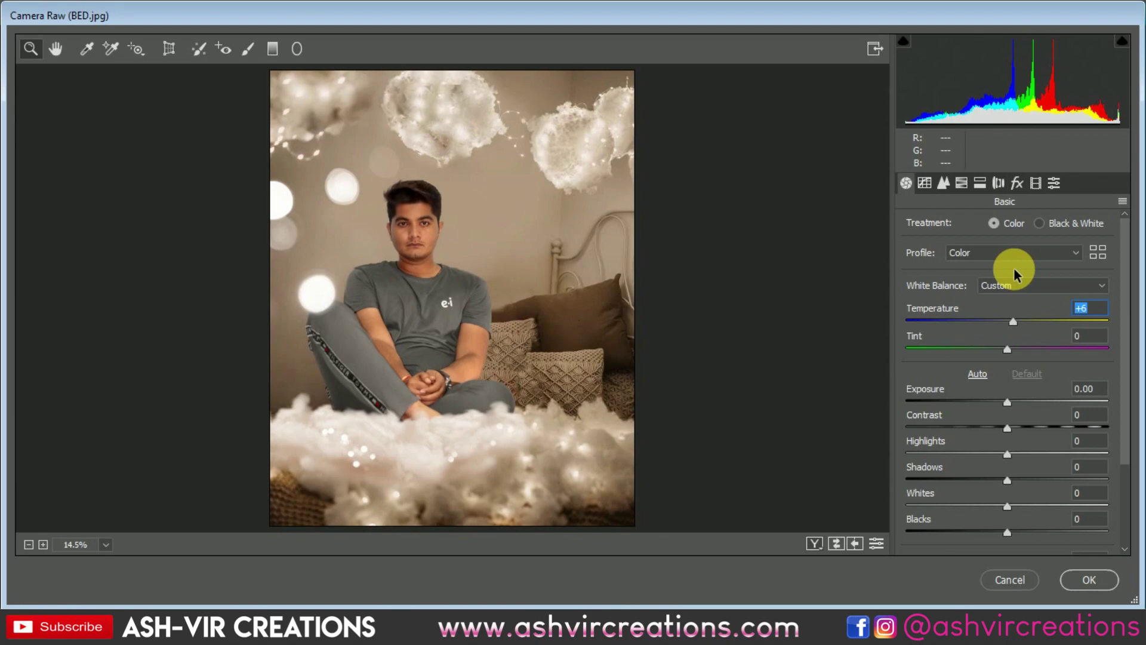
{"action": "left_click", "coordinate": [979, 183]}
{"action": "left_click_drag", "start_coordinate": [911, 408], "coordinate": [941, 394]}
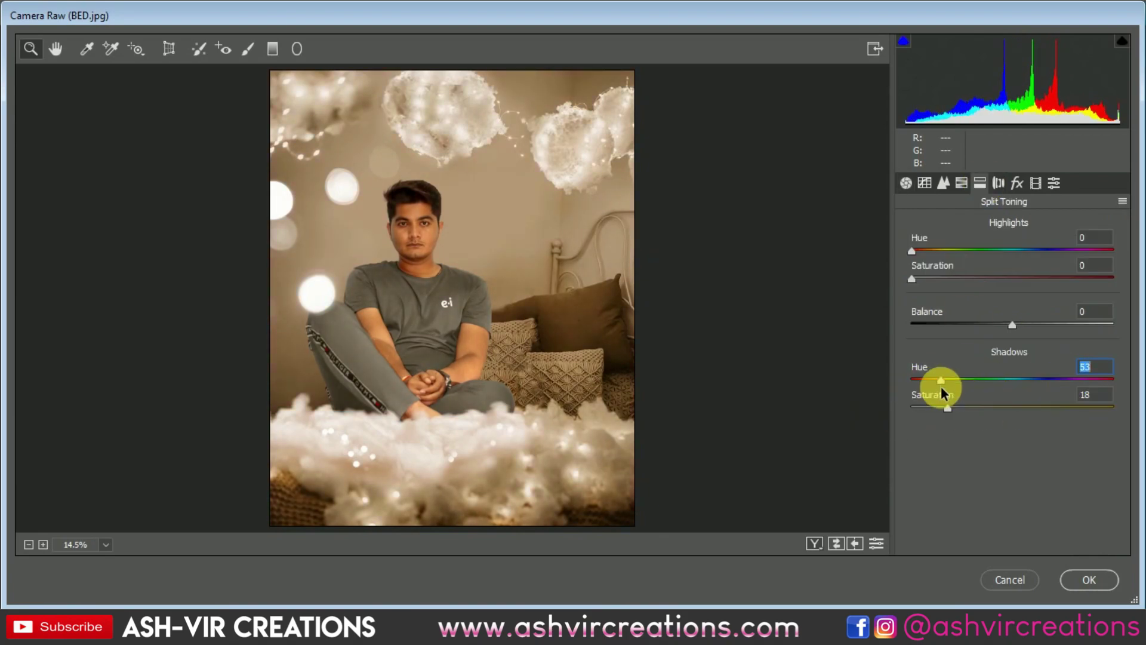
- Try several AVC-Dz color presets on the image and apply AVC-Dz-a10
{"action": "left_click", "coordinate": [1054, 183]}
{"action": "scroll", "coordinate": [968, 384], "scroll_direction": "down", "scroll_amount": 10}
{"action": "left_click", "coordinate": [955, 414]}
{"action": "scroll", "coordinate": [974, 387], "scroll_direction": "down", "scroll_amount": 2}
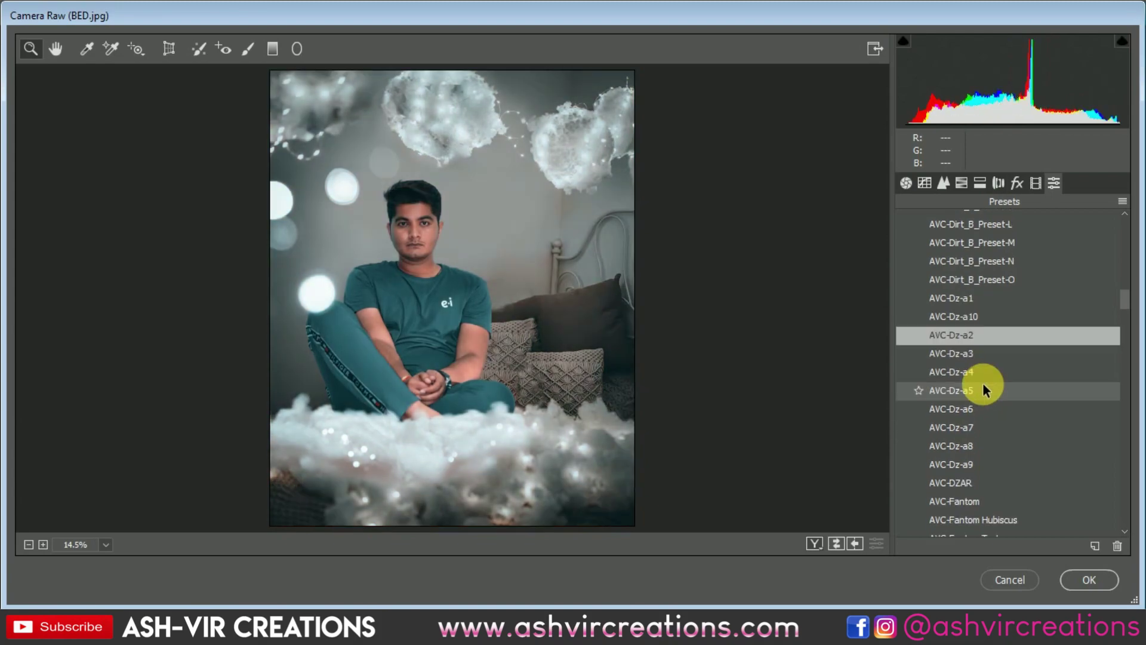
{"action": "left_click", "coordinate": [982, 389]}
{"action": "left_click", "coordinate": [1003, 317]}
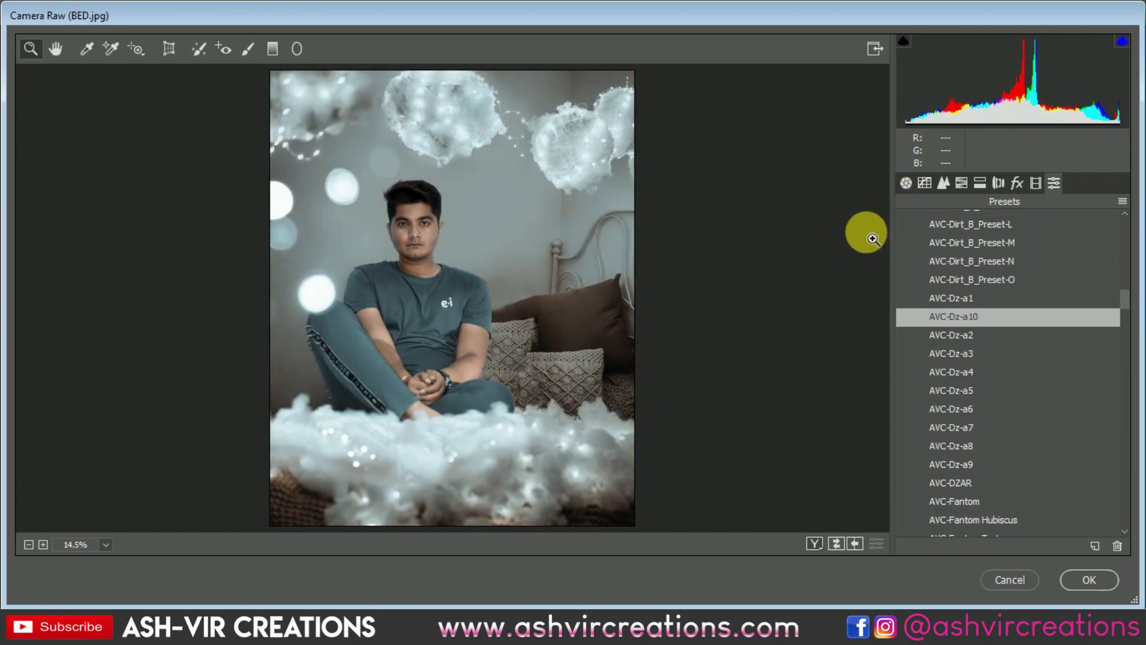
- Set the basic tone values to contrast +13, shadows +10 and whites -18
{"action": "left_click", "coordinate": [909, 183]}
{"action": "left_click", "coordinate": [907, 183]}
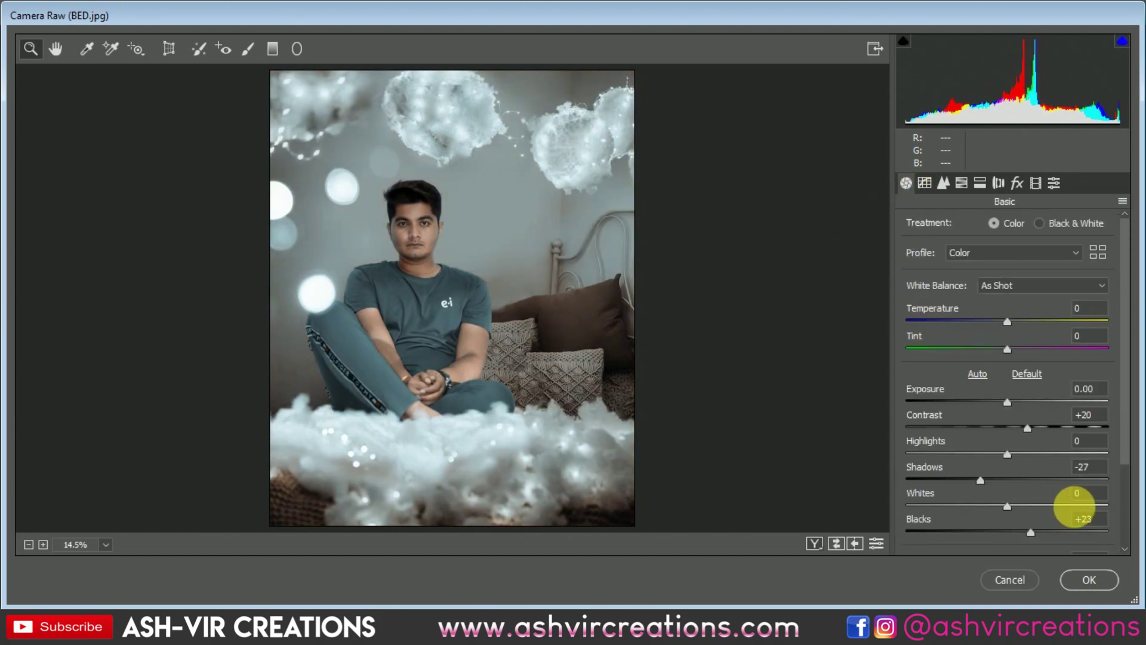
{"action": "mouse_move", "coordinate": [1021, 431]}
{"action": "left_mouse_down"}
{"action": "mouse_move", "coordinate": [983, 430]}
{"action": "mouse_move", "coordinate": [1029, 433]}
{"action": "mouse_move", "coordinate": [1018, 436]}
{"action": "left_mouse_up"}
{"action": "left_click_drag", "start_coordinate": [980, 480], "coordinate": [990, 507]}
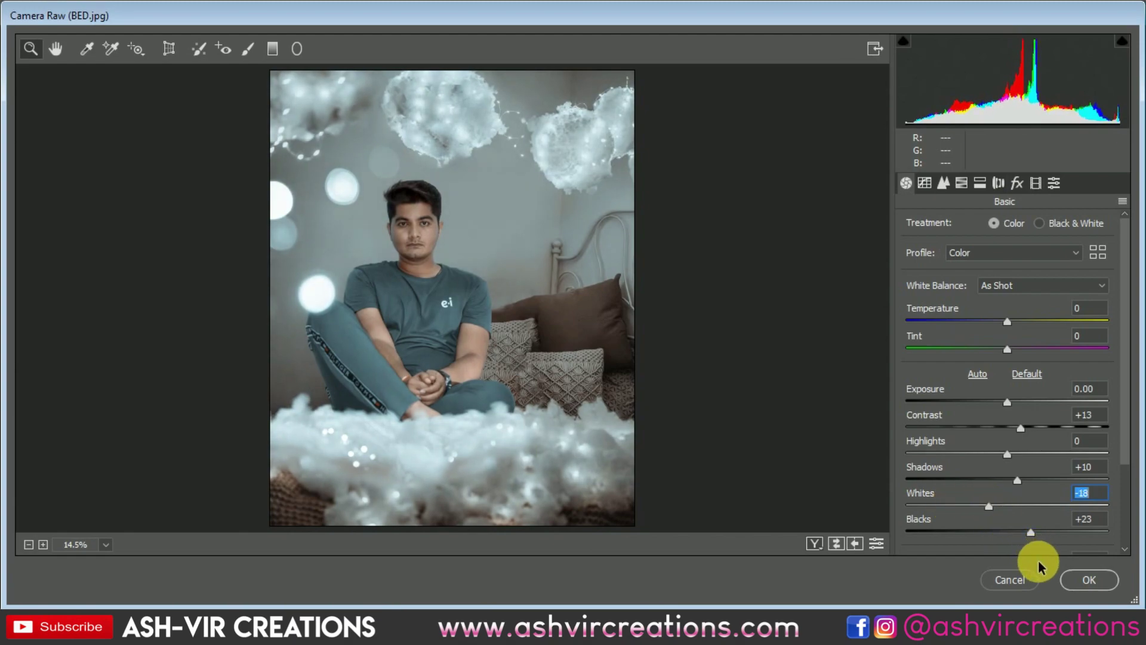
- Set the blacks to +28 and apply the Camera Raw grade to the image
{"action": "mouse_move", "coordinate": [1030, 537]}
{"action": "left_mouse_down"}
{"action": "mouse_move", "coordinate": [977, 533]}
{"action": "mouse_move", "coordinate": [1095, 531]}
{"action": "mouse_move", "coordinate": [954, 540]}
{"action": "mouse_move", "coordinate": [1056, 548]}
{"action": "mouse_move", "coordinate": [1034, 542]}
{"action": "left_mouse_up"}
{"action": "scroll", "coordinate": [1118, 477], "scroll_direction": "down", "scroll_amount": 3}
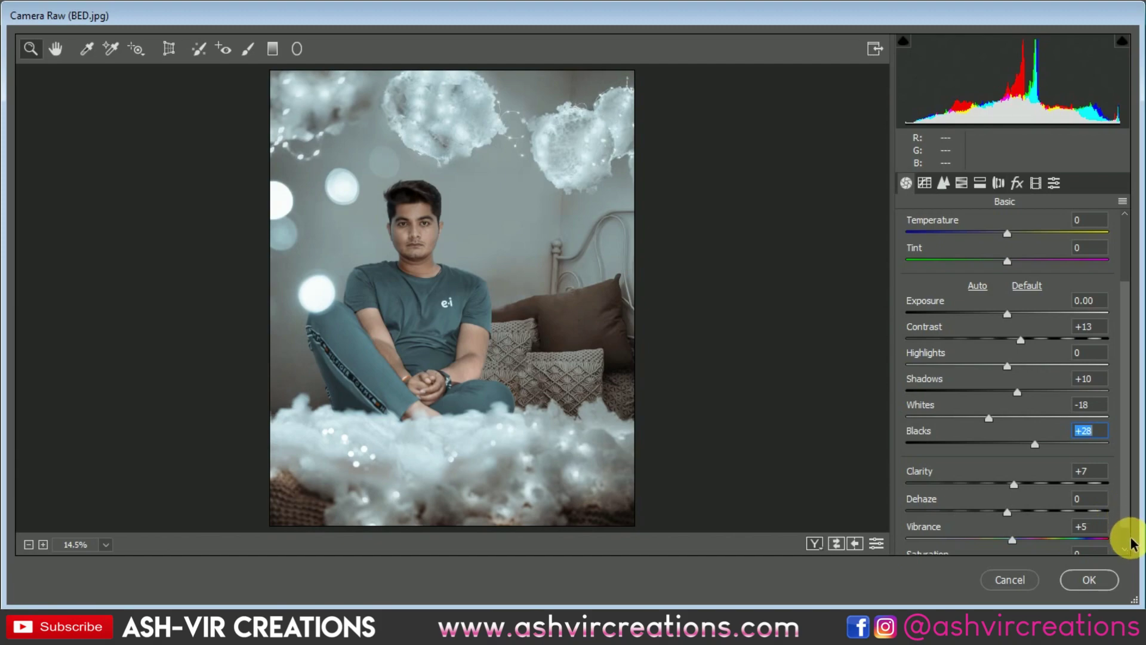
{"action": "scroll", "coordinate": [1127, 536], "scroll_direction": "down", "scroll_amount": 1}
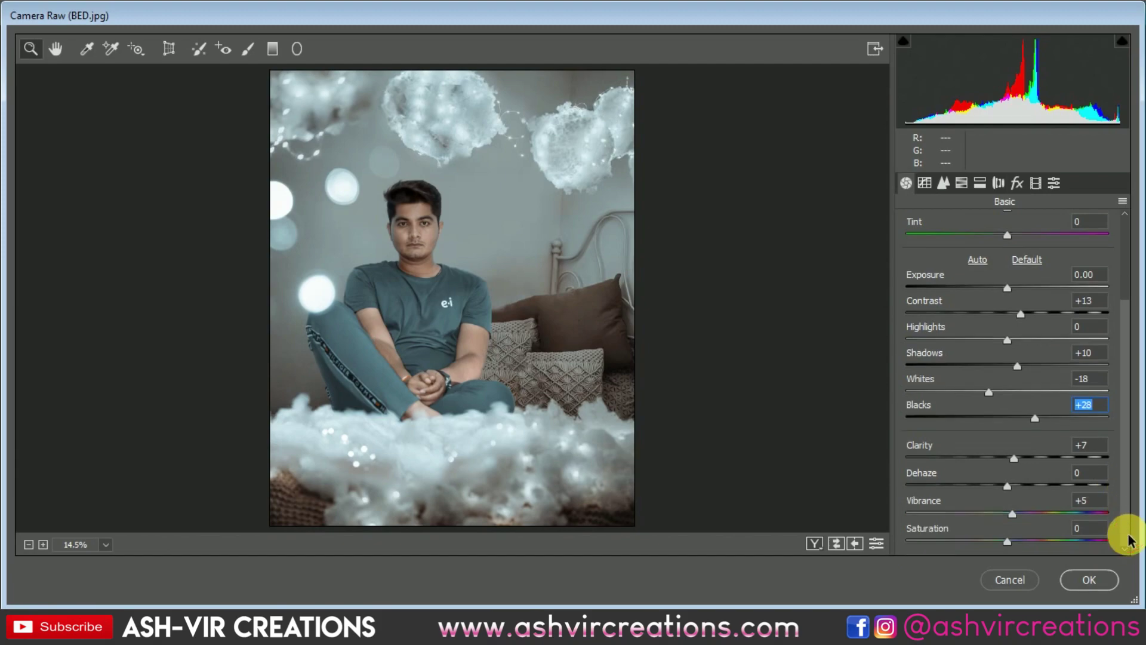
{"action": "left_click", "coordinate": [1089, 580]}
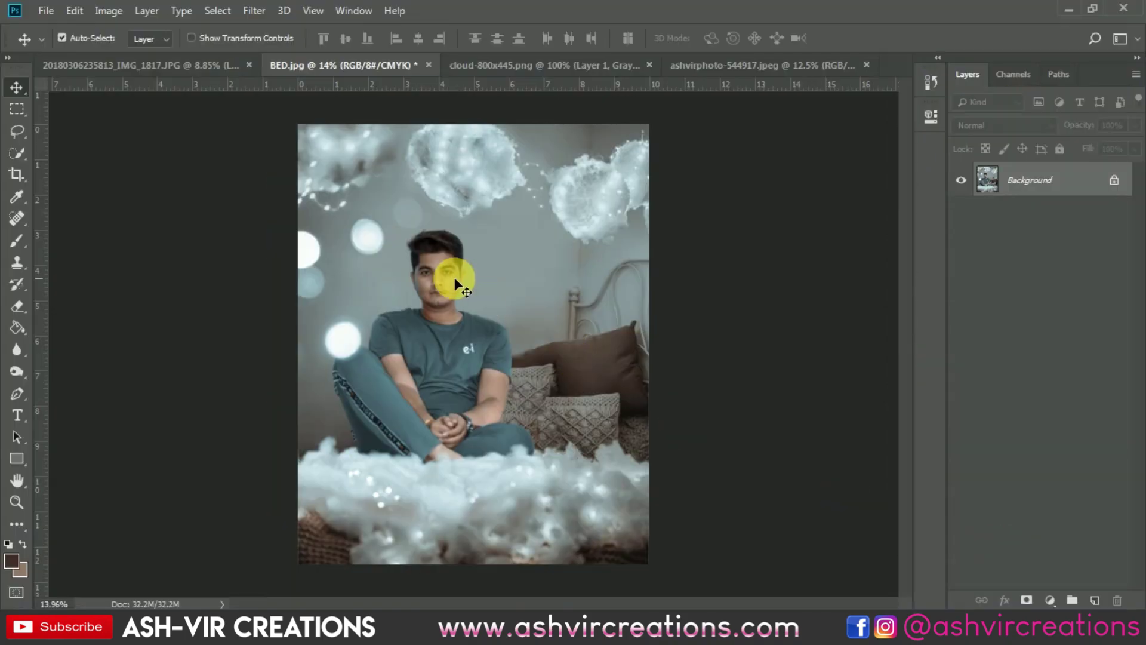
{"action": "scroll", "coordinate": [469, 327], "scroll_direction": "down", "scroll_amount": 1}
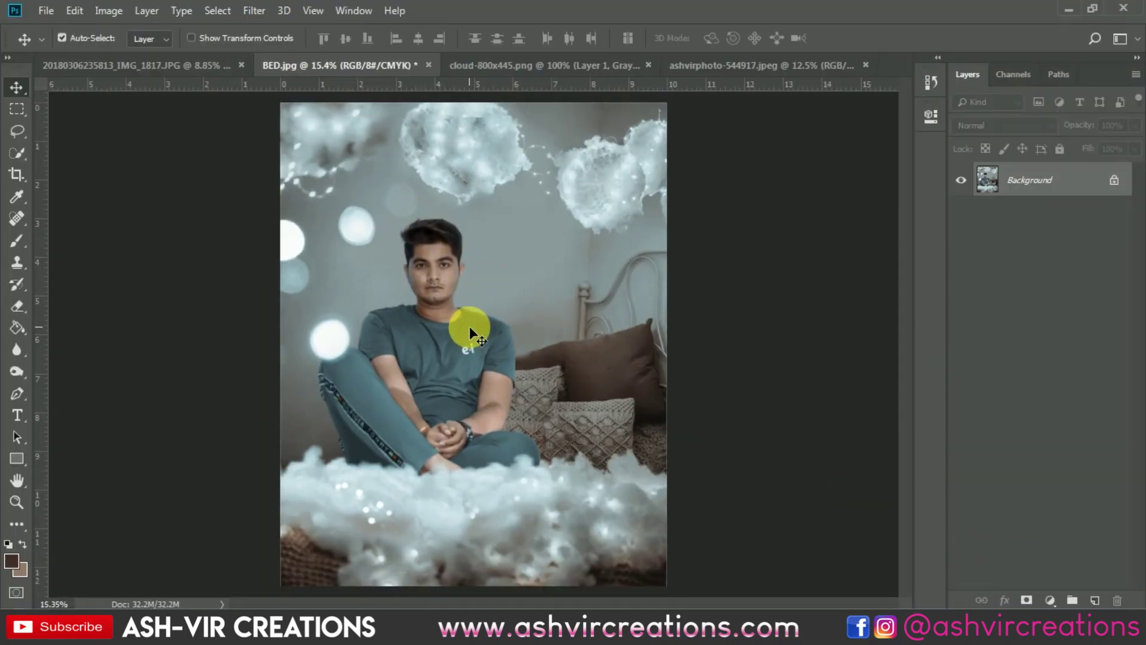
{"action": "left_click", "coordinate": [46, 10]}
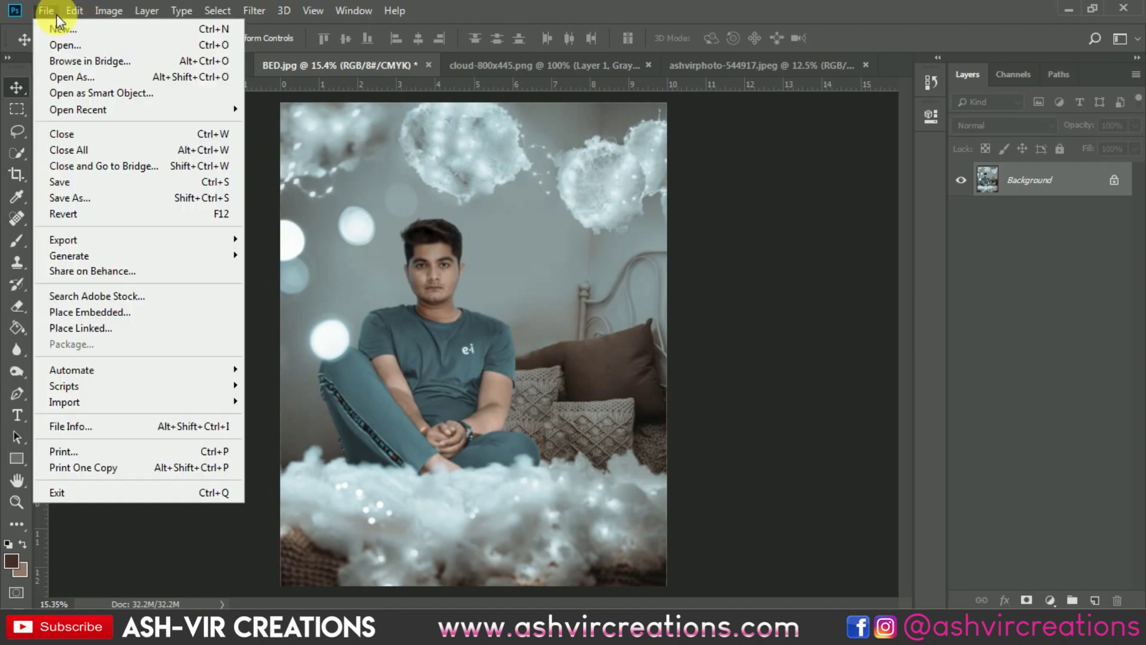
{"action": "left_click", "coordinate": [59, 43]}
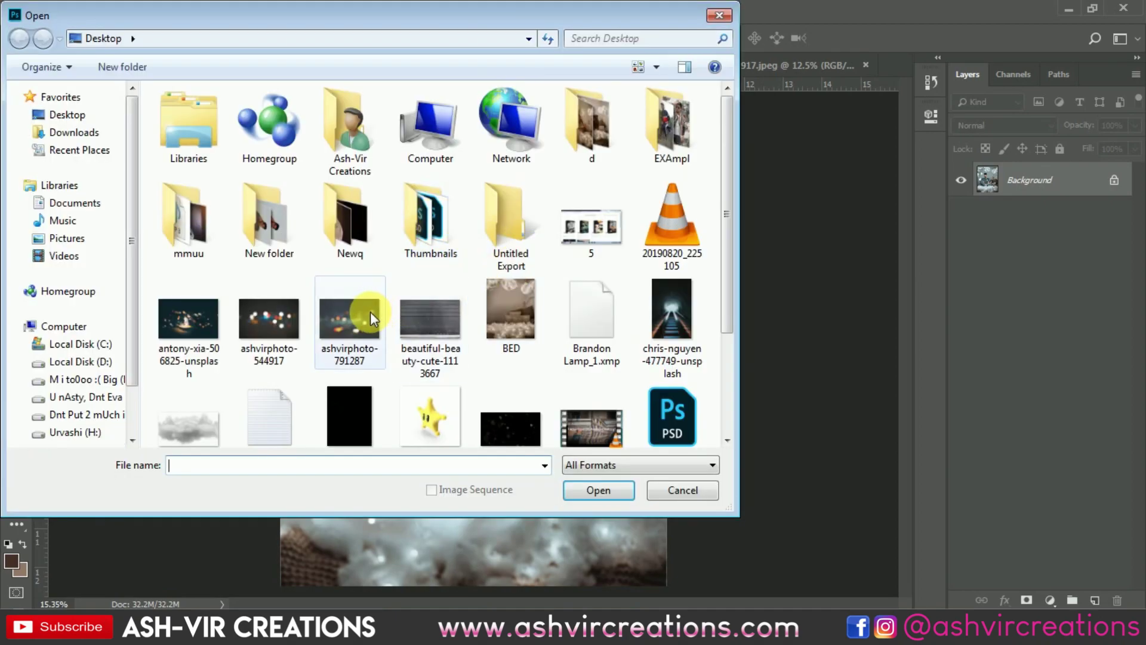
{"action": "left_click", "coordinate": [674, 491]}
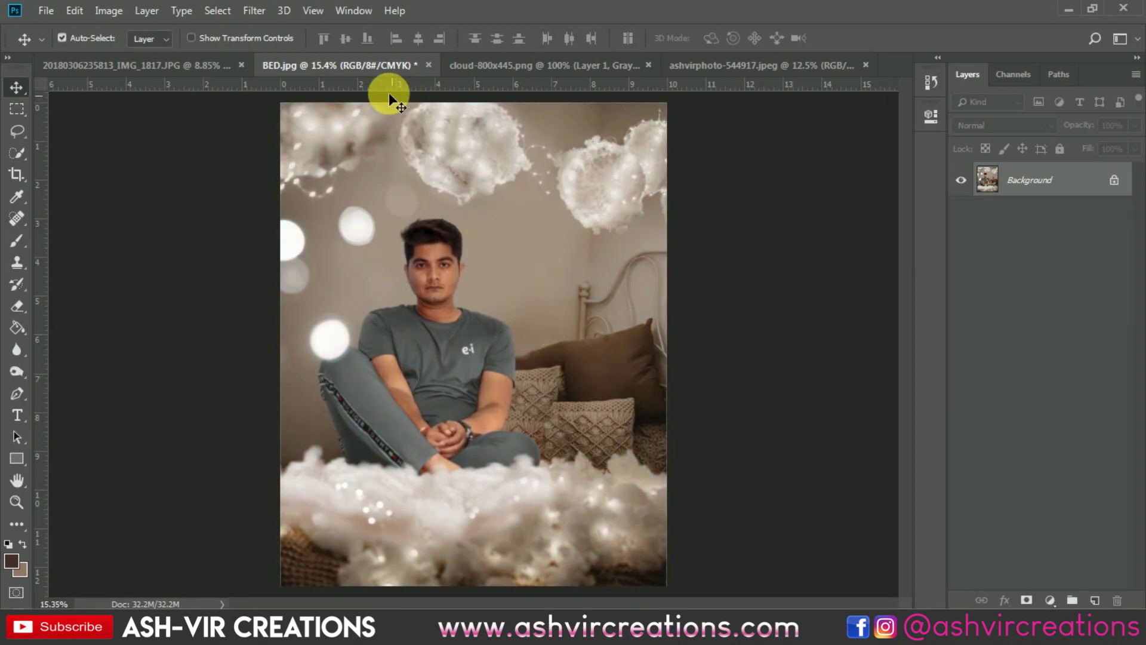
{"action": "left_click", "coordinate": [252, 15]}
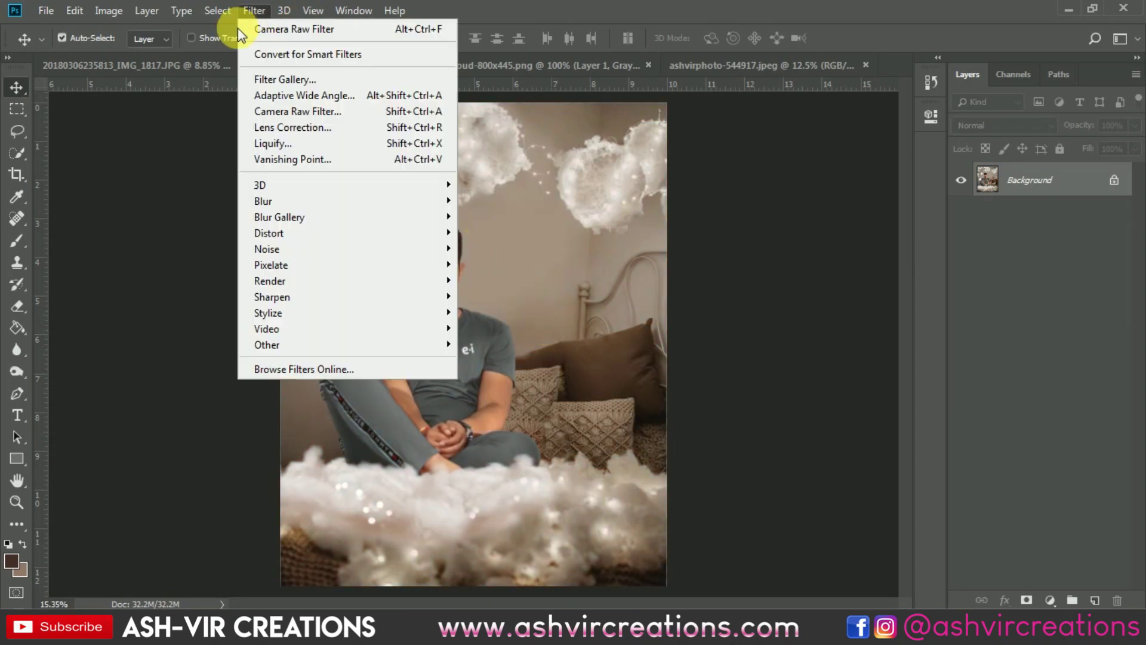
{"action": "left_click", "coordinate": [31, 26]}
- Open the maxresdefault snow particle image and bring it into the BED.jpg document as a new layer
{"action": "left_click", "coordinate": [46, 10]}
{"action": "left_click", "coordinate": [84, 43]}
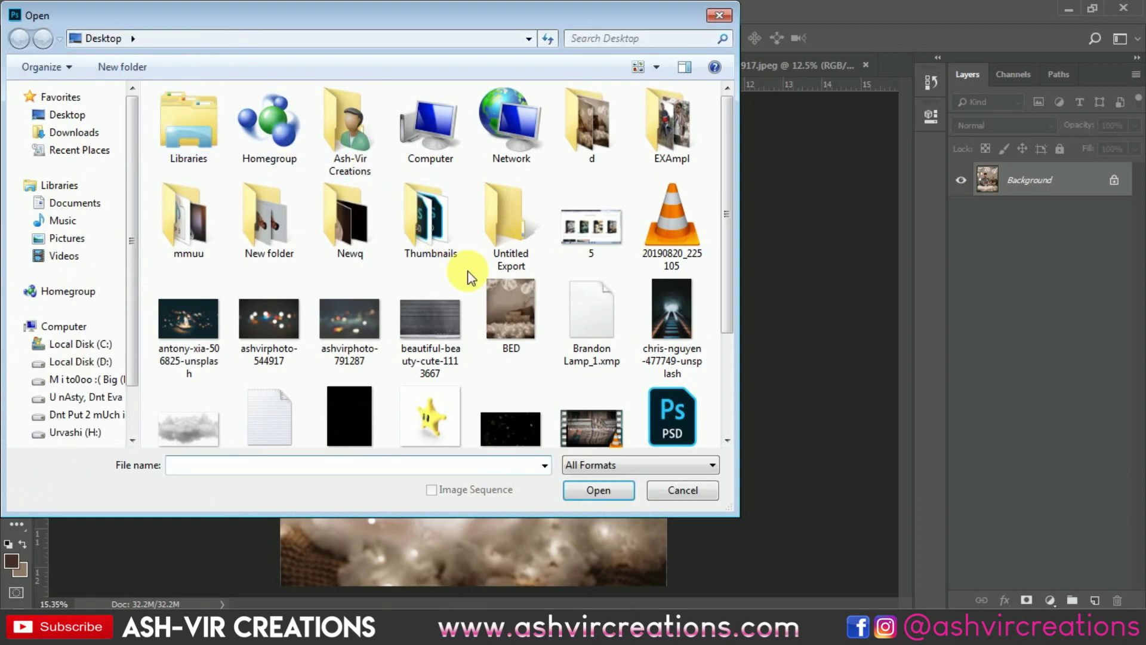
{"action": "left_click", "coordinate": [209, 317]}
{"action": "scroll", "coordinate": [306, 327], "scroll_direction": "down", "scroll_amount": 2}
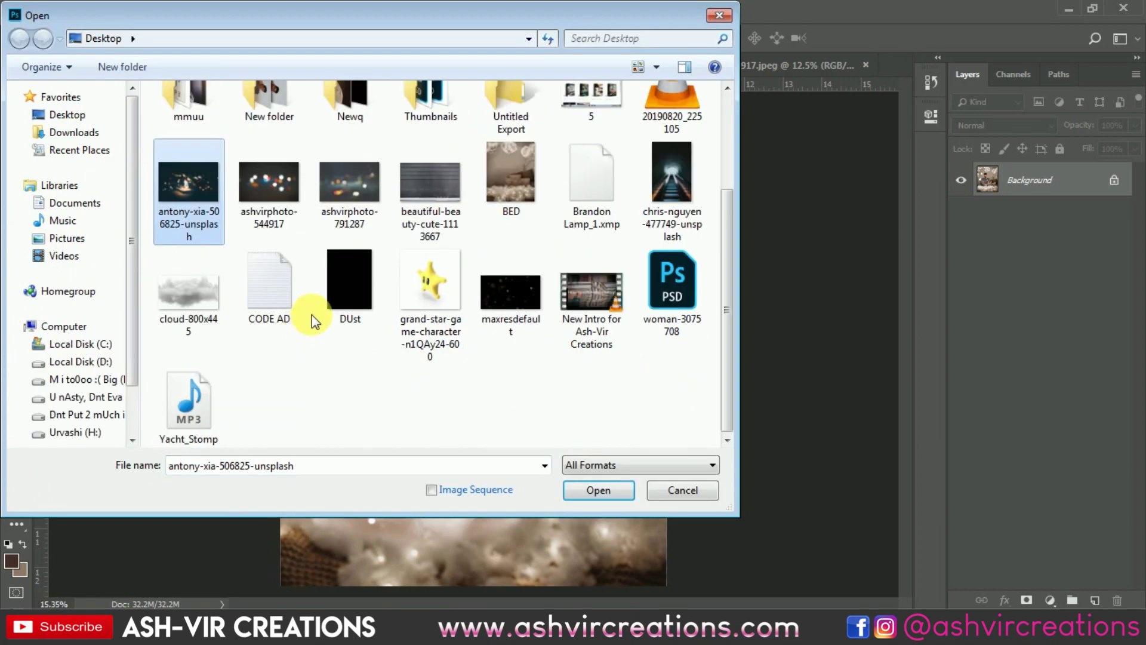
{"action": "double_click", "coordinate": [516, 298]}
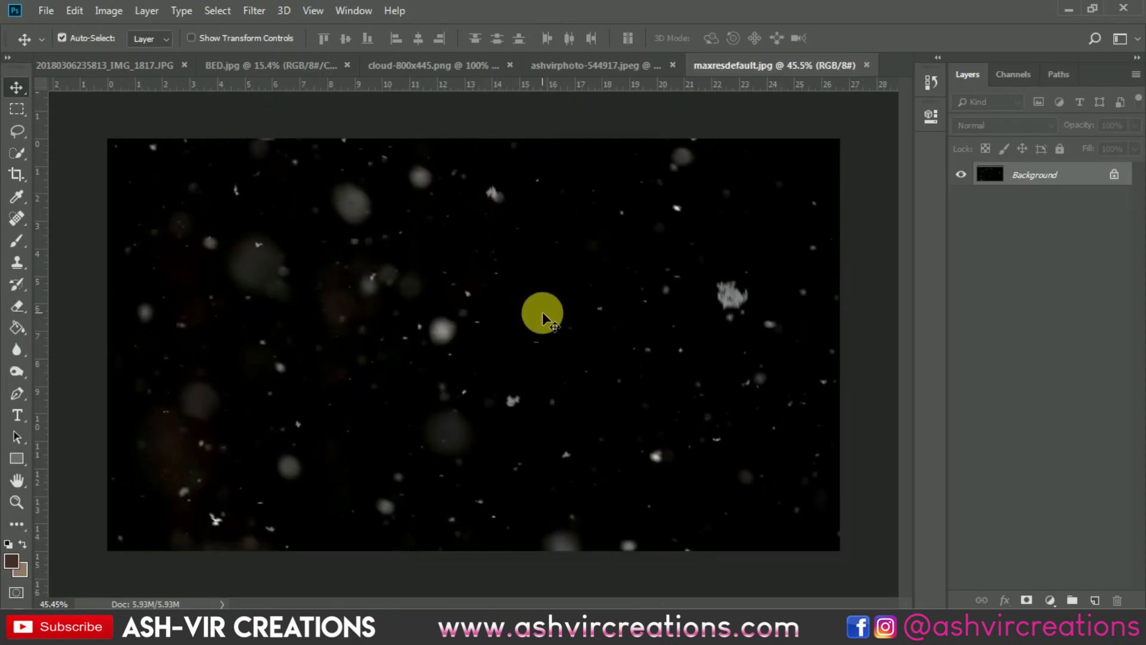
{"action": "left_click_drag", "start_coordinate": [289, 75], "coordinate": [468, 306]}
- Rotate the snow particle layer 90° clockwise and scale it to about 325% so it covers the whole image
{"action": "left_click", "coordinate": [84, 16]}
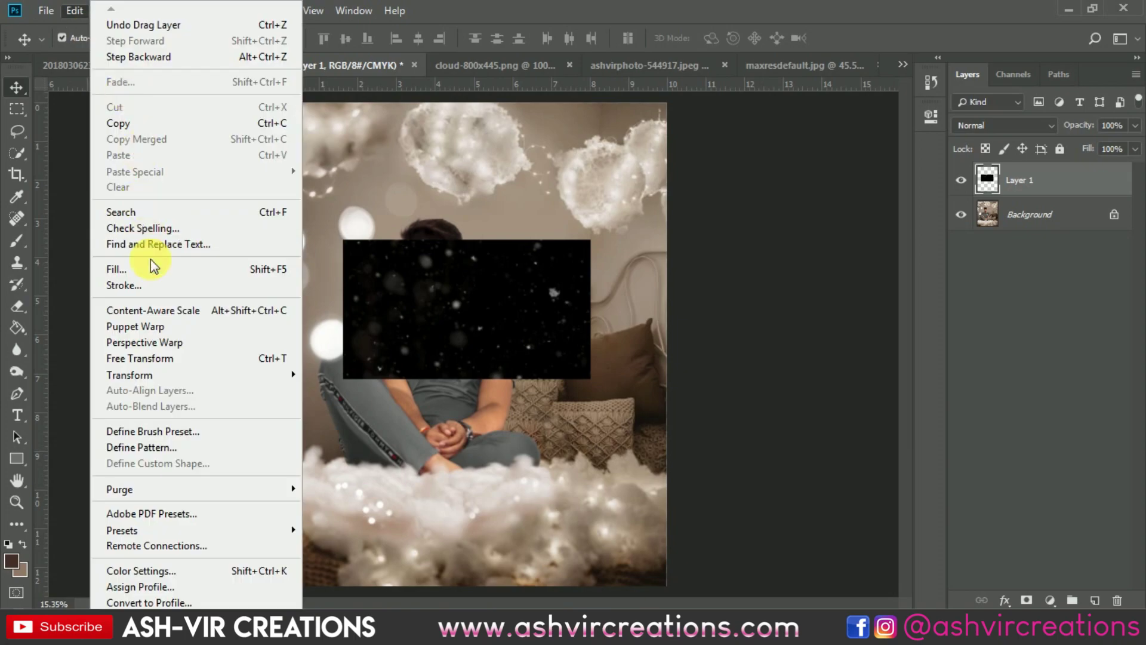
{"action": "left_click", "coordinate": [153, 354]}
{"action": "right_click", "coordinate": [566, 332]}
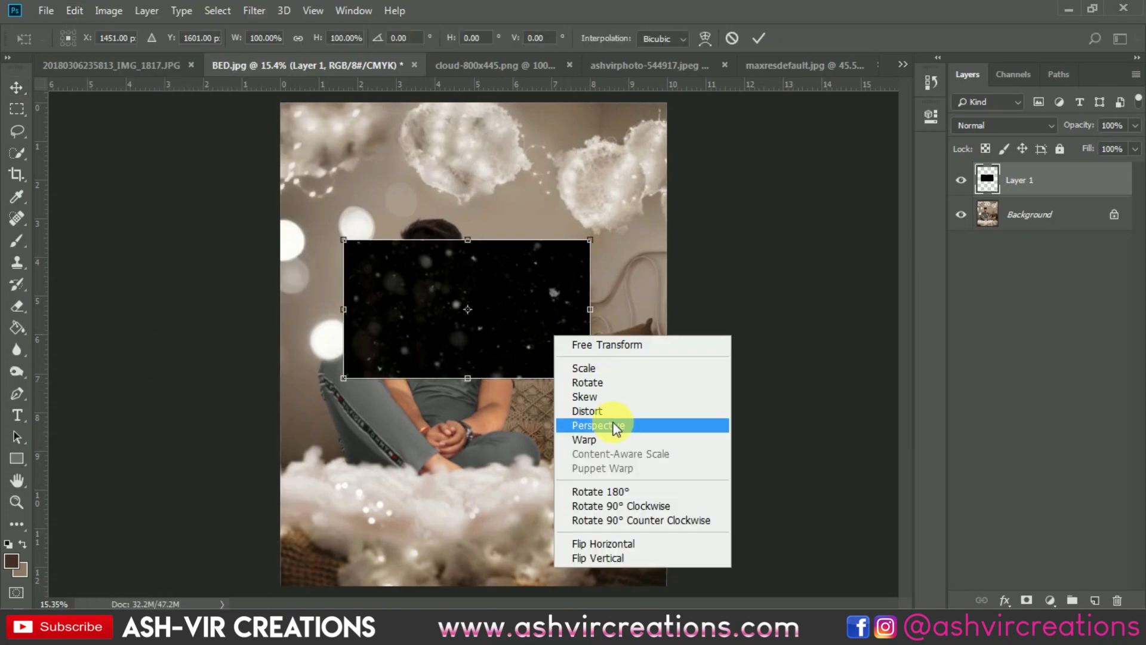
{"action": "left_click", "coordinate": [617, 503]}
{"action": "left_click_drag", "start_coordinate": [536, 431], "coordinate": [690, 597]}
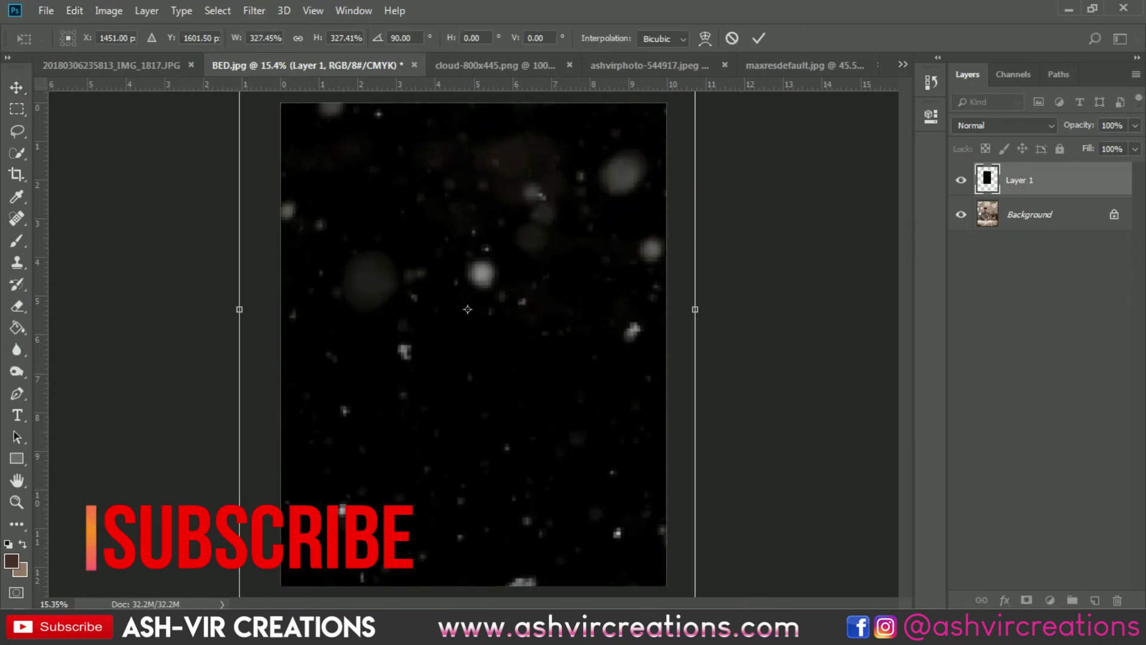
{"action": "left_click_drag", "start_coordinate": [653, 481], "coordinate": [617, 378]}
{"action": "key", "text": "Return"}
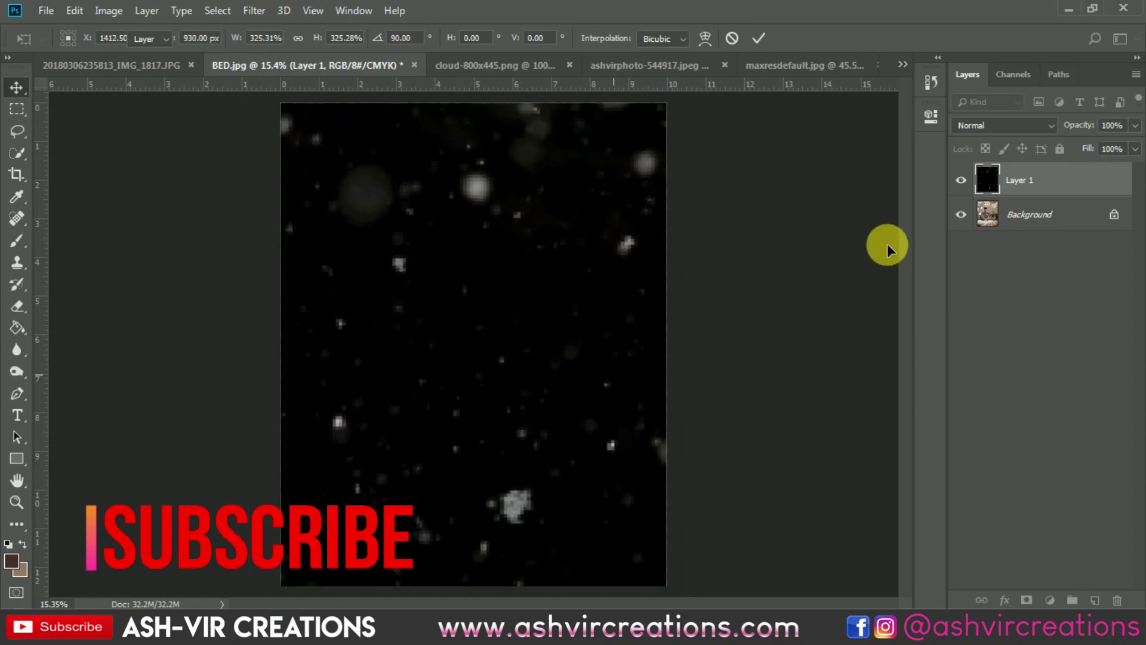
- Set the snow particle layer's blend mode to Screen and reposition it over the man
{"action": "left_click", "coordinate": [1001, 125]}
{"action": "left_click", "coordinate": [988, 256]}
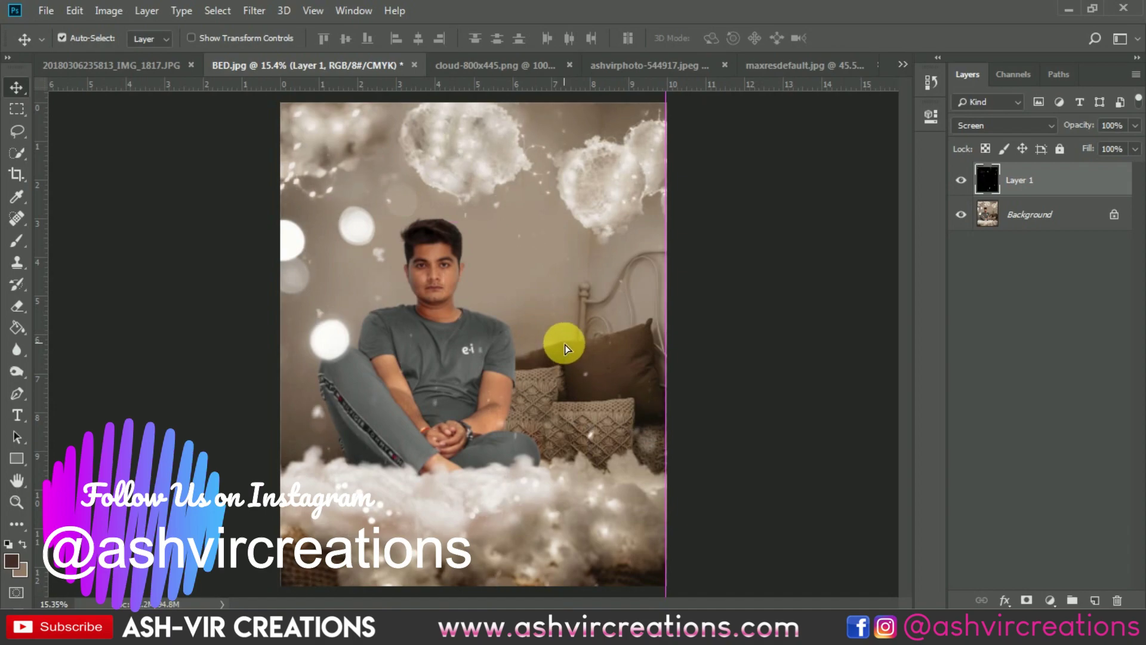
{"action": "mouse_move", "coordinate": [532, 305]}
{"action": "left_mouse_down"}
{"action": "mouse_move", "coordinate": [489, 307]}
{"action": "mouse_move", "coordinate": [330, 238]}
{"action": "mouse_move", "coordinate": [536, 307]}
{"action": "left_mouse_up"}
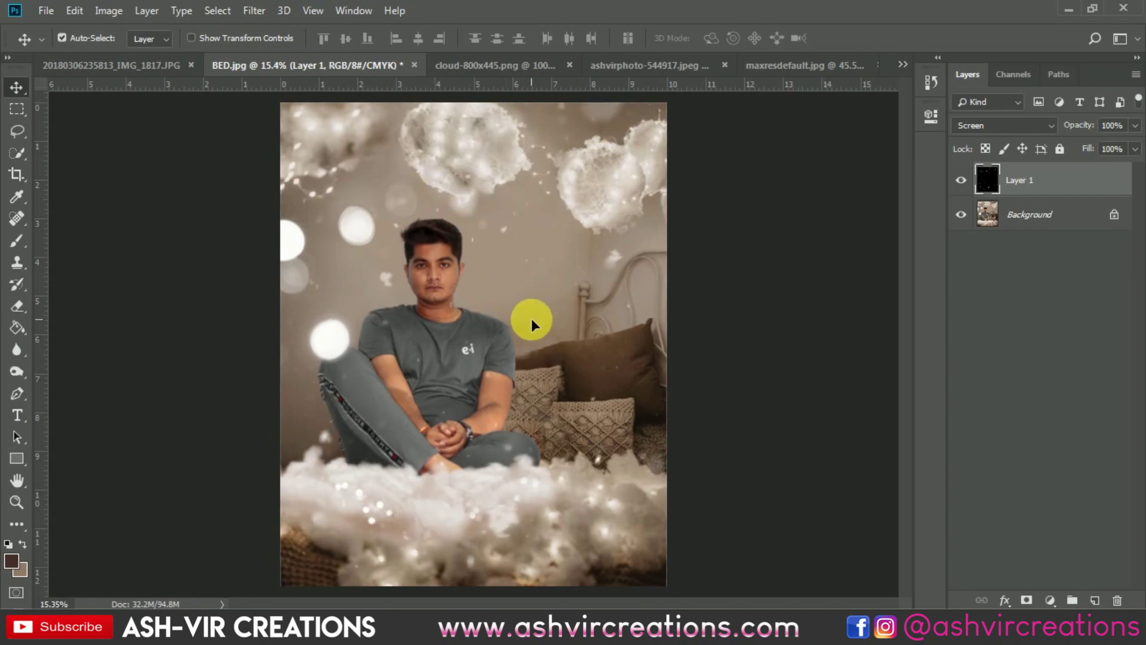
- Flip the snow particle layer horizontally and align its edge with the image edge
{"action": "key", "text": "ctrl+t"}
{"action": "right_click", "coordinate": [530, 385]}
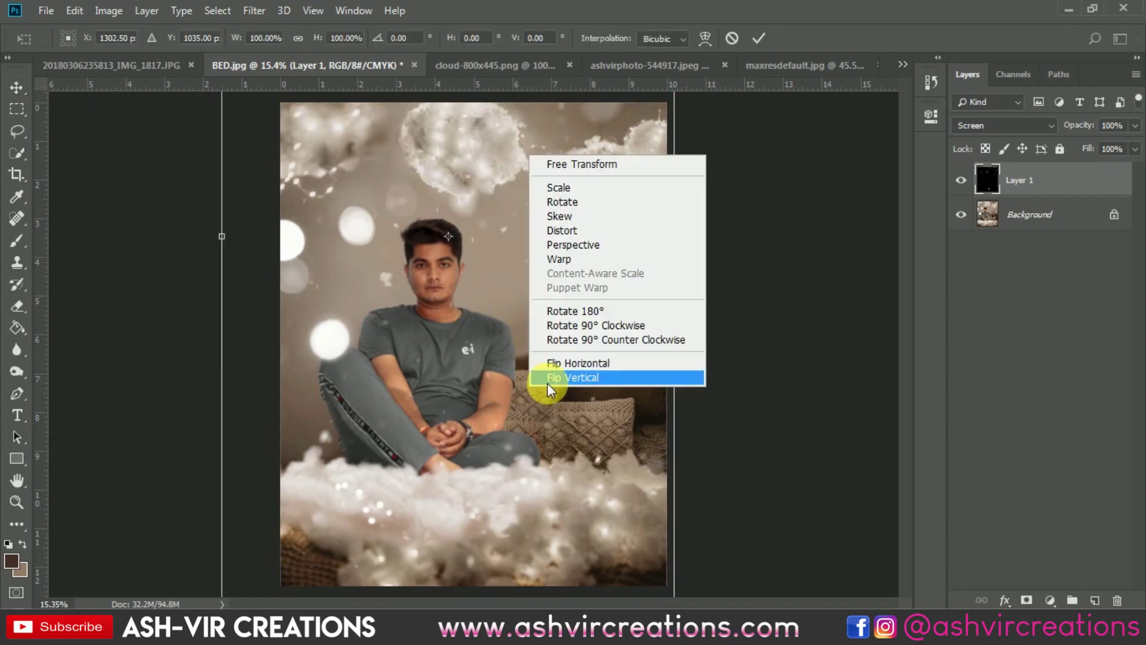
{"action": "left_click", "coordinate": [591, 362]}
{"action": "left_click_drag", "start_coordinate": [596, 363], "coordinate": [585, 389]}
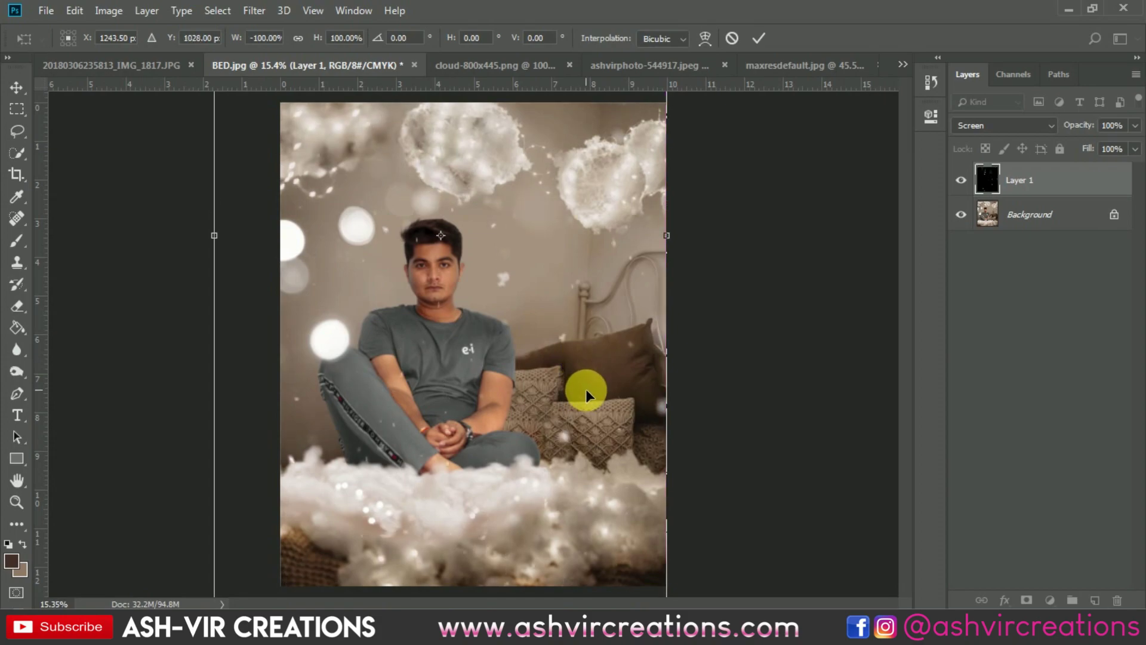
{"action": "double_click", "coordinate": [585, 389]}
- Erase the snow particles over the man's hair, face and shirt and beside his head with a 125 px eraser
{"action": "scroll", "coordinate": [542, 296], "scroll_direction": "up", "scroll_amount": 2}
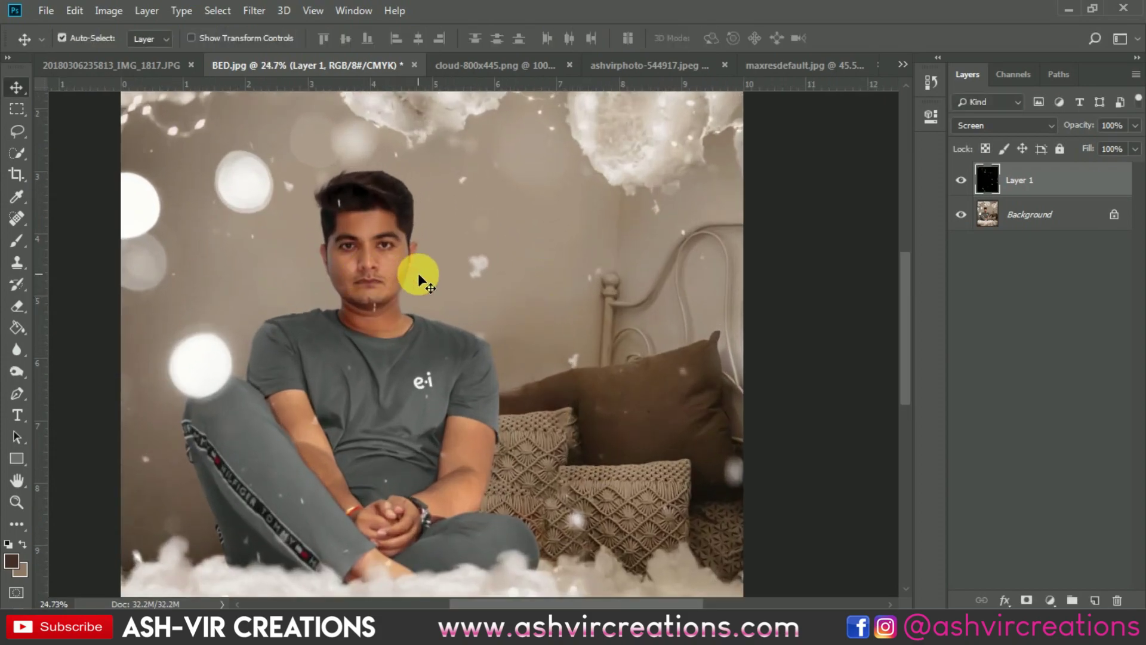
{"action": "left_click", "coordinate": [26, 296]}
{"action": "scroll", "coordinate": [334, 221], "scroll_direction": "up", "scroll_amount": 3}
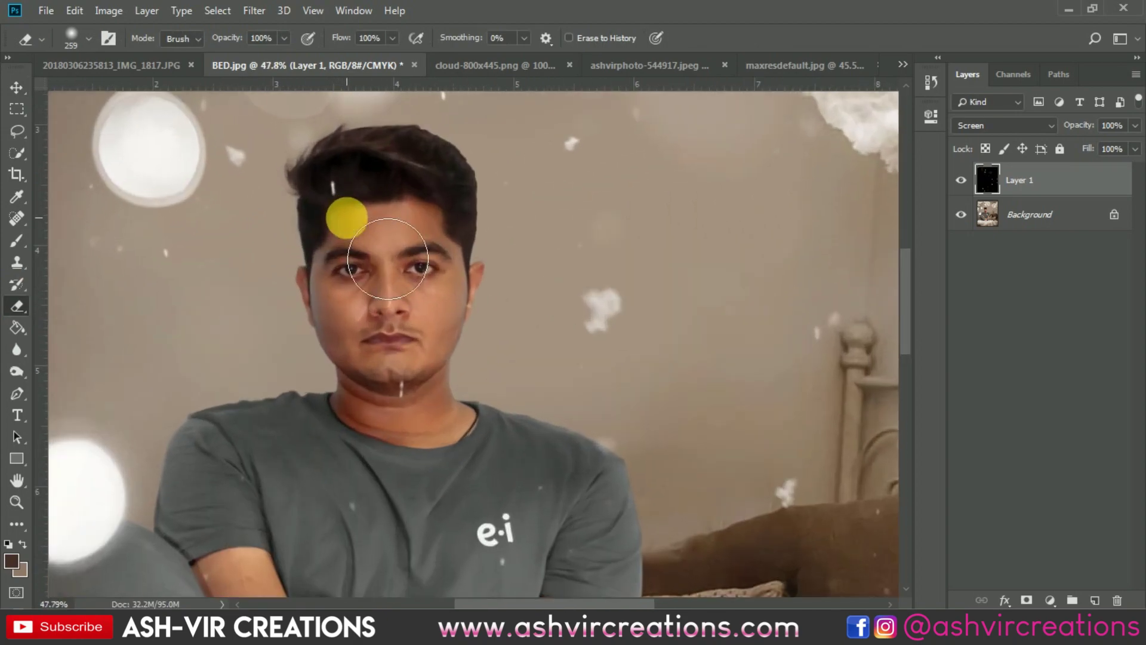
{"action": "key", "text": "bracketleft"}
{"action": "key", "text": "bracketleft"}
{"action": "key", "text": "bracketleft"}
{"action": "left_click", "coordinate": [352, 209]}
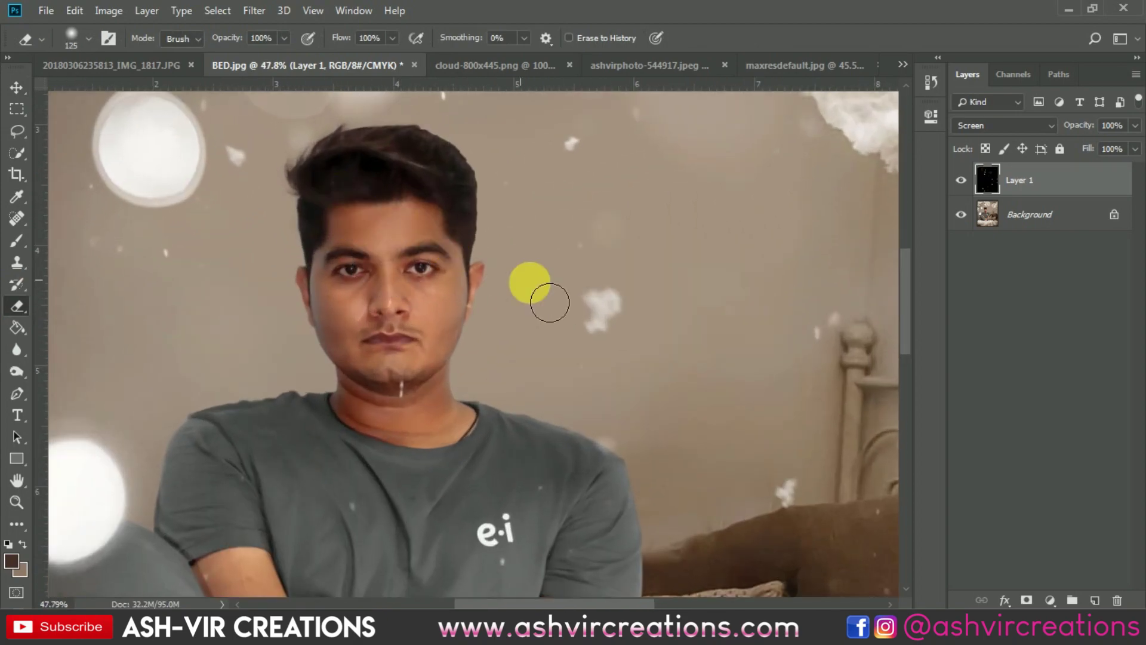
{"action": "mouse_move", "coordinate": [545, 303]}
{"action": "left_mouse_down"}
{"action": "mouse_move", "coordinate": [622, 319]}
{"action": "mouse_move", "coordinate": [585, 334]}
{"action": "left_mouse_up"}
{"action": "mouse_move", "coordinate": [410, 428]}
{"action": "left_mouse_down"}
{"action": "mouse_move", "coordinate": [421, 411]}
{"action": "mouse_move", "coordinate": [371, 290]}
{"action": "mouse_move", "coordinate": [410, 320]}
{"action": "mouse_move", "coordinate": [376, 264]}
{"action": "mouse_move", "coordinate": [391, 293]}
{"action": "mouse_move", "coordinate": [525, 337]}
{"action": "left_mouse_up"}
{"action": "scroll", "coordinate": [525, 338], "scroll_direction": "down", "scroll_amount": 5}
{"action": "scroll", "coordinate": [527, 335], "scroll_direction": "down", "scroll_amount": 2}
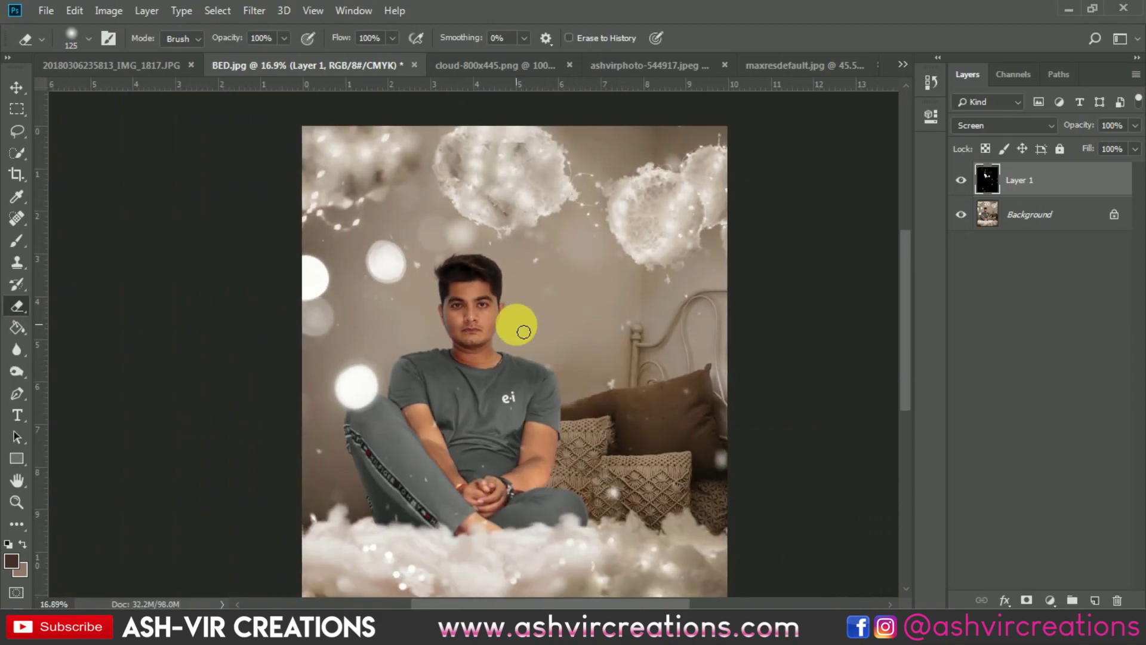
{"action": "key", "text": "v"}
{"action": "scroll", "coordinate": [524, 320], "scroll_direction": "down", "scroll_amount": 1}
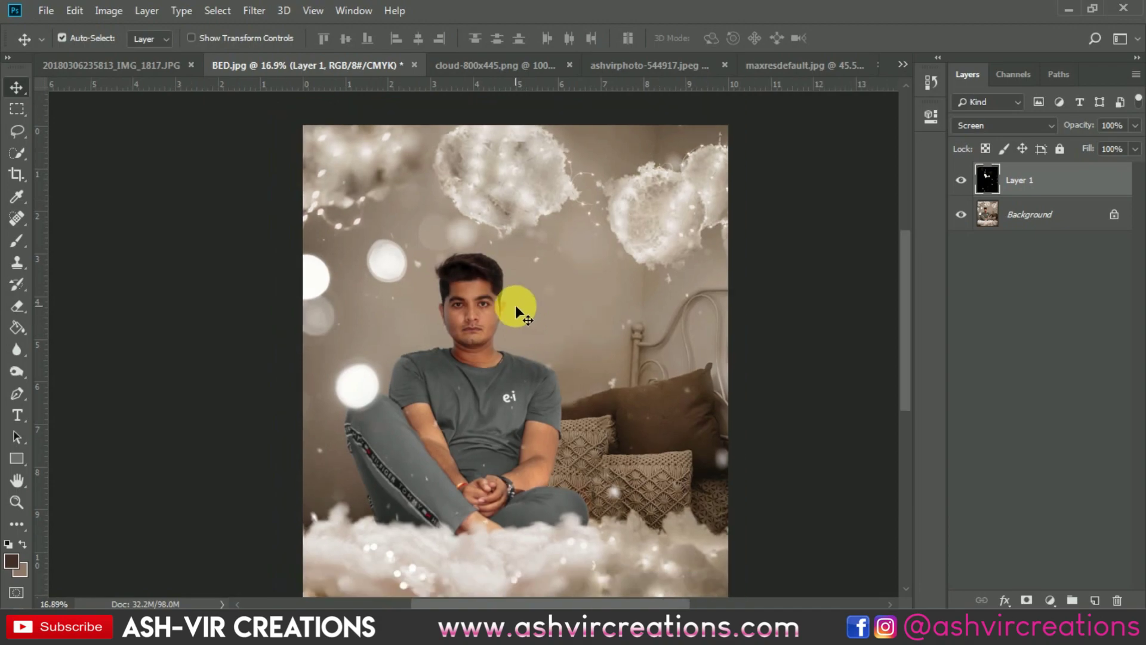
- Open DUst.jpg and bring it into the BED.jpg composite as a new layer
{"action": "left_click", "coordinate": [46, 10]}
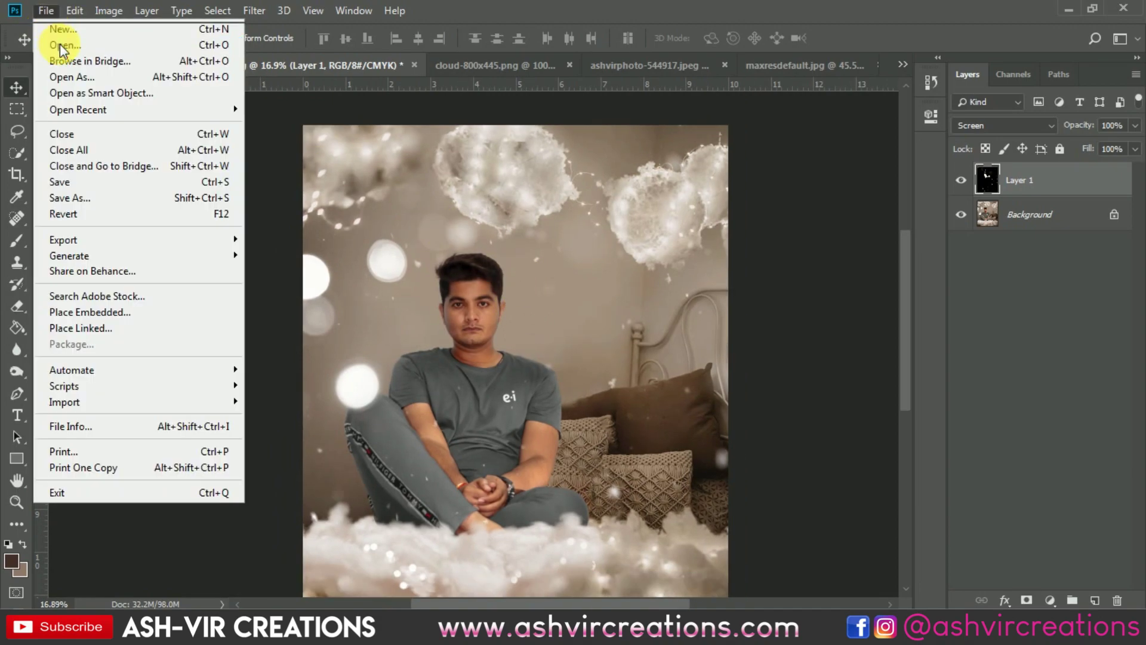
{"action": "left_click", "coordinate": [56, 74]}
{"action": "scroll", "coordinate": [350, 406], "scroll_direction": "down", "scroll_amount": 1}
{"action": "double_click", "coordinate": [349, 406]}
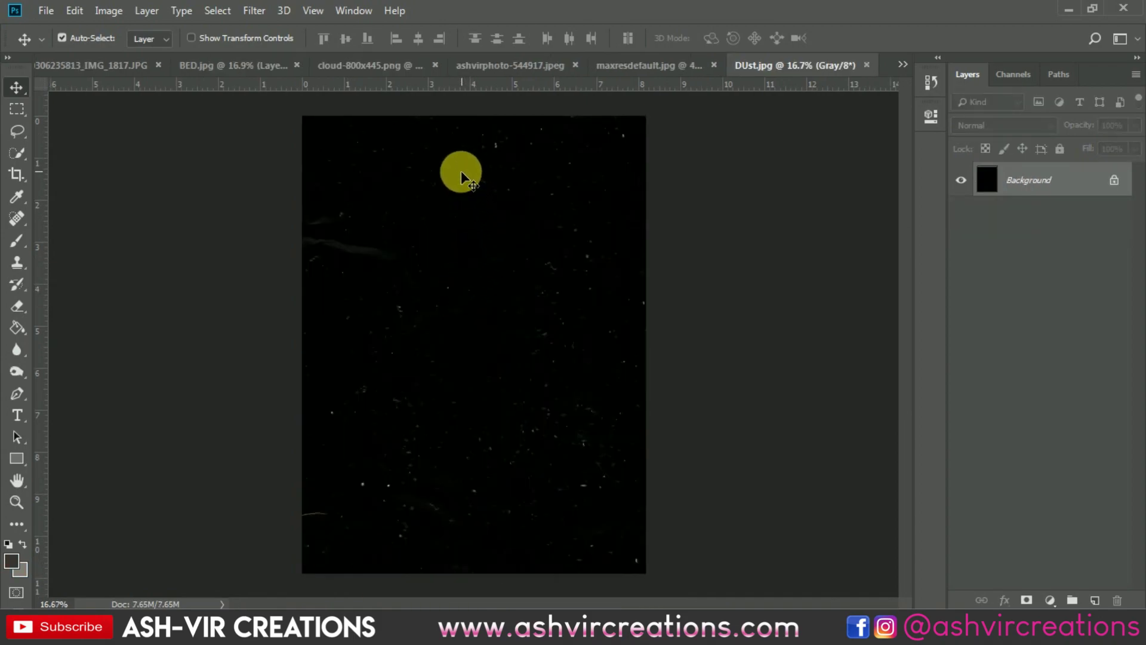
{"action": "left_click_drag", "start_coordinate": [461, 171], "coordinate": [510, 379]}
- Scale the dust layer to cover the whole image and set its blend mode to Screen
{"action": "left_click", "coordinate": [74, 10]}
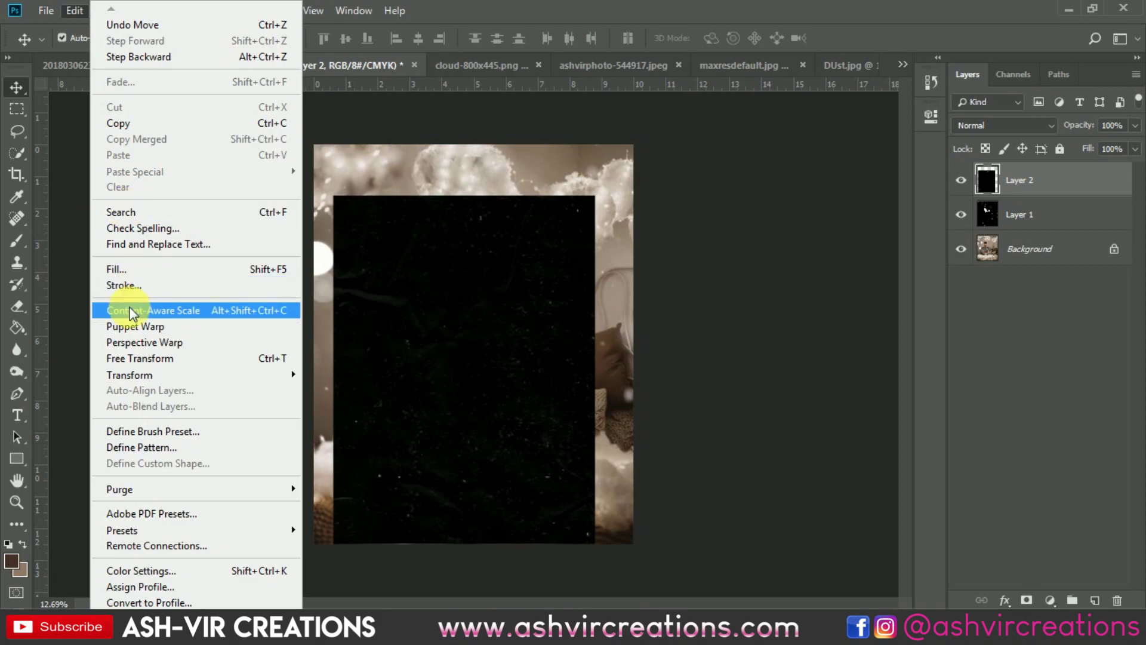
{"action": "left_click", "coordinate": [133, 358]}
{"action": "left_click_drag", "start_coordinate": [591, 200], "coordinate": [613, 169]}
{"action": "key", "text": "Return"}
{"action": "left_click", "coordinate": [1001, 125]}
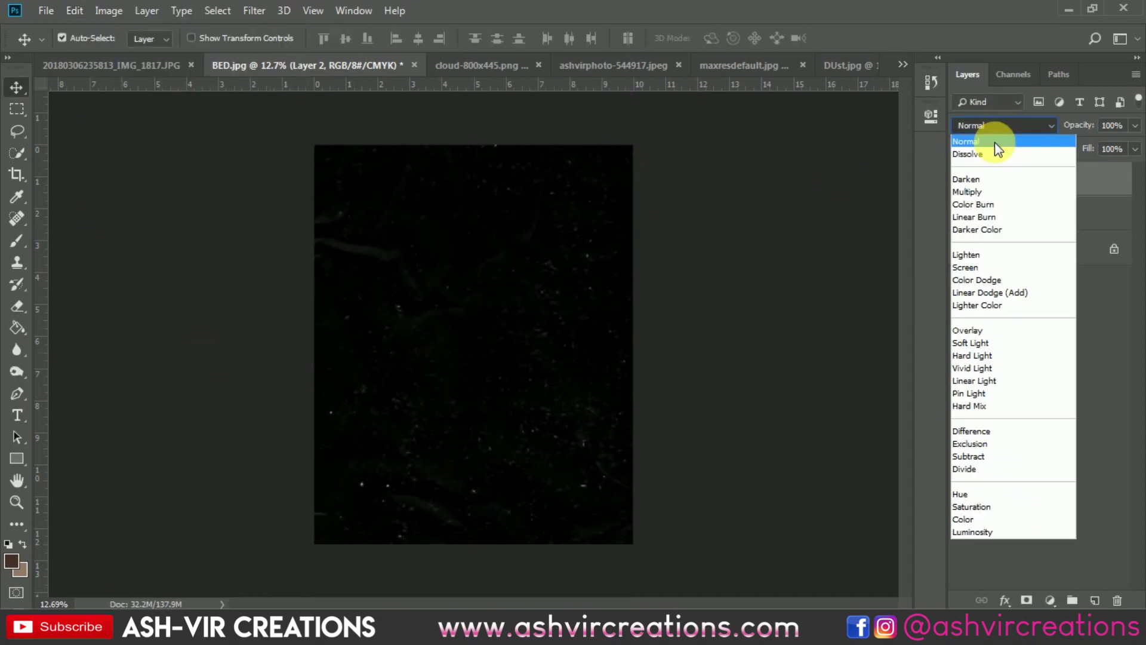
{"action": "left_click", "coordinate": [982, 267]}
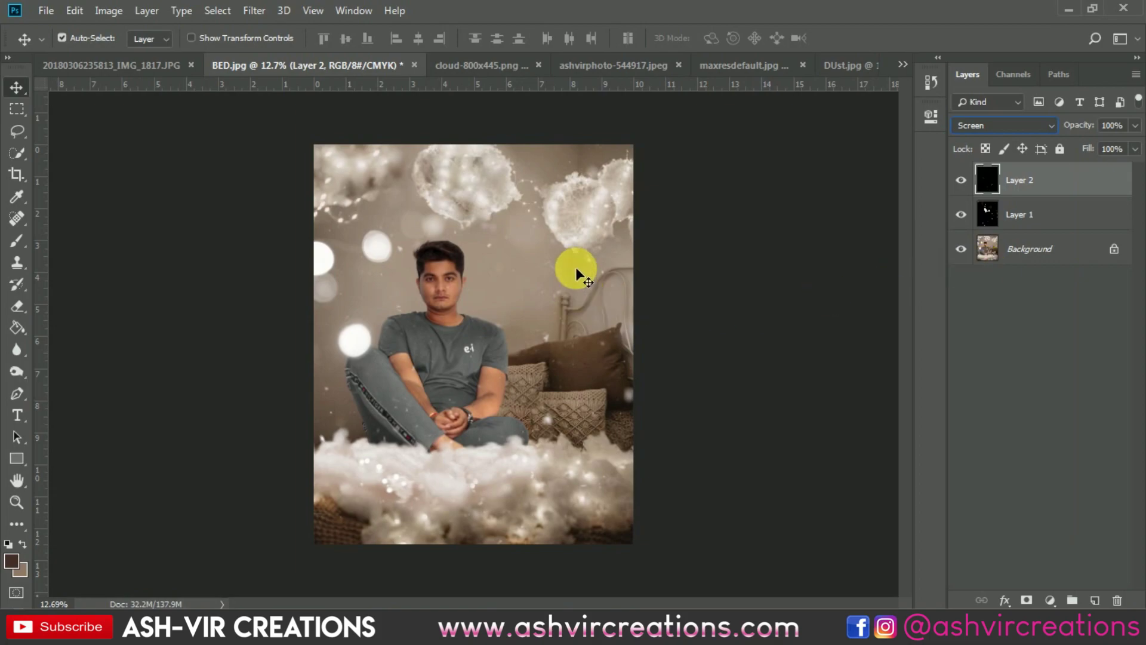
- Compare the composite with and without the dust layer, including close up around the man's face
{"action": "key", "text": "ctrl+plus"}
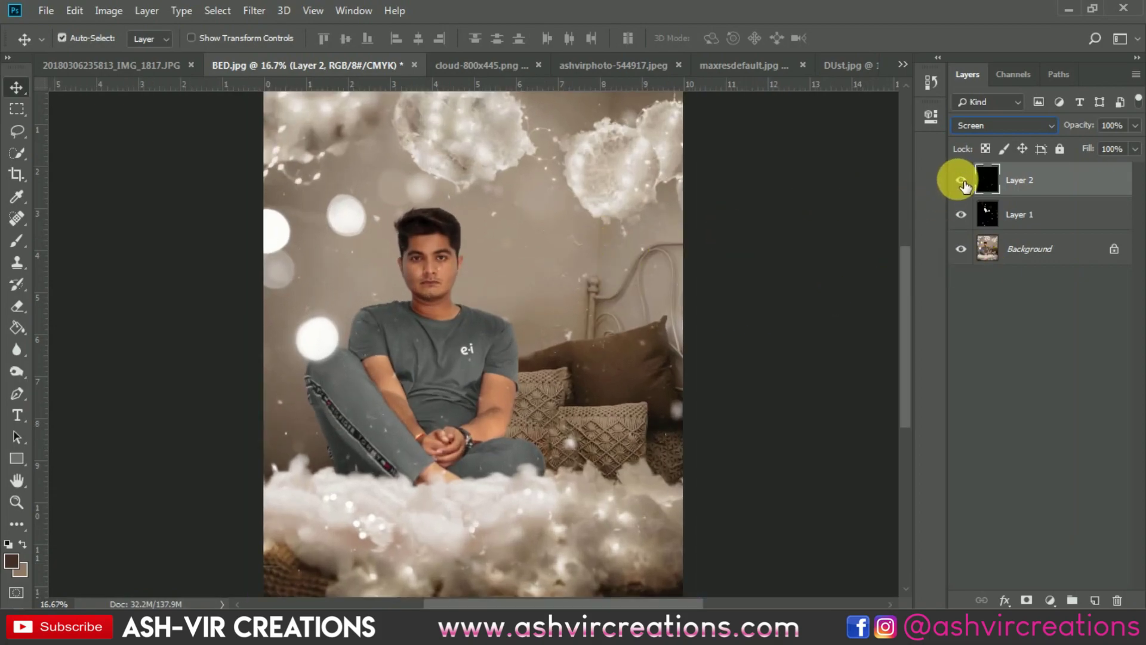
{"action": "left_click", "coordinate": [963, 182]}
{"action": "left_click", "coordinate": [967, 184]}
{"action": "left_click", "coordinate": [968, 185]}
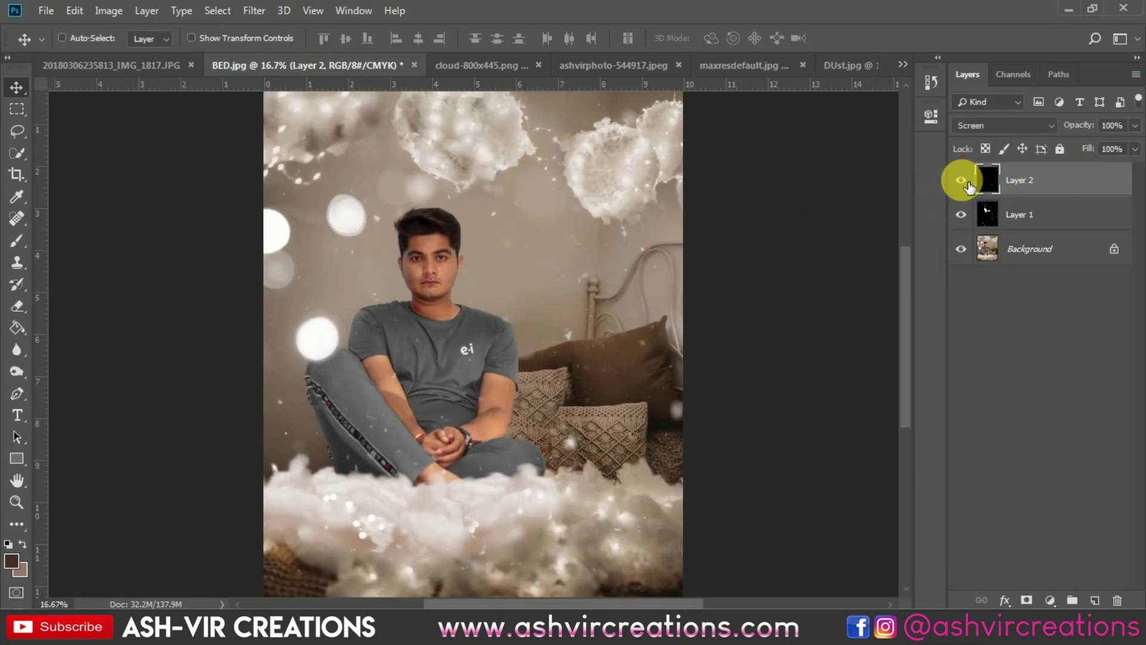
{"action": "key", "text": "ctrl+plus"}
{"action": "scroll", "coordinate": [435, 286], "scroll_direction": "up", "scroll_amount": 2}
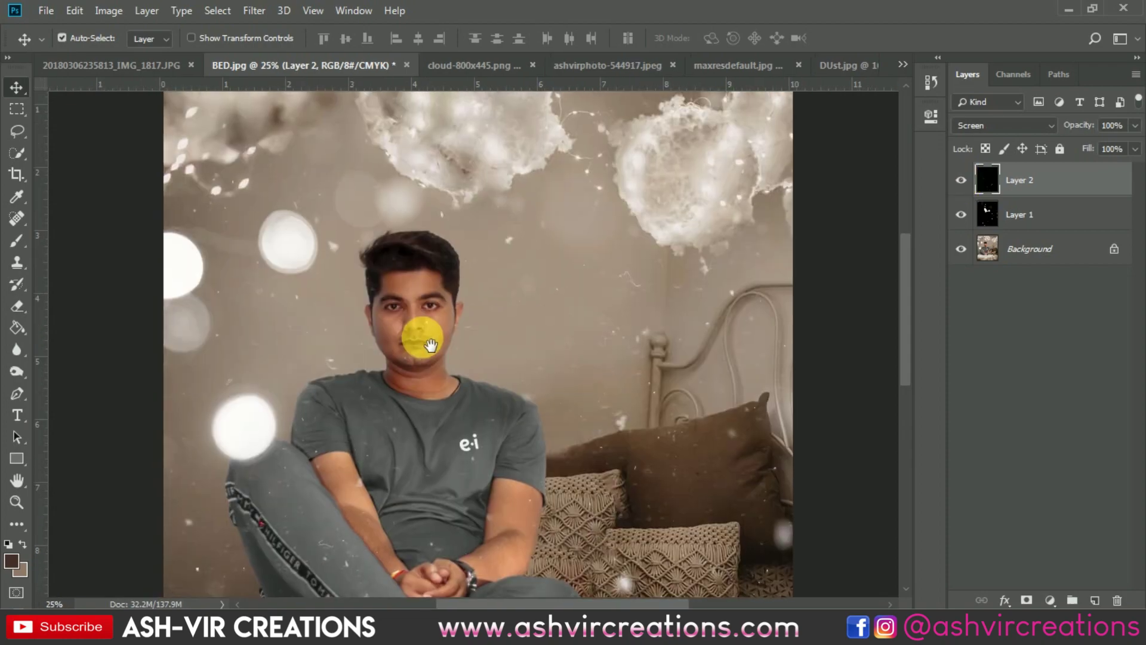
{"action": "key", "text": "ctrl+plus"}
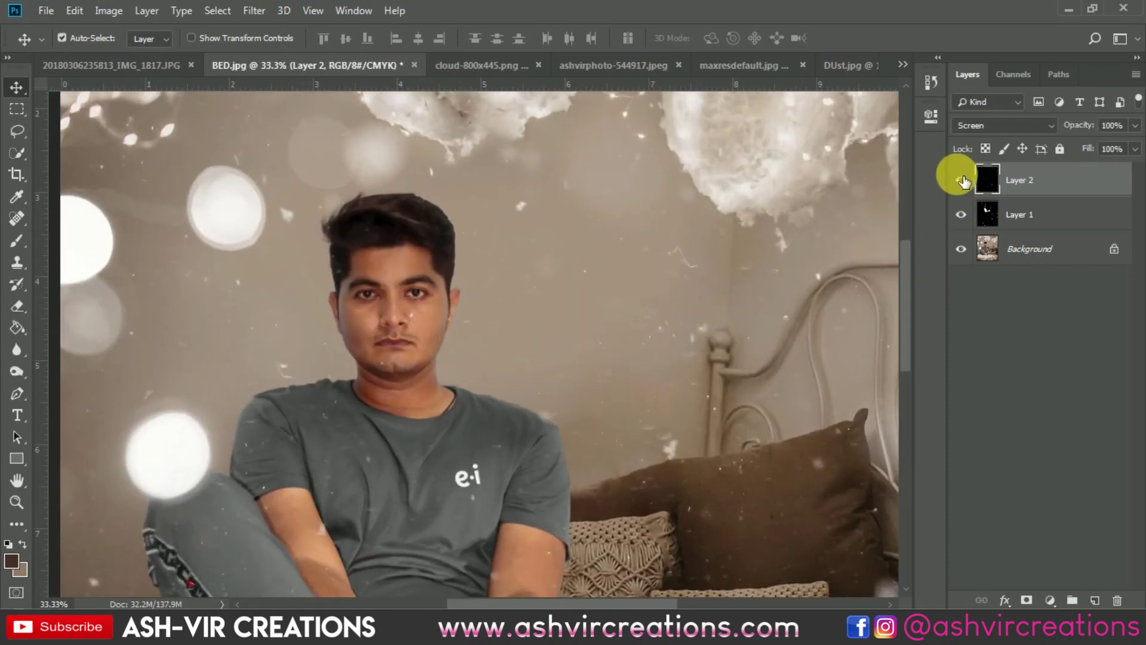
{"action": "left_click", "coordinate": [959, 179]}
{"action": "left_click", "coordinate": [960, 179]}
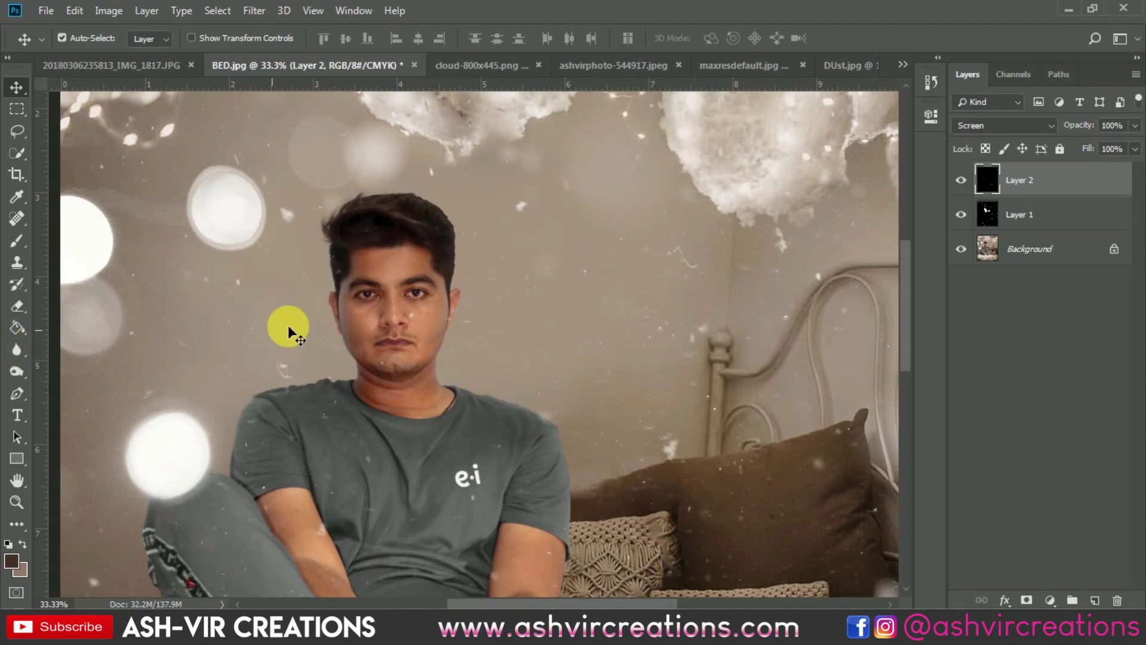
- Erase the dust specks over the man's face on the dust layer with a 125 px eraser
{"action": "left_click", "coordinate": [17, 306]}
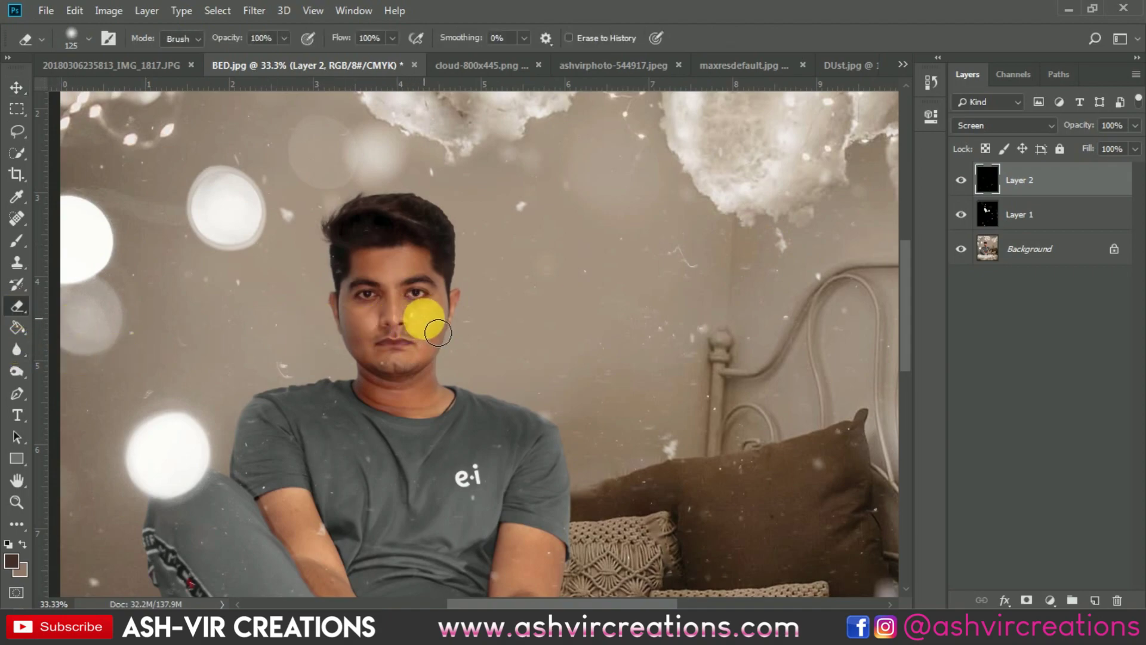
{"action": "mouse_move", "coordinate": [429, 328]}
{"action": "left_mouse_down"}
{"action": "mouse_move", "coordinate": [404, 274]}
{"action": "mouse_move", "coordinate": [345, 289]}
{"action": "mouse_move", "coordinate": [388, 310]}
{"action": "mouse_move", "coordinate": [403, 380]}
{"action": "mouse_move", "coordinate": [416, 321]}
{"action": "mouse_move", "coordinate": [429, 328]}
{"action": "mouse_move", "coordinate": [312, 249]}
{"action": "mouse_move", "coordinate": [906, 190]}
{"action": "left_mouse_up"}
{"action": "key", "text": "ctrl+plus"}
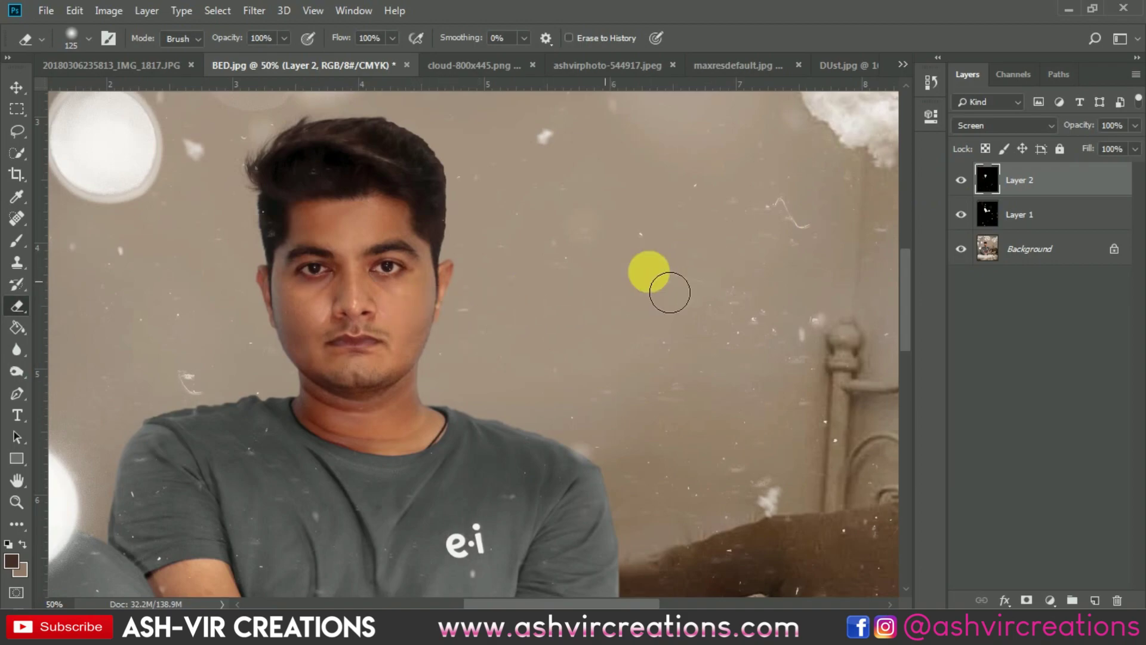
- Compare the composite with and without the snow layer and the dust layer around the man
{"action": "left_click", "coordinate": [962, 214]}
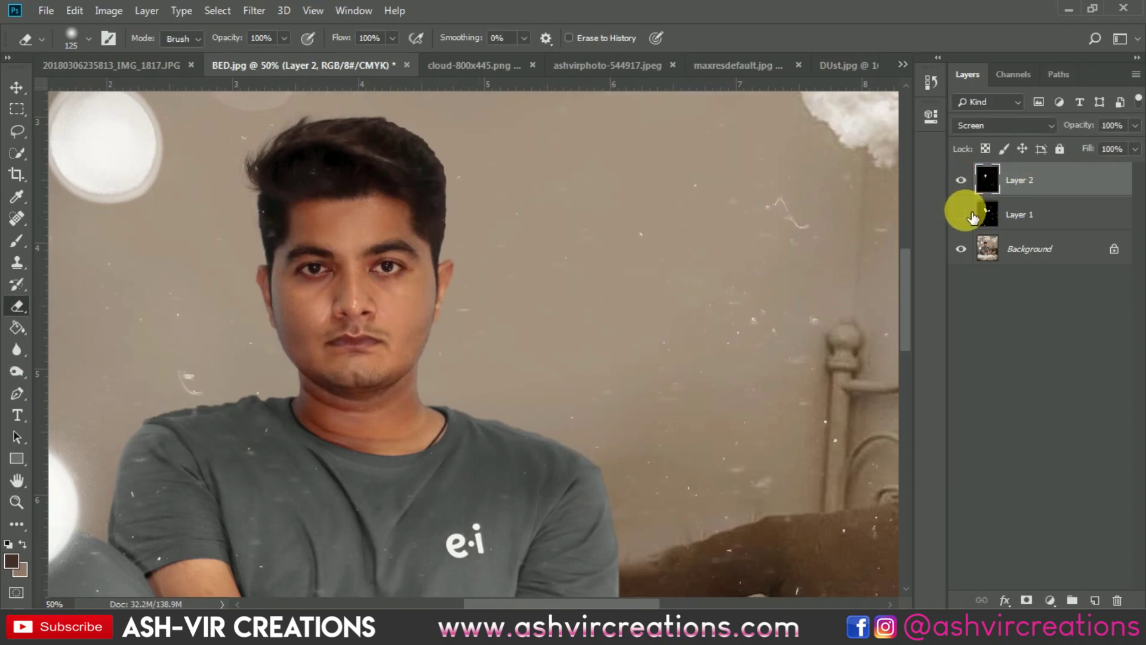
{"action": "left_click", "coordinate": [962, 214]}
{"action": "left_click", "coordinate": [962, 214]}
{"action": "left_click", "coordinate": [961, 214]}
{"action": "left_click", "coordinate": [962, 214]}
{"action": "left_click", "coordinate": [962, 215]}
{"action": "left_click", "coordinate": [961, 214]}
{"action": "left_click", "coordinate": [961, 214]}
{"action": "left_click", "coordinate": [962, 214]}
{"action": "left_click", "coordinate": [986, 218]}
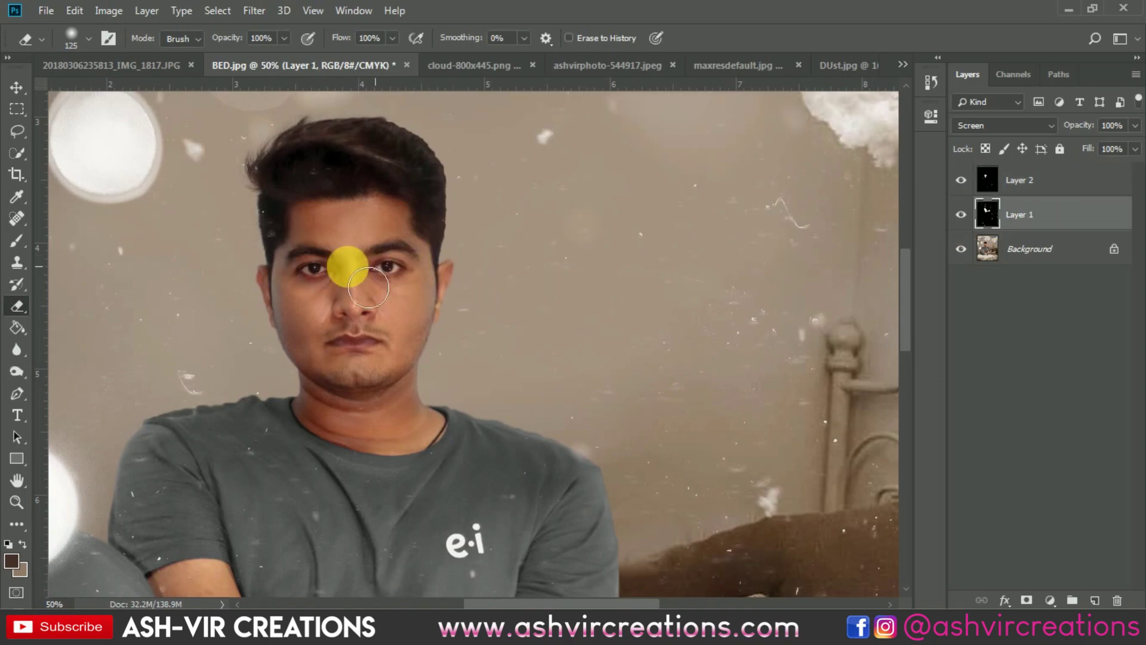
{"action": "left_click", "coordinate": [961, 180]}
{"action": "left_click", "coordinate": [962, 180]}
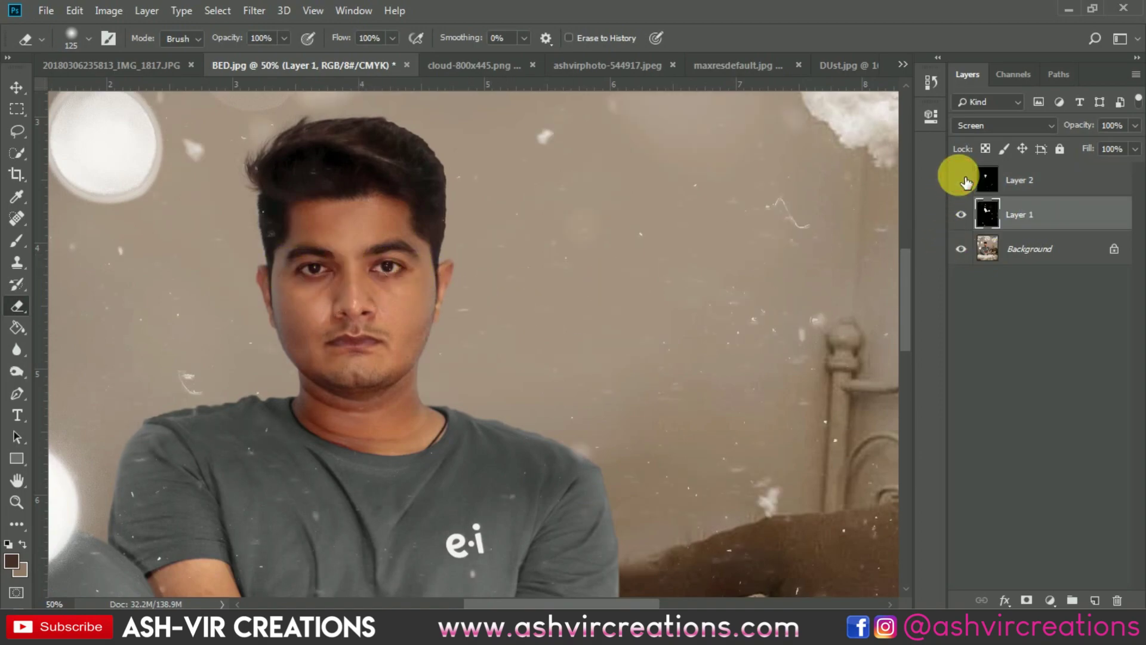
{"action": "left_click", "coordinate": [961, 180]}
{"action": "left_click", "coordinate": [961, 180]}
- Merge Layer 2, Layer 1 and the Background into a single layer
{"action": "key", "text": "ctrl+0"}
{"action": "left_click", "coordinate": [1013, 248]}
{"action": "left_click", "coordinate": [1034, 185], "text": "shift"}
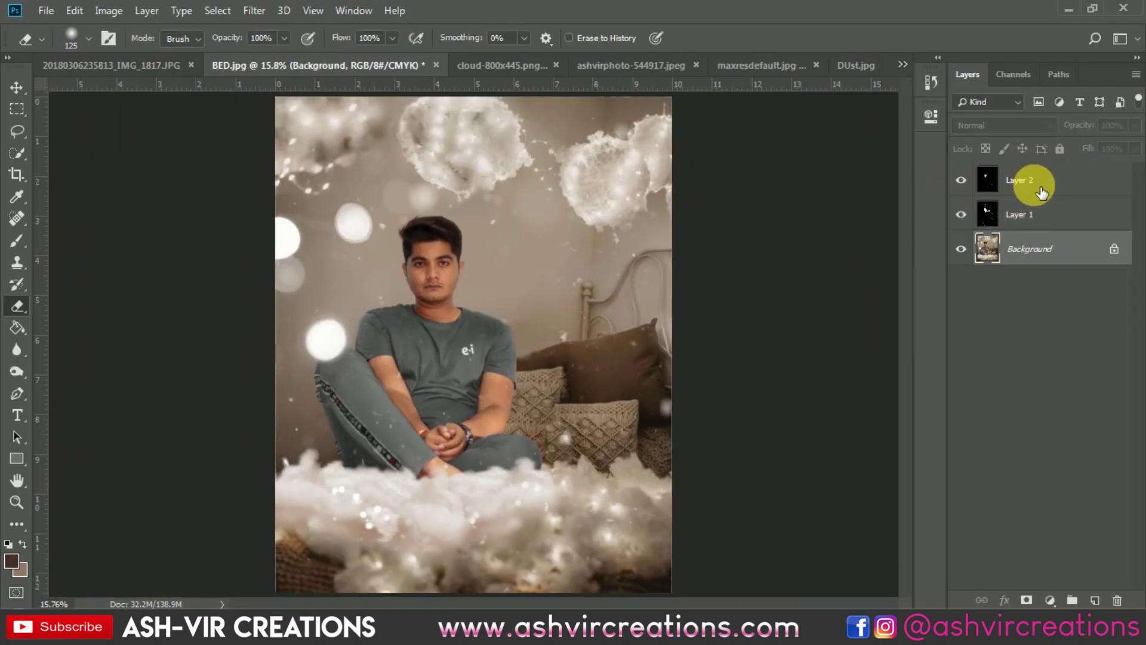
{"action": "right_click", "coordinate": [1033, 185]}
{"action": "left_click", "coordinate": [860, 468]}
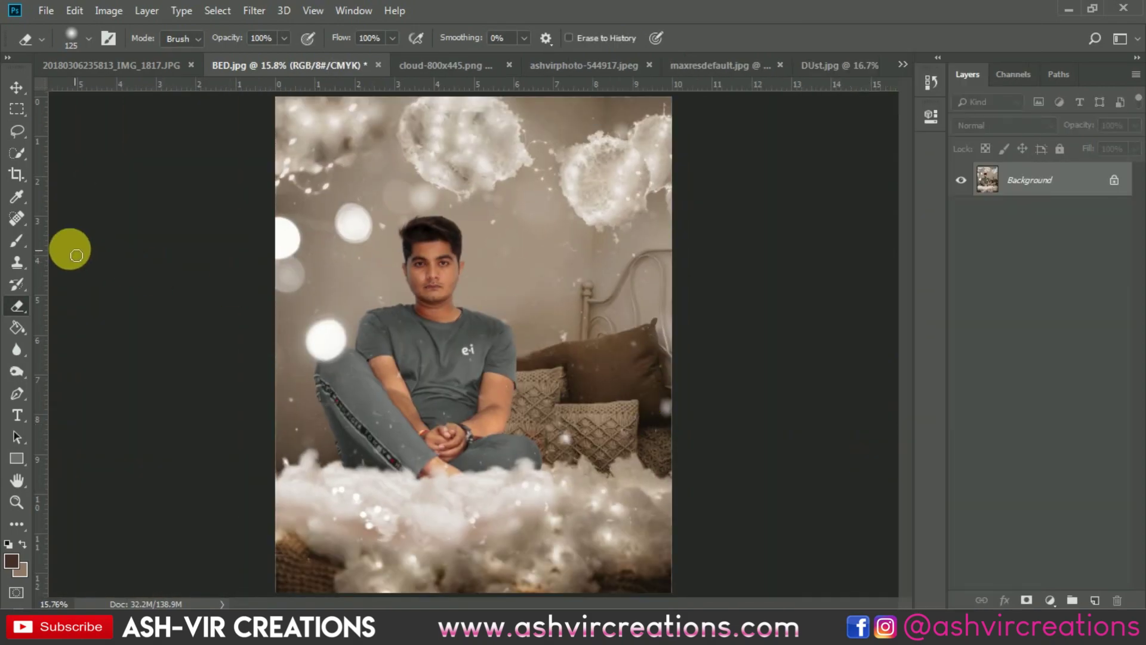
{"action": "left_click", "coordinate": [17, 184]}
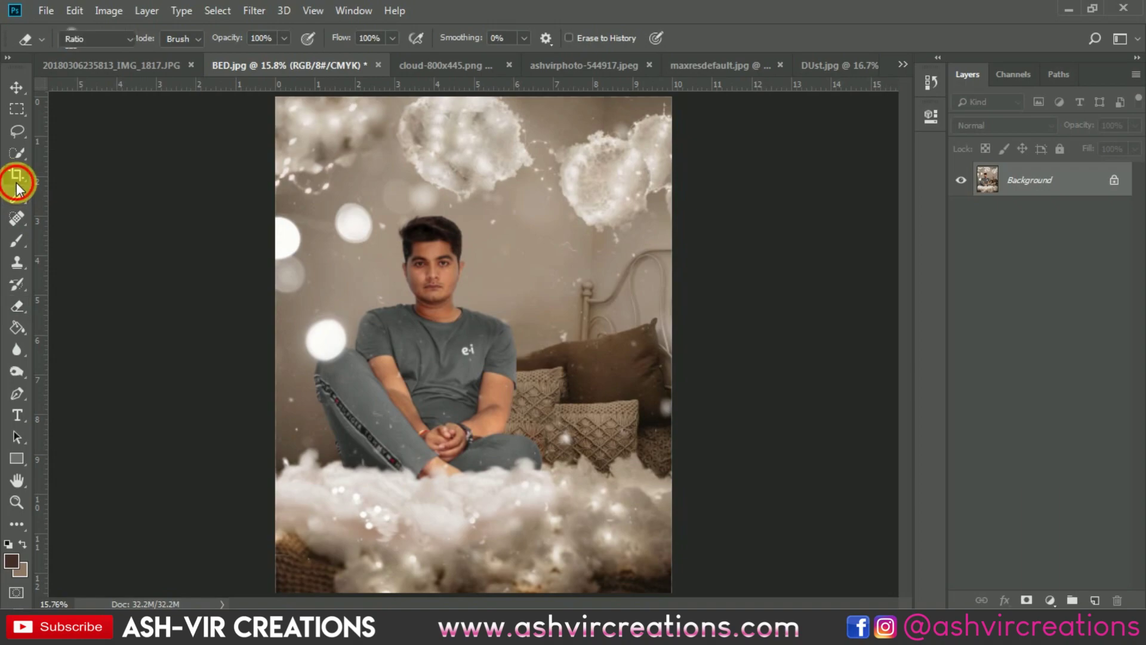
{"action": "left_click", "coordinate": [542, 321]}
{"action": "key", "text": "Return"}
{"action": "key", "text": "v"}
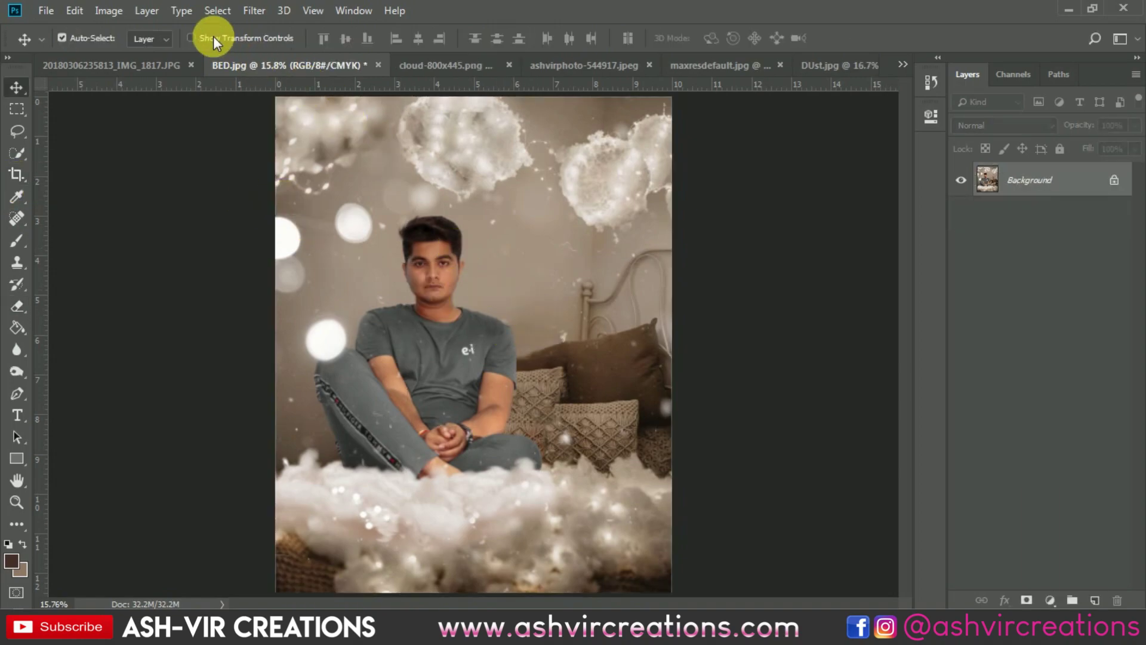
- Apply a filter to the merged image that grades it to cool, muted teal tones
{"action": "left_click", "coordinate": [252, 12]}
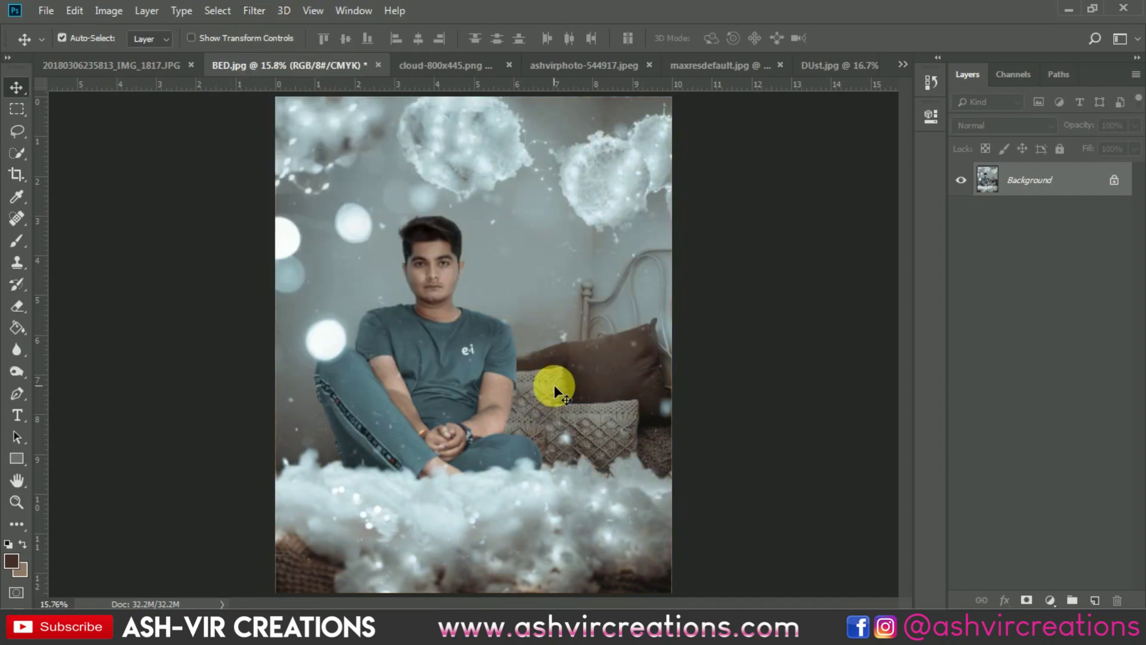
{"action": "scroll", "coordinate": [536, 357], "scroll_direction": "down", "scroll_amount": 1}
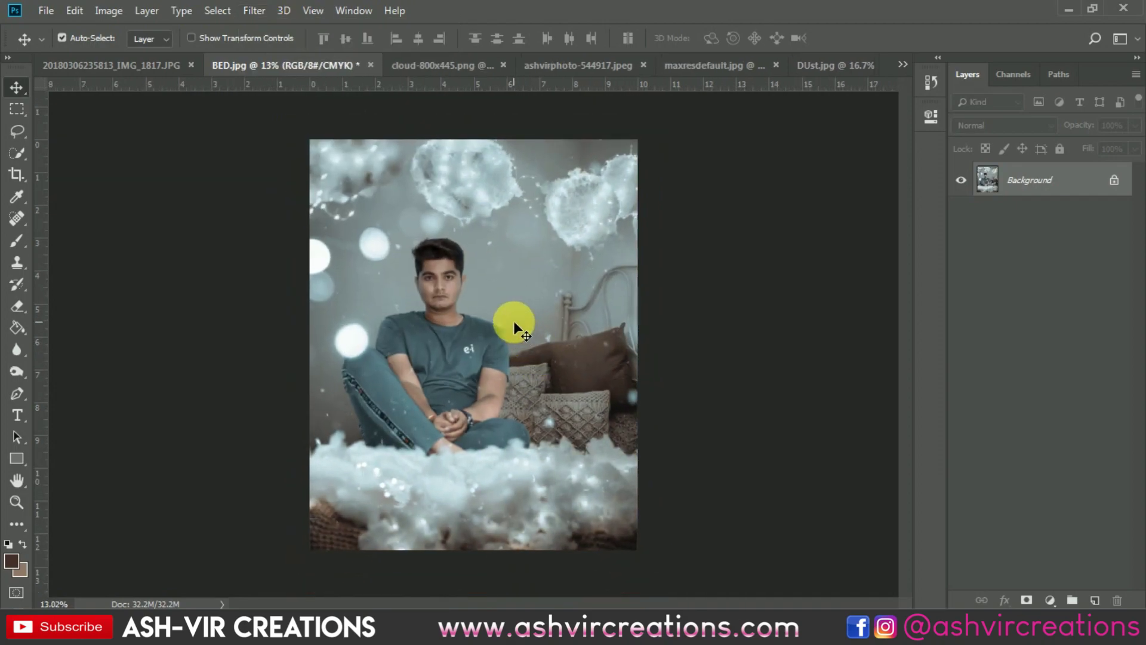
{"action": "scroll", "coordinate": [513, 321], "scroll_direction": "up", "scroll_amount": 1}
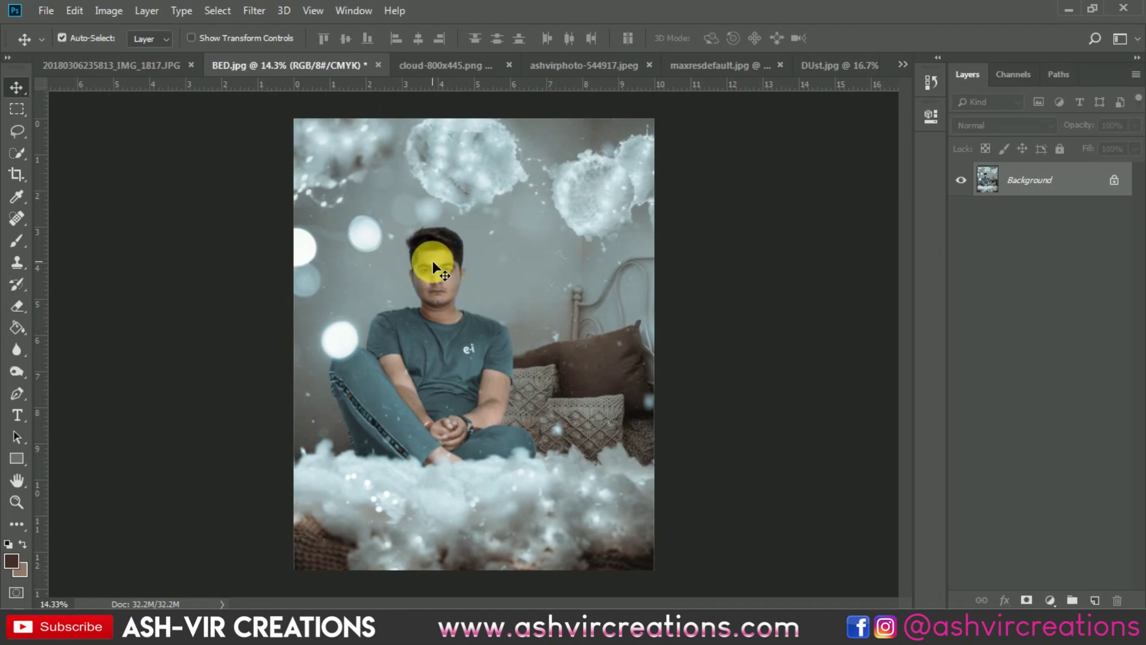
- Add a Curves adjustment layer, anchor the RGB curve in the highlights and shadows, and raise its black point slightly for a faded look
{"action": "left_click", "coordinate": [1051, 600]}
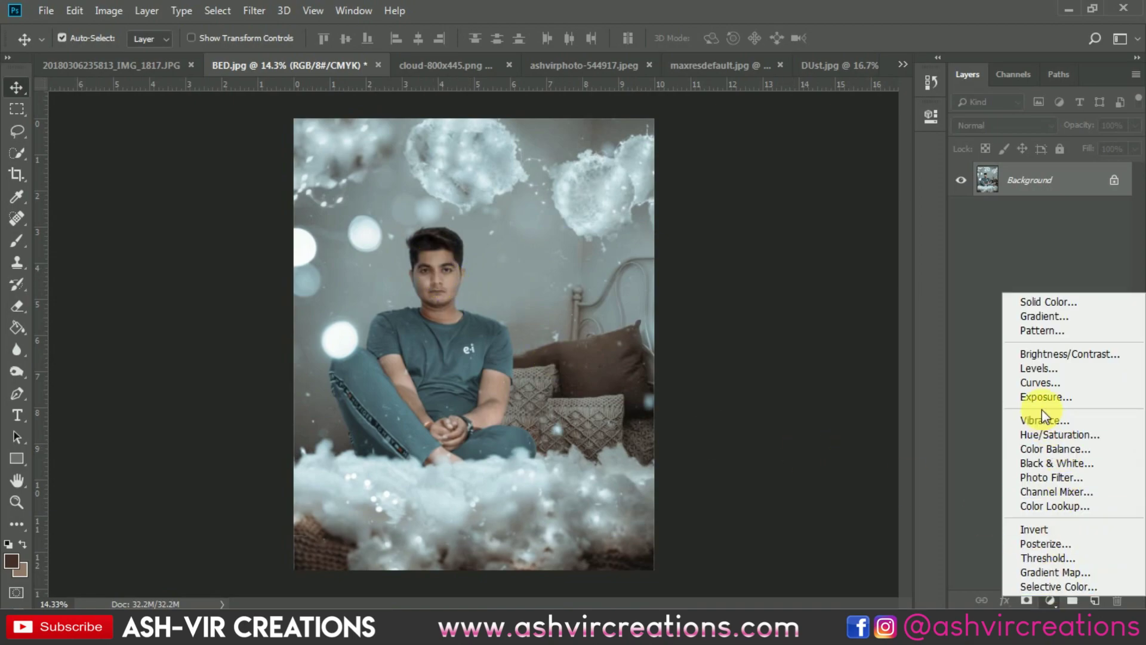
{"action": "left_click", "coordinate": [1037, 382]}
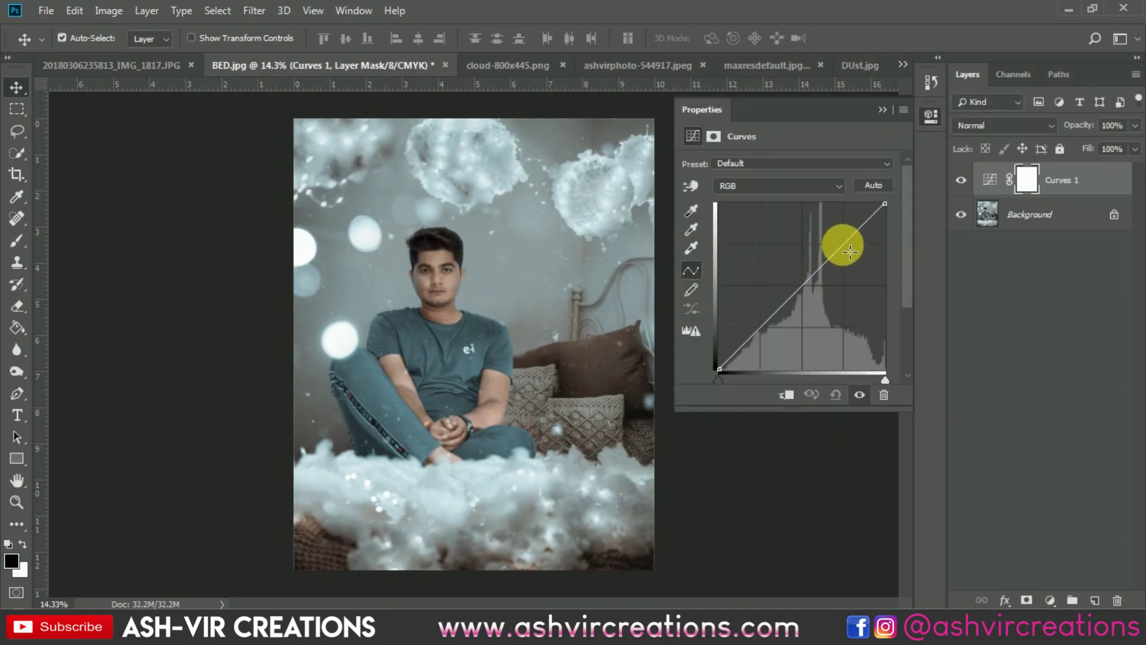
{"action": "left_click", "coordinate": [849, 252]}
{"action": "left_click_drag", "start_coordinate": [852, 254], "coordinate": [854, 254]}
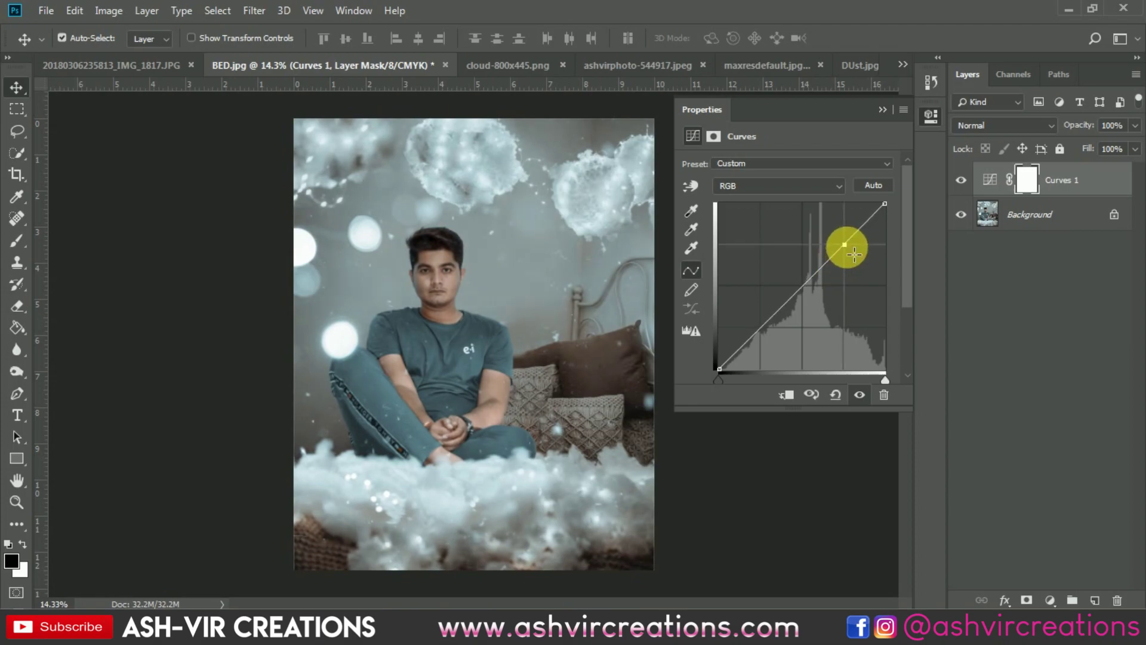
{"action": "left_click", "coordinate": [775, 327]}
{"action": "left_click_drag", "start_coordinate": [767, 333], "coordinate": [761, 328]}
{"action": "mouse_move", "coordinate": [719, 368]}
{"action": "left_mouse_down"}
{"action": "mouse_move", "coordinate": [710, 338]}
{"action": "mouse_move", "coordinate": [703, 382]}
{"action": "mouse_move", "coordinate": [704, 371]}
{"action": "left_mouse_up"}
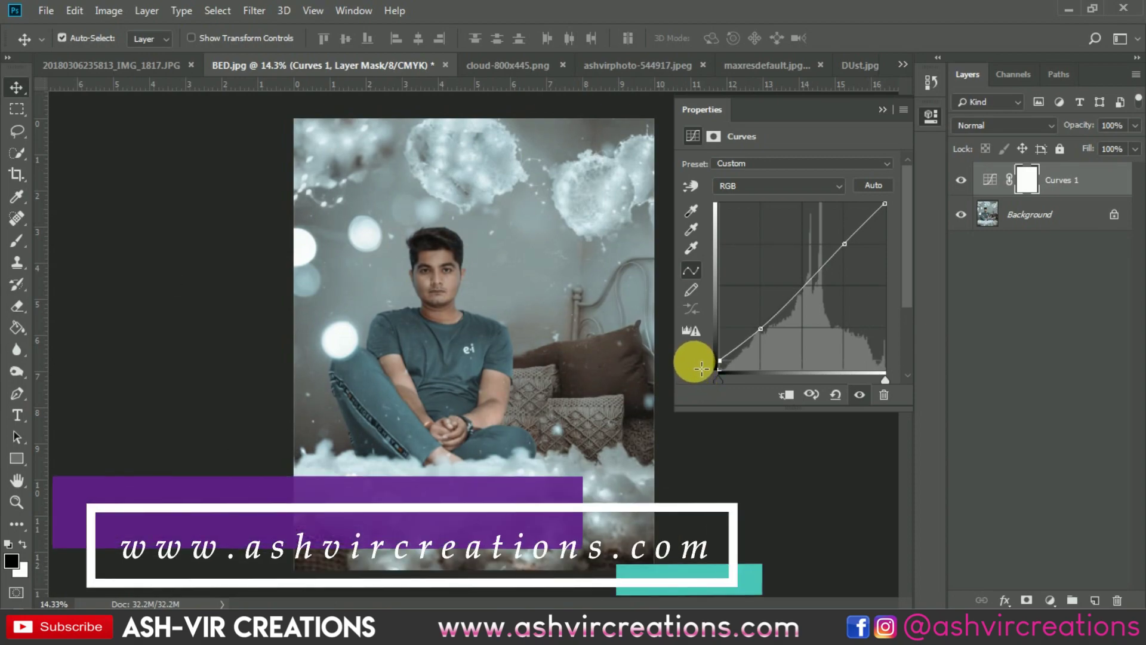
{"action": "left_click", "coordinate": [882, 109]}
- Compare the image with and without the Curves adjustment
{"action": "scroll", "coordinate": [670, 248], "scroll_direction": "up", "scroll_amount": 1}
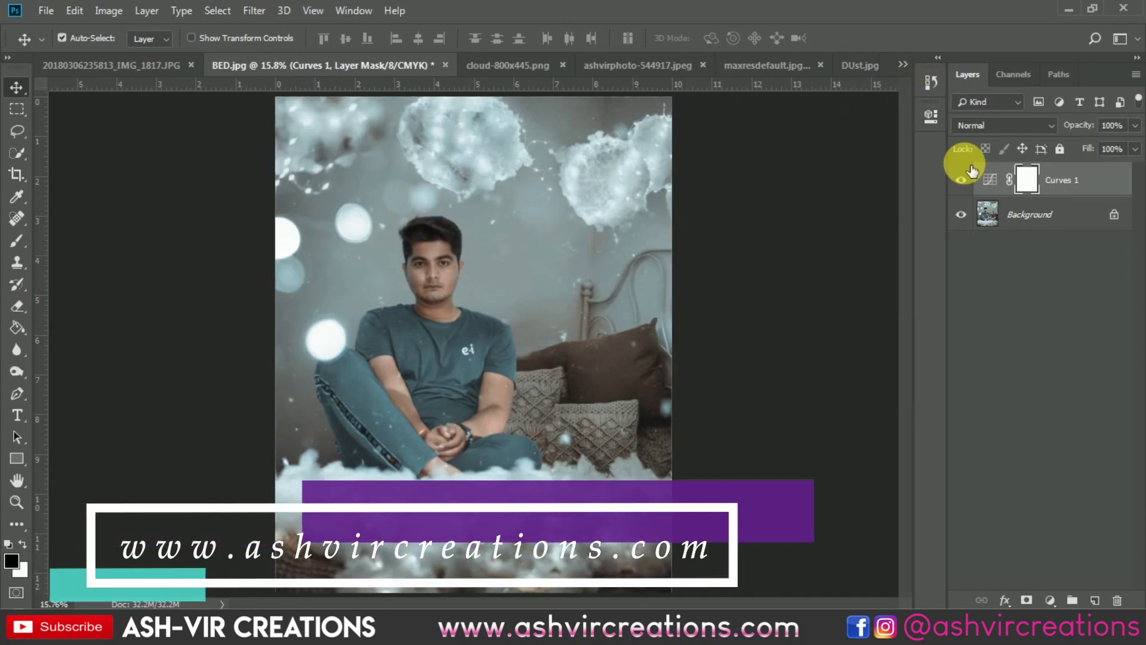
{"action": "left_click", "coordinate": [962, 179]}
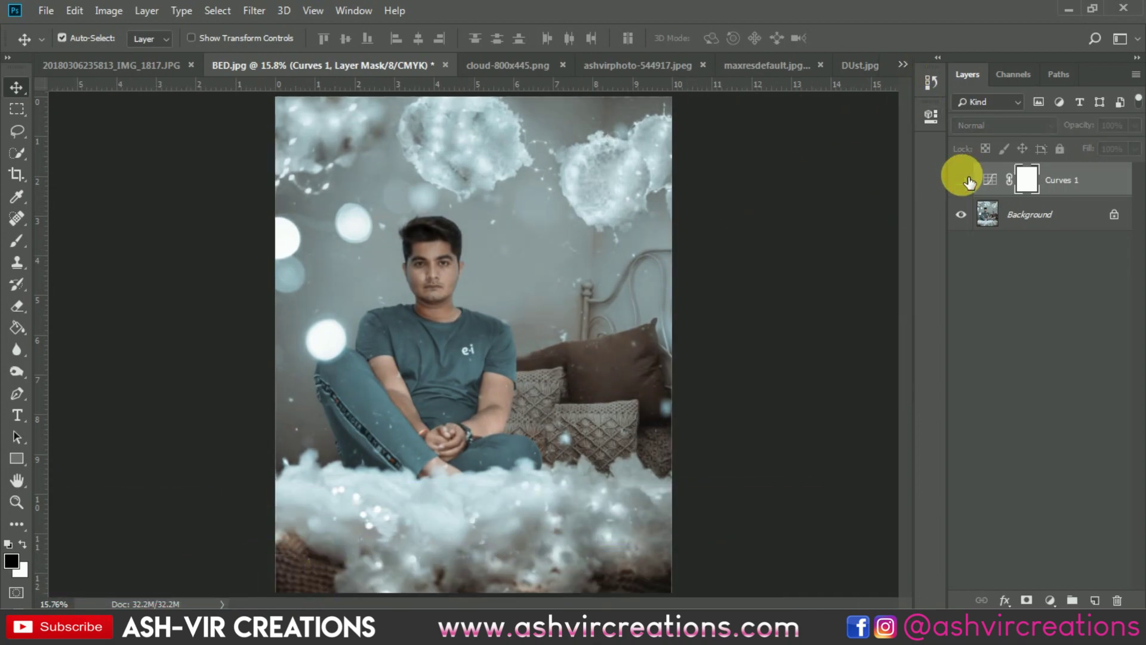
{"action": "left_click", "coordinate": [967, 179]}
{"action": "left_click", "coordinate": [967, 179]}
{"action": "left_click", "coordinate": [967, 179]}
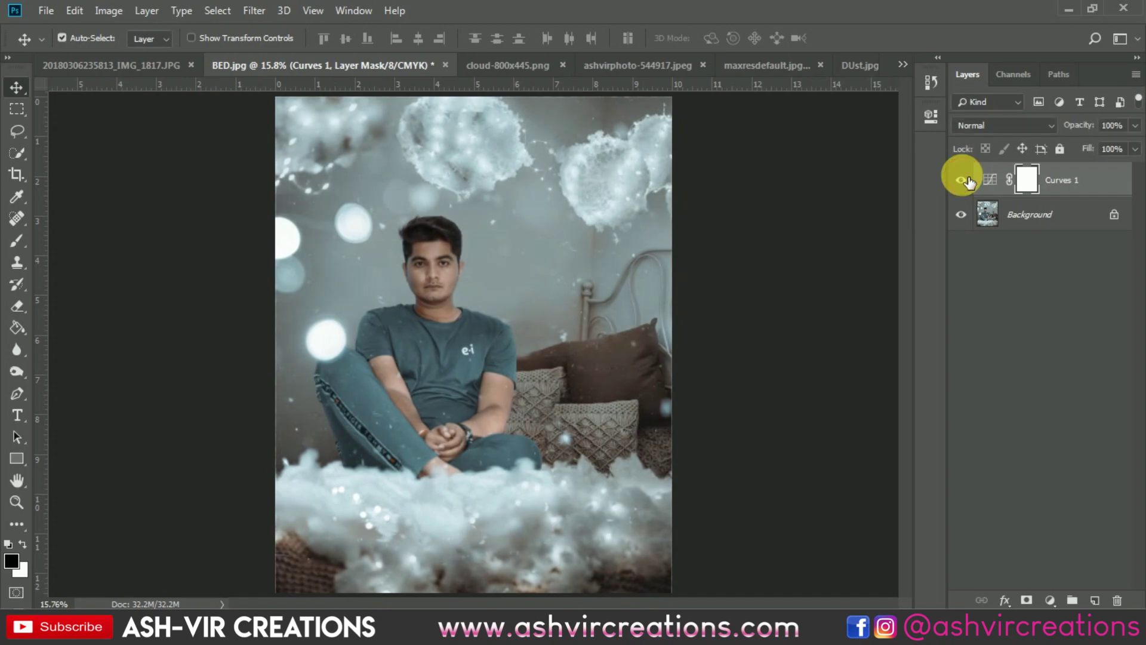
{"action": "left_click", "coordinate": [967, 179]}
{"action": "left_click", "coordinate": [967, 180]}
{"action": "left_click", "coordinate": [967, 180]}
{"action": "left_click", "coordinate": [967, 180]}
- Merge the Curves adjustment layer with the Background and check the result around the man
{"action": "left_click", "coordinate": [1019, 210], "text": "ctrl"}
{"action": "right_click", "coordinate": [986, 209]}
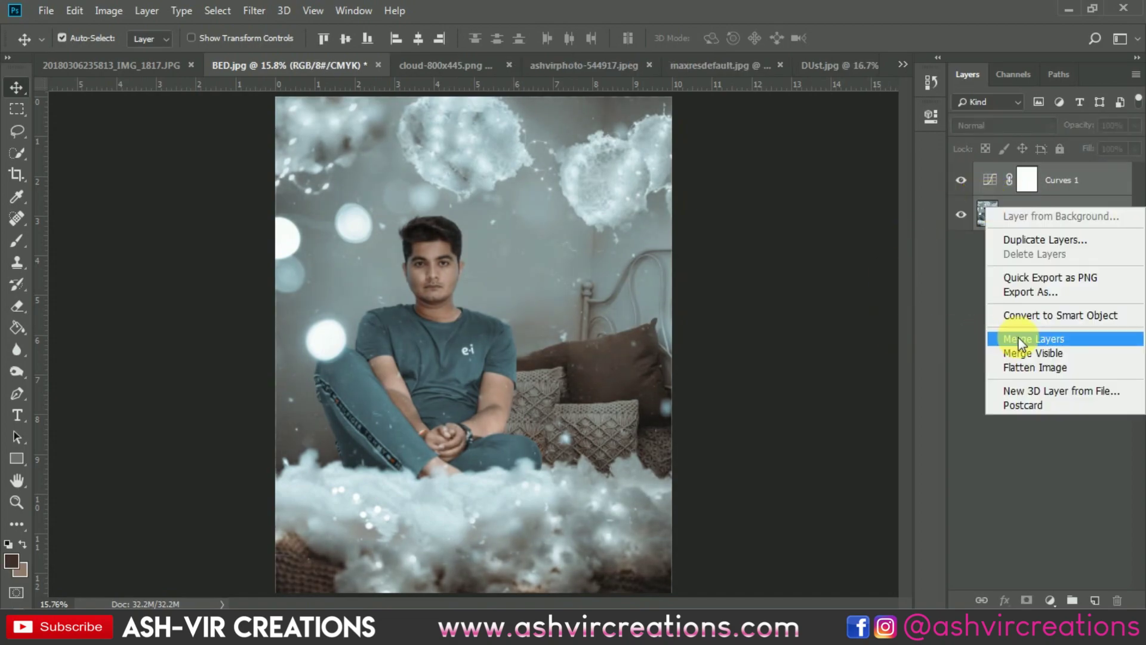
{"action": "left_click", "coordinate": [1028, 339]}
{"action": "scroll", "coordinate": [457, 223], "scroll_direction": "down", "scroll_amount": 1}
{"action": "scroll", "coordinate": [449, 221], "scroll_direction": "up", "scroll_amount": 5}
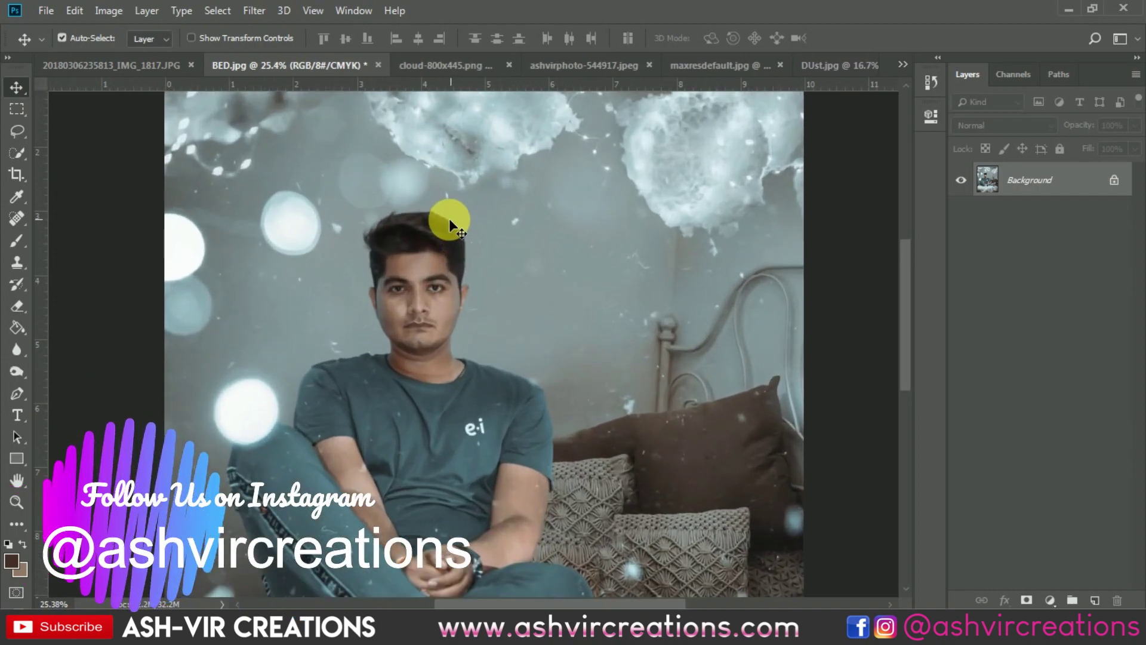
{"action": "scroll", "coordinate": [400, 207], "scroll_direction": "down", "scroll_amount": 5}
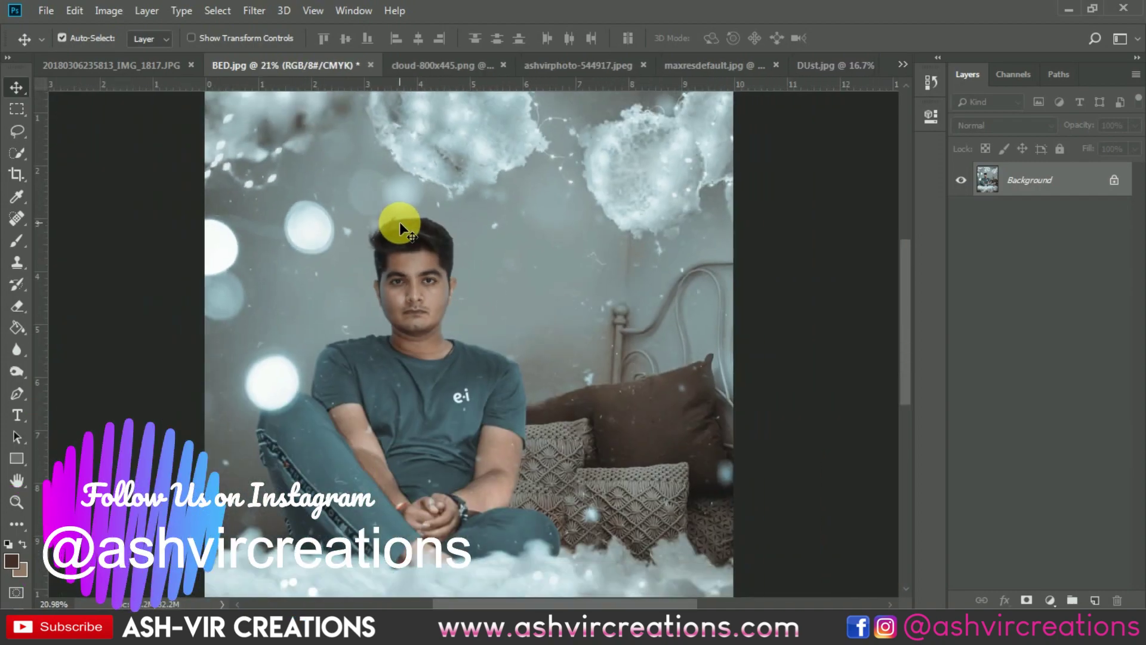
{"action": "scroll", "coordinate": [399, 224], "scroll_direction": "up", "scroll_amount": 1}
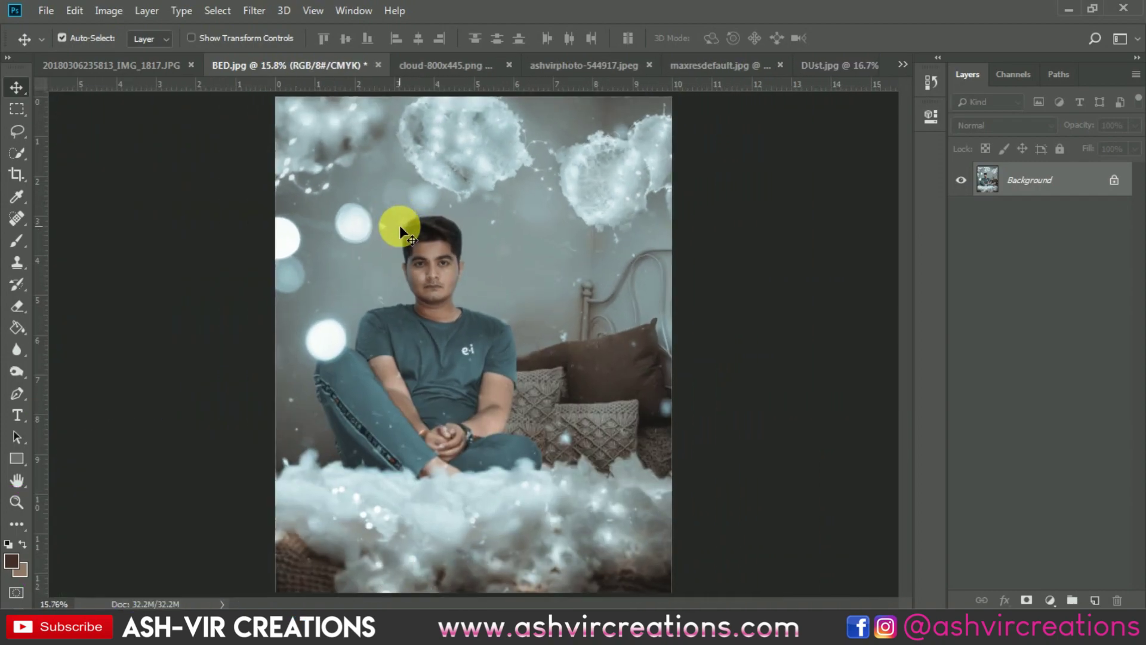
{"action": "left_click", "coordinate": [166, 67]}
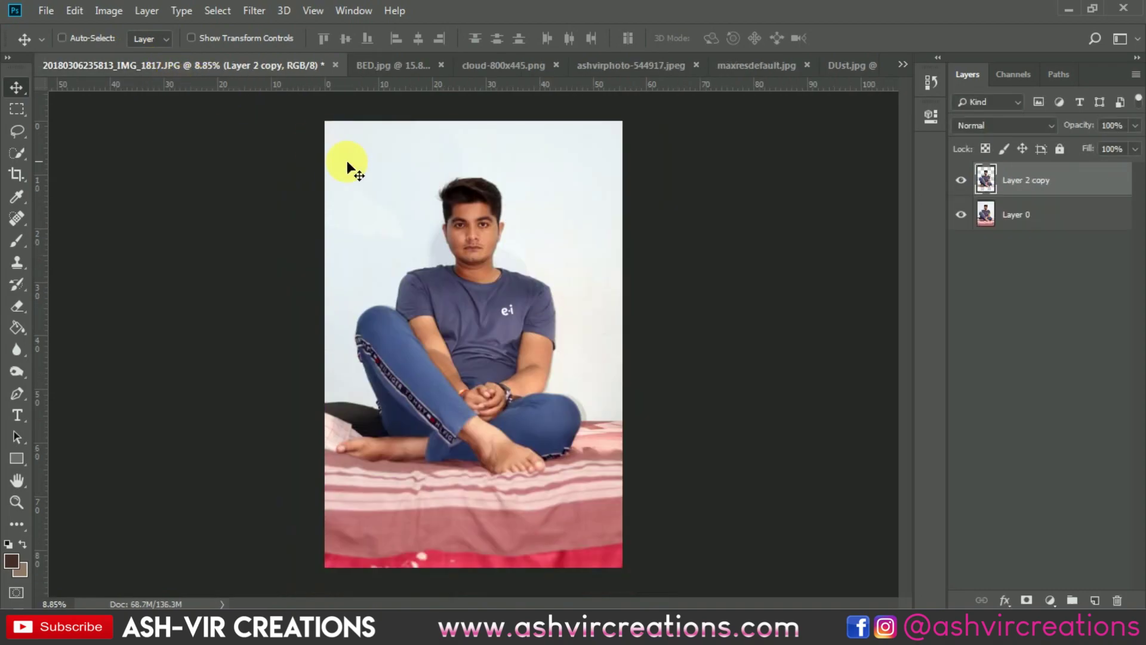
{"action": "left_click_drag", "start_coordinate": [351, 167], "coordinate": [370, 158]}
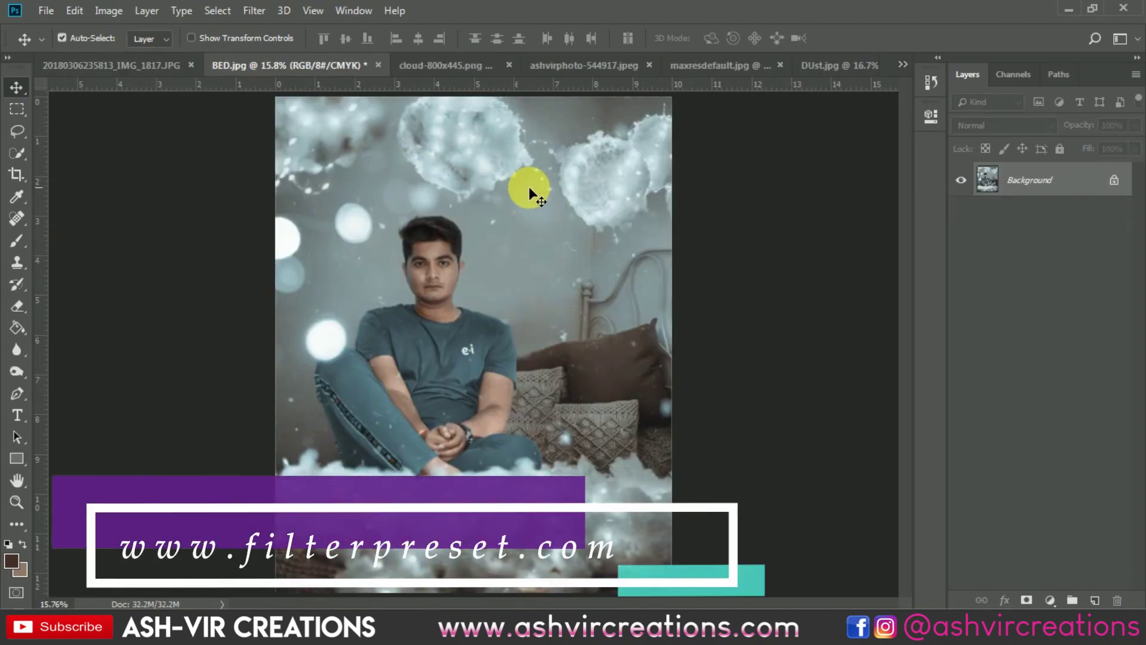
{"action": "scroll", "coordinate": [526, 184], "scroll_direction": "down", "scroll_amount": 1}
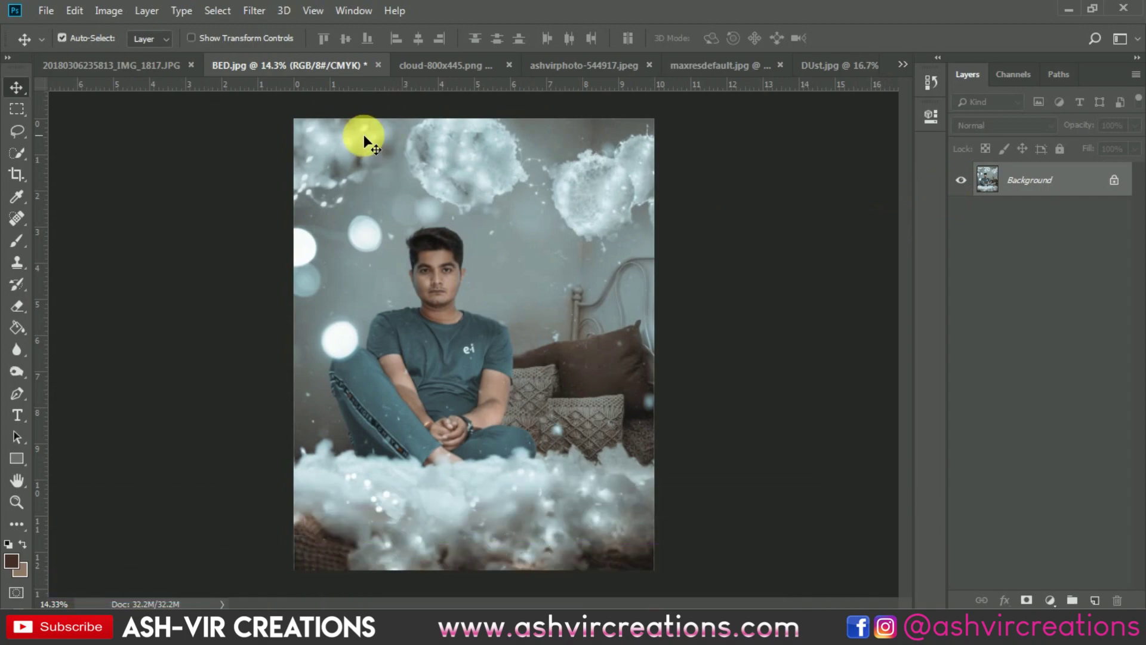
{"action": "left_click", "coordinate": [154, 64]}
{"action": "left_click", "coordinate": [1012, 218]}
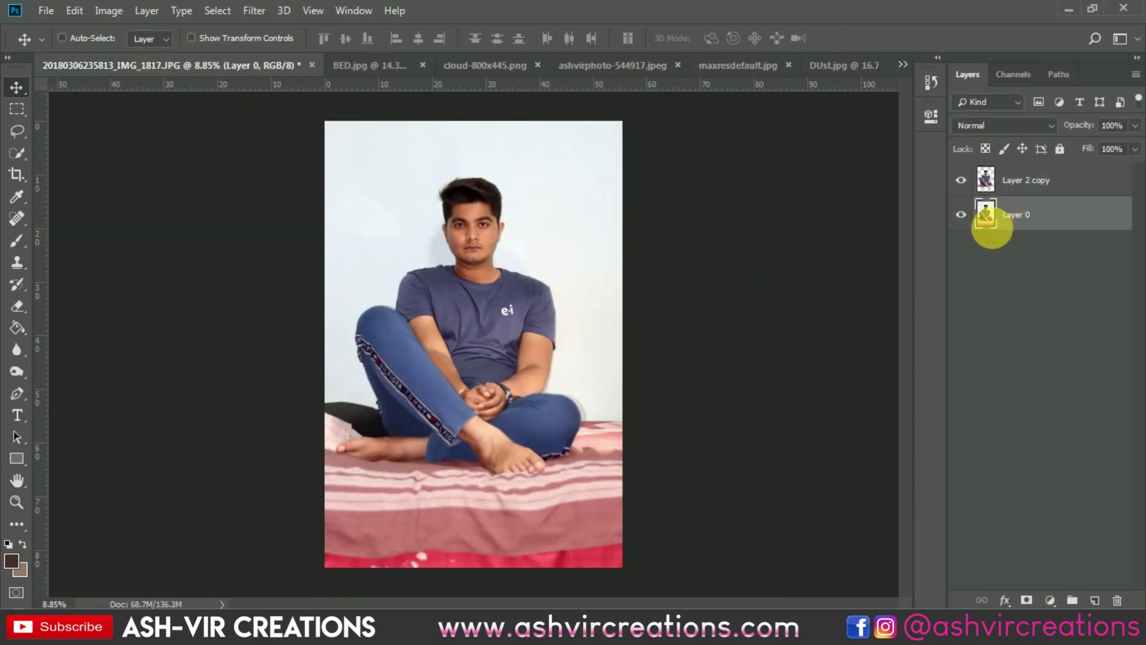
{"action": "left_click", "coordinate": [985, 221], "text": "ctrl"}
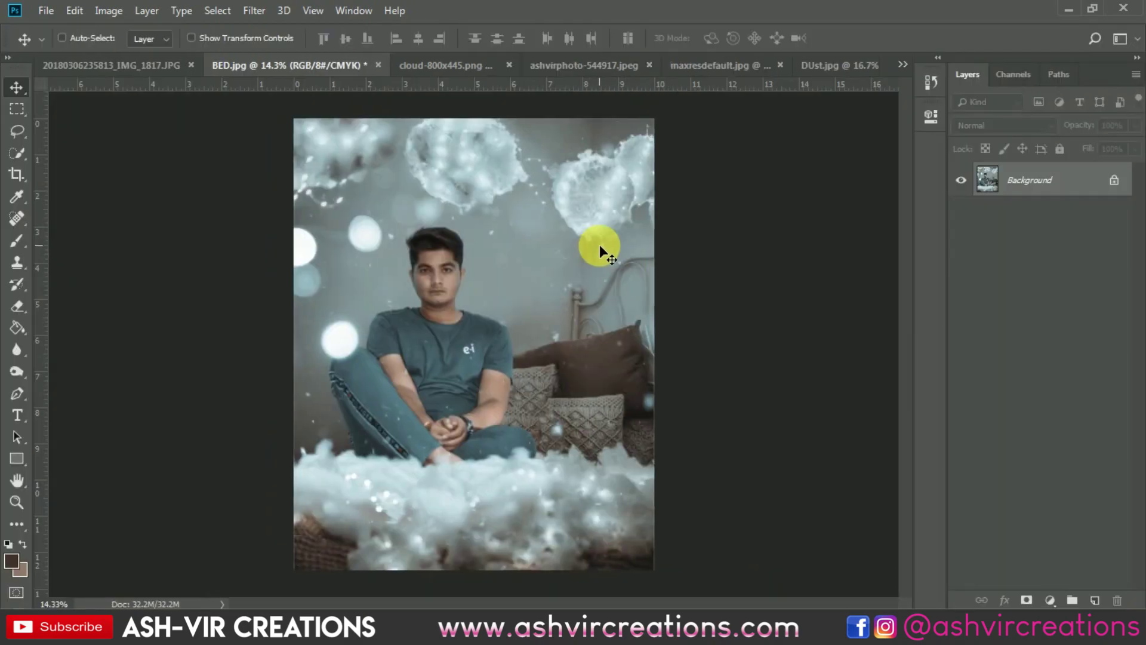
{"action": "key", "text": "ctrl+v"}
- Scale the original photo layer to 66.47%, position it over the composite and compare the two
{"action": "key", "text": "ctrl+t"}
{"action": "left_click_drag", "start_coordinate": [762, 135], "coordinate": [471, 206]}
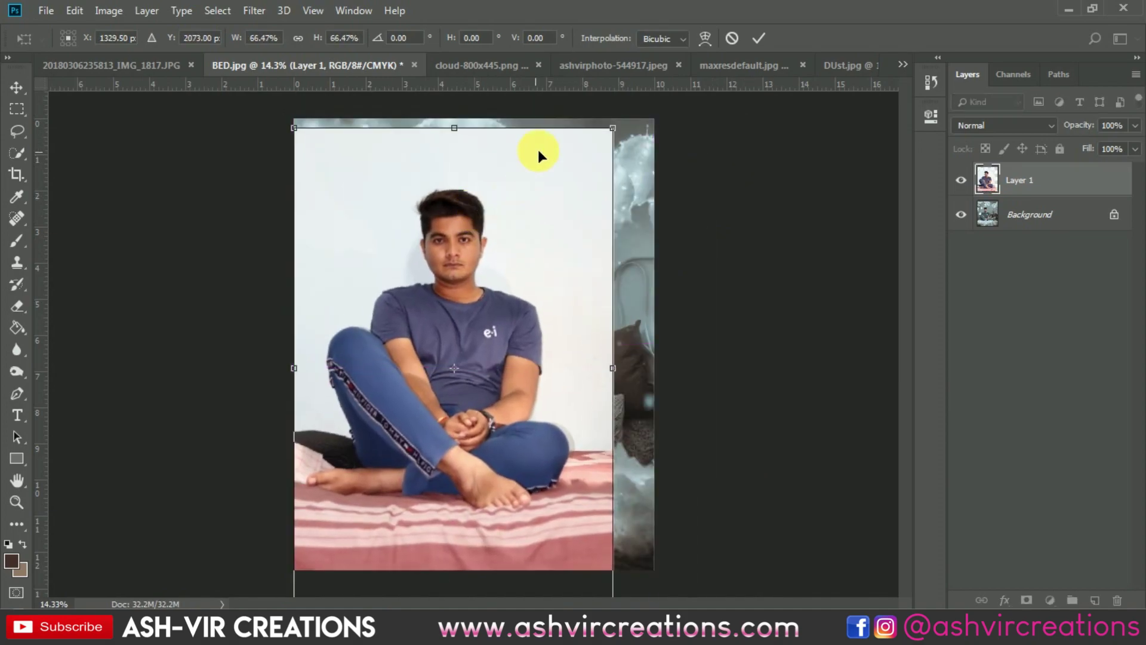
{"action": "key", "text": "Return"}
{"action": "left_click", "coordinate": [961, 181]}
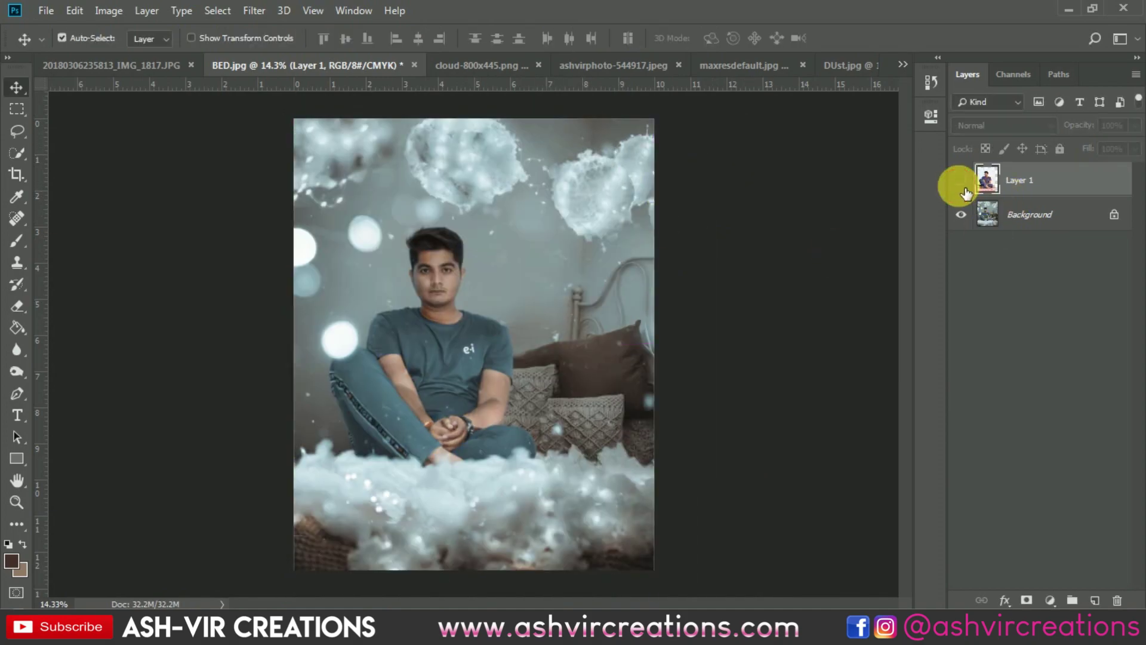
{"action": "left_click", "coordinate": [961, 180]}
- Scale the original photo layer down further to match the man's size and position in the composite, and hide the layer
{"action": "key", "text": "ctrl+t"}
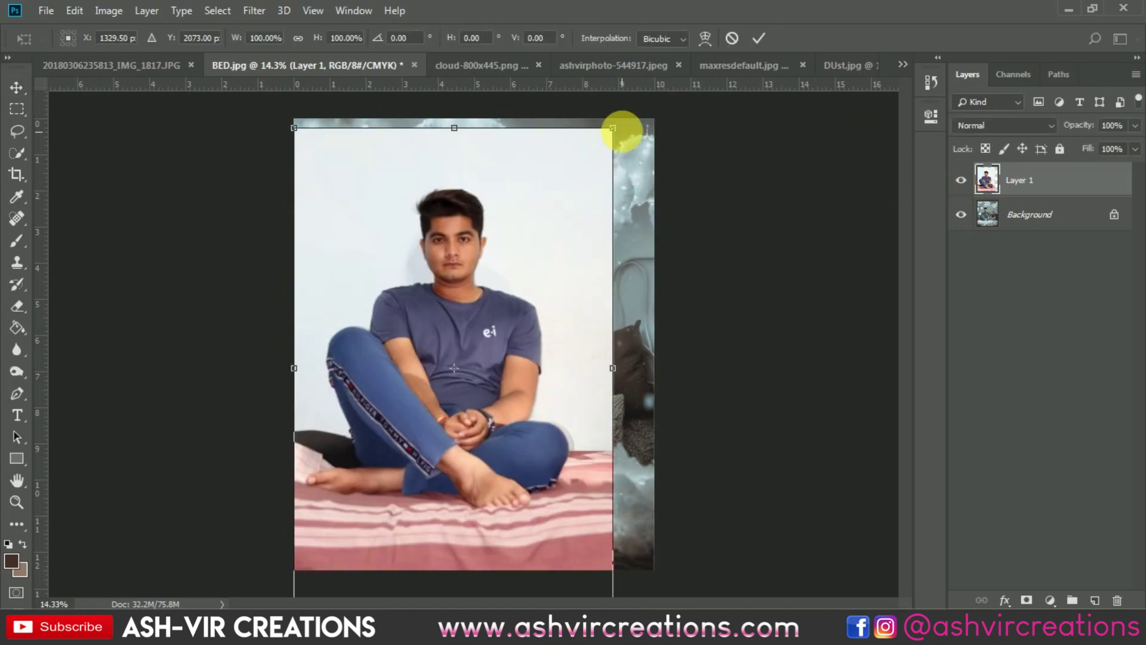
{"action": "left_click_drag", "start_coordinate": [622, 128], "coordinate": [484, 241]}
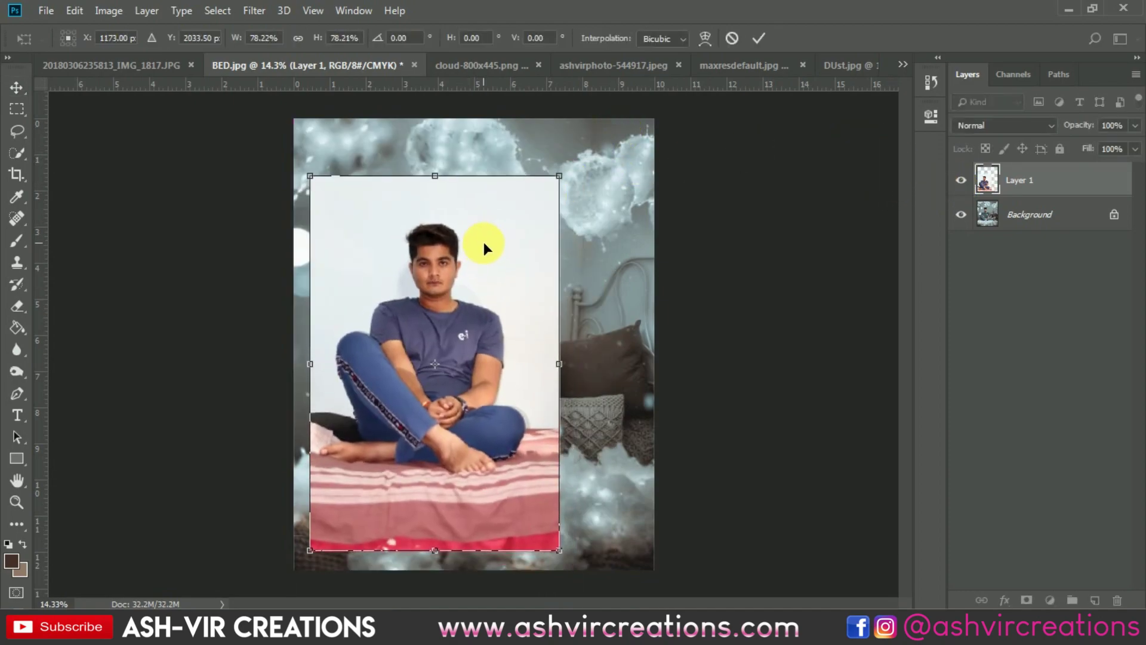
{"action": "left_click_drag", "start_coordinate": [563, 186], "coordinate": [583, 145]}
{"action": "key", "text": "Return"}
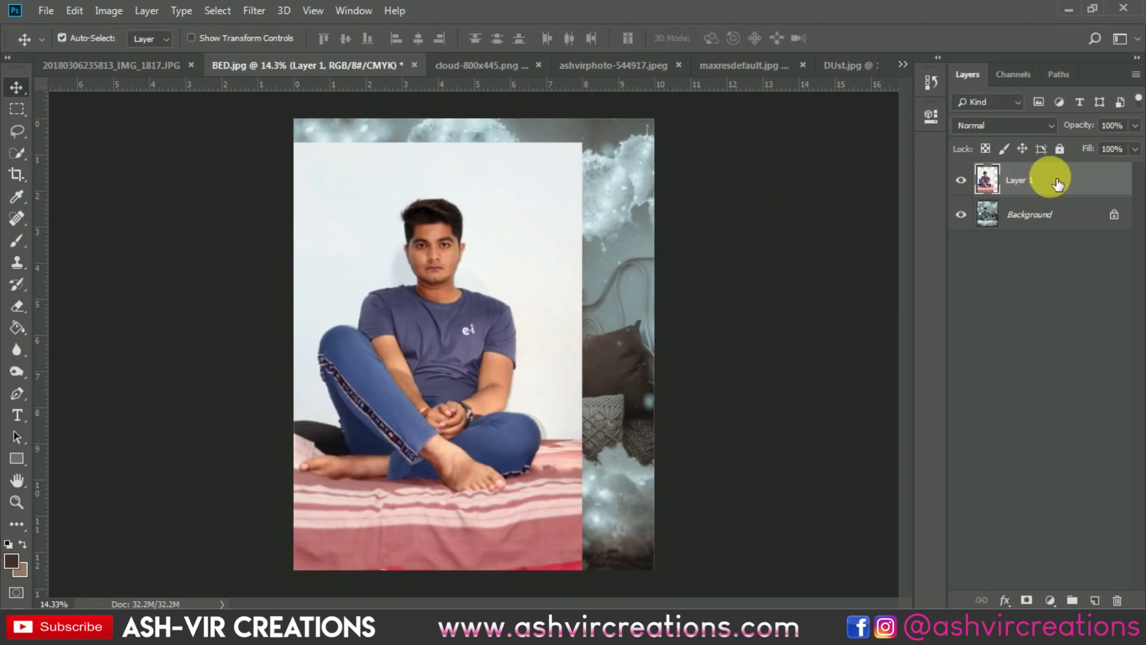
{"action": "left_click", "coordinate": [961, 180]}
{"action": "key", "text": "ctrl+0"}
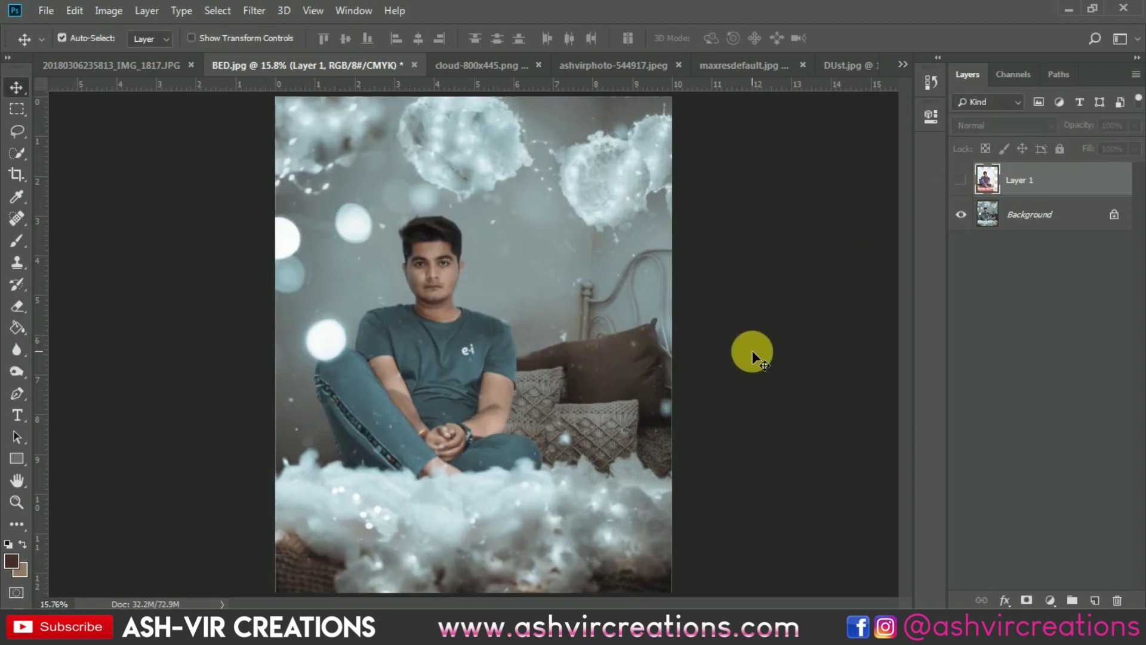
{"action": "scroll", "coordinate": [752, 351], "scroll_direction": "down", "scroll_amount": 1}
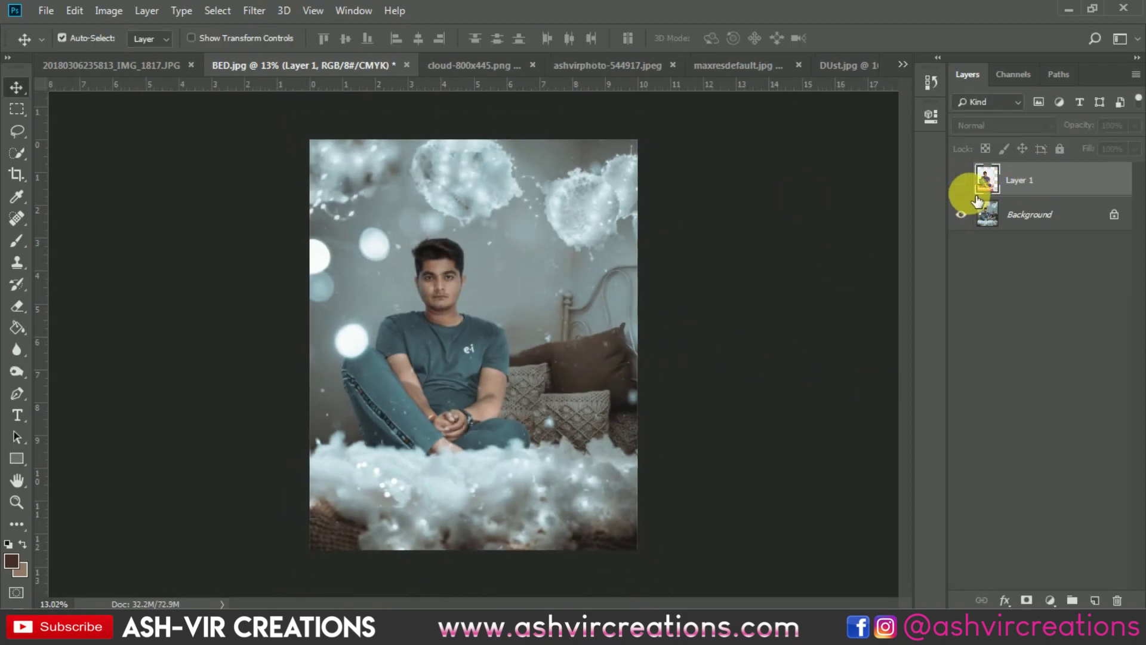
- Toggle the visibility of the original photo on Layer 1 to compare before and after, leaving the layer hidden
{"action": "left_click", "coordinate": [963, 181]}
{"action": "left_click", "coordinate": [964, 181]}
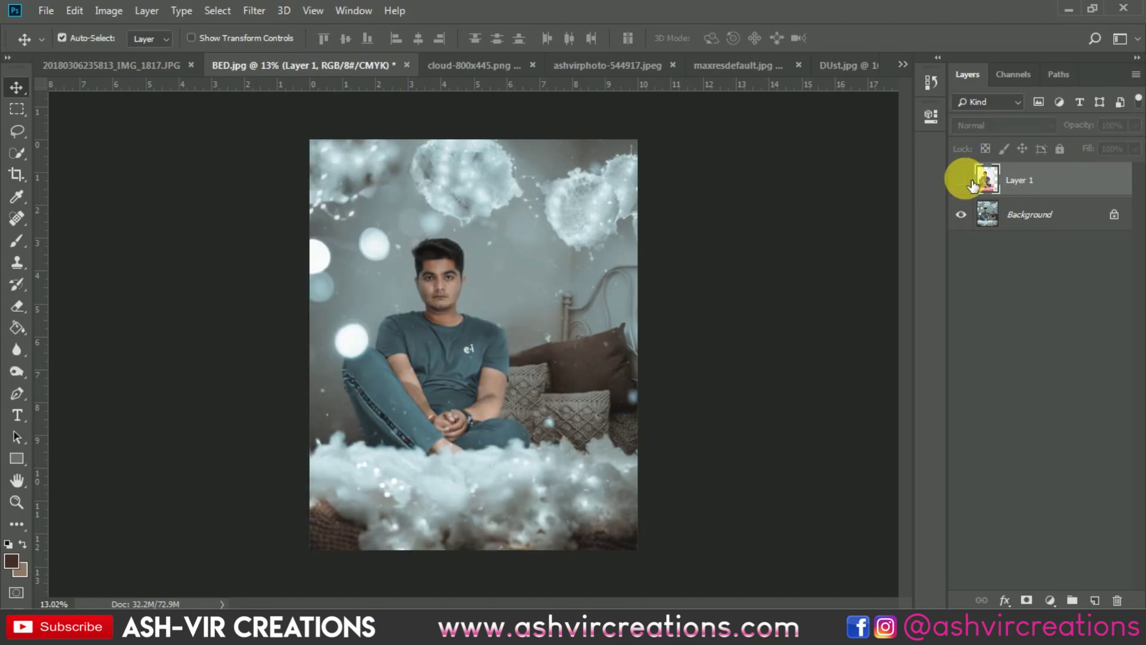
{"action": "left_click", "coordinate": [962, 181]}
{"action": "left_click", "coordinate": [962, 180]}
{"action": "left_click", "coordinate": [962, 180]}
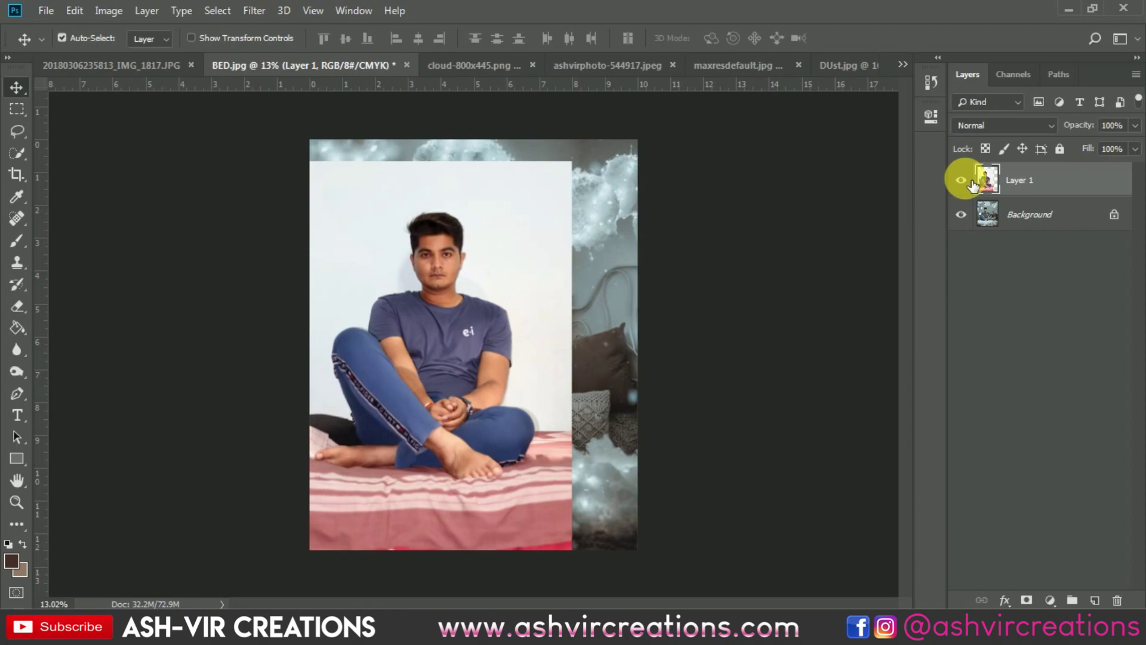
{"action": "left_click", "coordinate": [962, 180]}
- Examine the finished composite up close around the man, the pillows and the clouds, and as a whole image
{"action": "scroll", "coordinate": [780, 258], "scroll_direction": "up", "scroll_amount": 3}
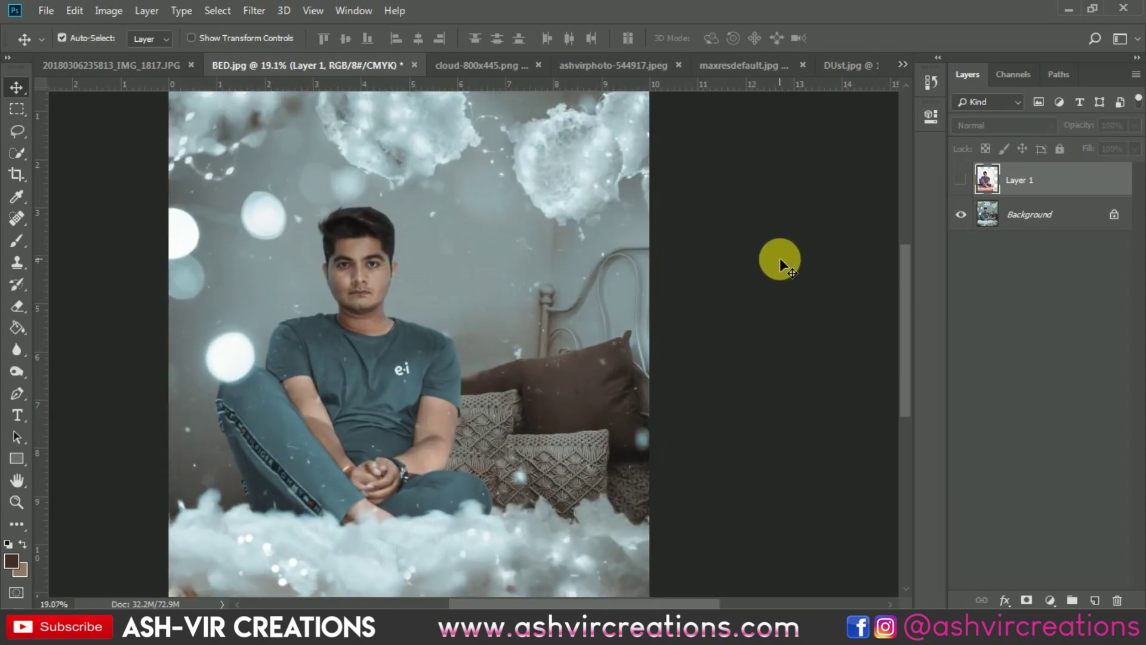
{"action": "scroll", "coordinate": [780, 262], "scroll_direction": "down", "scroll_amount": 3}
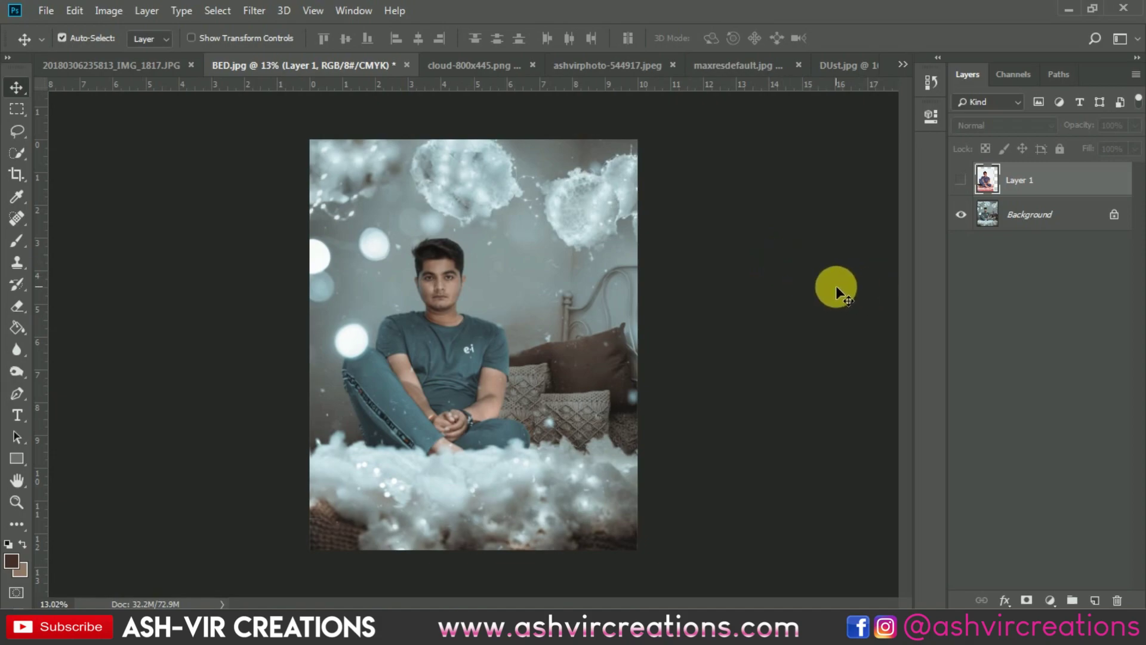
{"action": "scroll", "coordinate": [835, 285], "scroll_direction": "up", "scroll_amount": 1}
{"action": "scroll", "coordinate": [532, 318], "scroll_direction": "up", "scroll_amount": 5}
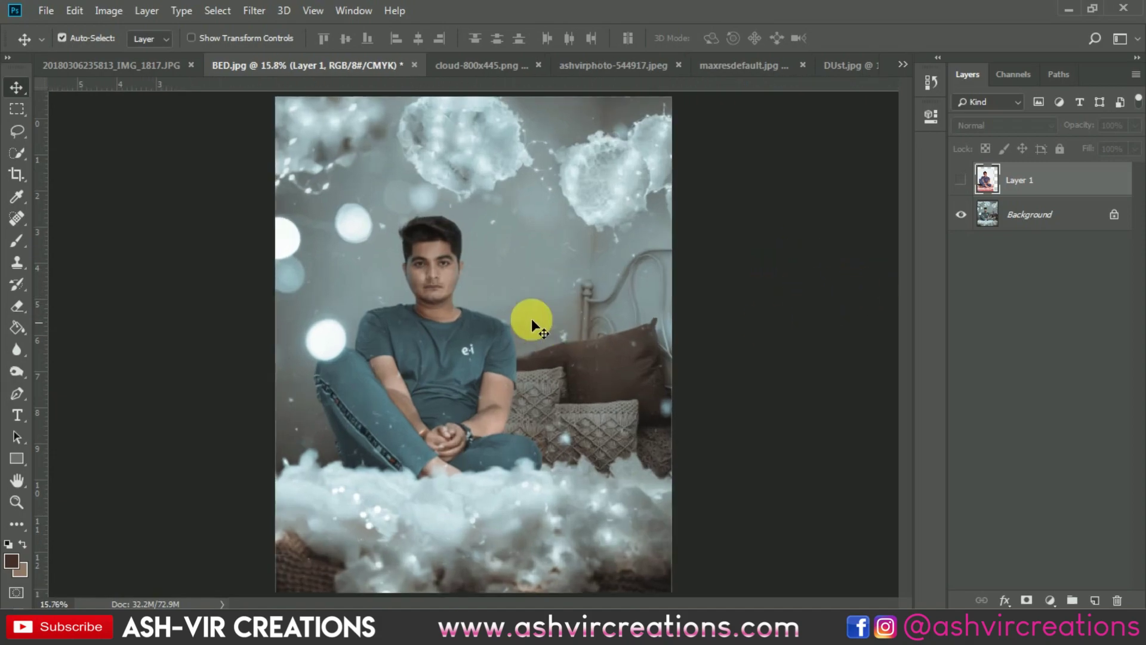
{"action": "scroll", "coordinate": [474, 246], "scroll_direction": "up", "scroll_amount": 2}
{"action": "scroll", "coordinate": [474, 246], "scroll_direction": "down", "scroll_amount": 2}
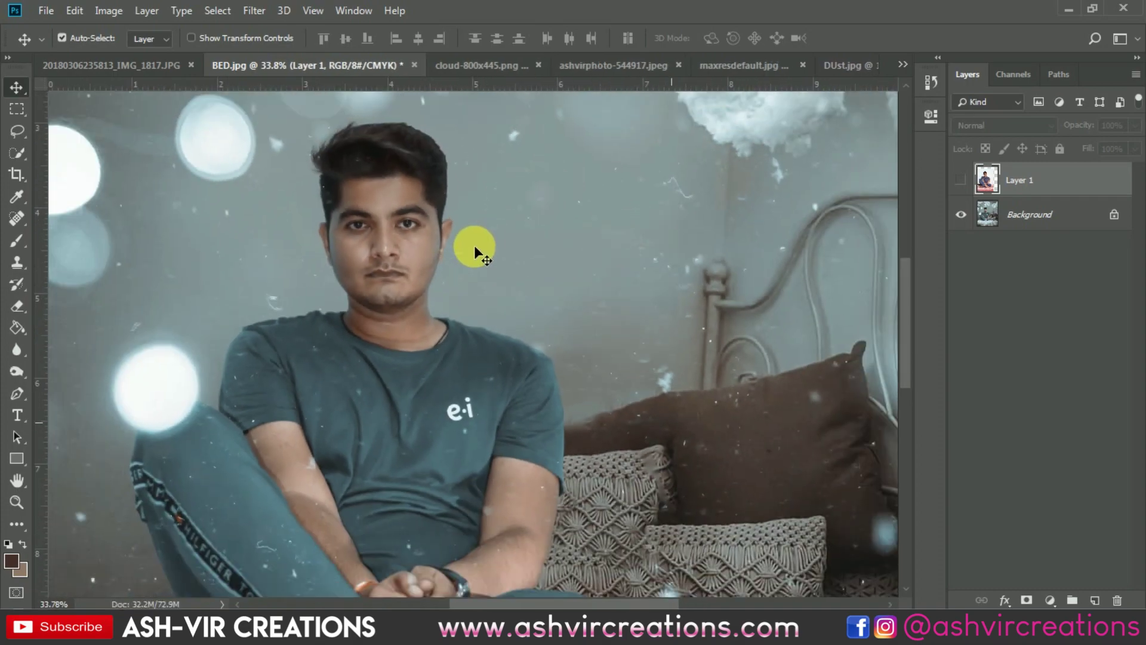
{"action": "scroll", "coordinate": [686, 230], "scroll_direction": "down", "scroll_amount": 2}
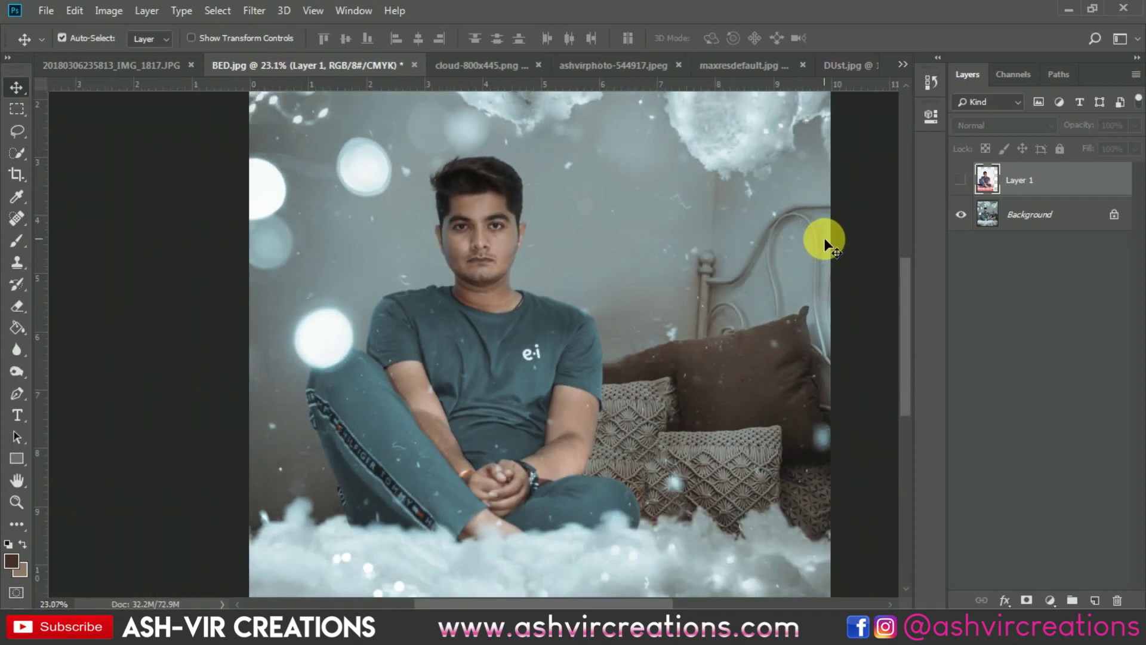
{"action": "scroll", "coordinate": [823, 238], "scroll_direction": "down", "scroll_amount": 1}
{"action": "scroll", "coordinate": [822, 237], "scroll_direction": "down", "scroll_amount": 2}
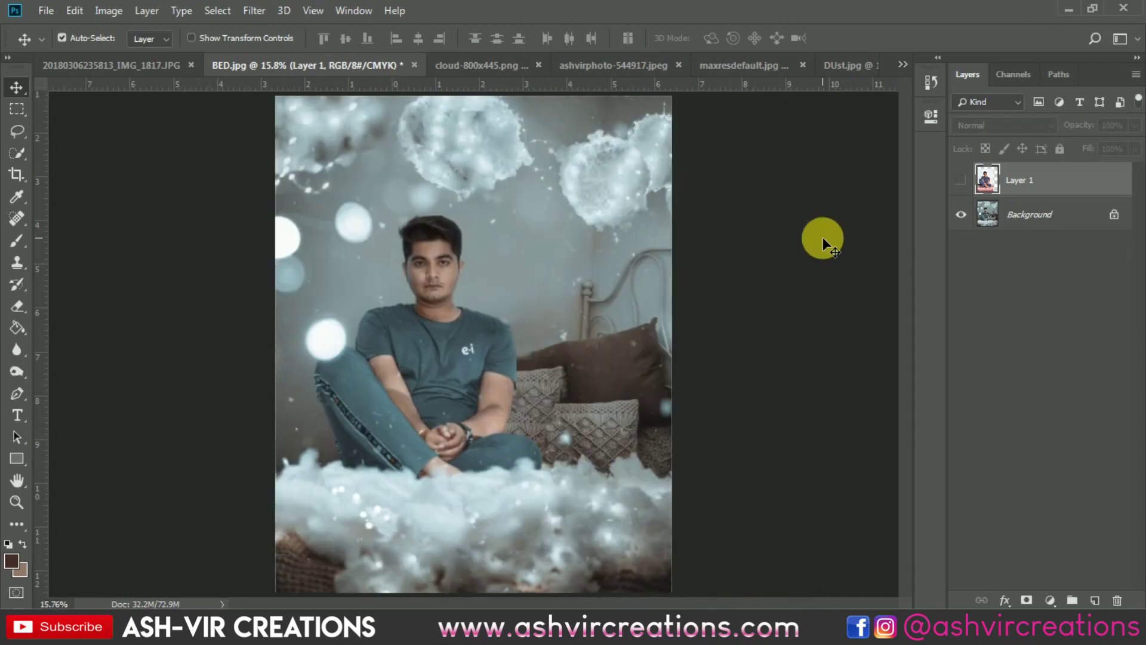